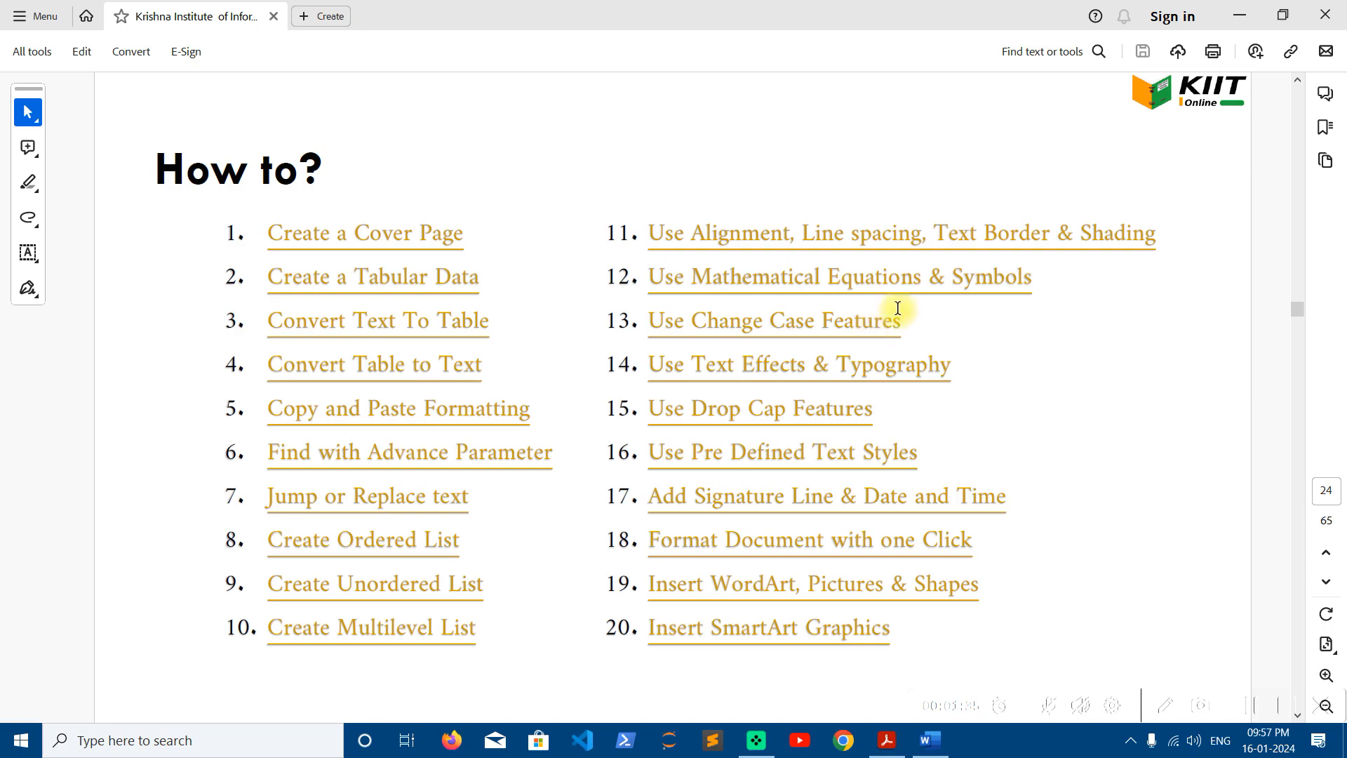
Step: Minimize the PDF handout and switch to the blank Word document
click(1241, 23)
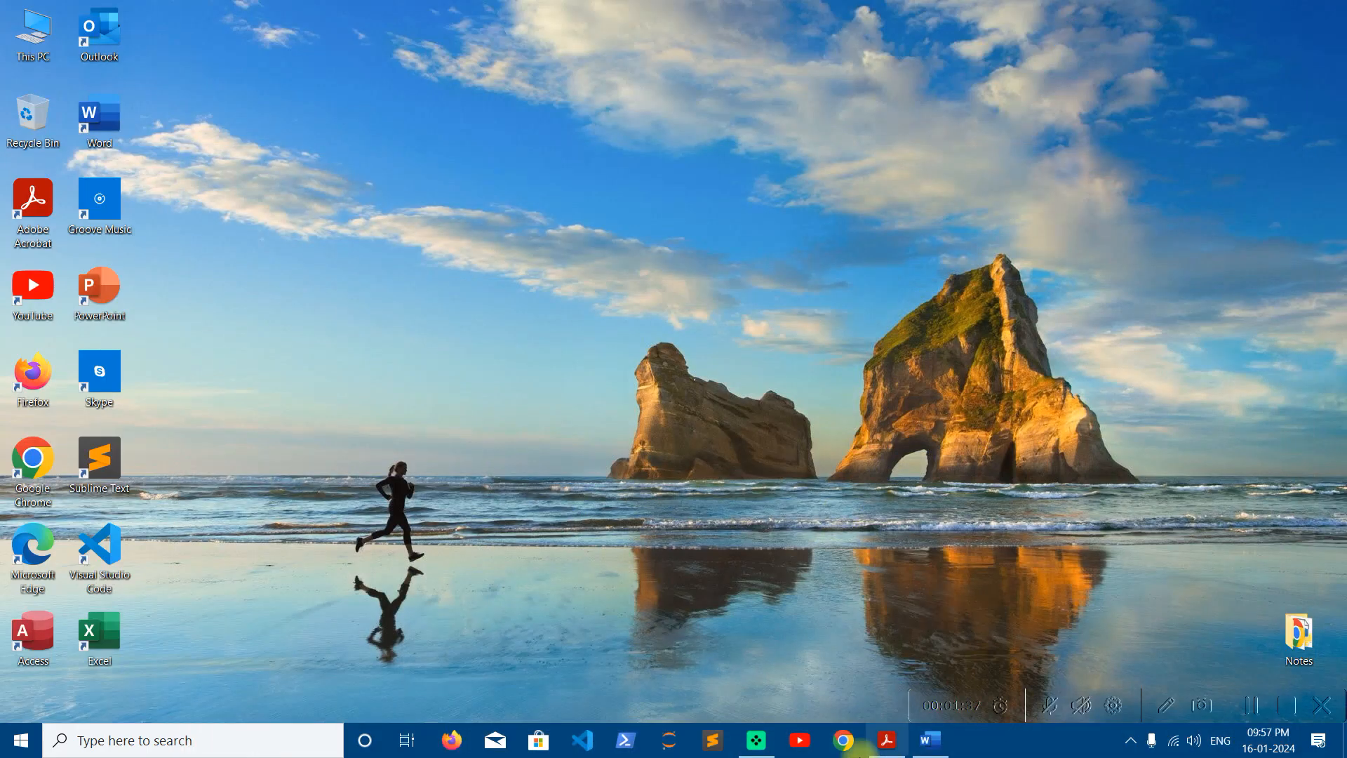
click(930, 740)
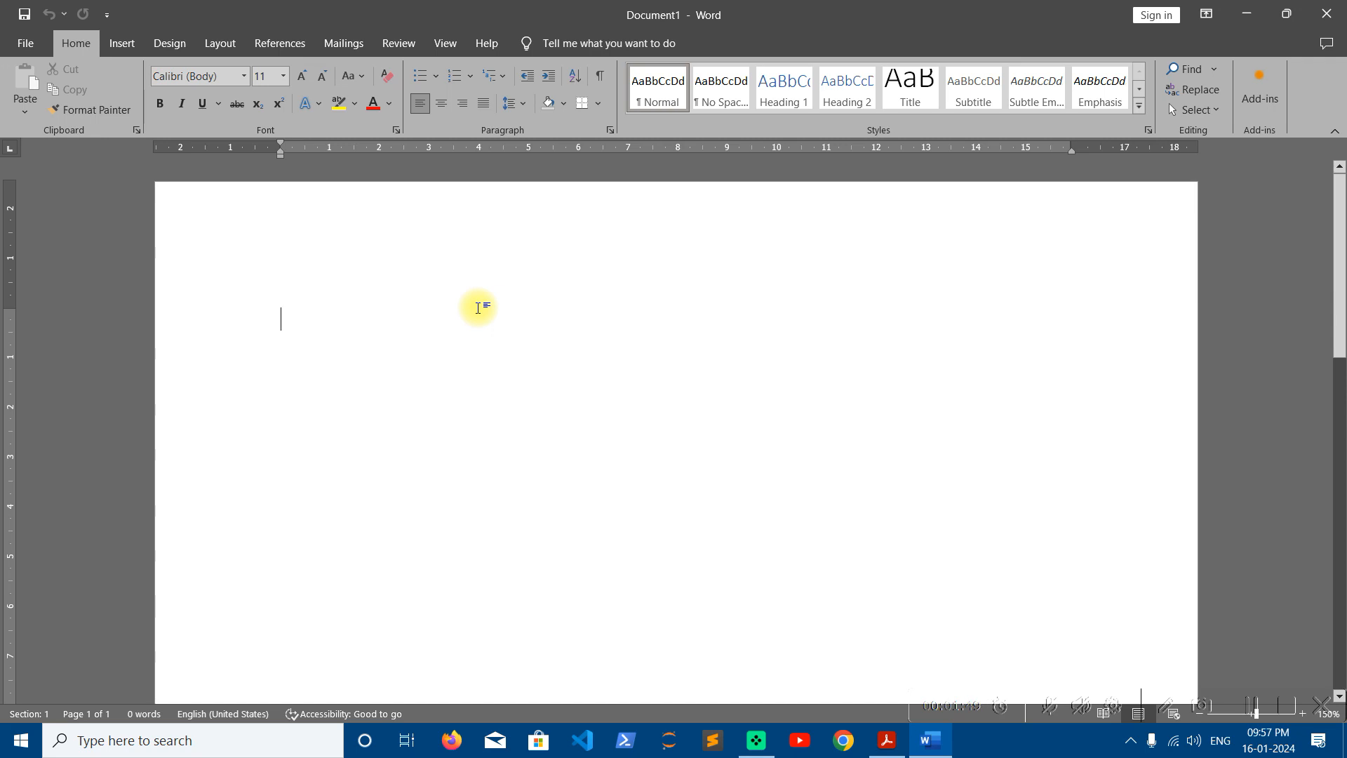
Step: Write "Sentence case" as the first line of the document, with only the first letter capitalized
text(E)
key(BackSpace)
text(Senten)
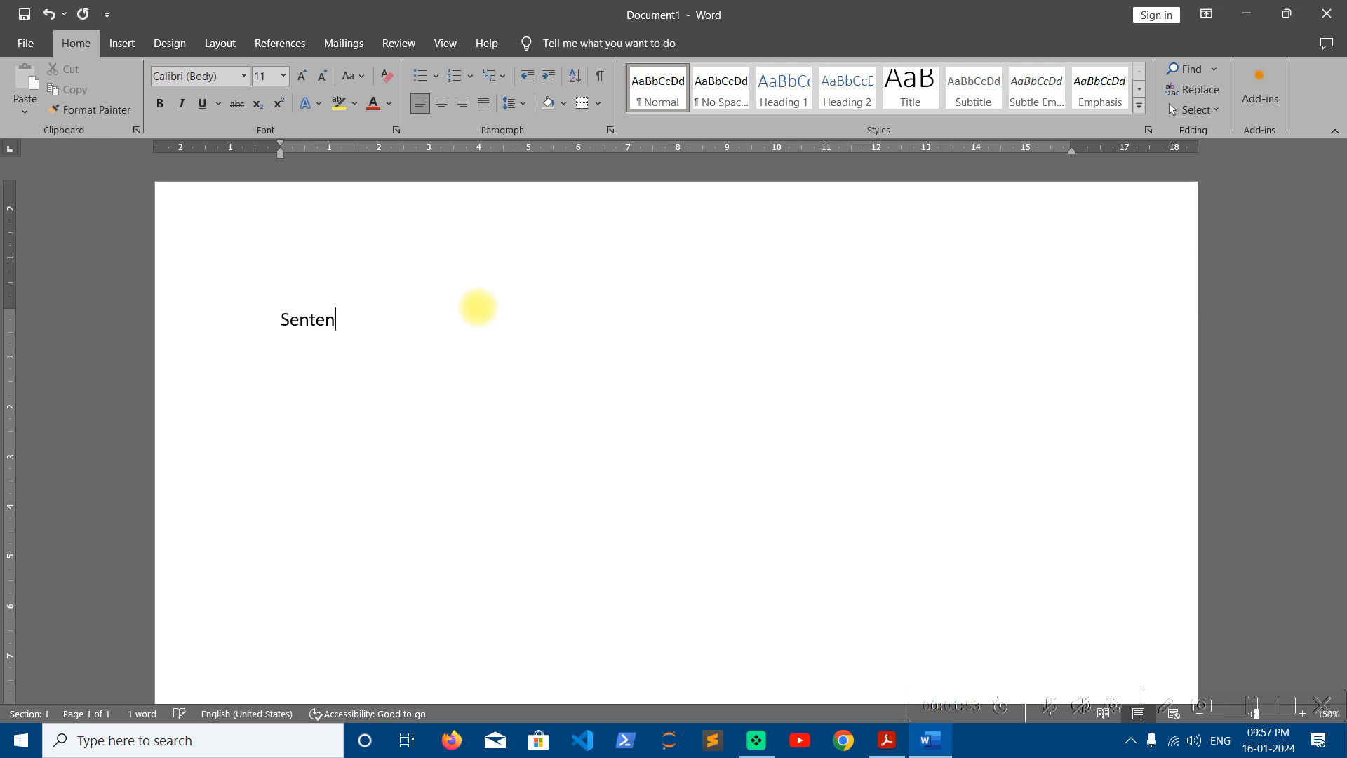
text( se)
key(BackSpace)
key(BackSpace)
text(ce Case)
key(BackSpace)
key(BackSpace)
key(BackSpace)
key(BackSpace)
key(BackSpace)
text(case)
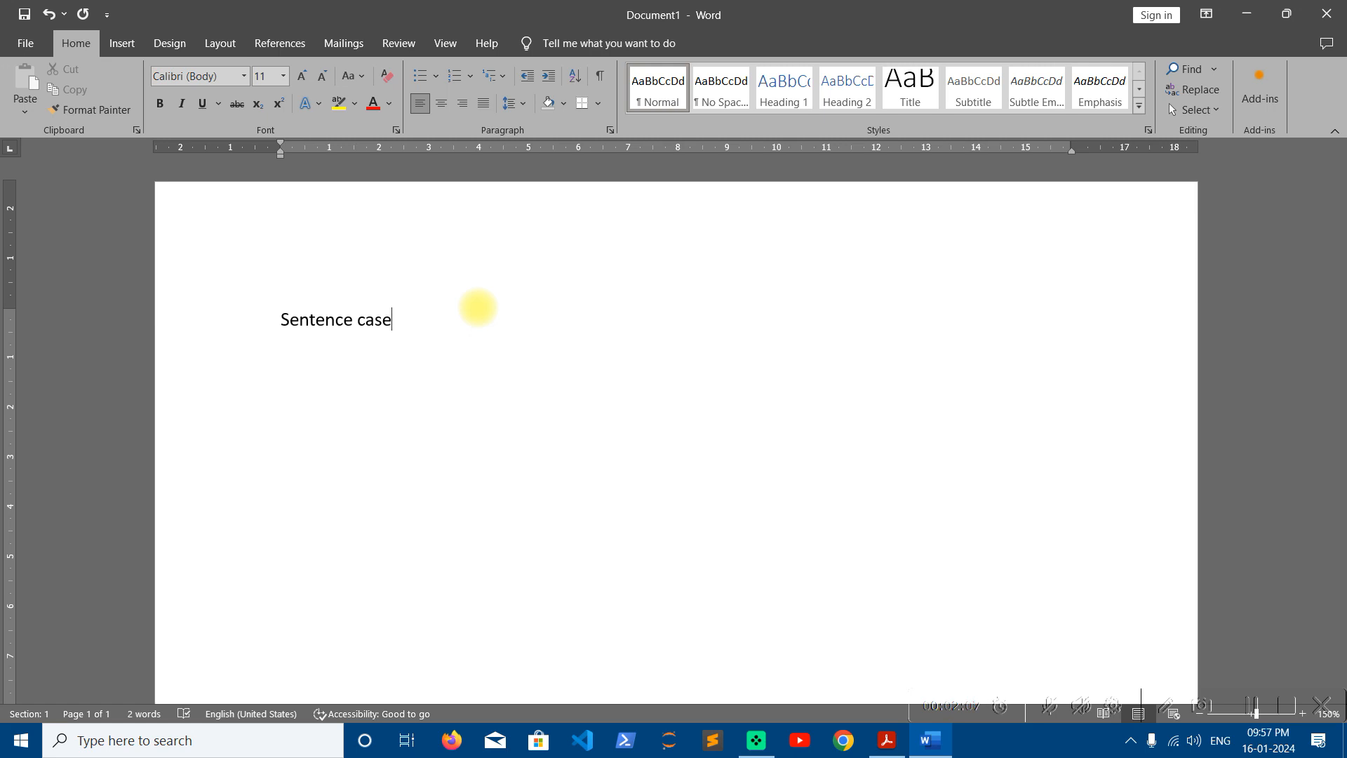
click(280, 319)
drag(279, 319, 292, 360)
click(279, 318)
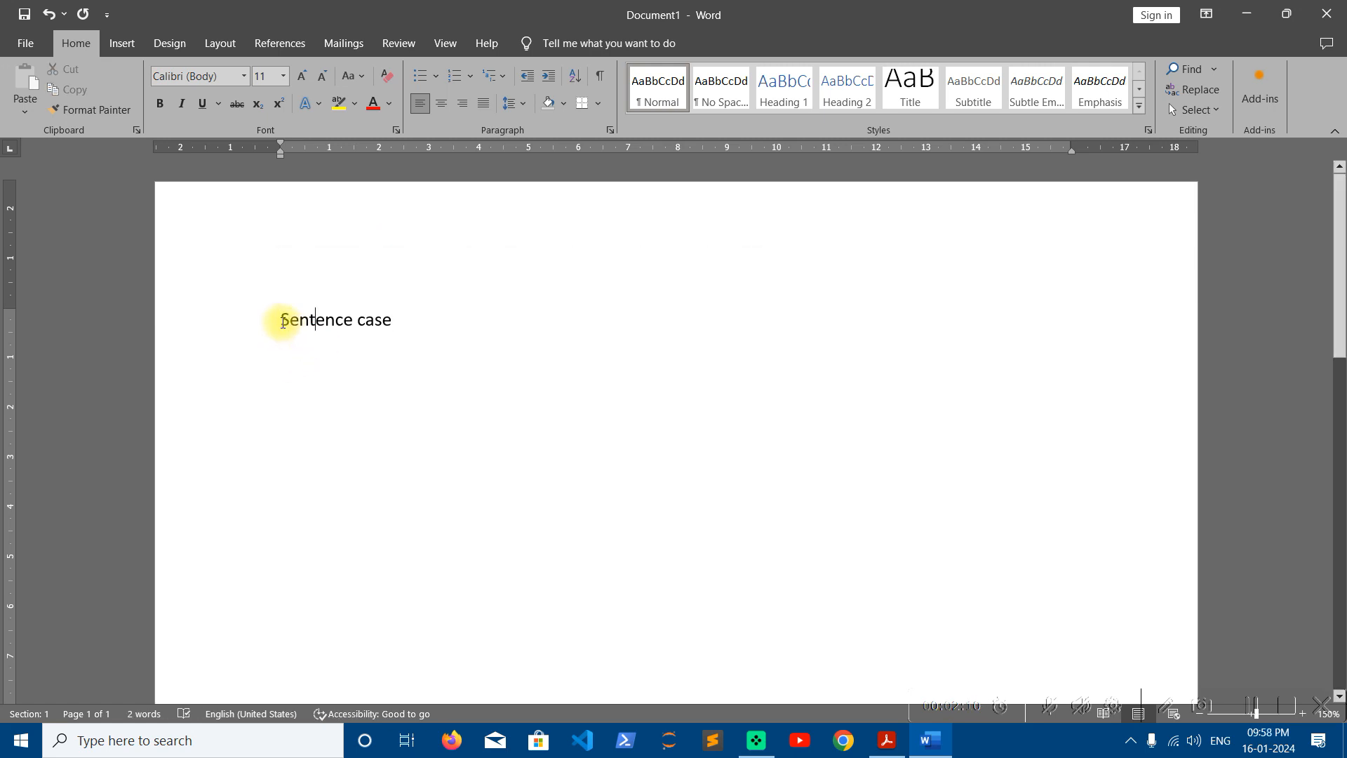
Step: Add "lowercase" on a second line, written entirely in small letters
key(Down)
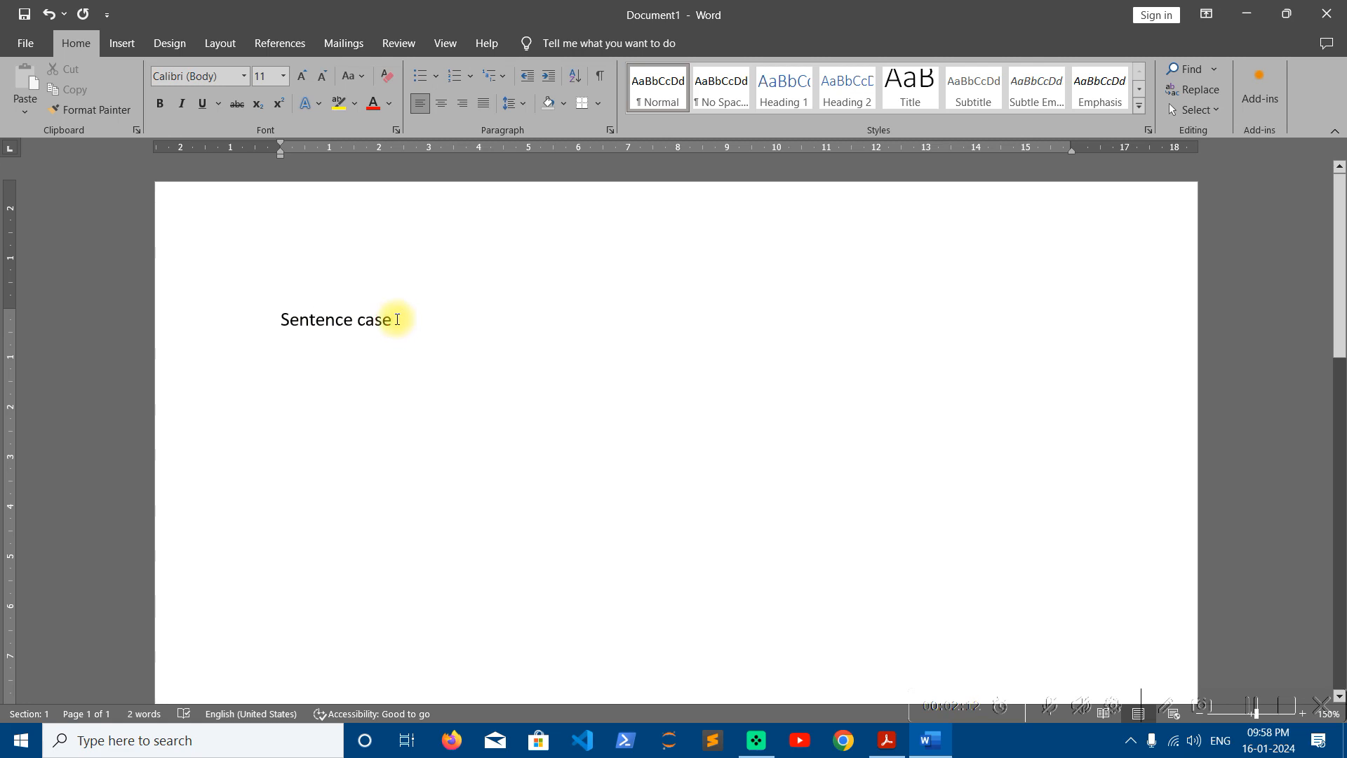
text(lowercase)
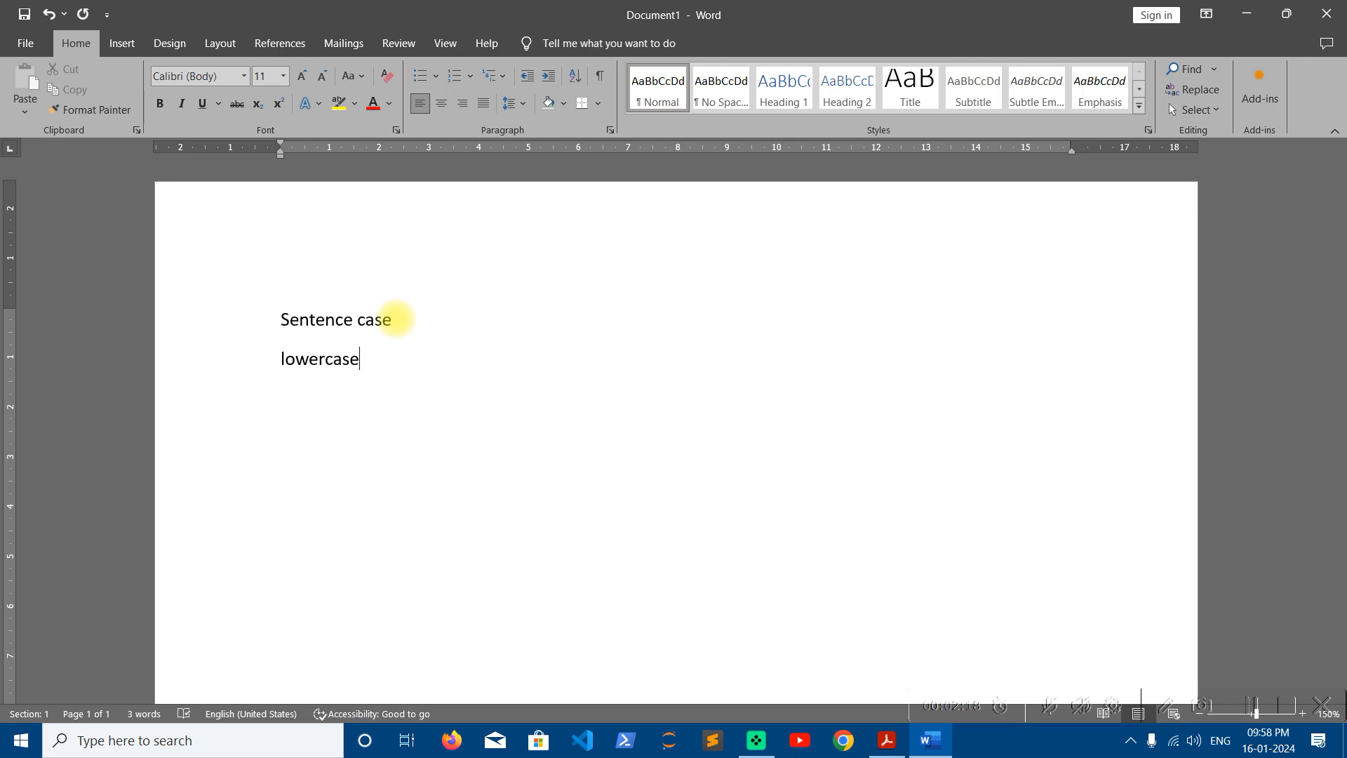
click(270, 360)
mouse_move(280, 361)
mouse_down()
mouse_move(325, 359)
mouse_move(279, 359)
mouse_up()
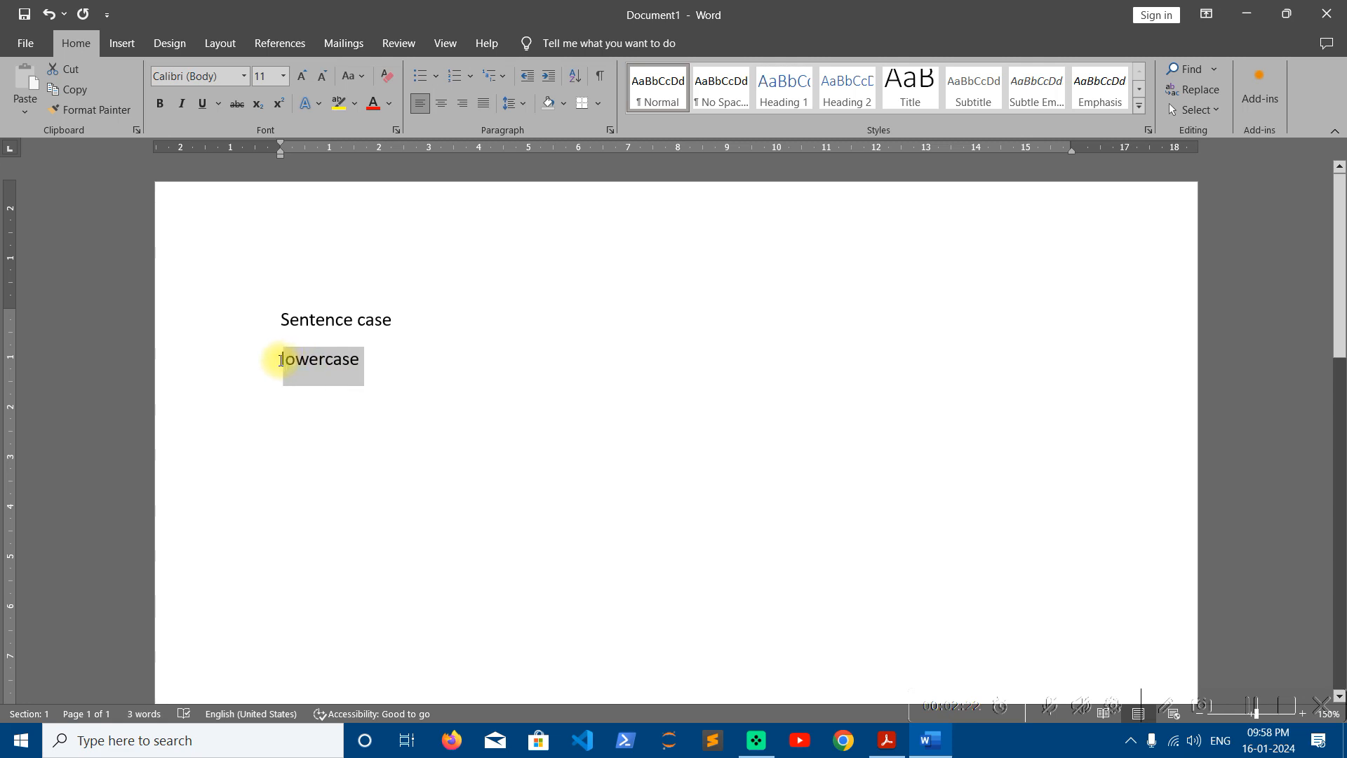
click(360, 359)
Step: Undo the automatic capitalization of "lowercase" and add "UPPERCASE" in capitals on the third line
key(Return)
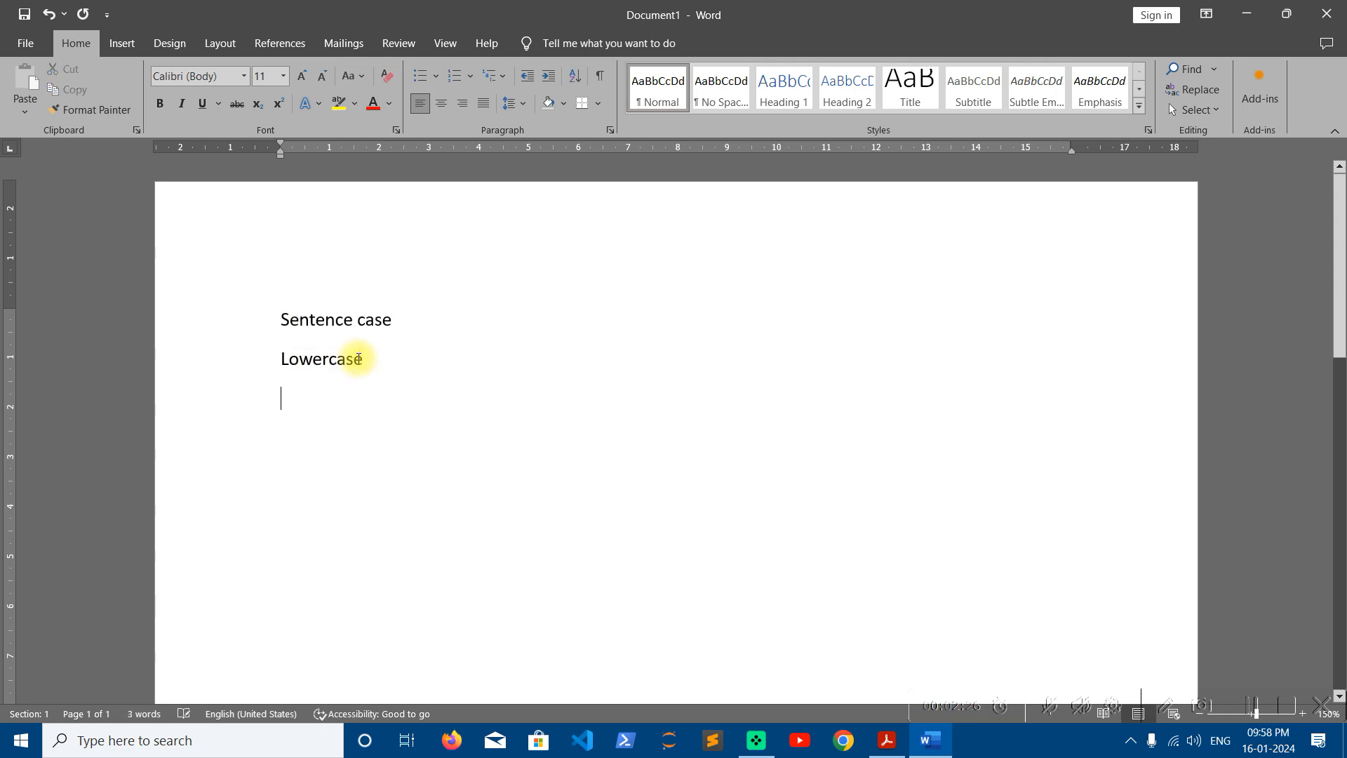
key(ctrl+z)
text(UPER)
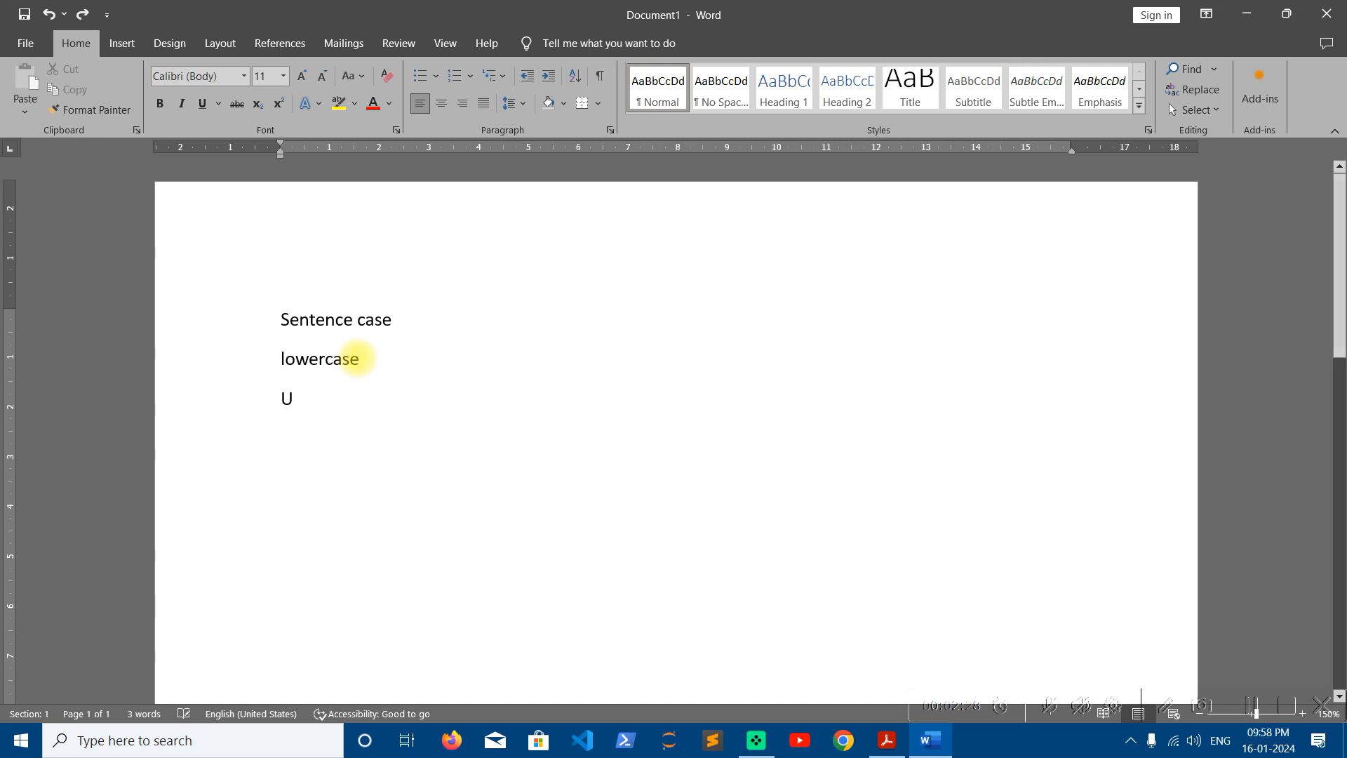
key(BackSpace)
key(BackSpace)
text(PERCASE)
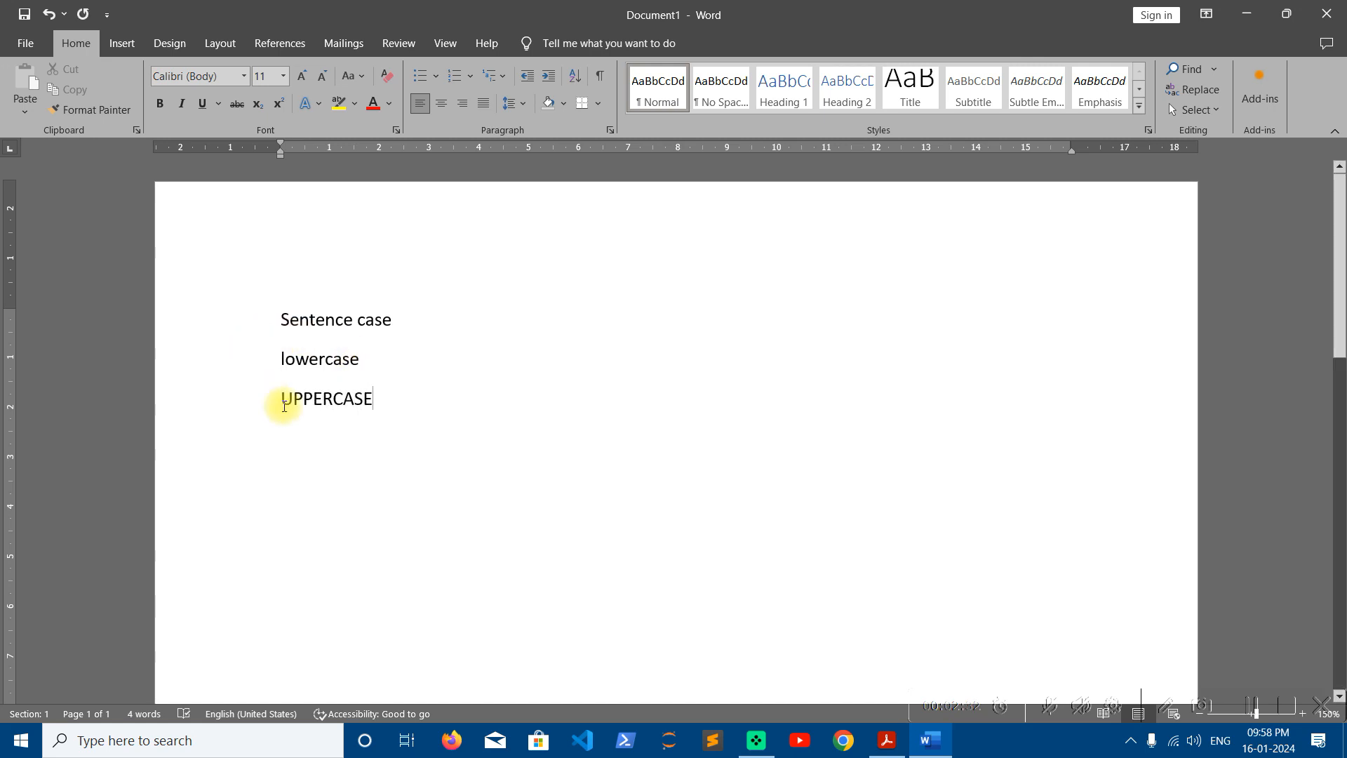
click(284, 399)
drag(285, 398, 376, 400)
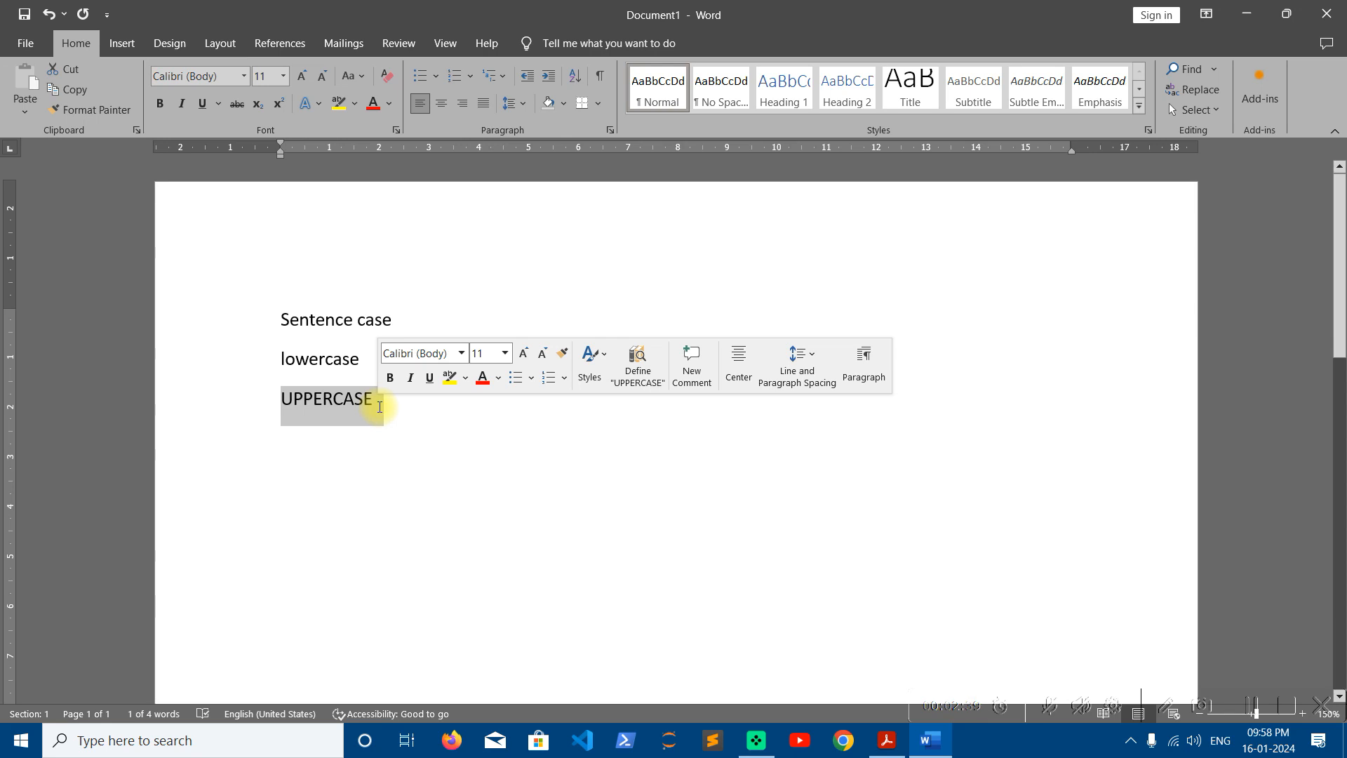
click(388, 401)
Step: Add the fourth line "Capitalize Each Word" and point out the first letter of its words
key(Return)
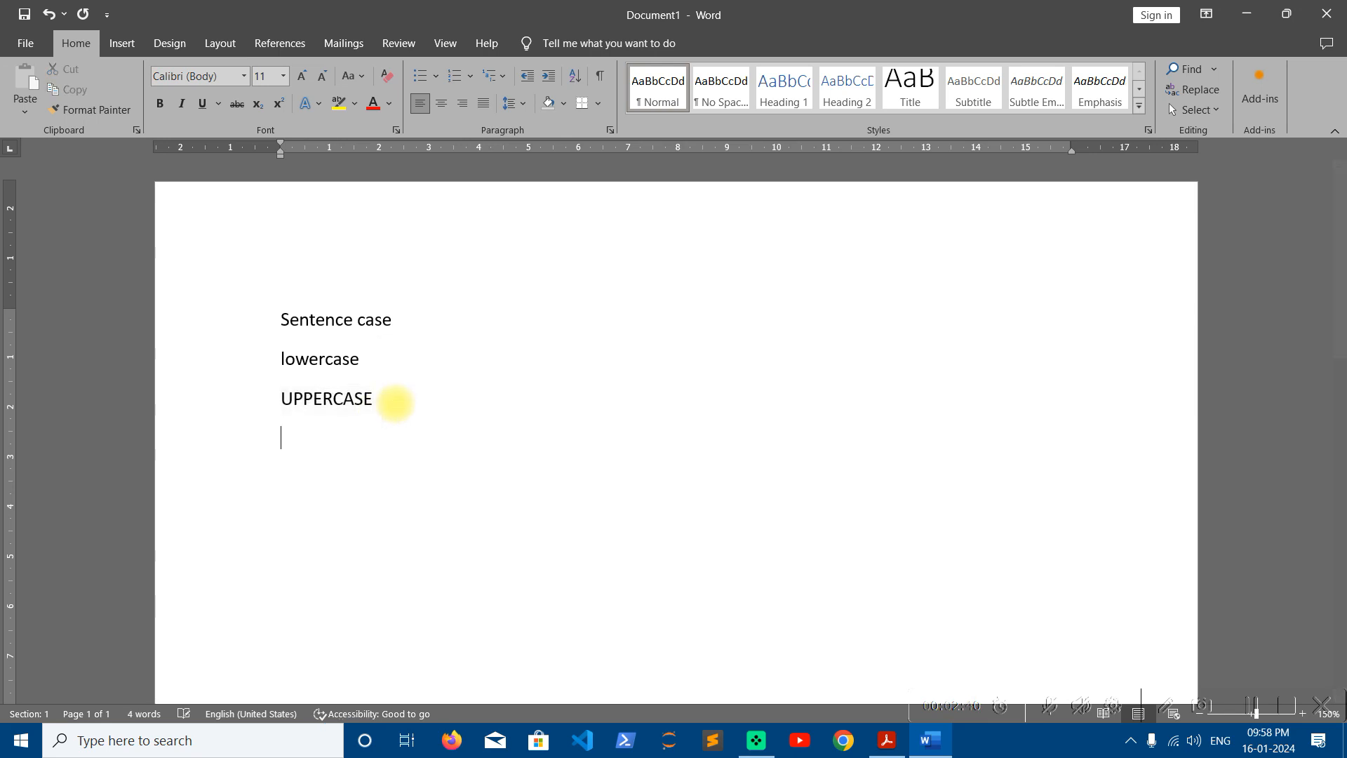
text(Capitalize Each Word)
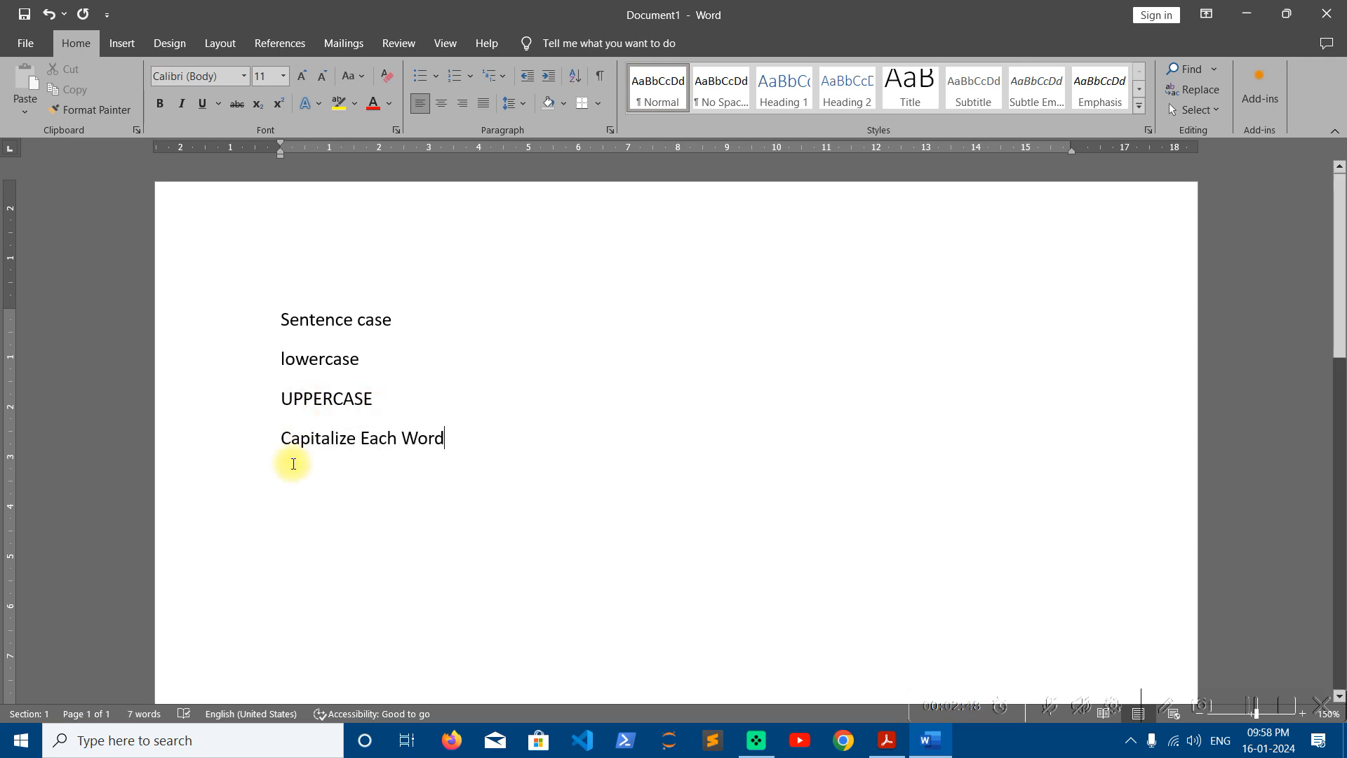
drag(355, 438, 291, 437)
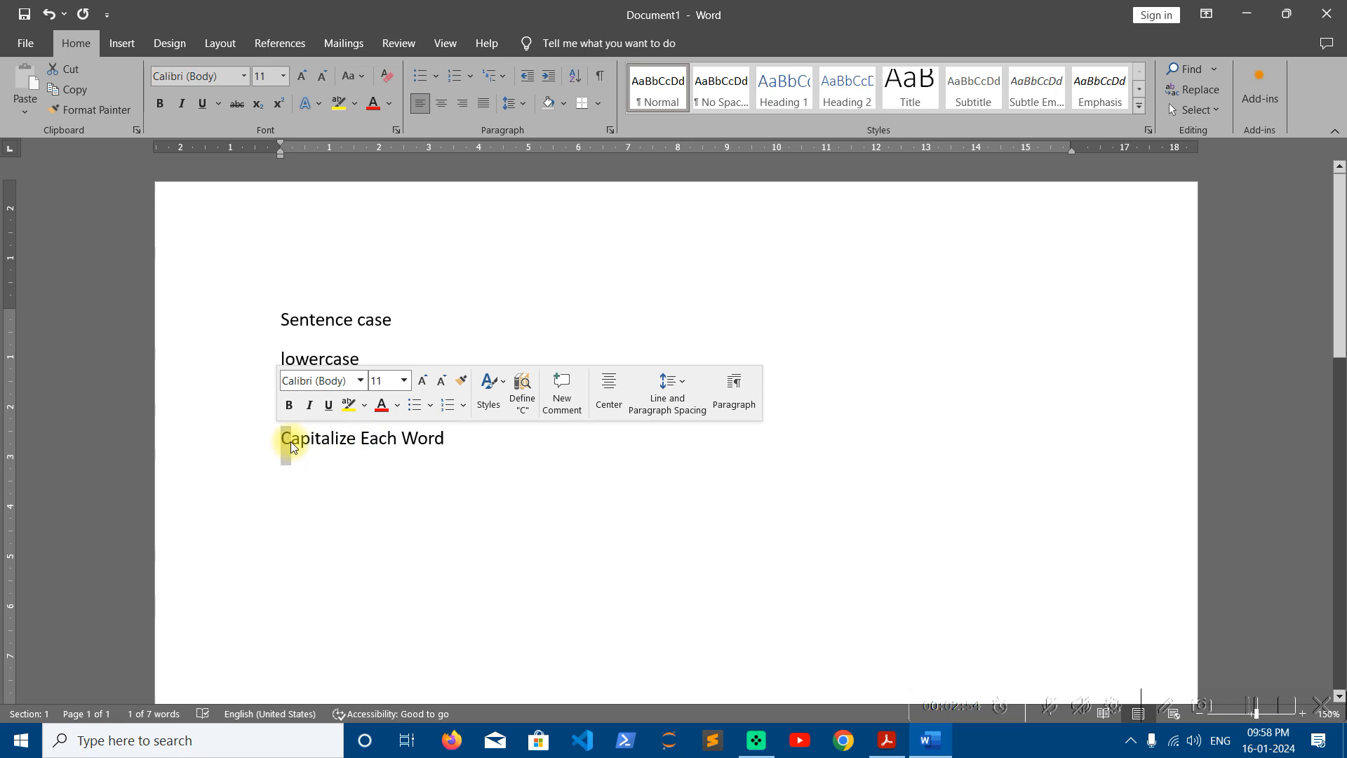
drag(364, 442, 406, 442)
click(444, 438)
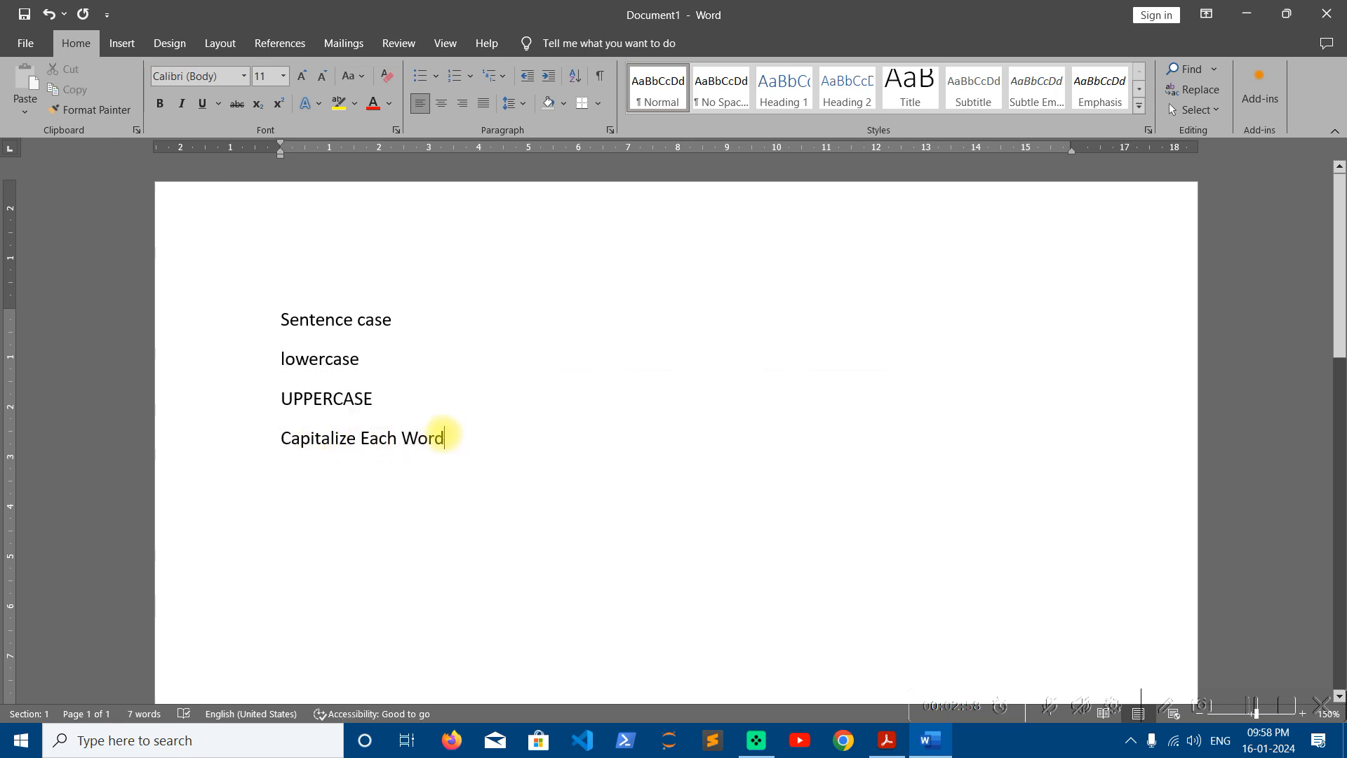
Step: Add the fifth line "tOGGLE" with a small first letter and the remaining letters in capitals
key(Return)
text(T)
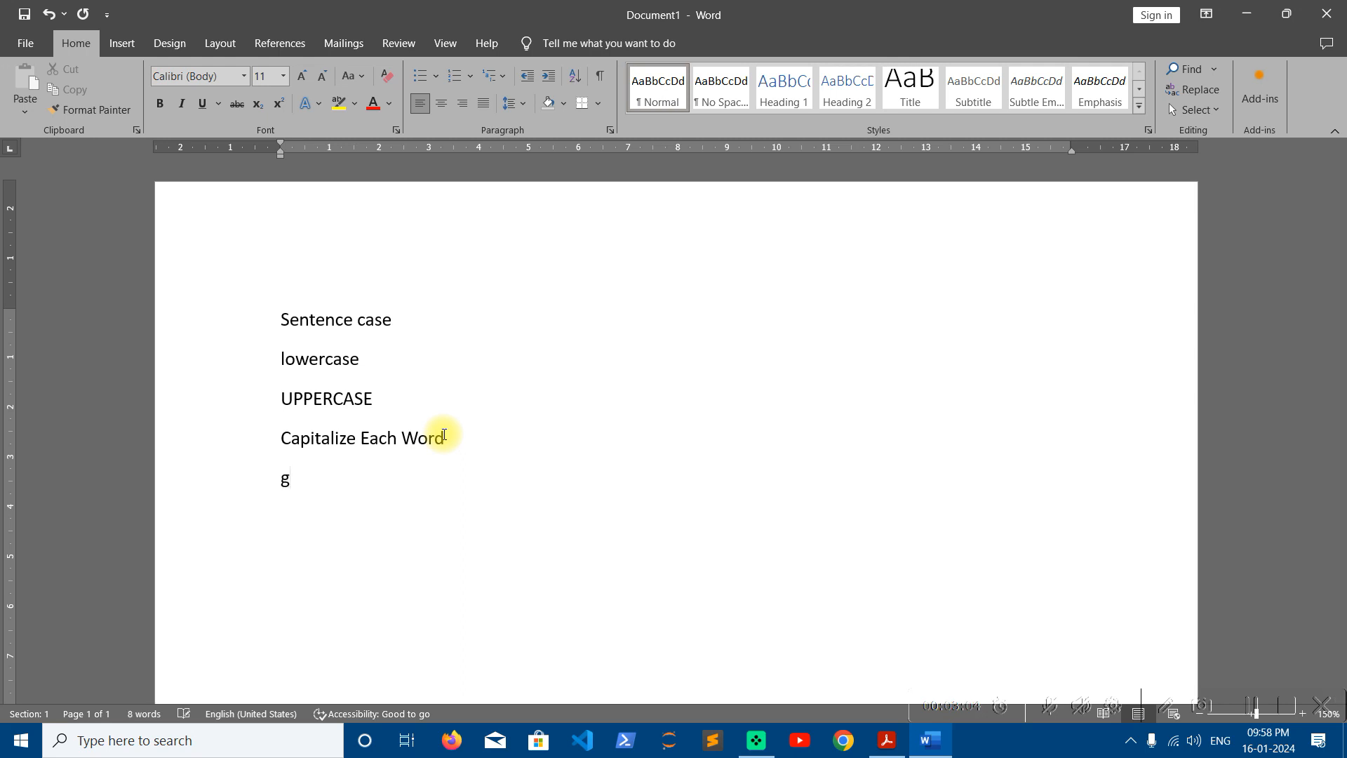
key(BackSpace)
text(tOGGLE)
key(BackSpace)
text(LE)
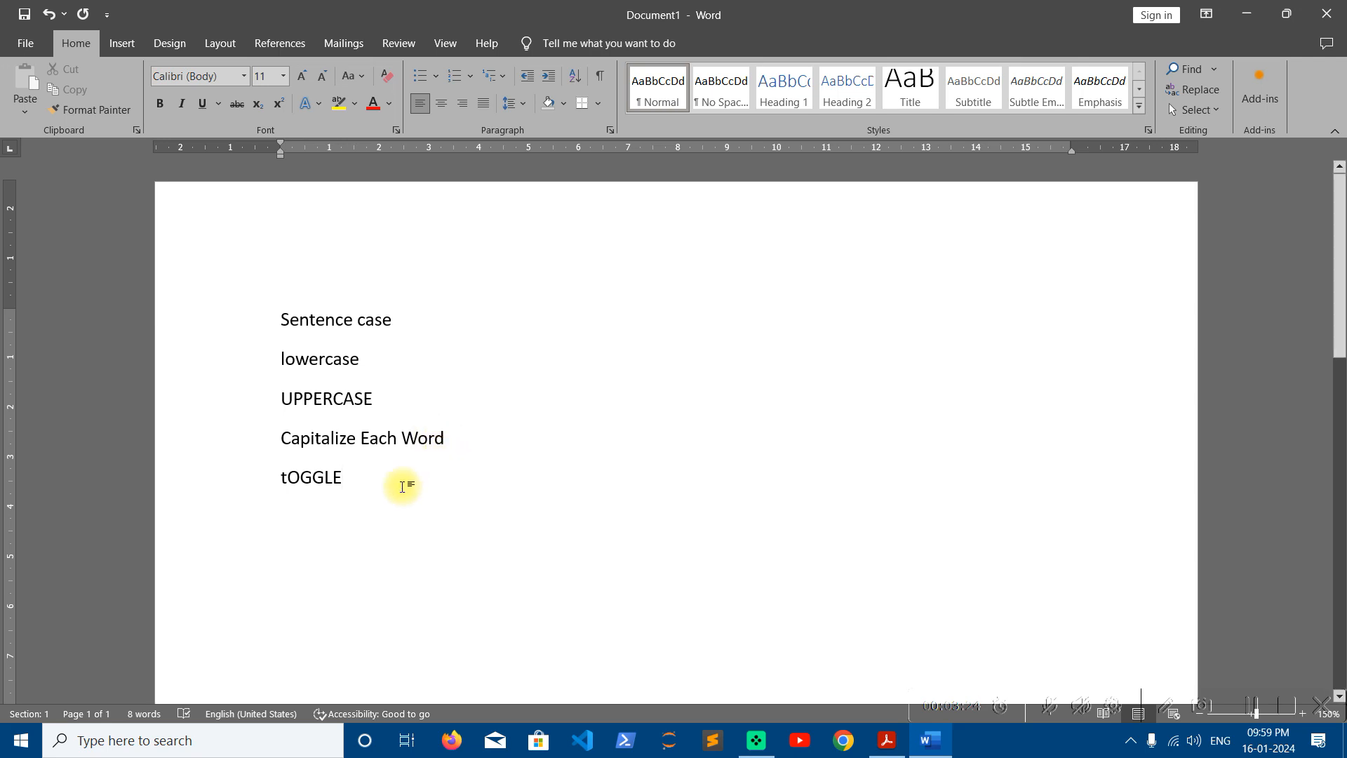
Step: Replace all five example lines with sample paragraphs generated by the formula =RAND()
drag(279, 313, 400, 503)
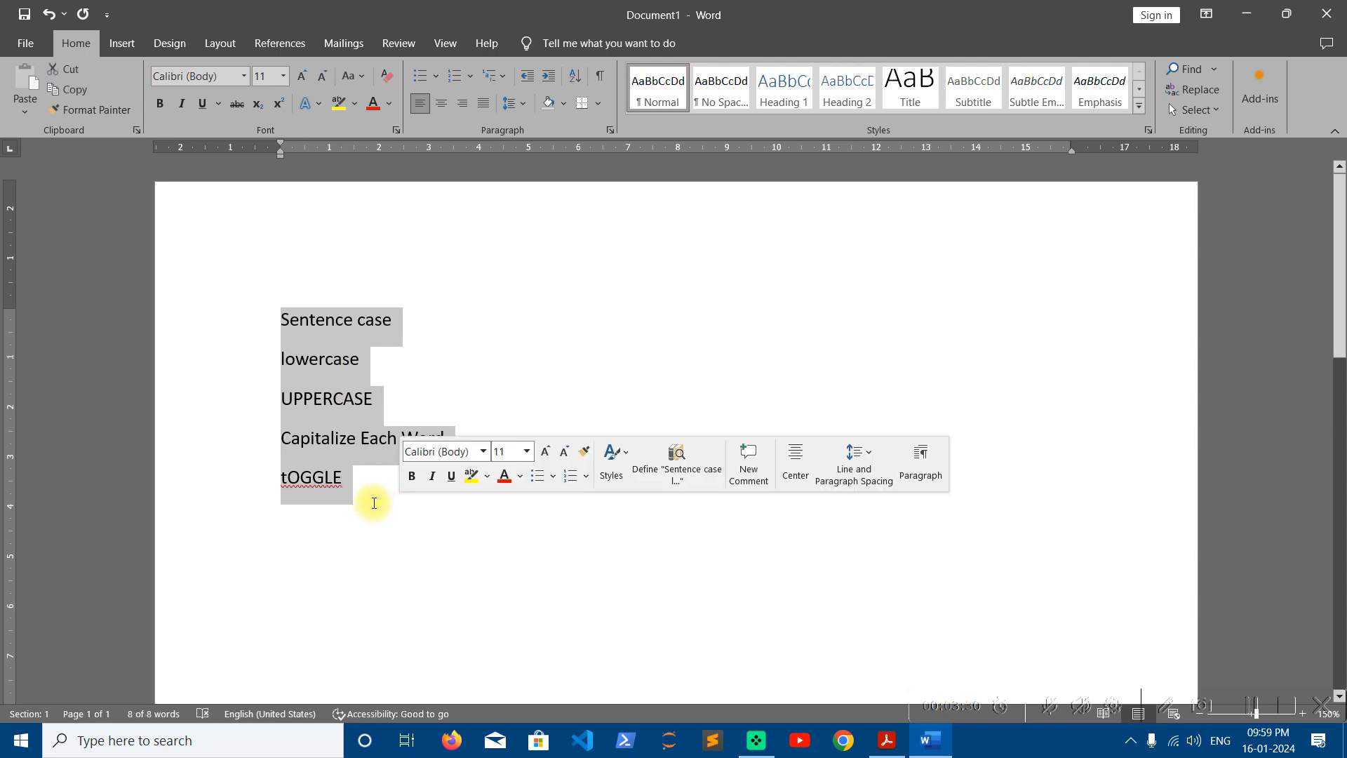
key(Delete)
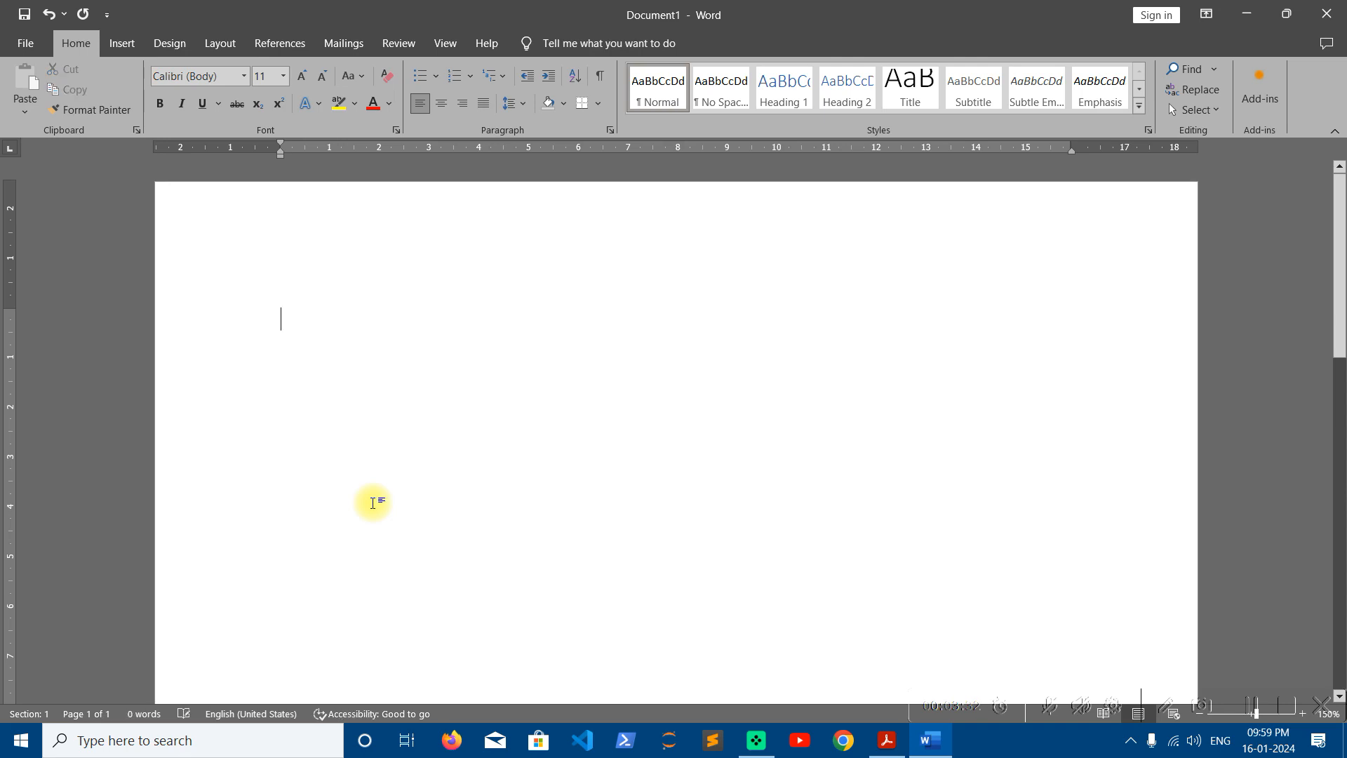
text(=RA)
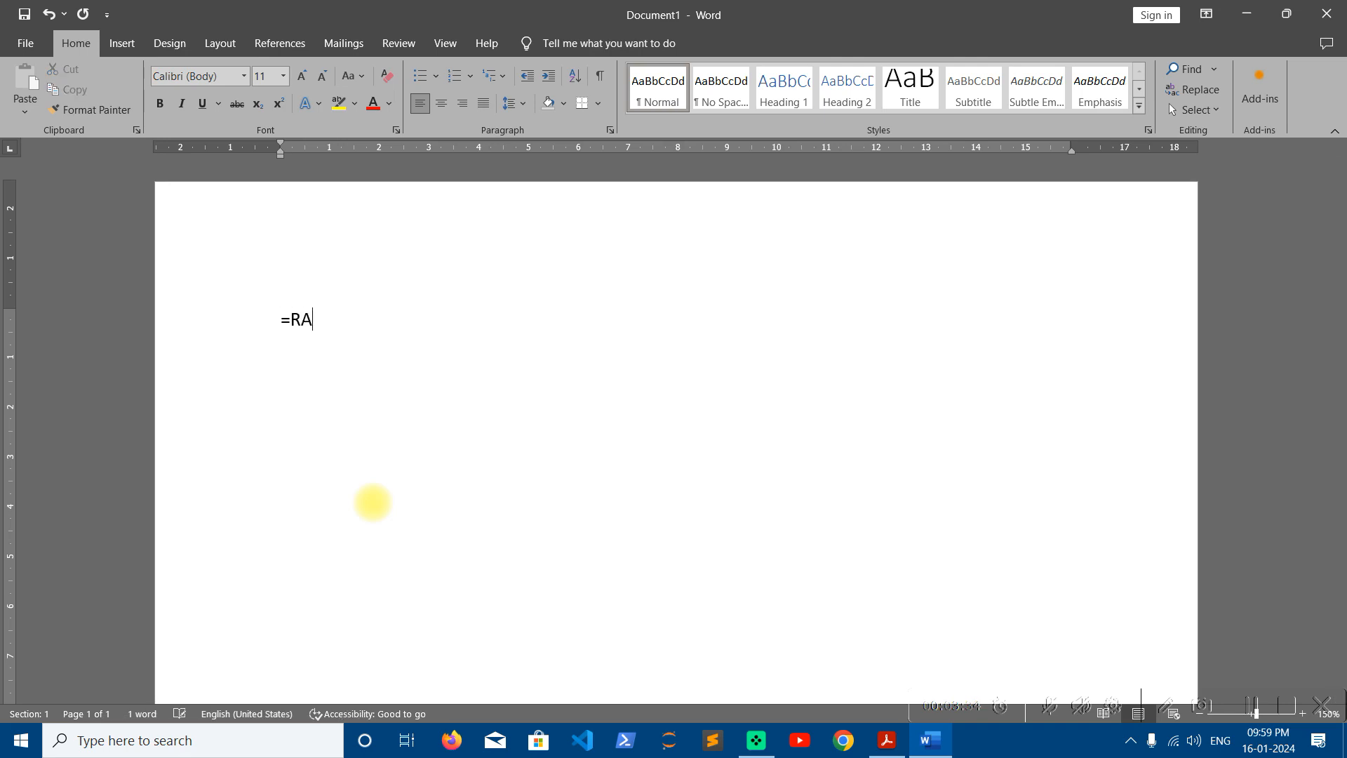
text(ND())
key(Return)
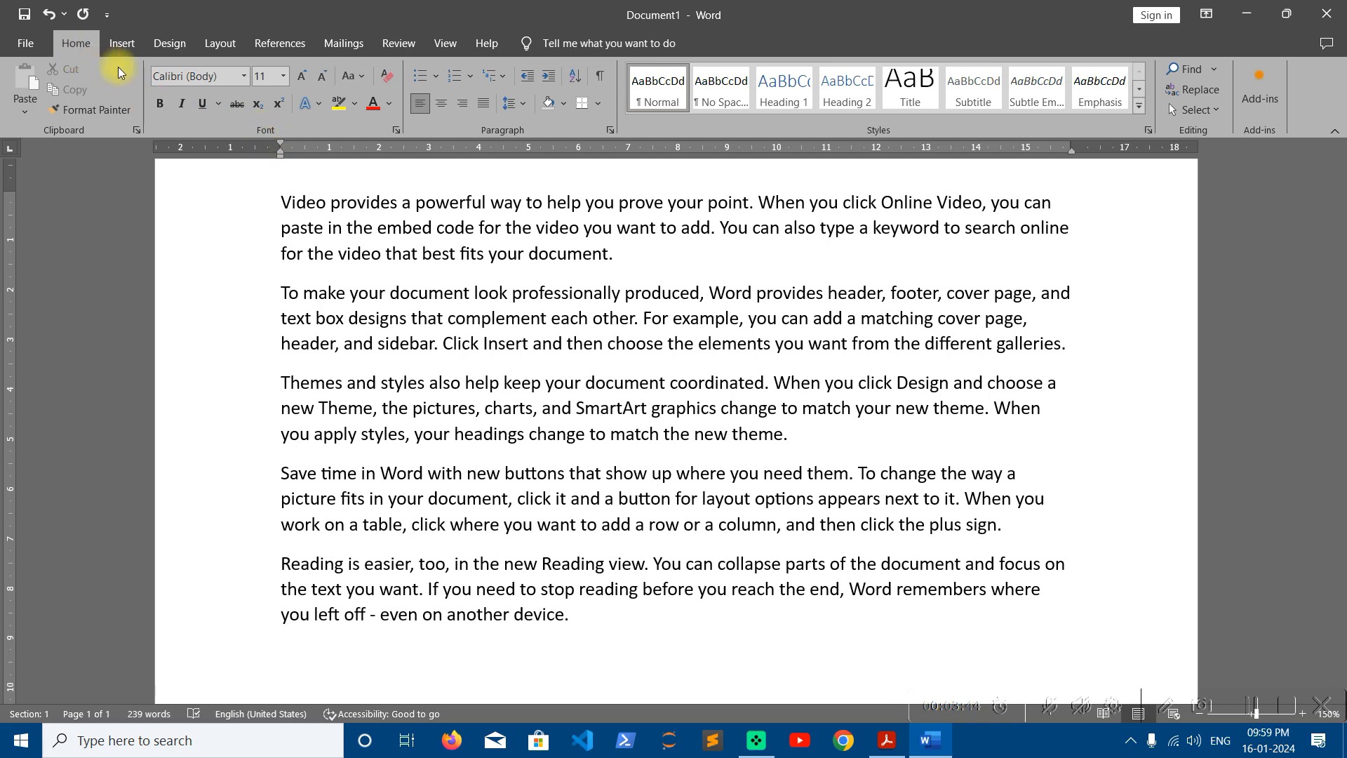
Step: Review the Change Case options, convert the first paragraph to lowercase, and set it to Sentence case
click(355, 85)
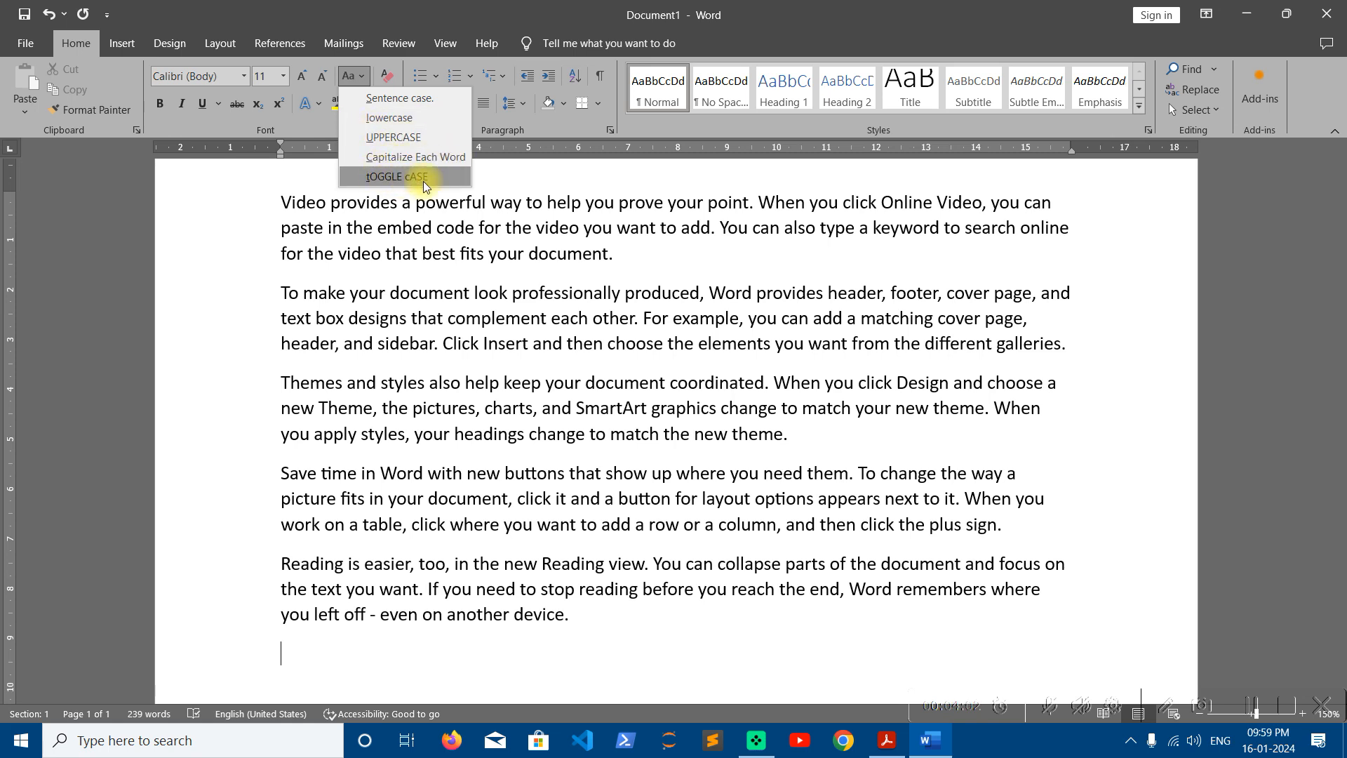
key(Escape)
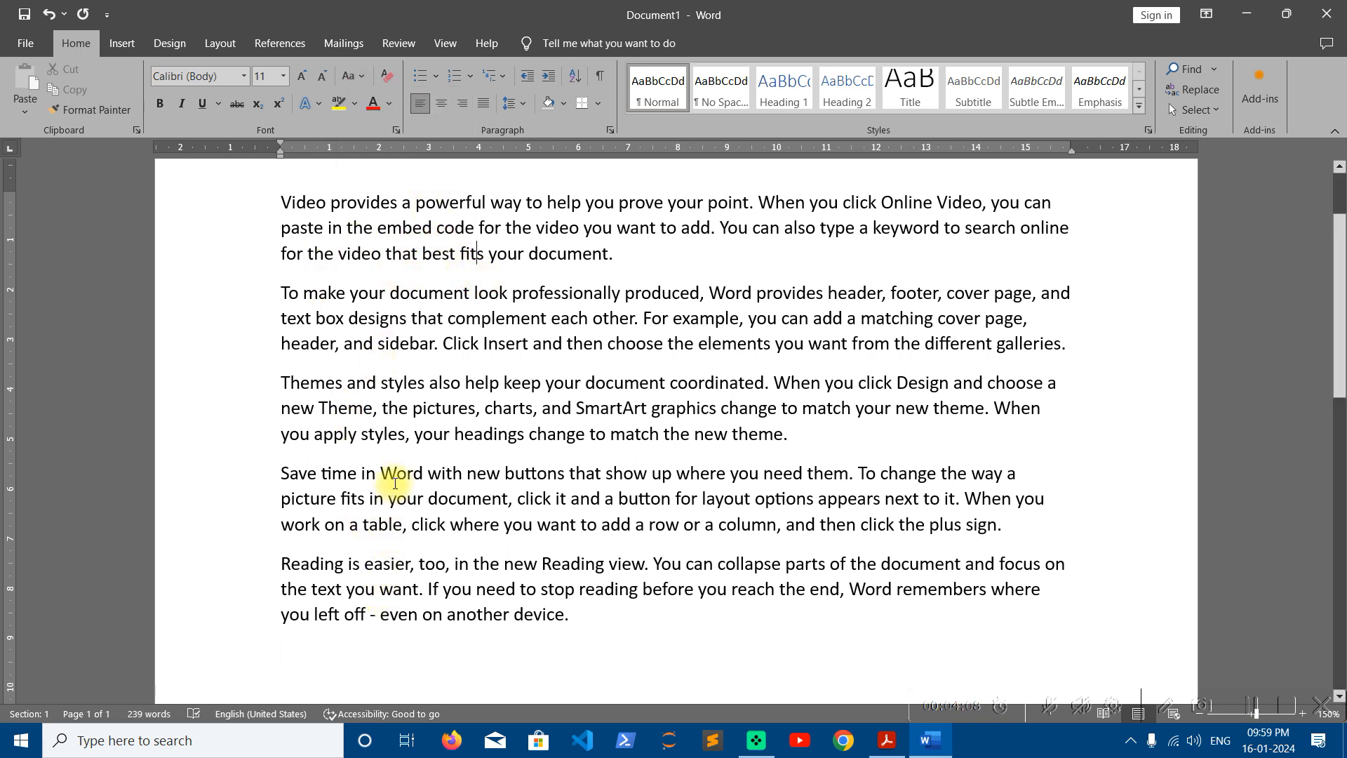
drag(622, 252, 292, 209)
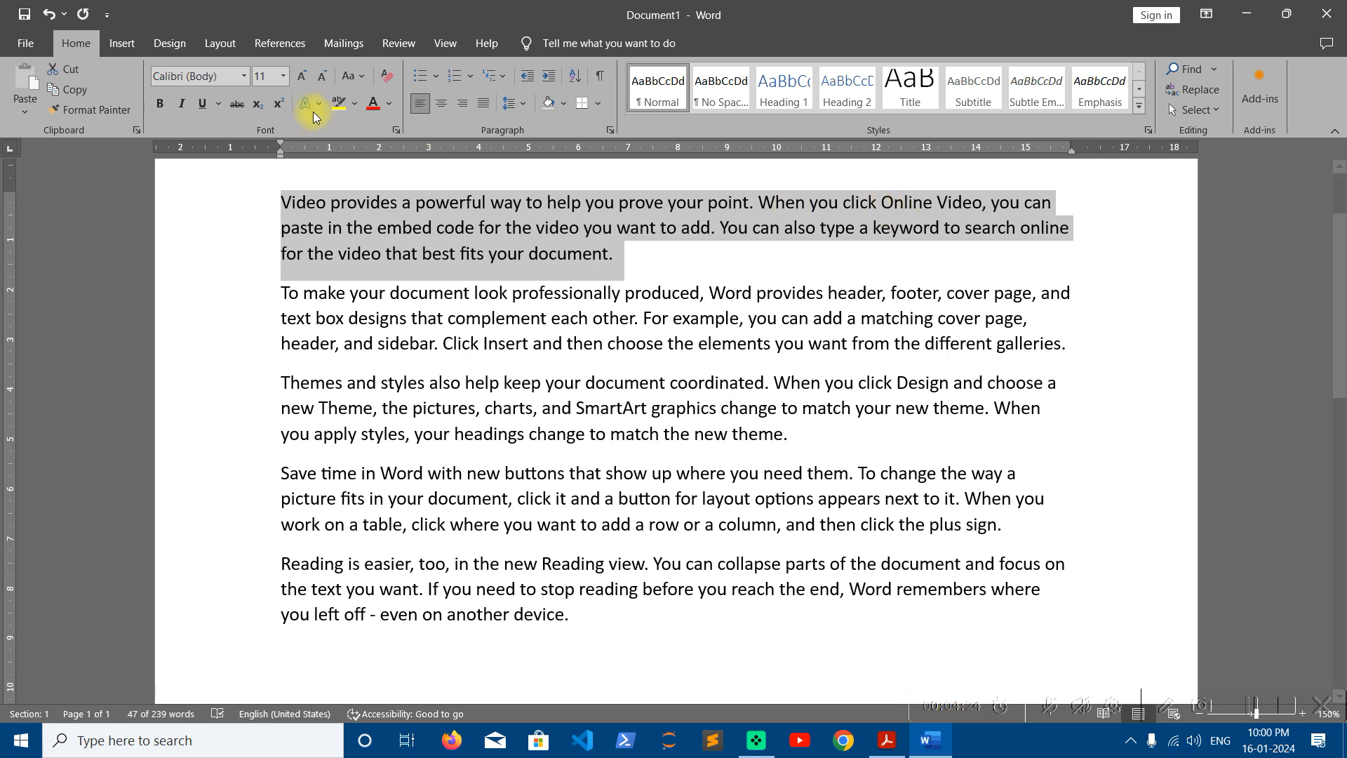
click(352, 83)
click(360, 98)
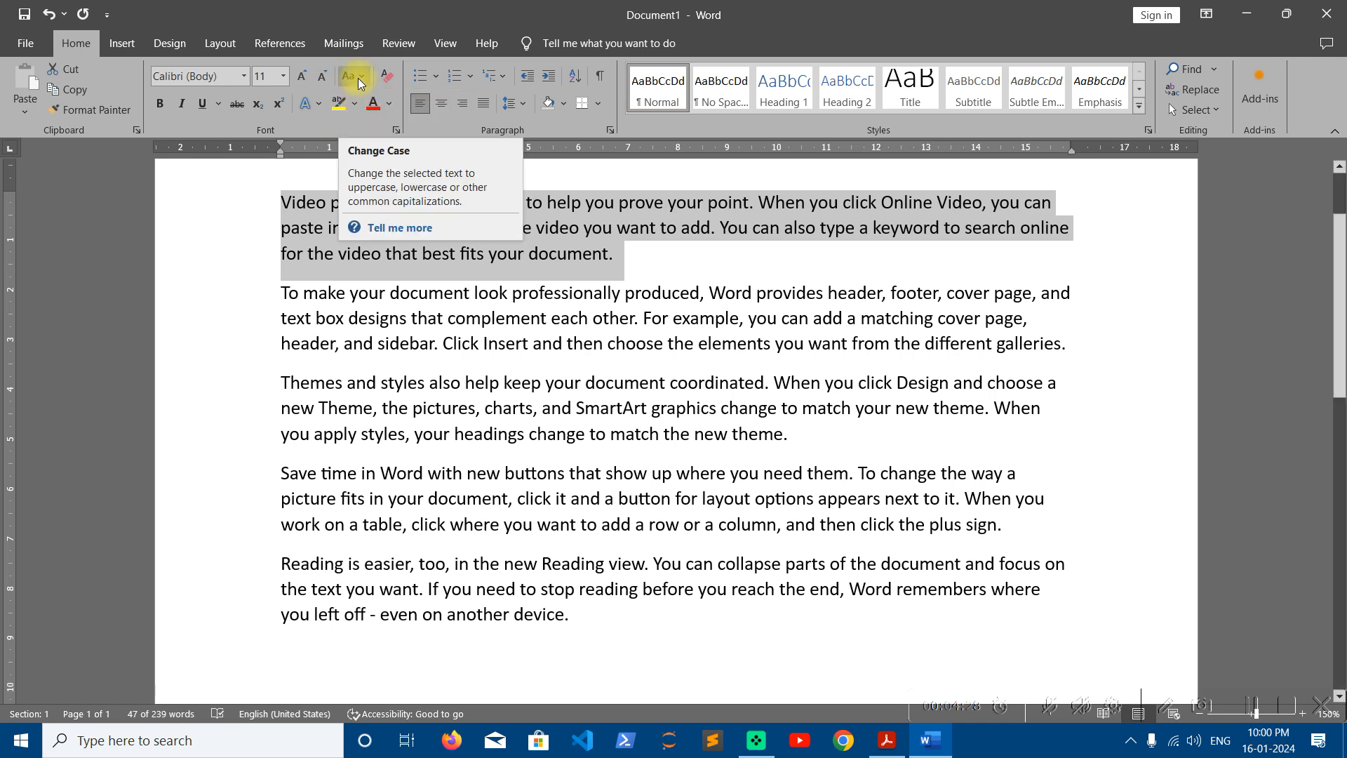
click(359, 82)
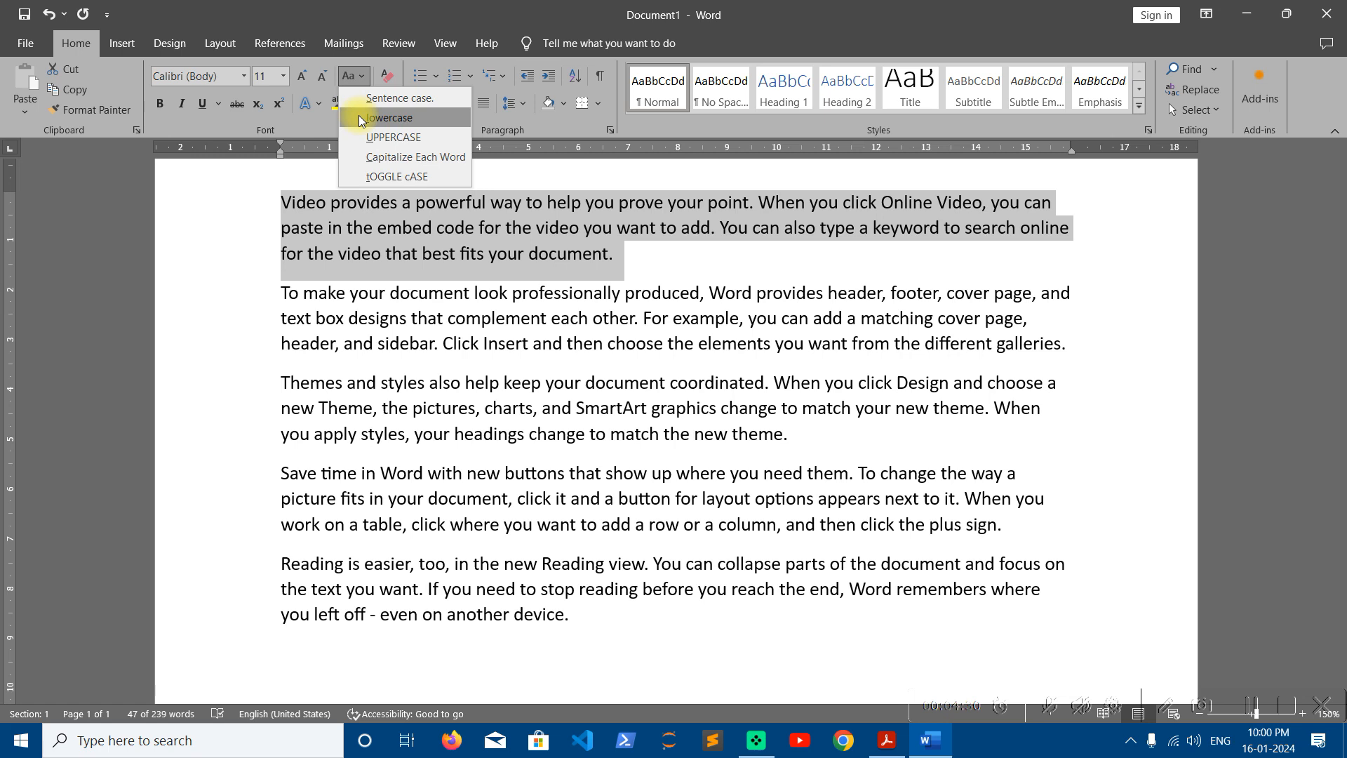
click(360, 115)
click(352, 79)
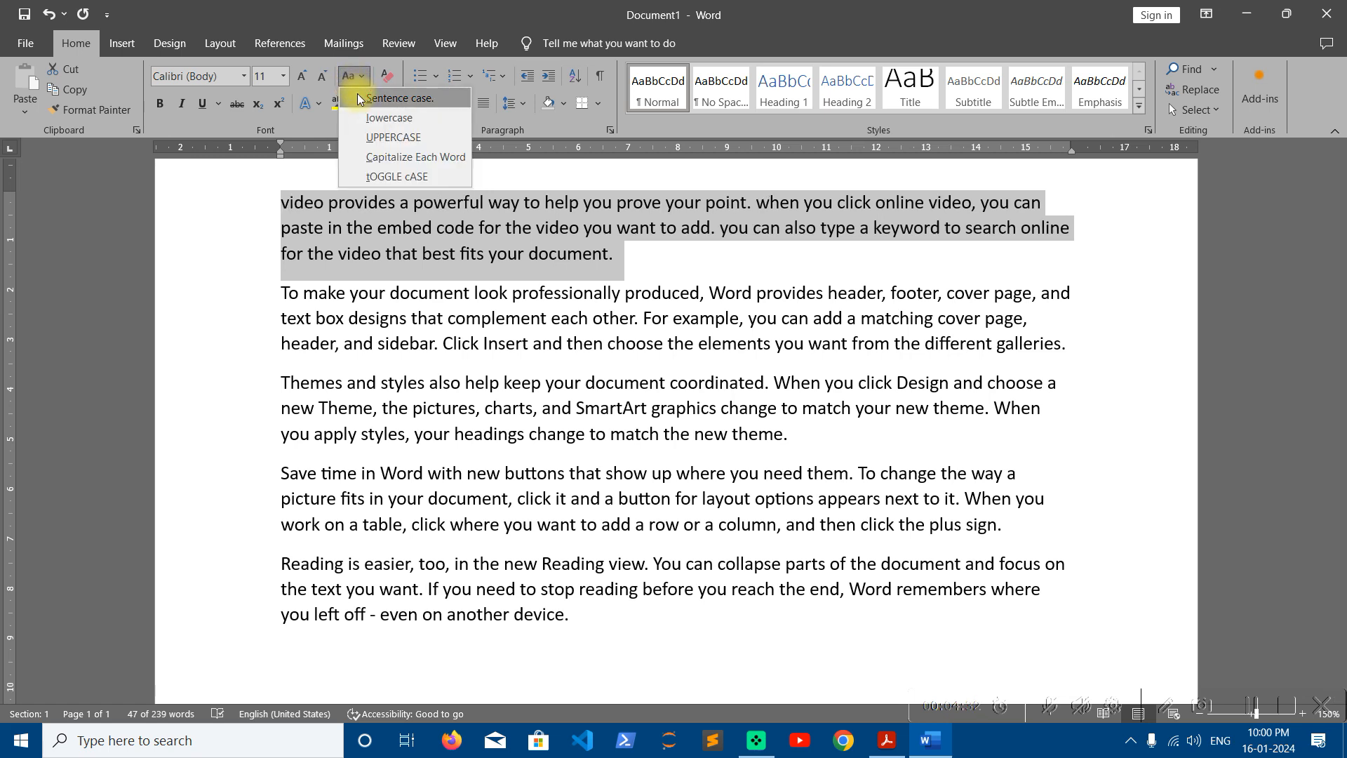
click(358, 98)
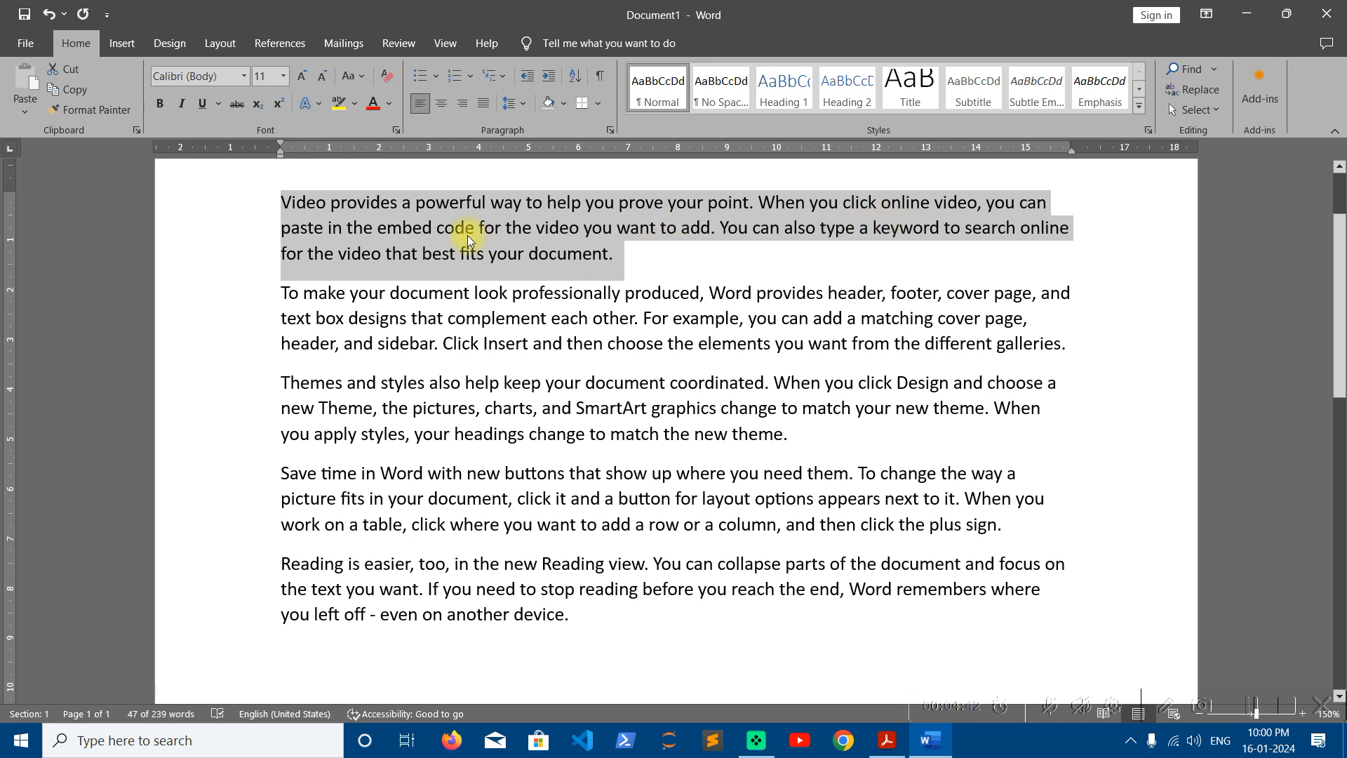
Step: Convert the whole second paragraph, starting "To make your document", to lowercase with Change Case
drag(1069, 343, 265, 288)
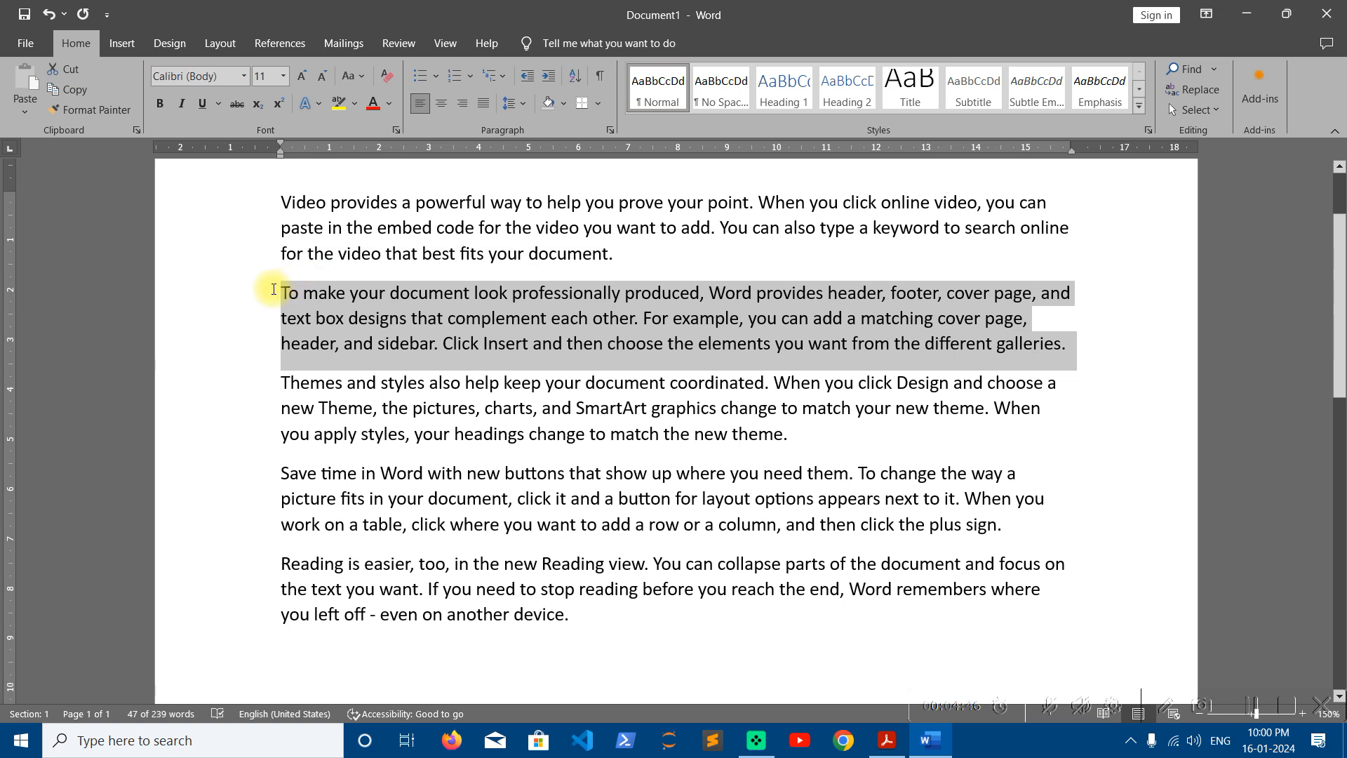
click(357, 77)
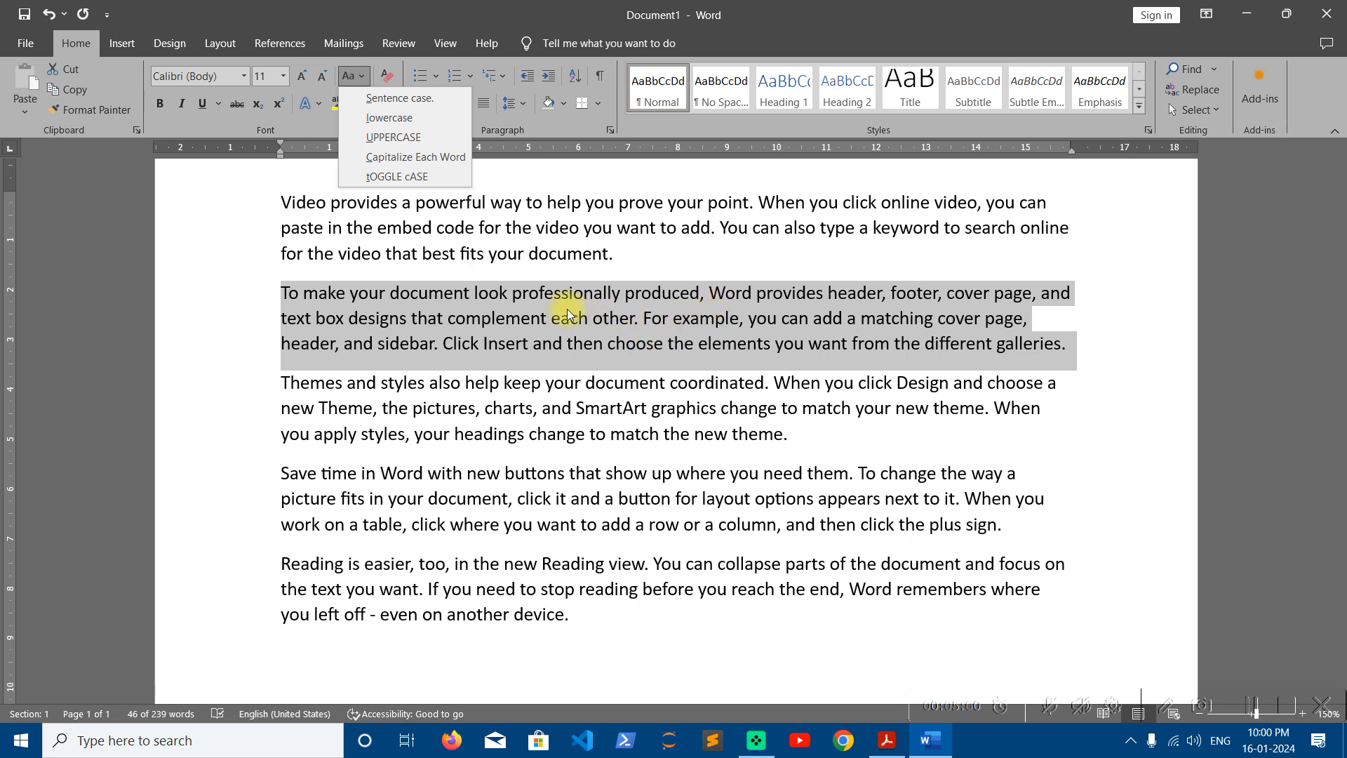
click(424, 120)
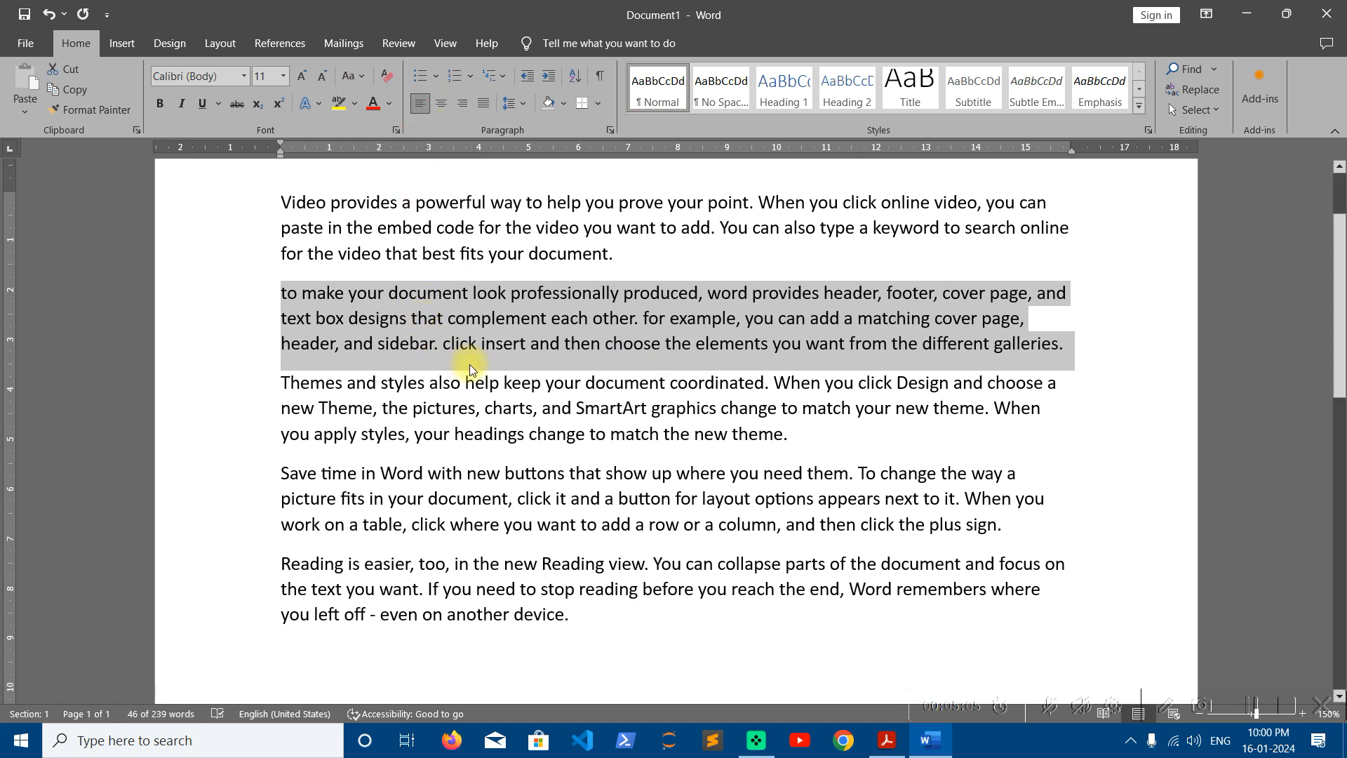
Step: Convert the whole third paragraph, starting "Themes and styles", to UPPERCASE with Change Case
click(631, 417)
drag(803, 439, 281, 382)
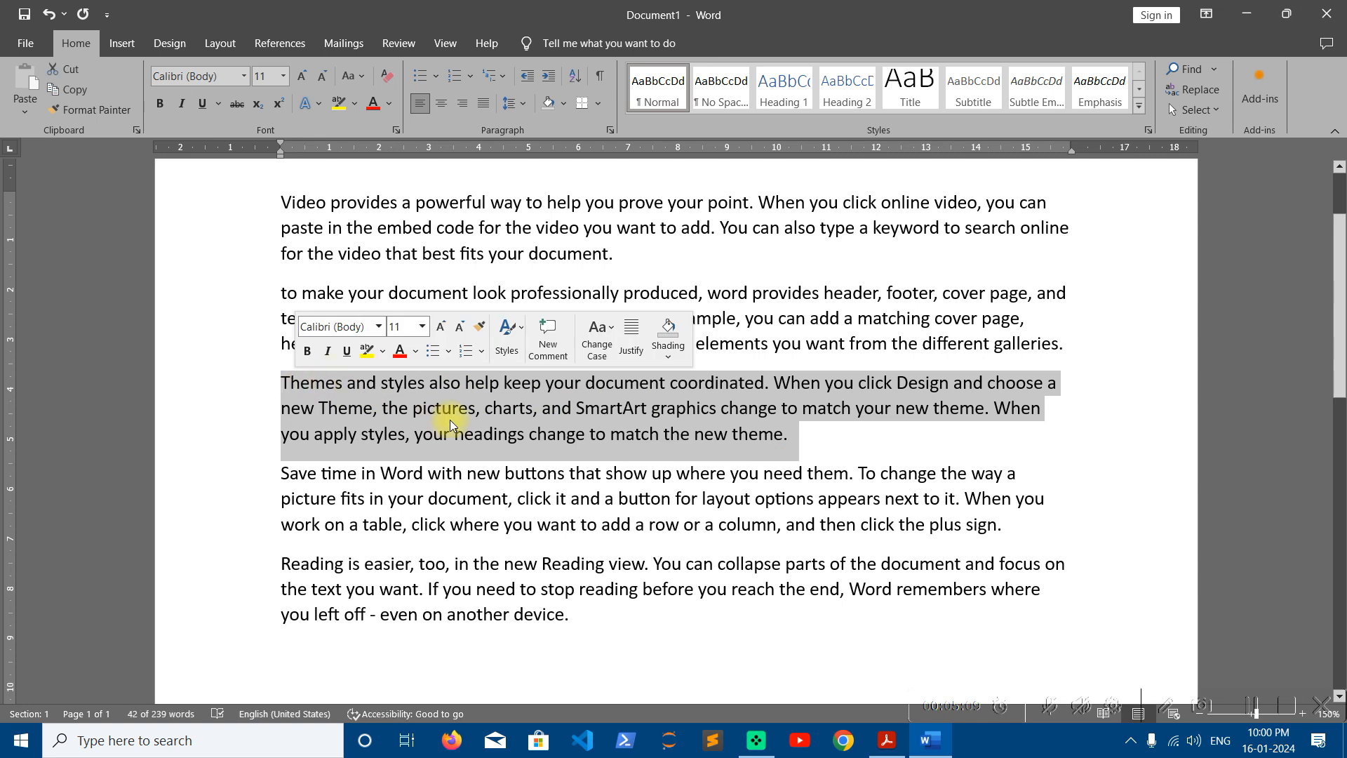
click(364, 82)
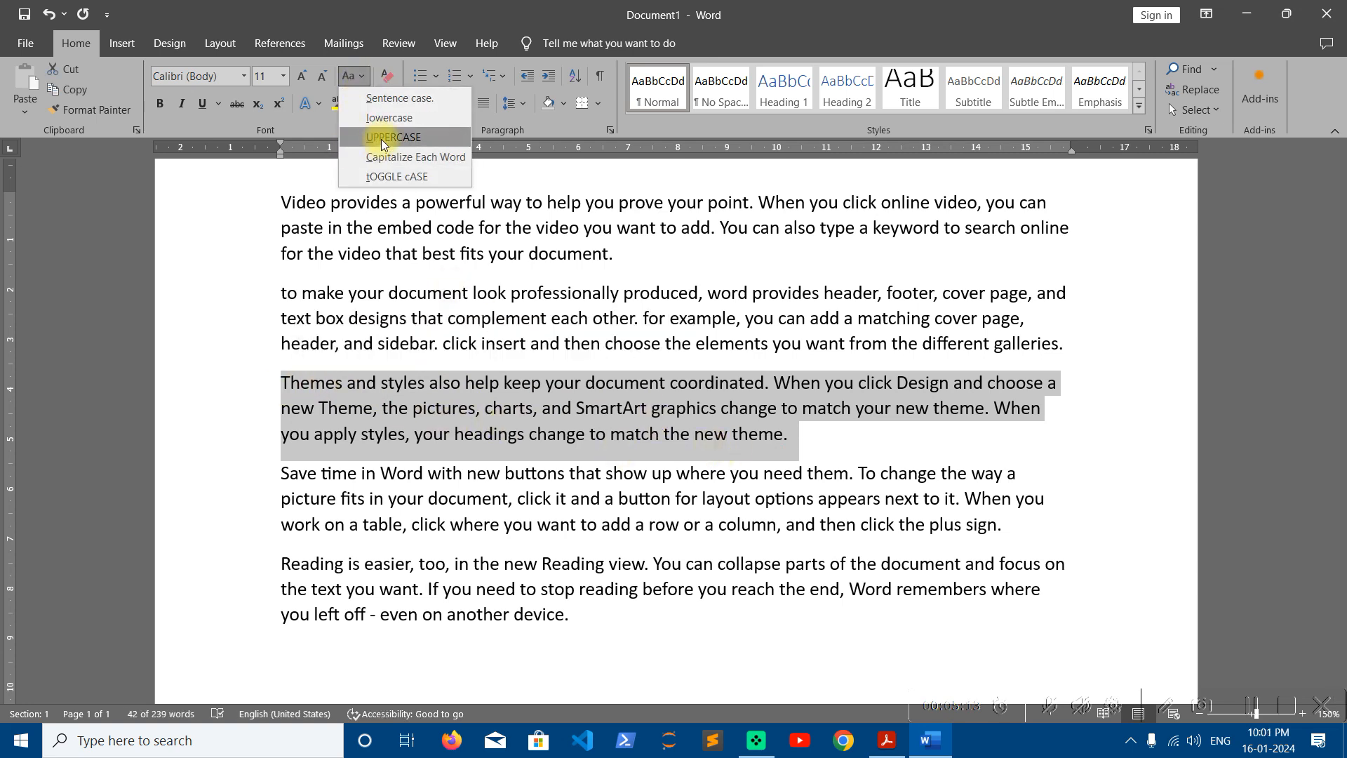
click(381, 139)
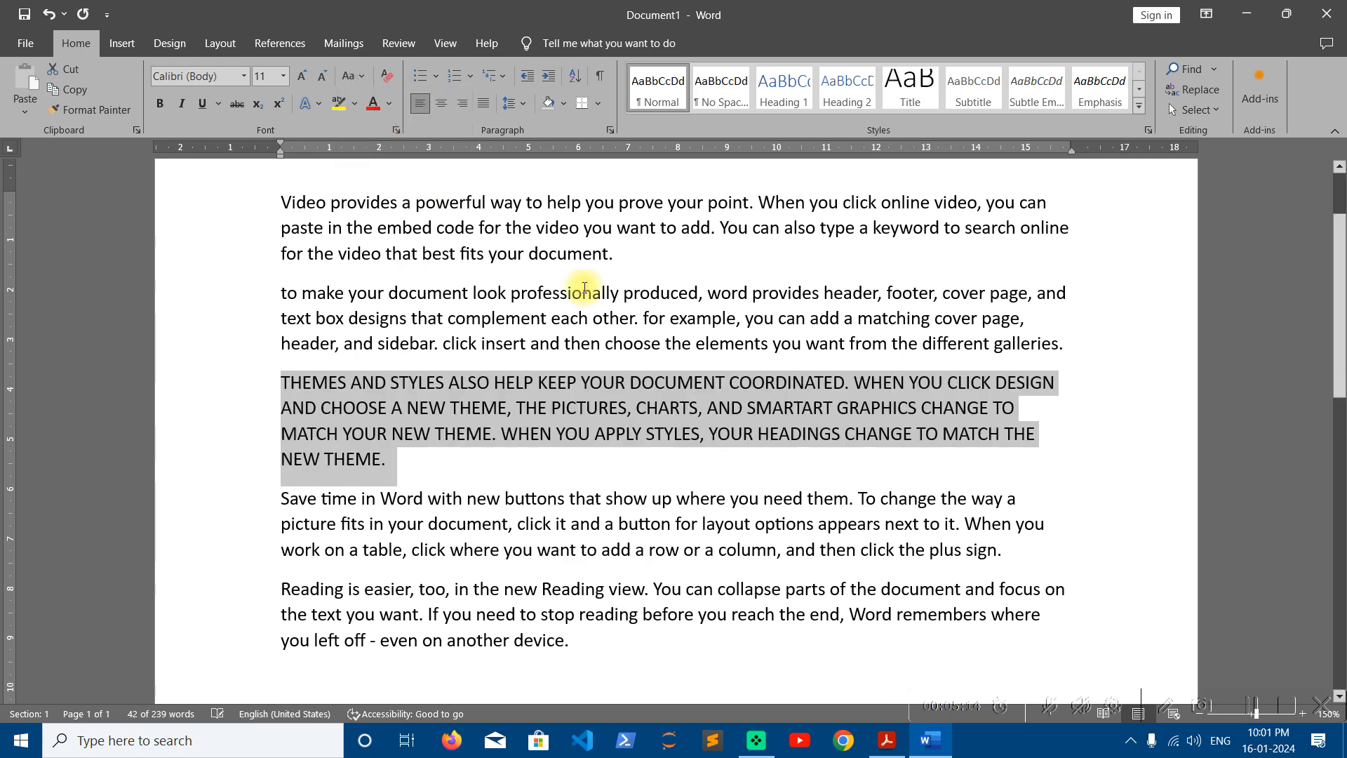
Step: Set the whole fourth paragraph, starting "Save time in Word", to Capitalize Each Word with Change Case
click(396, 460)
scroll(631, 466, down, 1)
drag(1004, 490, 298, 436)
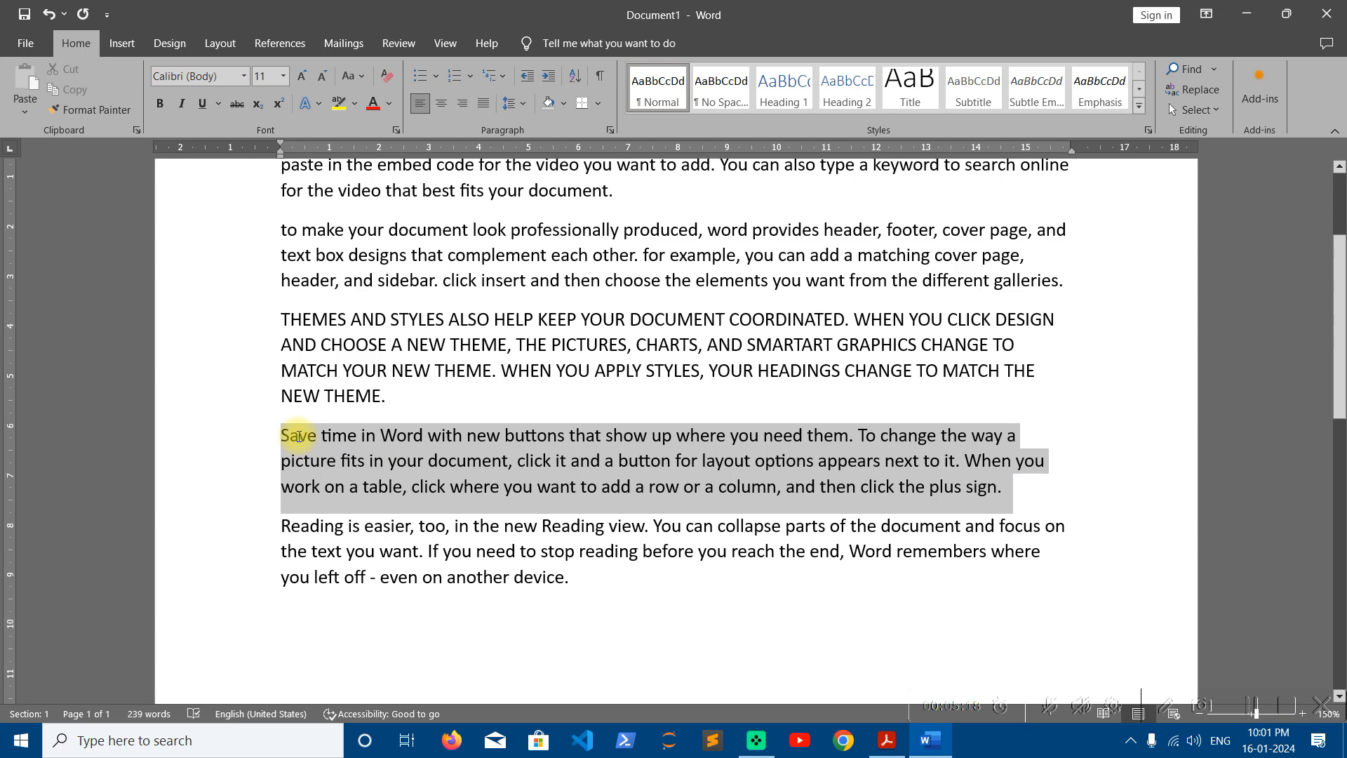
click(353, 76)
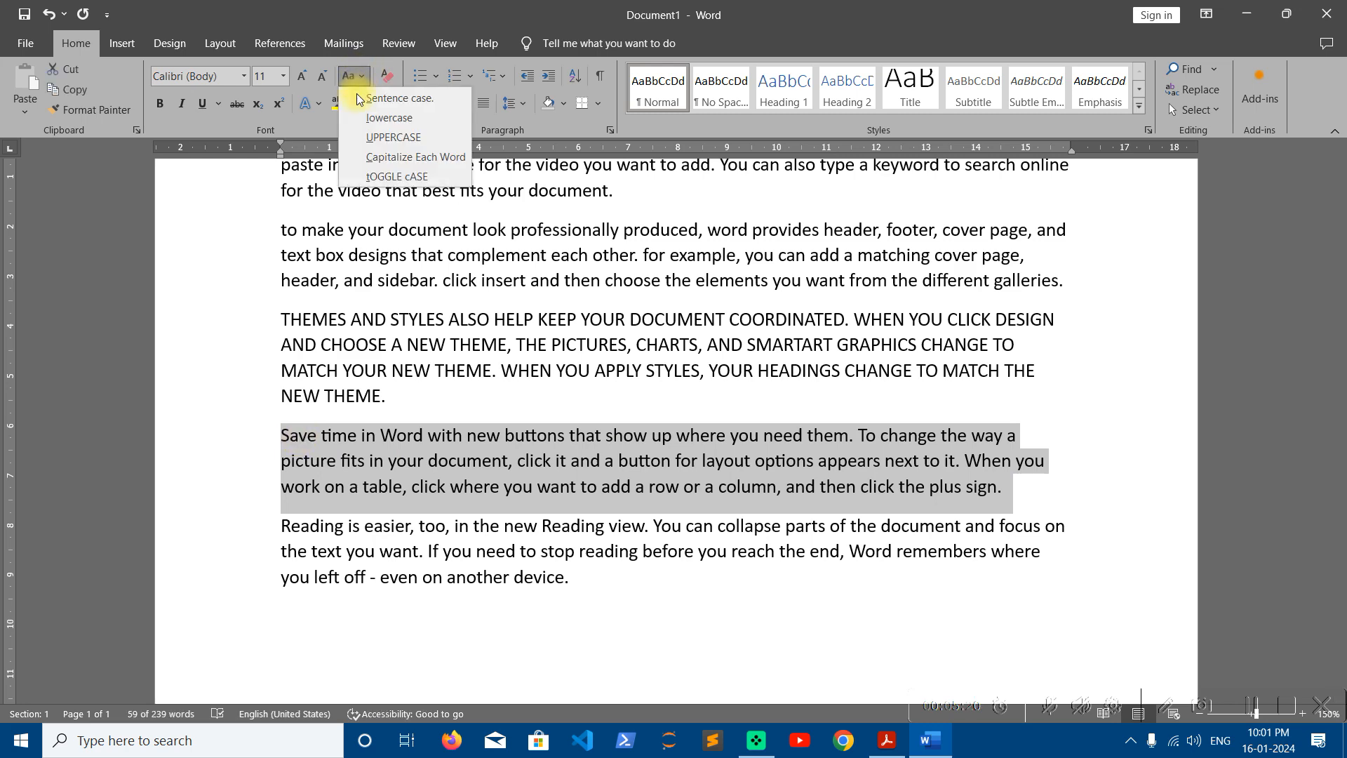
click(414, 162)
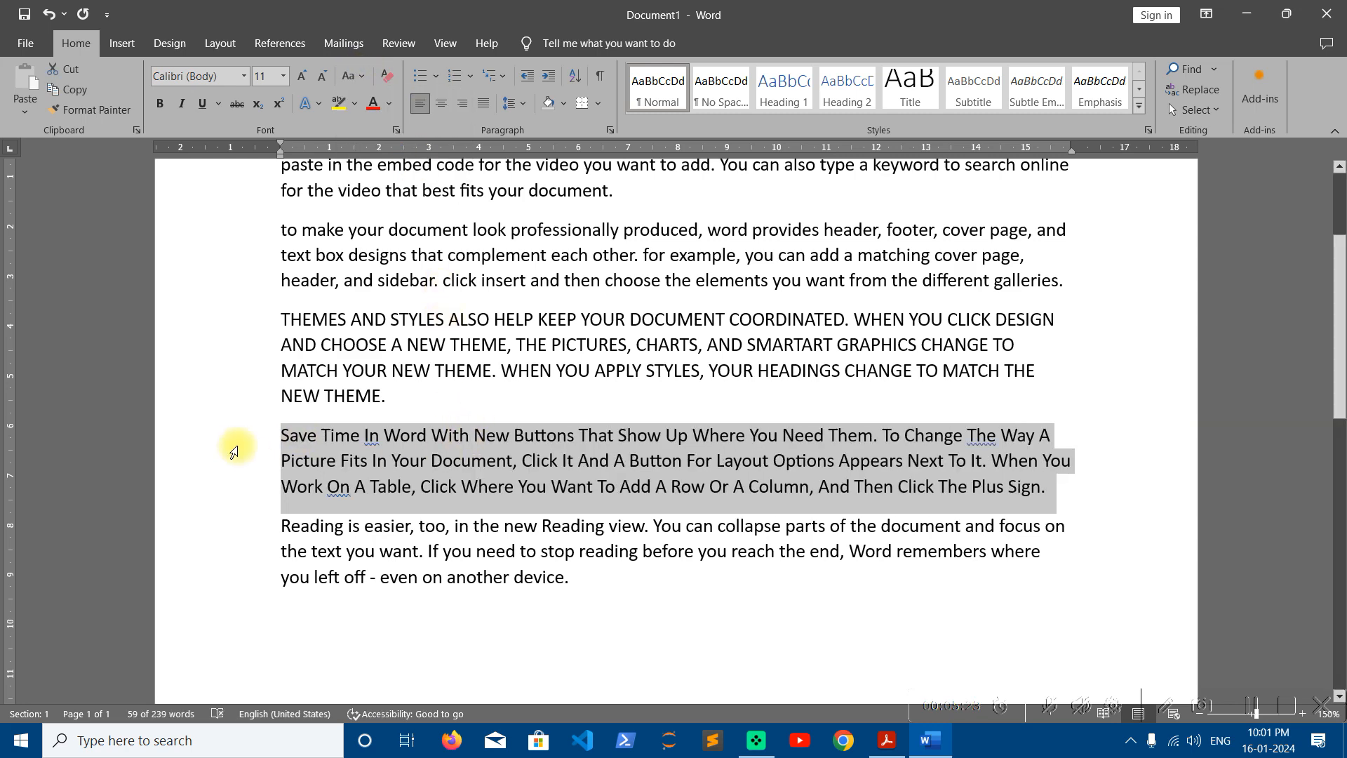
Step: Add the line "Random access memory" at the end of the document, below the last paragraph
key(ctrl+End)
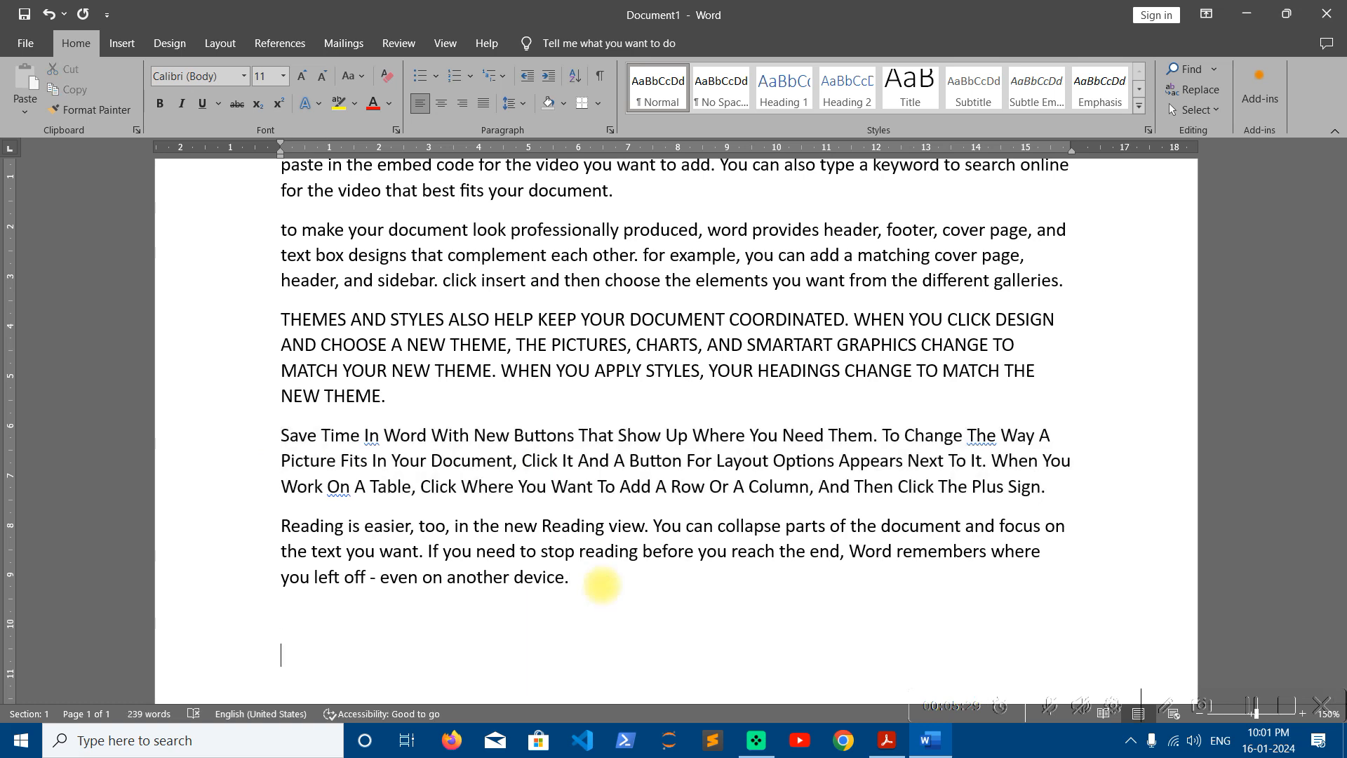
text(RA)
key(BackSpace)
key(BackSpace)
text(random access memory)
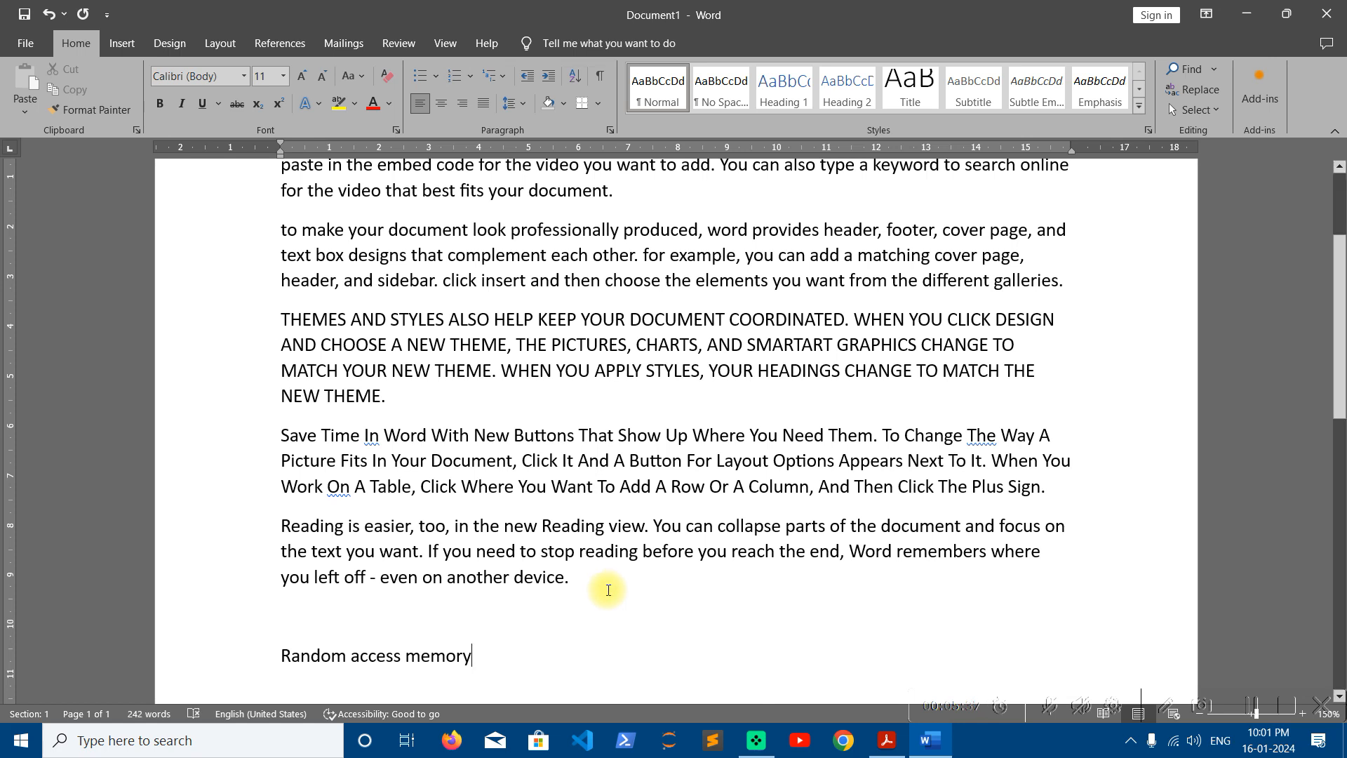
click(278, 649)
drag(278, 648, 404, 659)
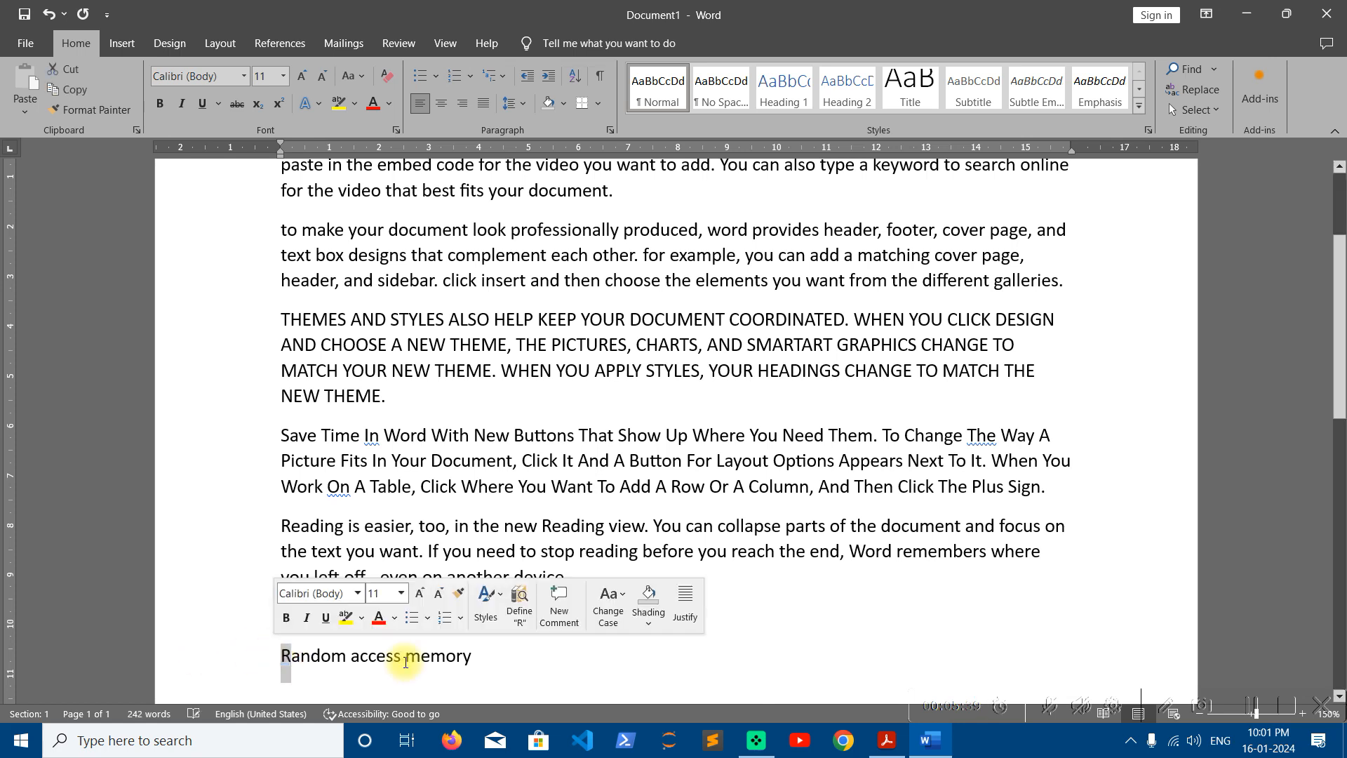
click(491, 660)
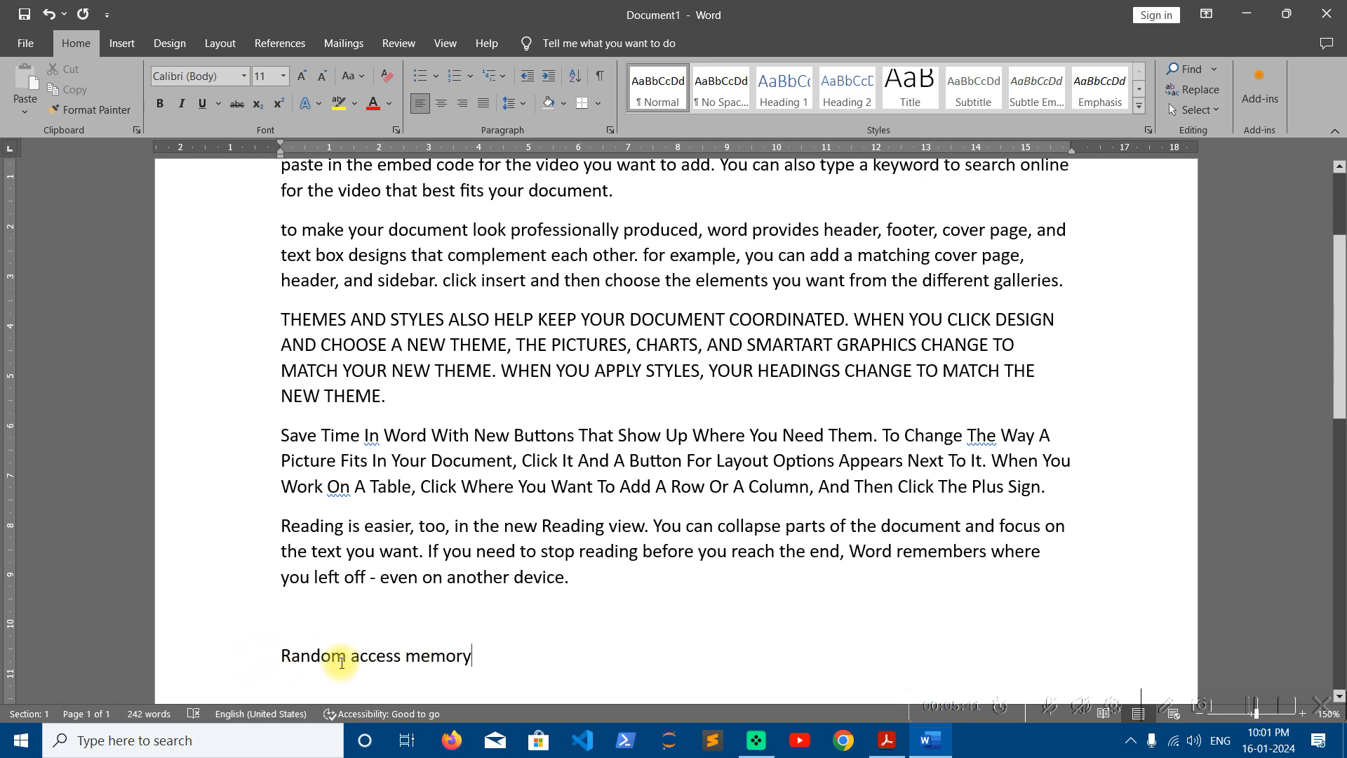
Step: Apply Capitalize Each Word to the "Random access memory" line with Change Case
drag(350, 655, 281, 657)
click(348, 76)
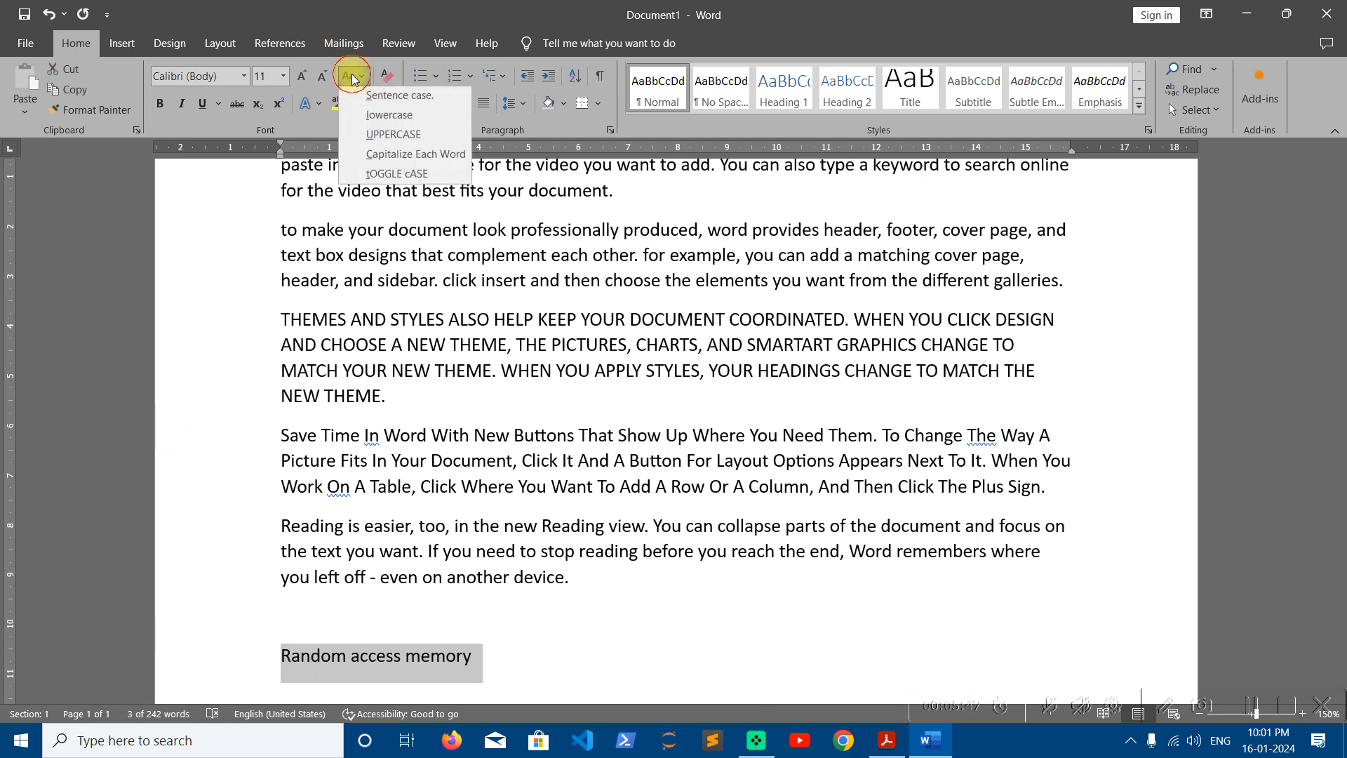
click(374, 160)
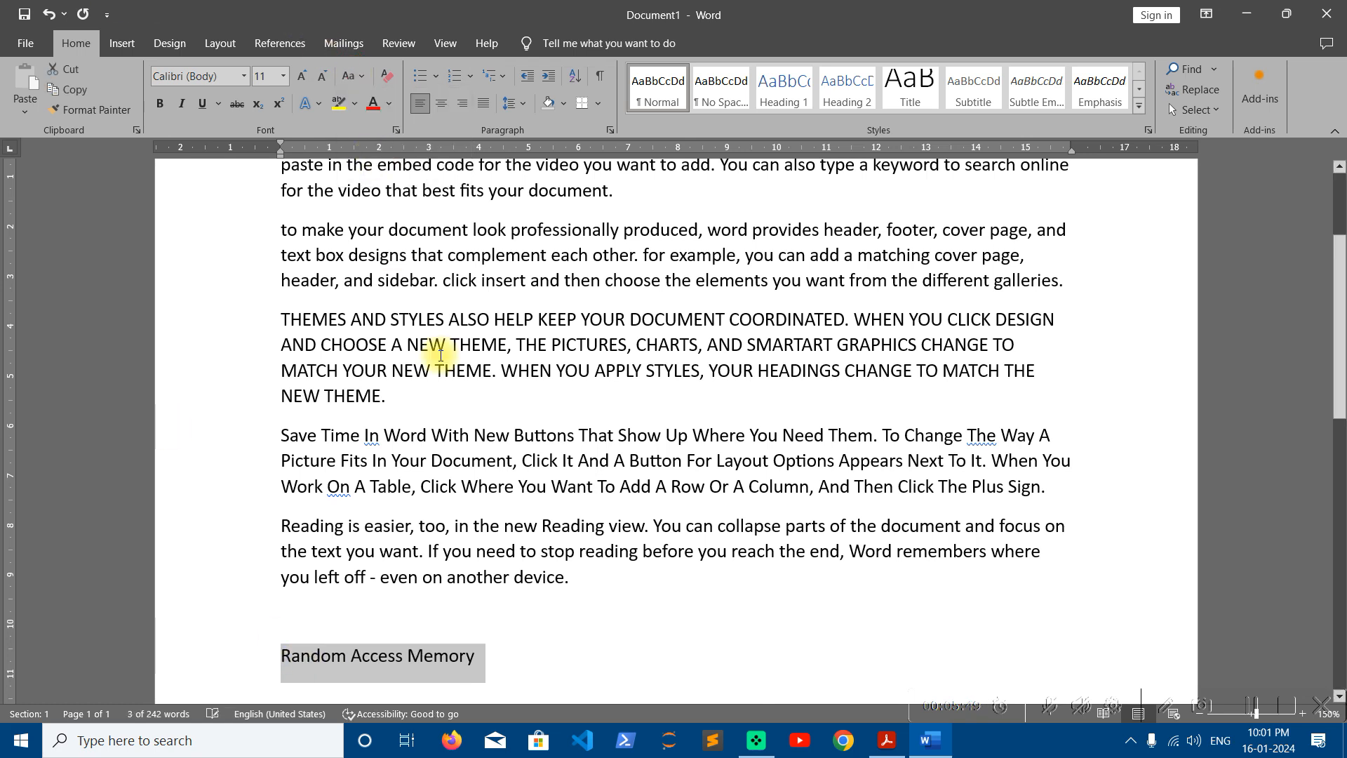
click(499, 663)
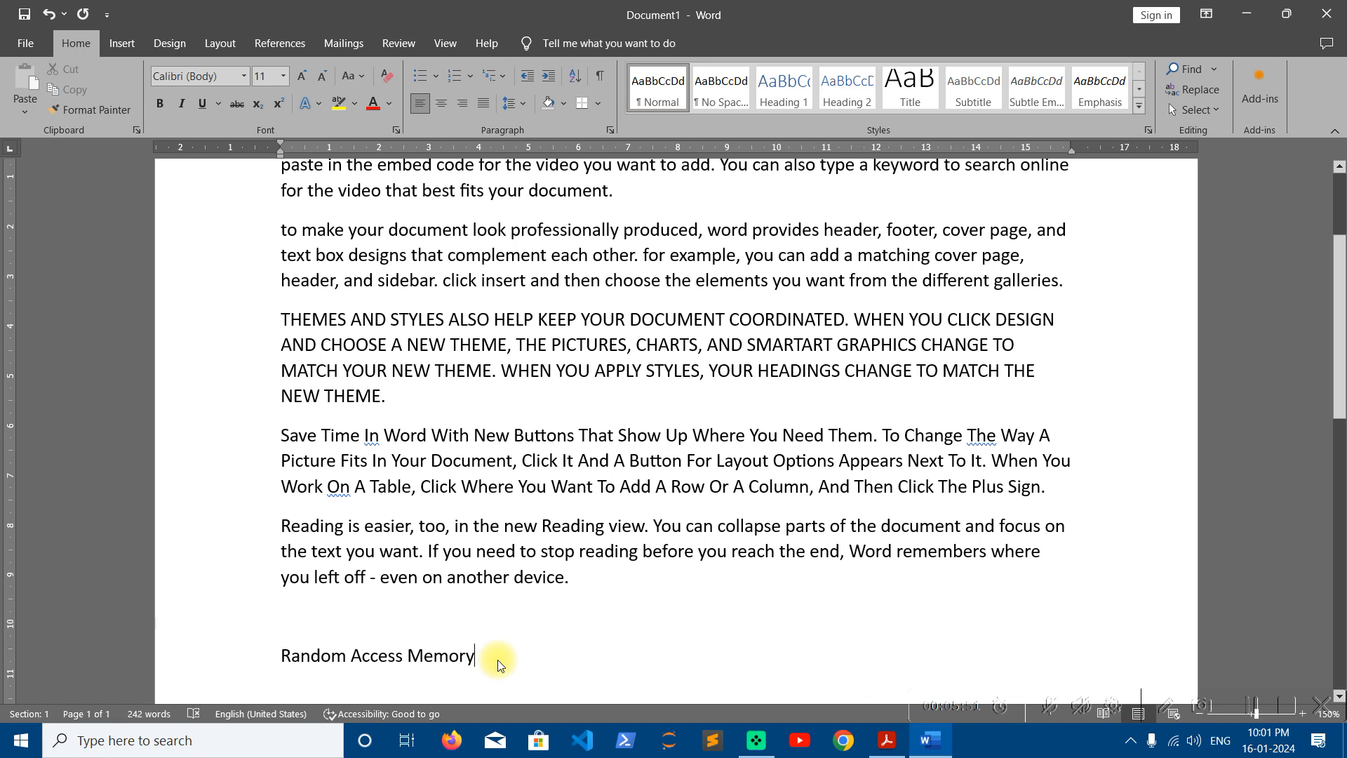
Step: Apply tOGGLE cASE to the whole "Random Access Memory" line
drag(498, 660, 250, 659)
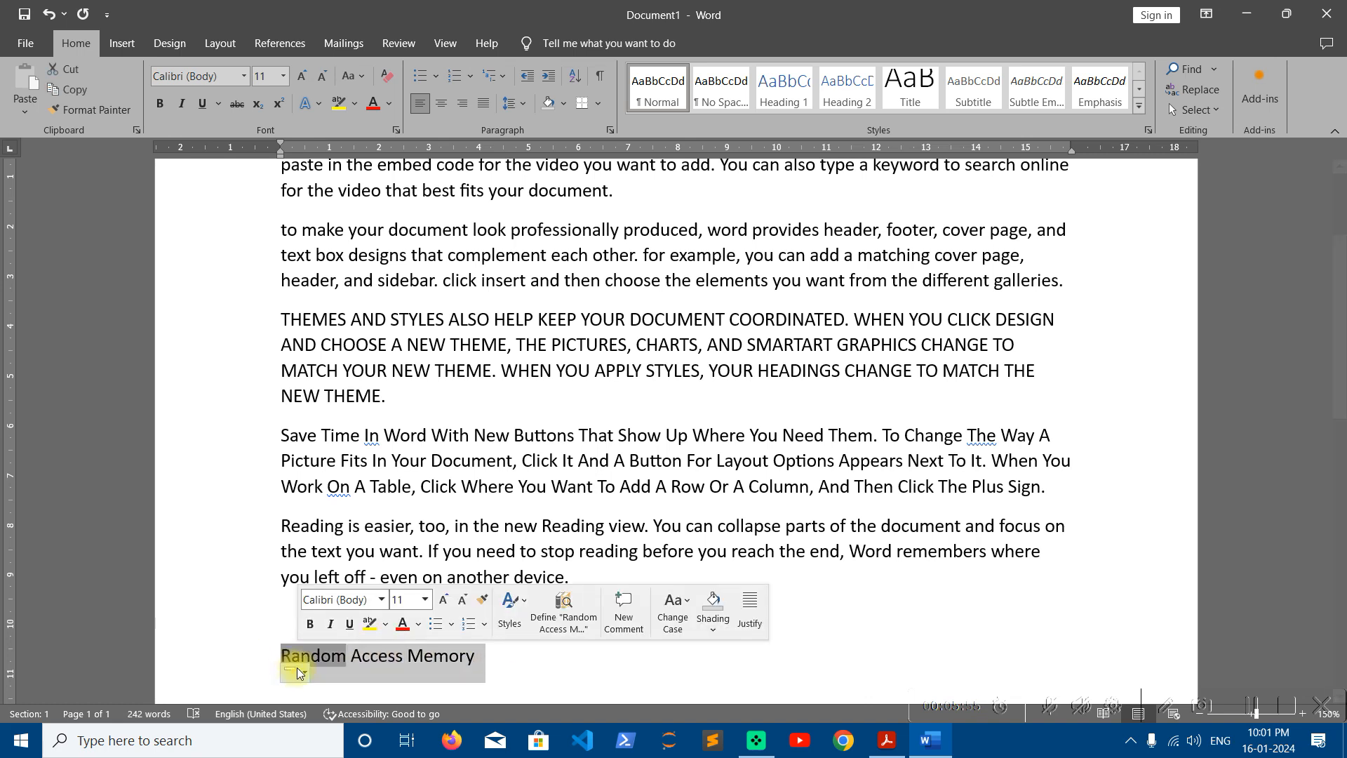
click(351, 76)
click(365, 176)
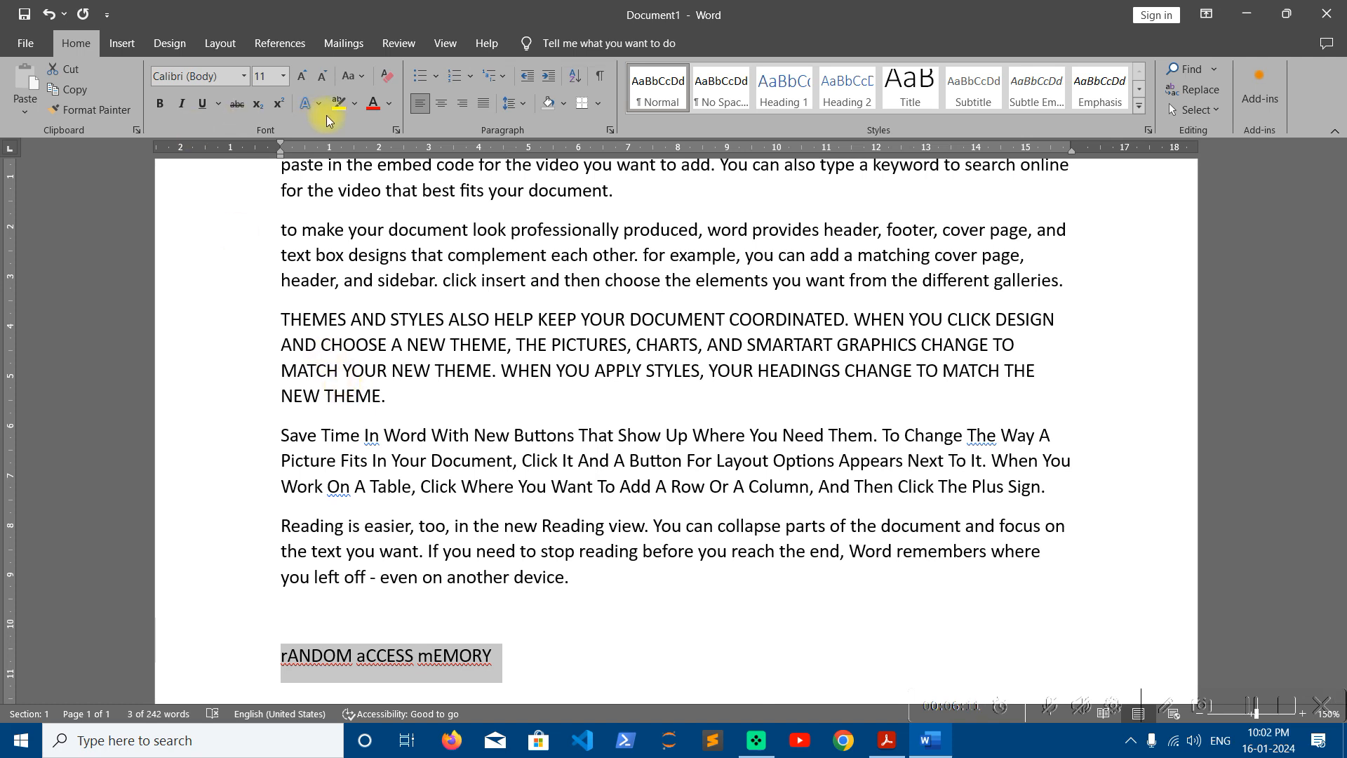
Step: Set the "Random Access Memory" line back to Sentence case and delete it from the document
click(359, 76)
click(369, 98)
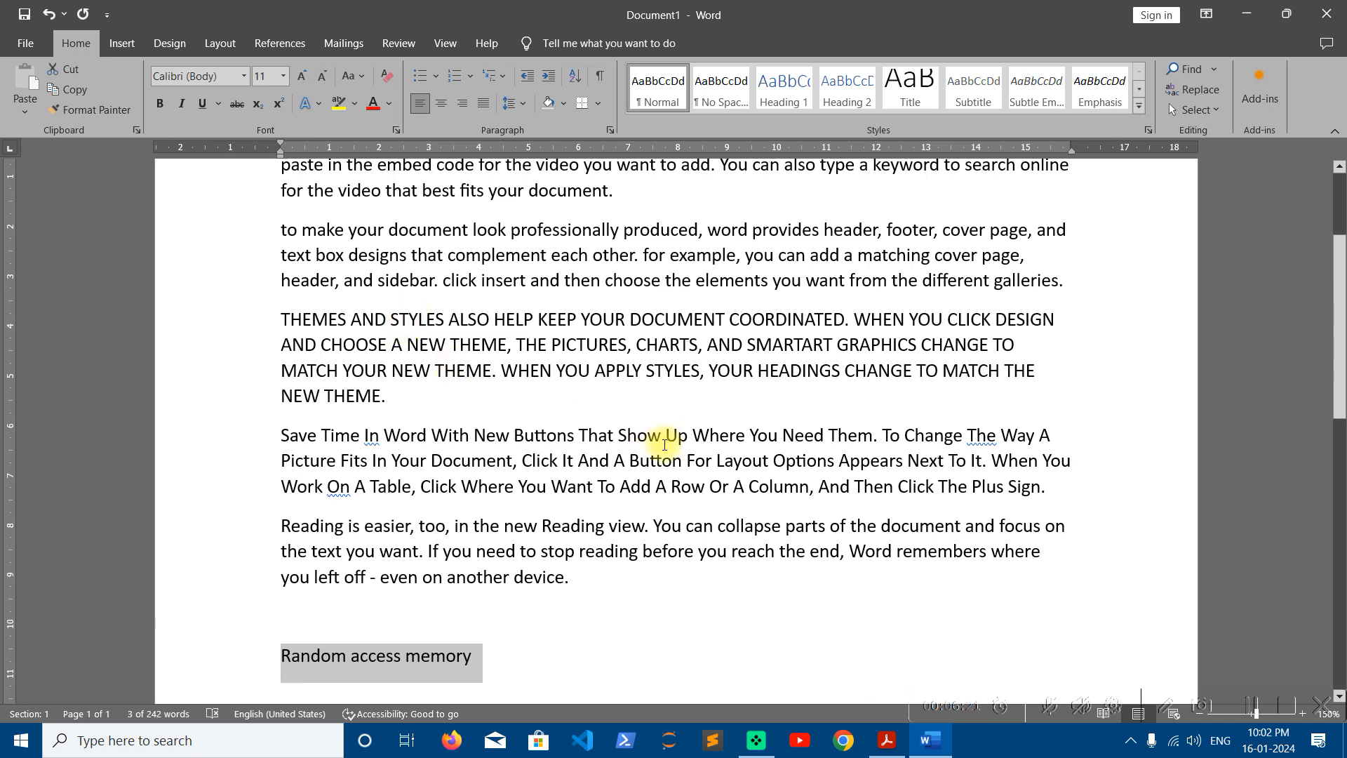
key(Delete)
scroll(576, 557, up, 1)
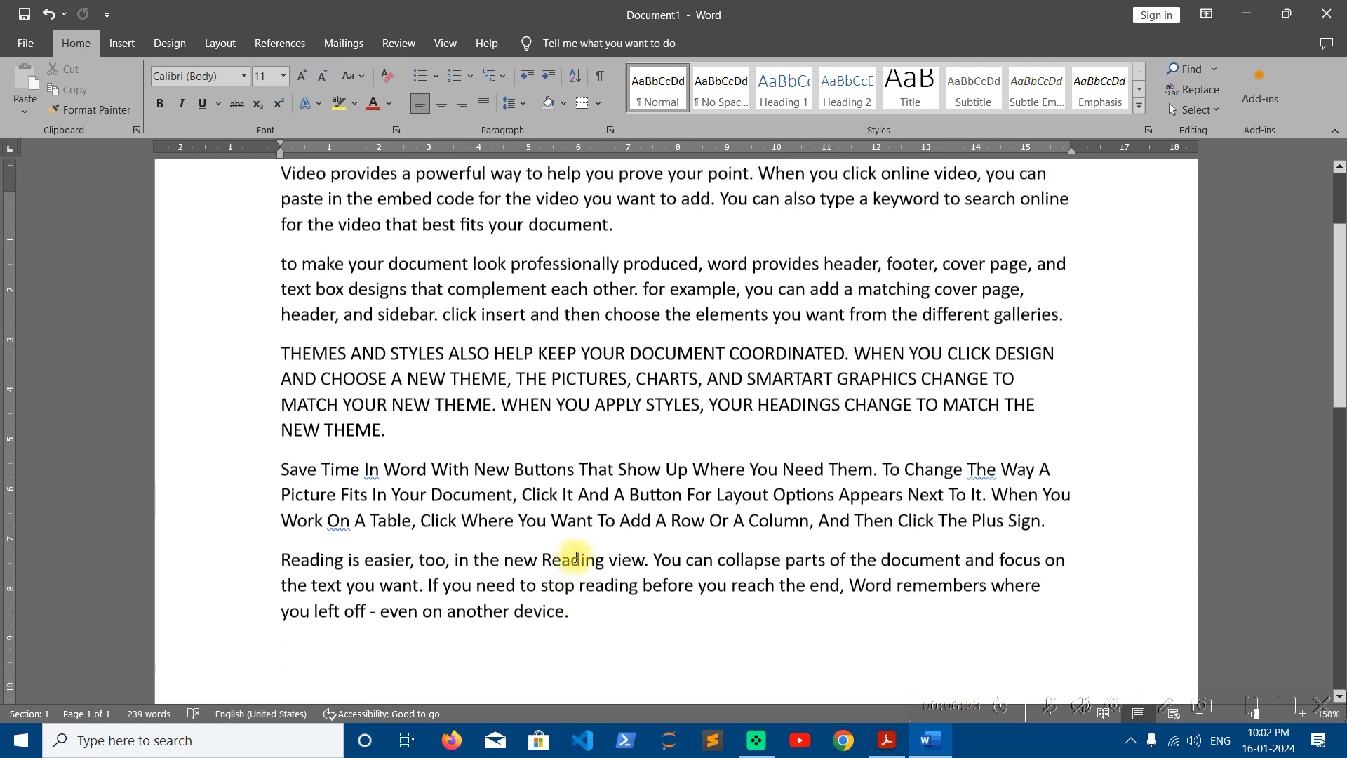
Step: Go back over the case-converted paragraphs and review the list of Change Case options
scroll(531, 408, up, 4)
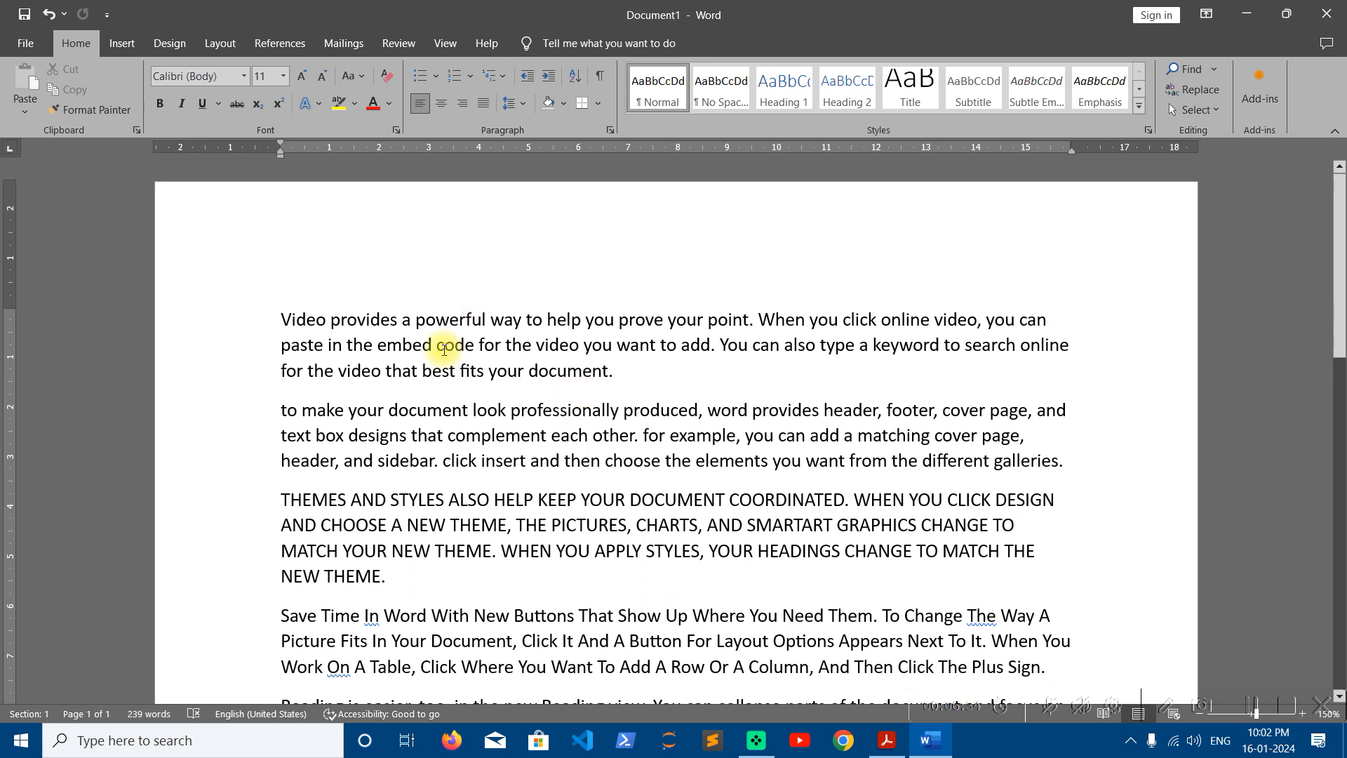
click(353, 76)
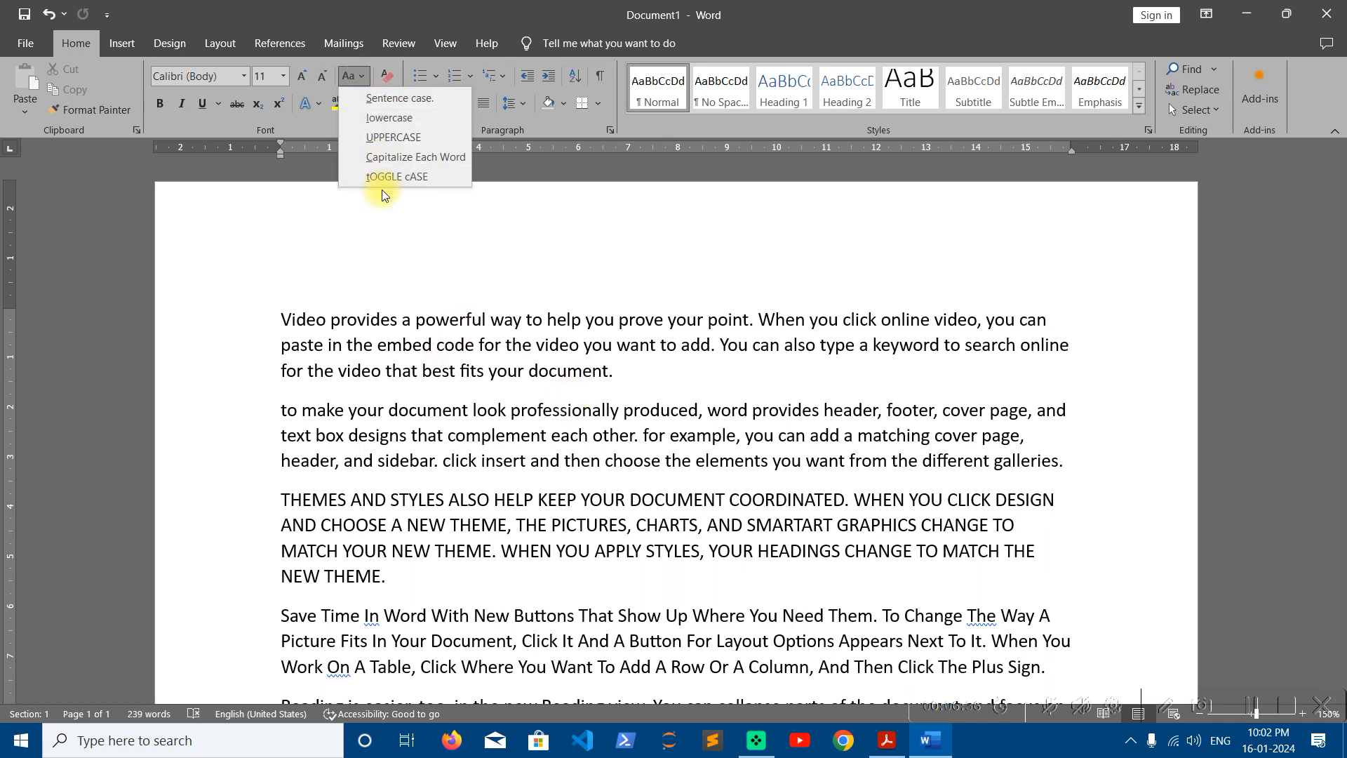
click(371, 334)
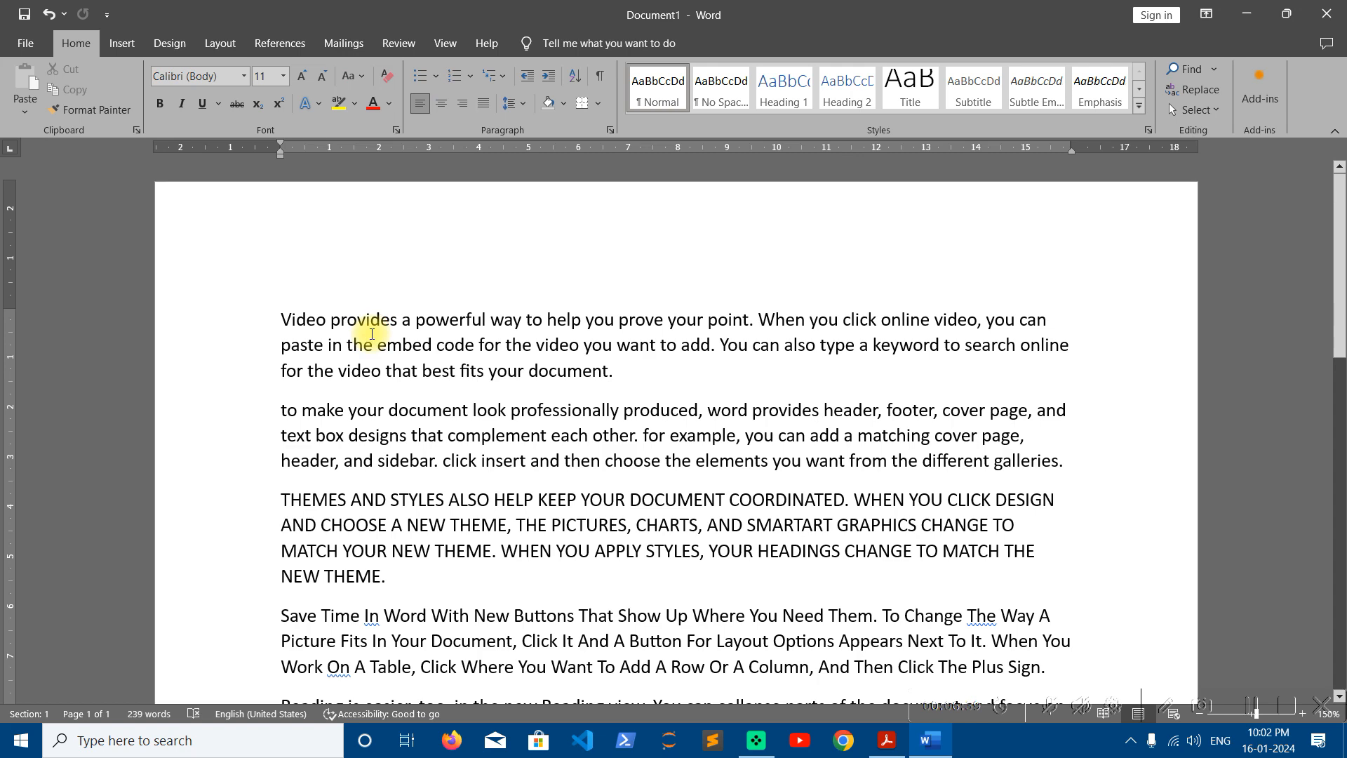
click(353, 76)
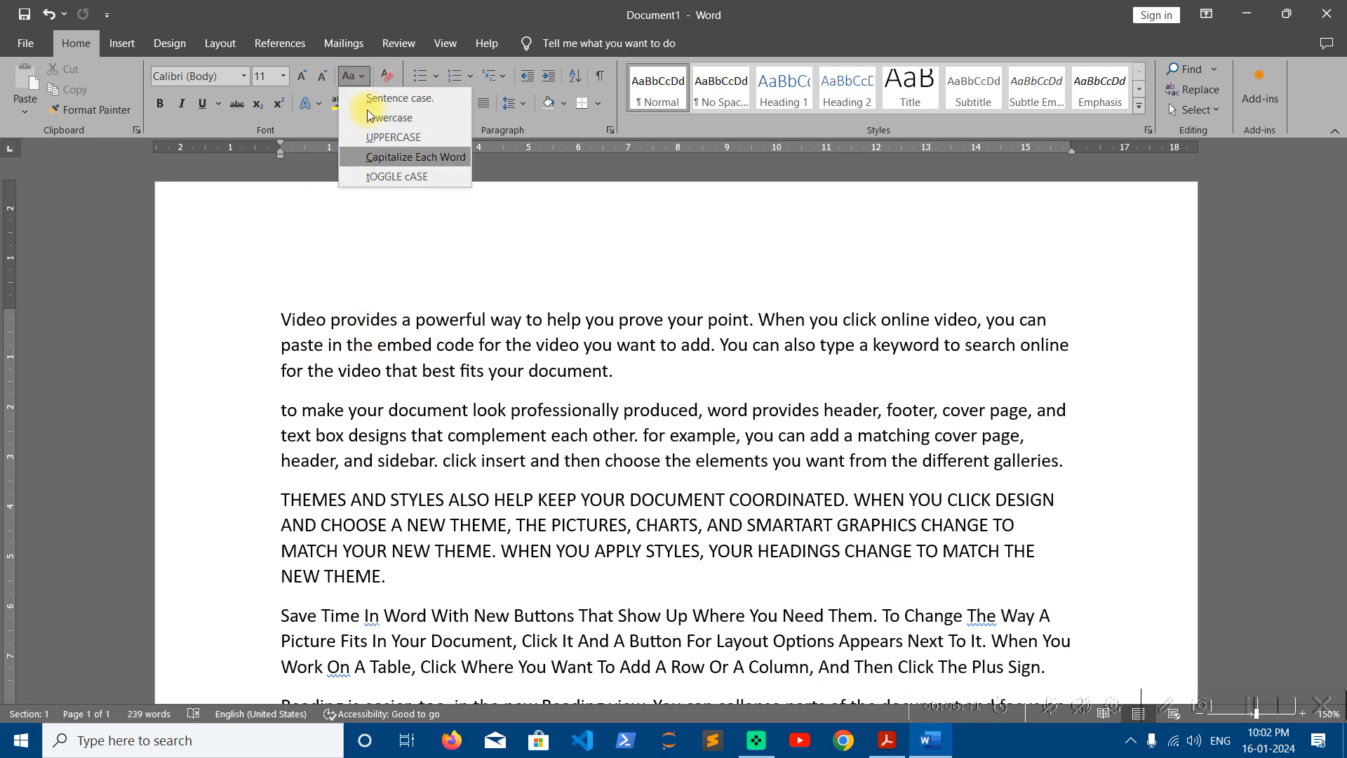
click(385, 352)
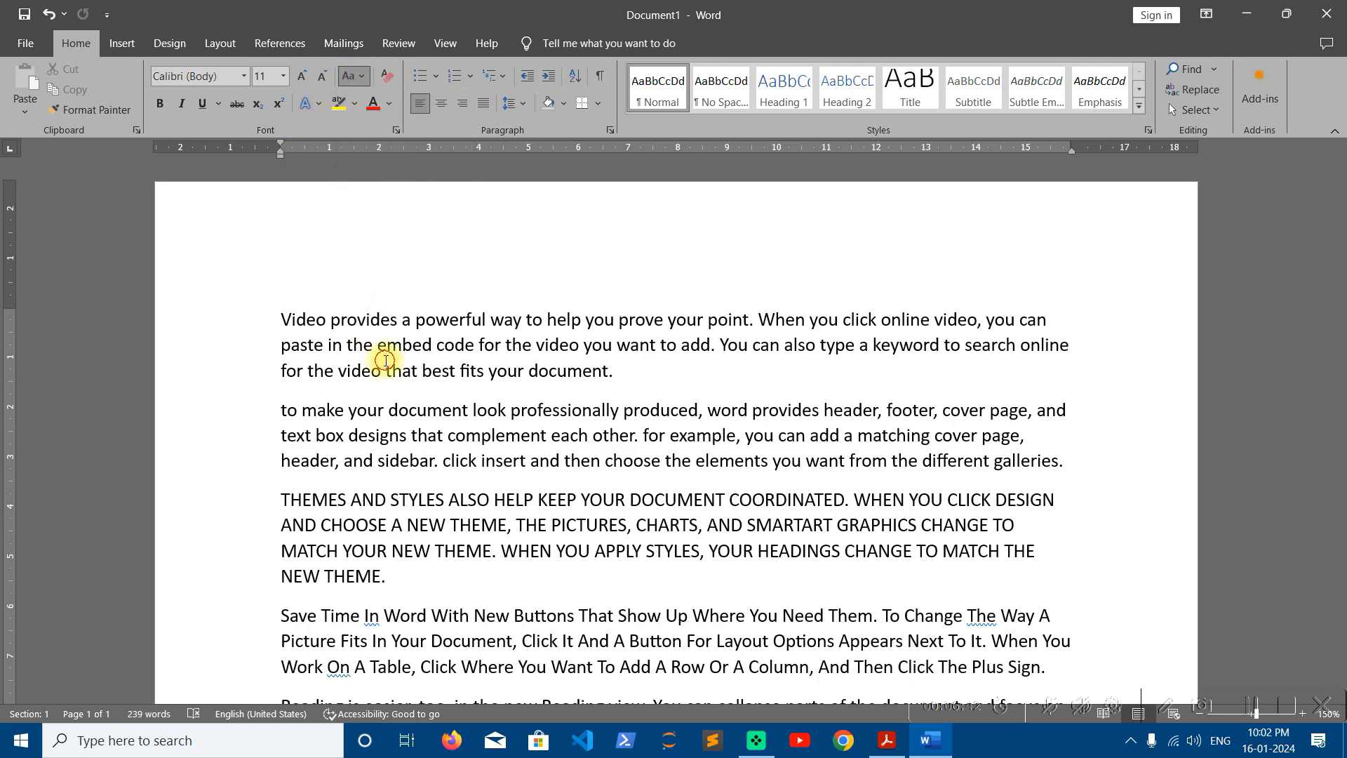
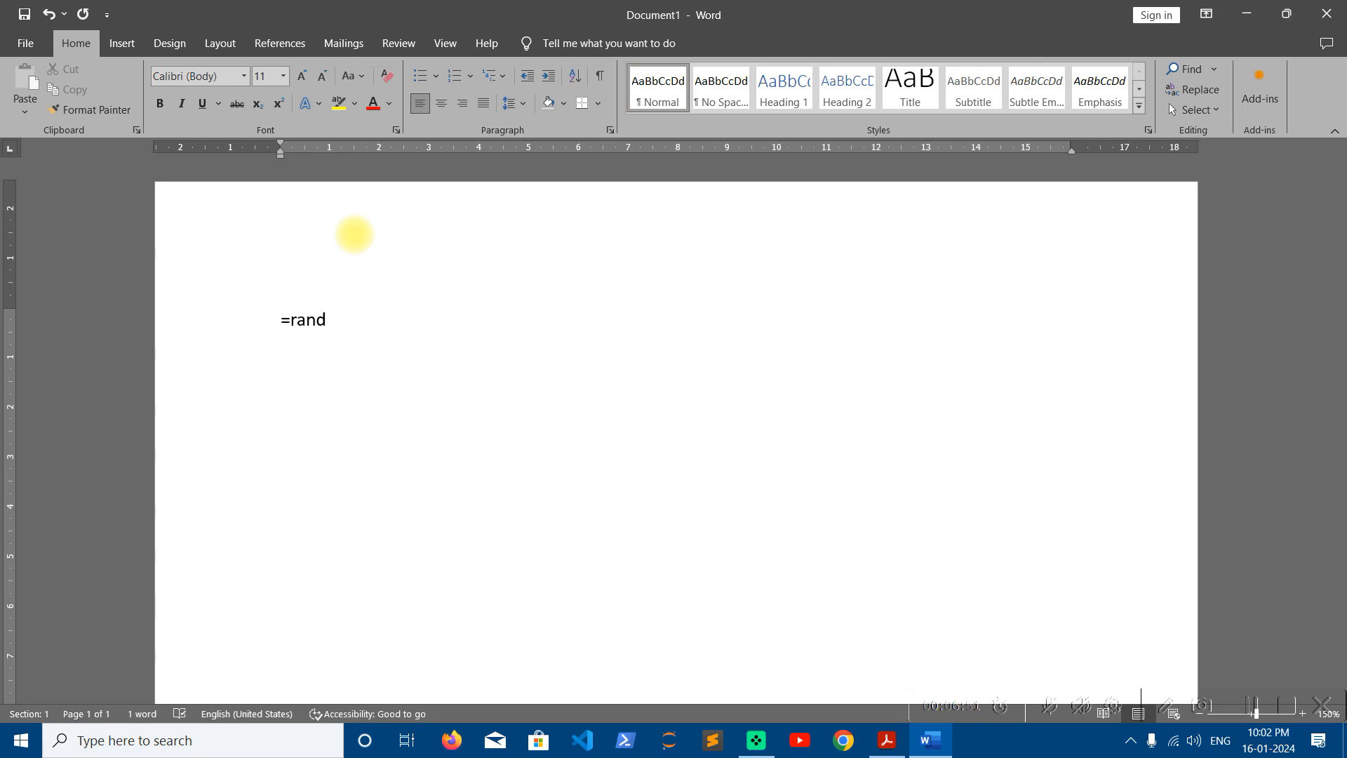
Step: Complete the formula as =rand(1,6) to generate one sample paragraph, and remove the blank lines below it
text((1,6))
key(Return)
key(ctrl+a)
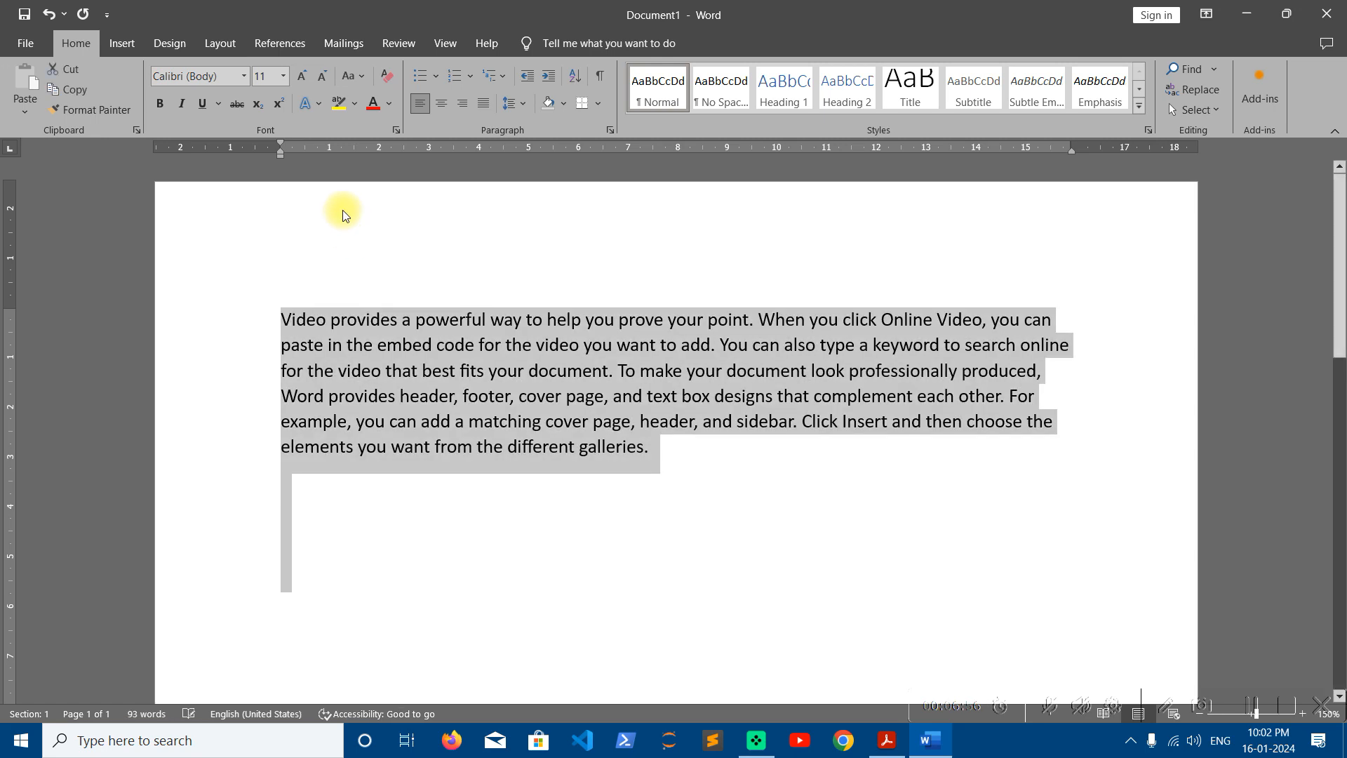
double_click(362, 593)
key(ctrl+z)
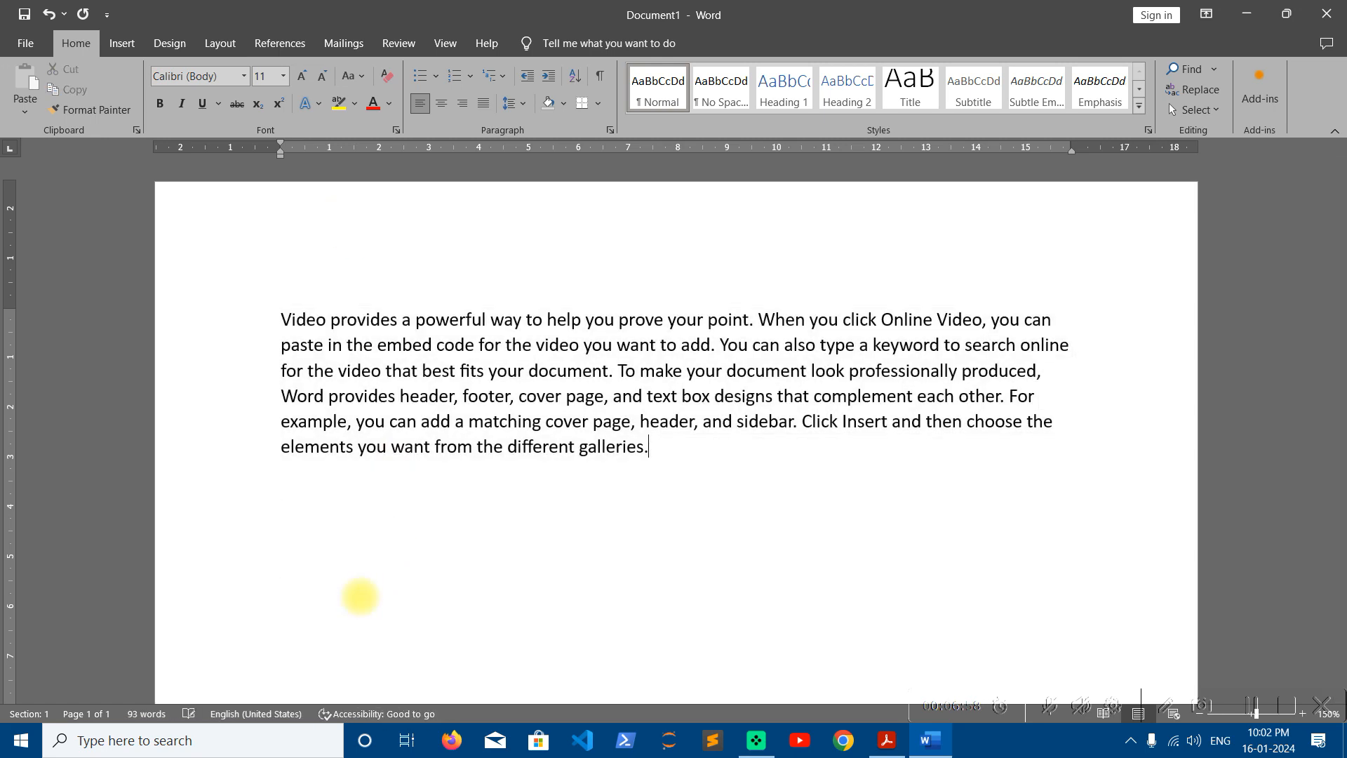
key(ctrl+a)
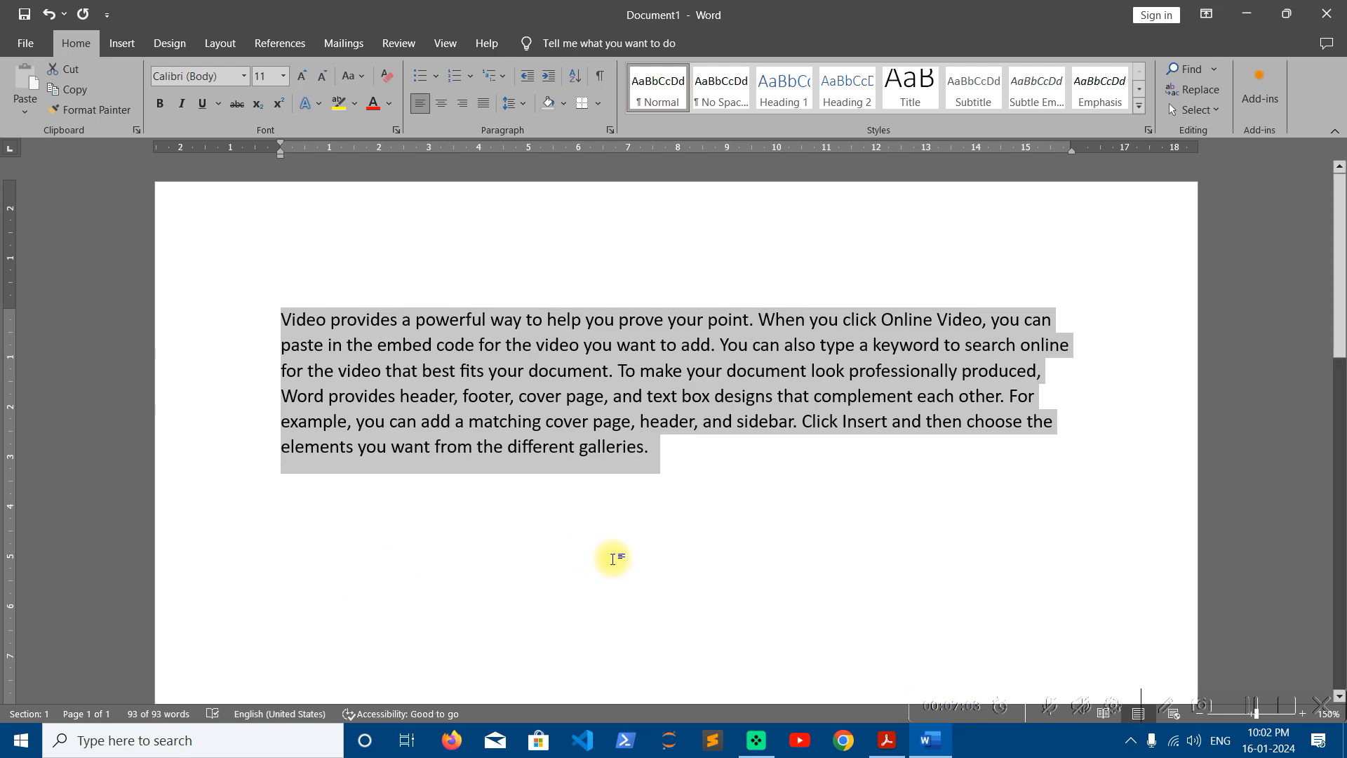
Step: Add the note "Change Case: Shift + F3" below the sample paragraph, leaving a blank line between them
click(681, 542)
key(Return)
key(Return)
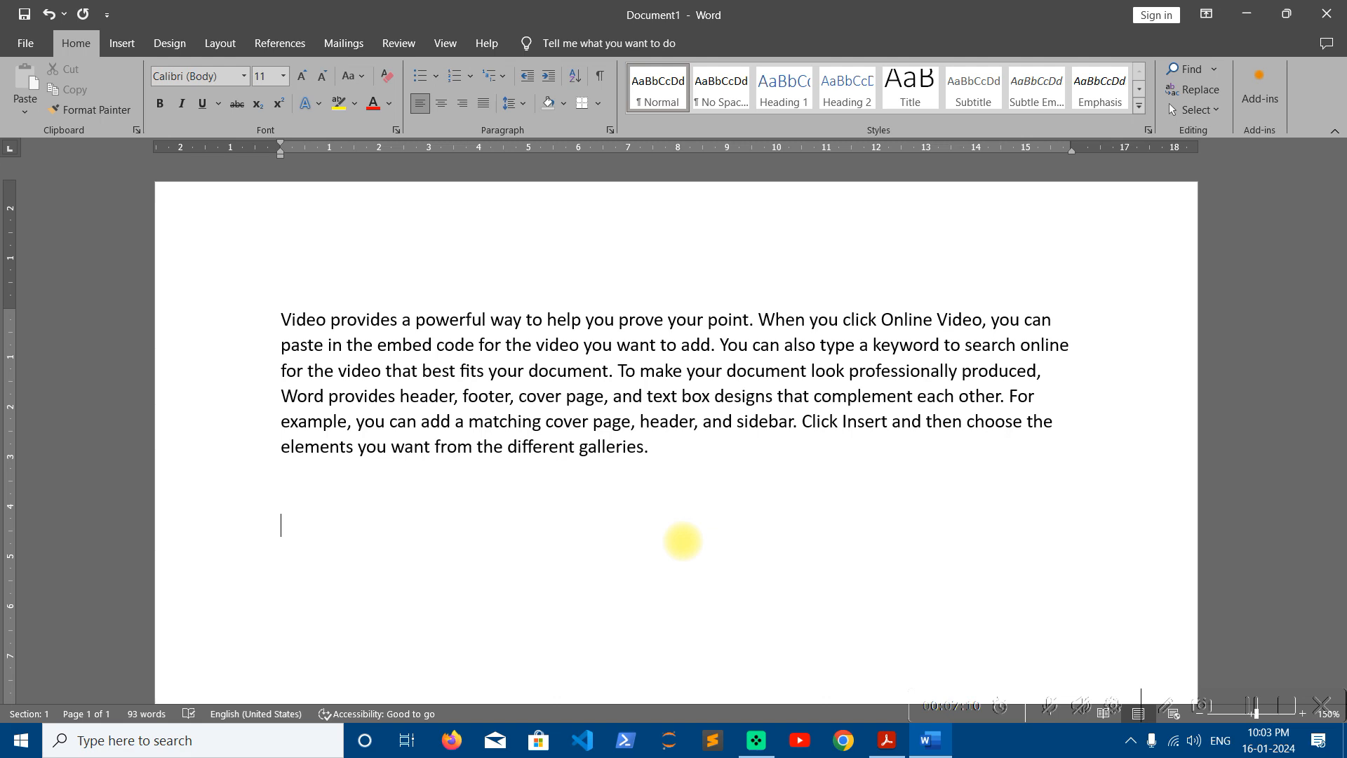
text(Case)
text( change)
key(BackSpace)
key(BackSpace)
key(BackSpace)
key(BackSpace)
key(BackSpace)
key(BackSpace)
key(BackSpace)
key(BackSpace)
key(BackSpace)
key(BackSpace)
text(havne)
key(BackSpace)
key(BackSpace)
key(BackSpace)
text(nge Case: Shift)
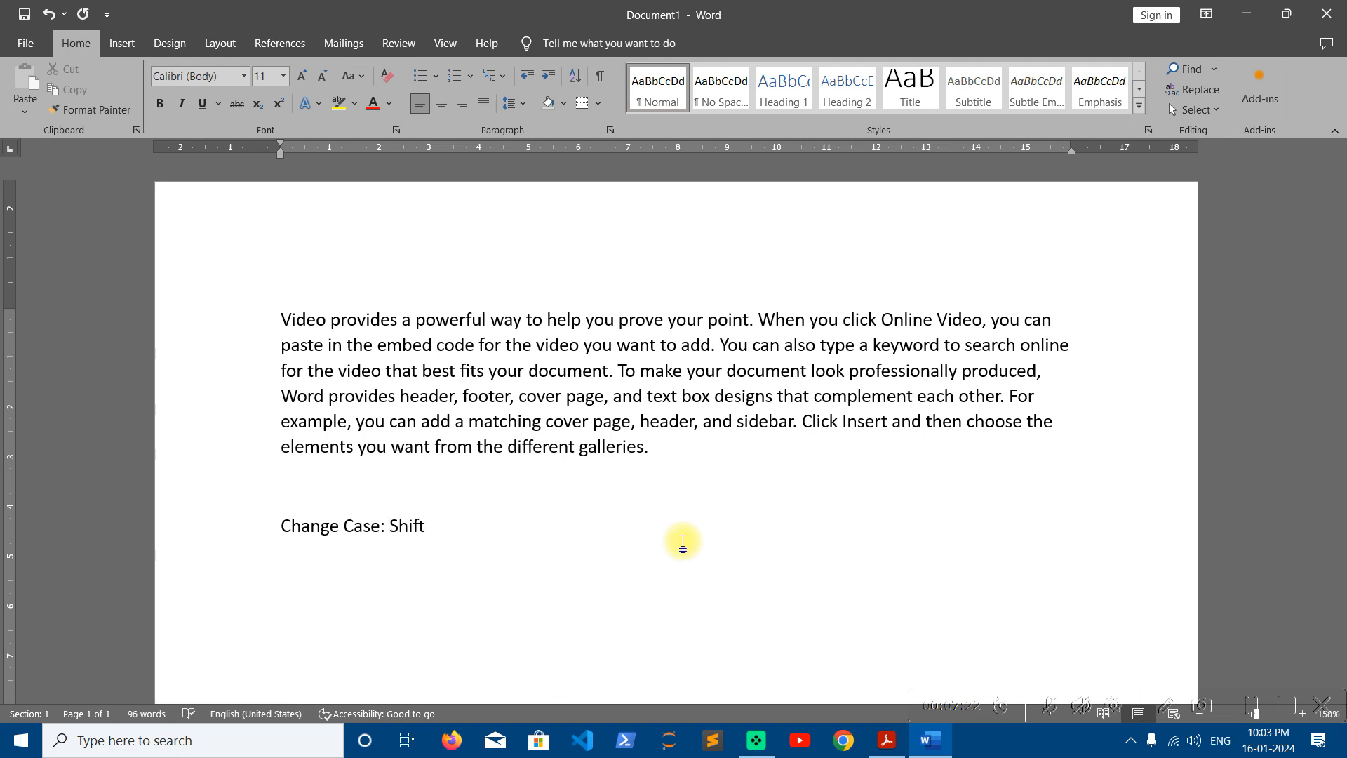
text( F3)
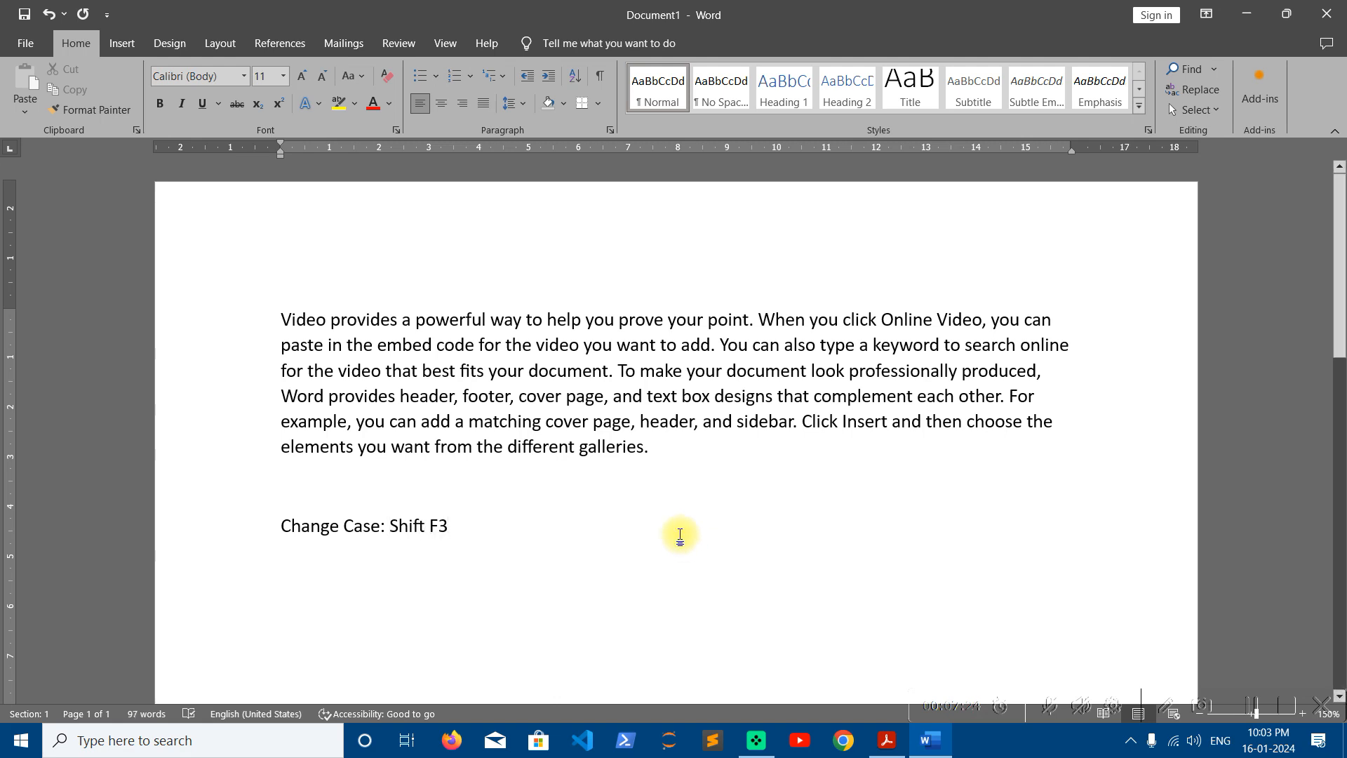
text(+)
Step: Cycle the whole sample paragraph through UPPERCASE, lowercase and Sentence case with the Change Case shortcut
drag(667, 451, 277, 319)
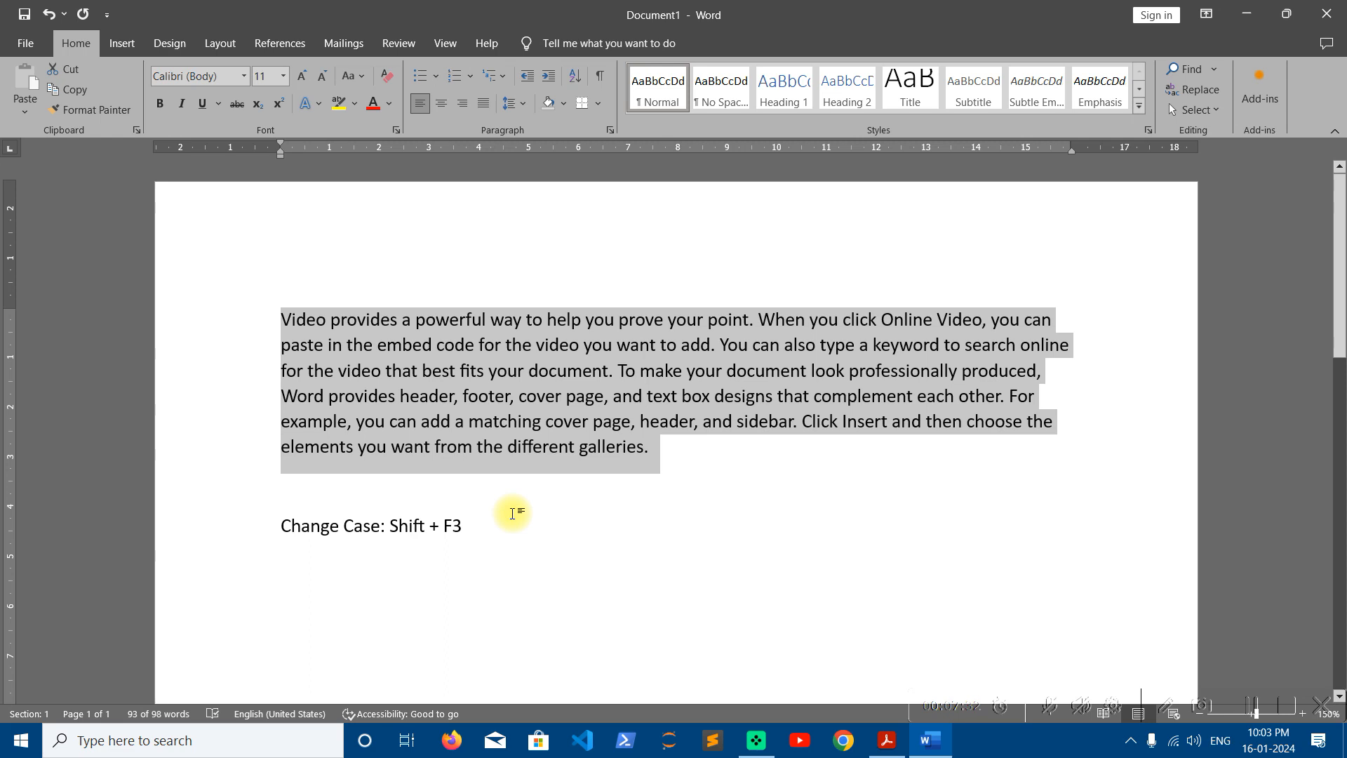
key(shift+F3)
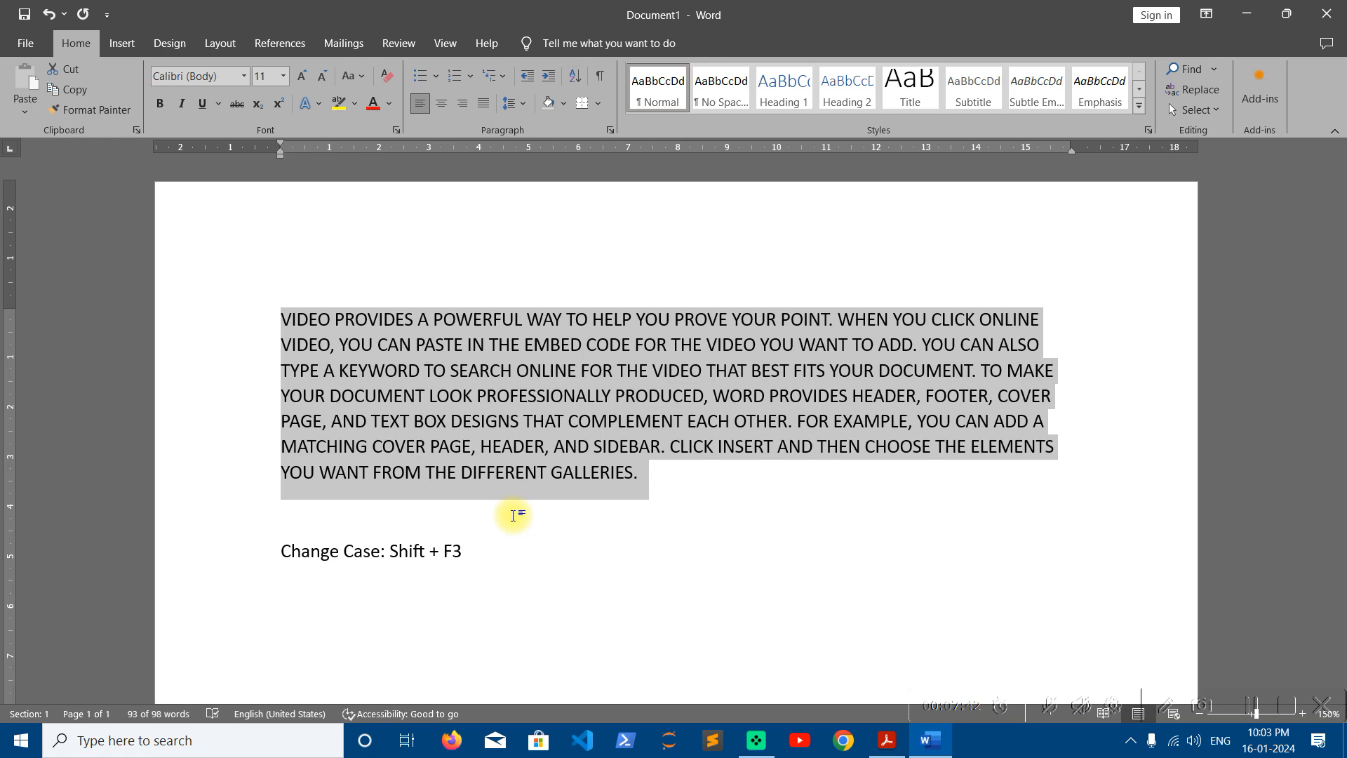
key(shift+F3)
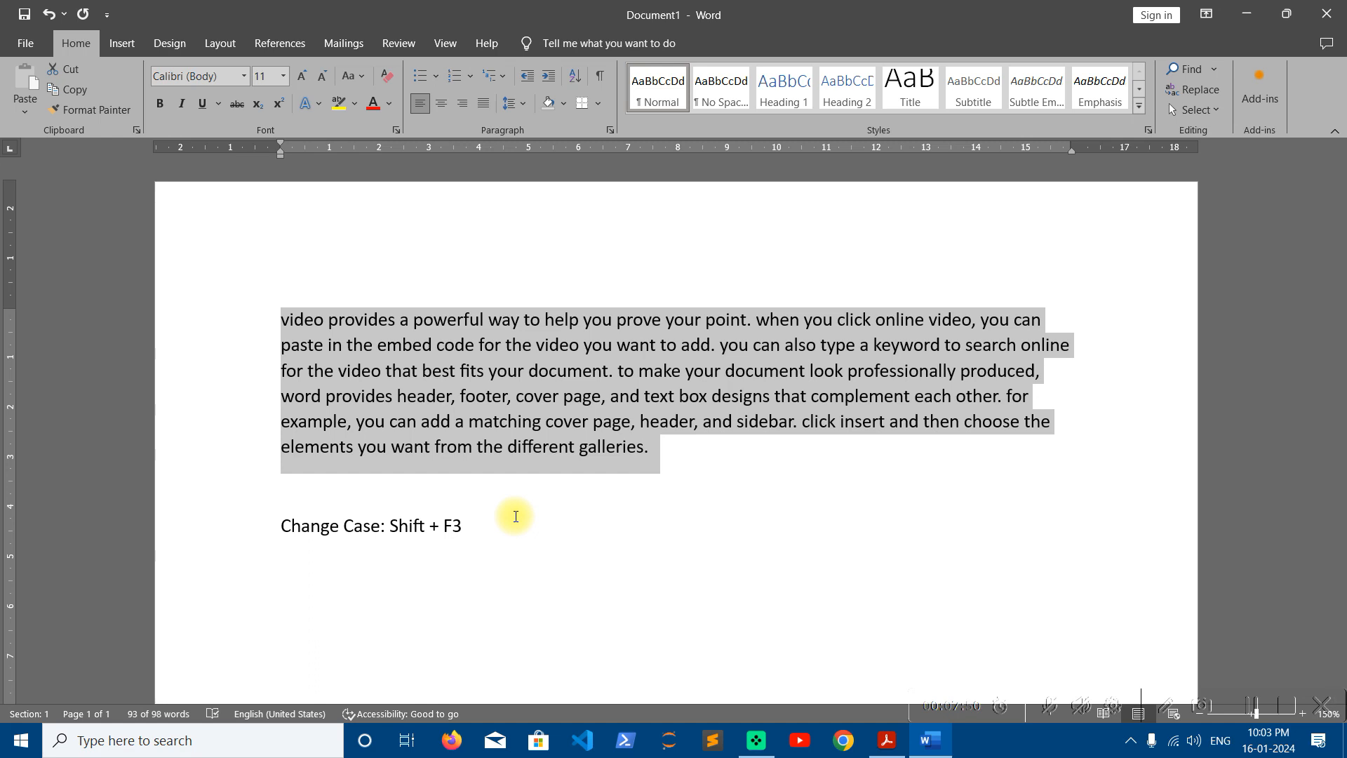
key(shift+F3)
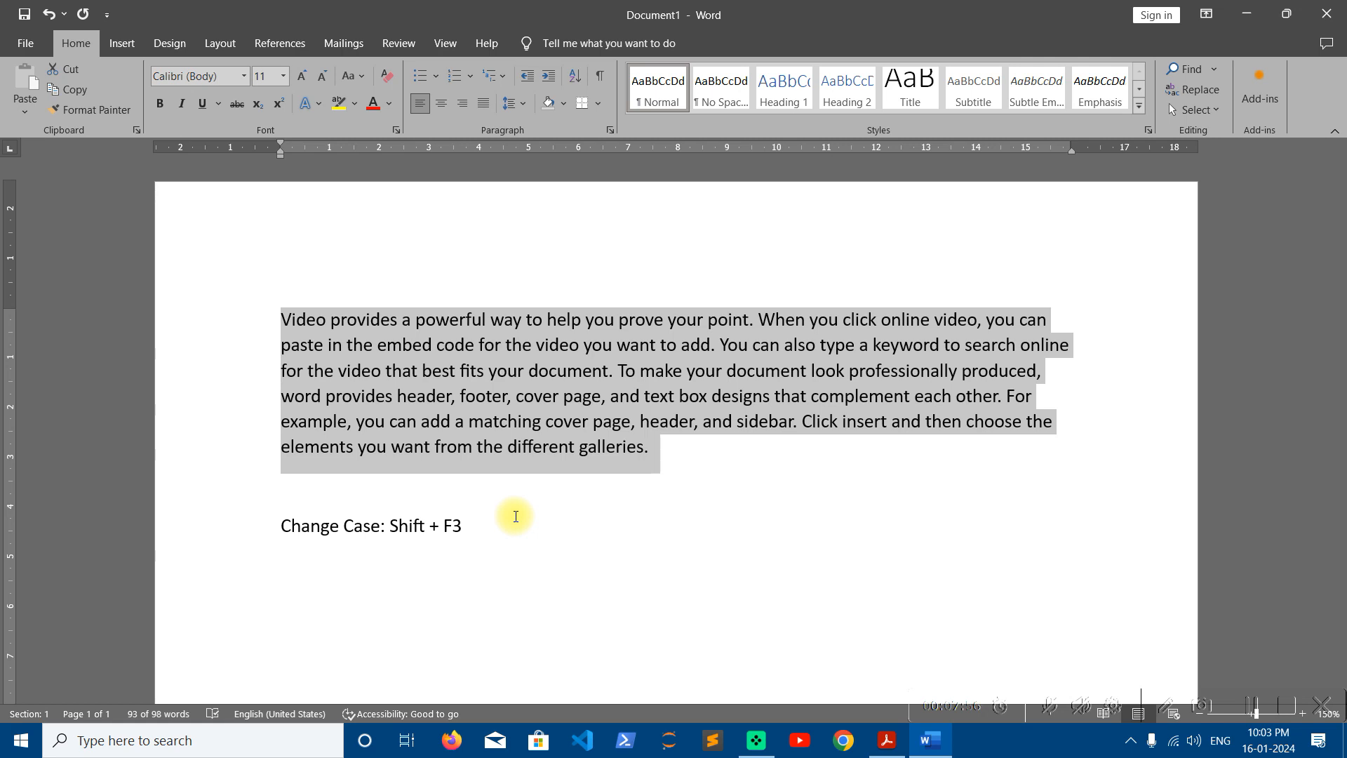
Step: Highlight the shortcut note and review the Change Case options once more without applying one
drag(489, 526, 303, 520)
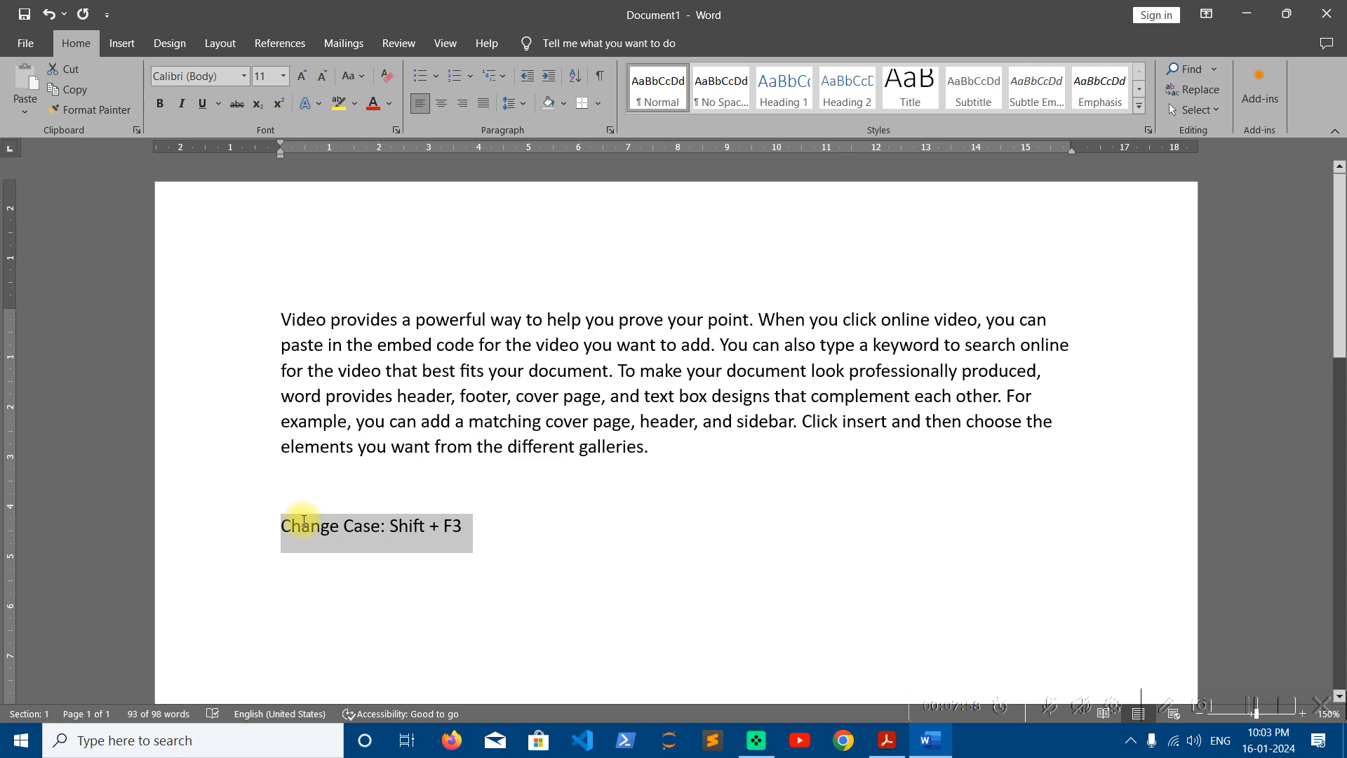
click(530, 531)
click(355, 76)
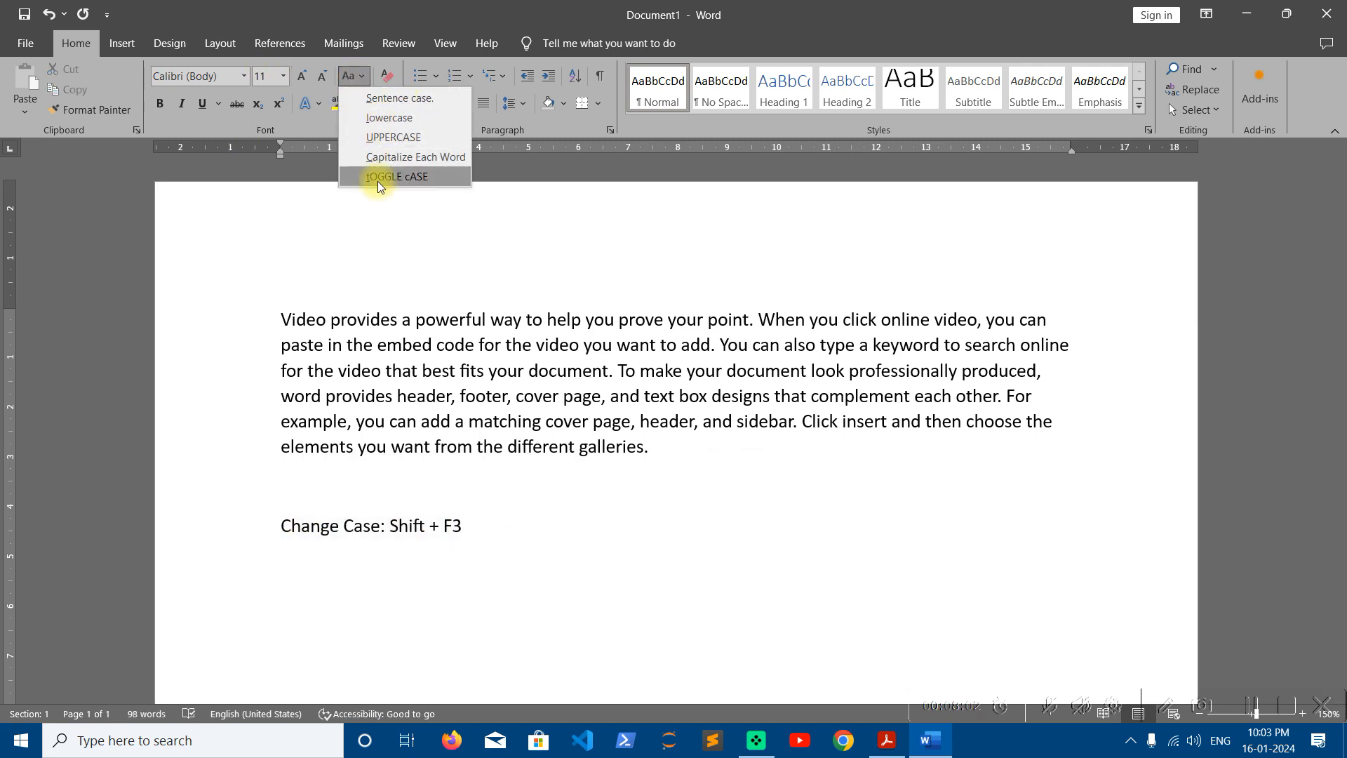
click(521, 341)
Step: Delete the "Change Case: Shift + F3" note with the blank line above it, and switch to the PDF in Adobe Acrobat
drag(511, 532, 278, 516)
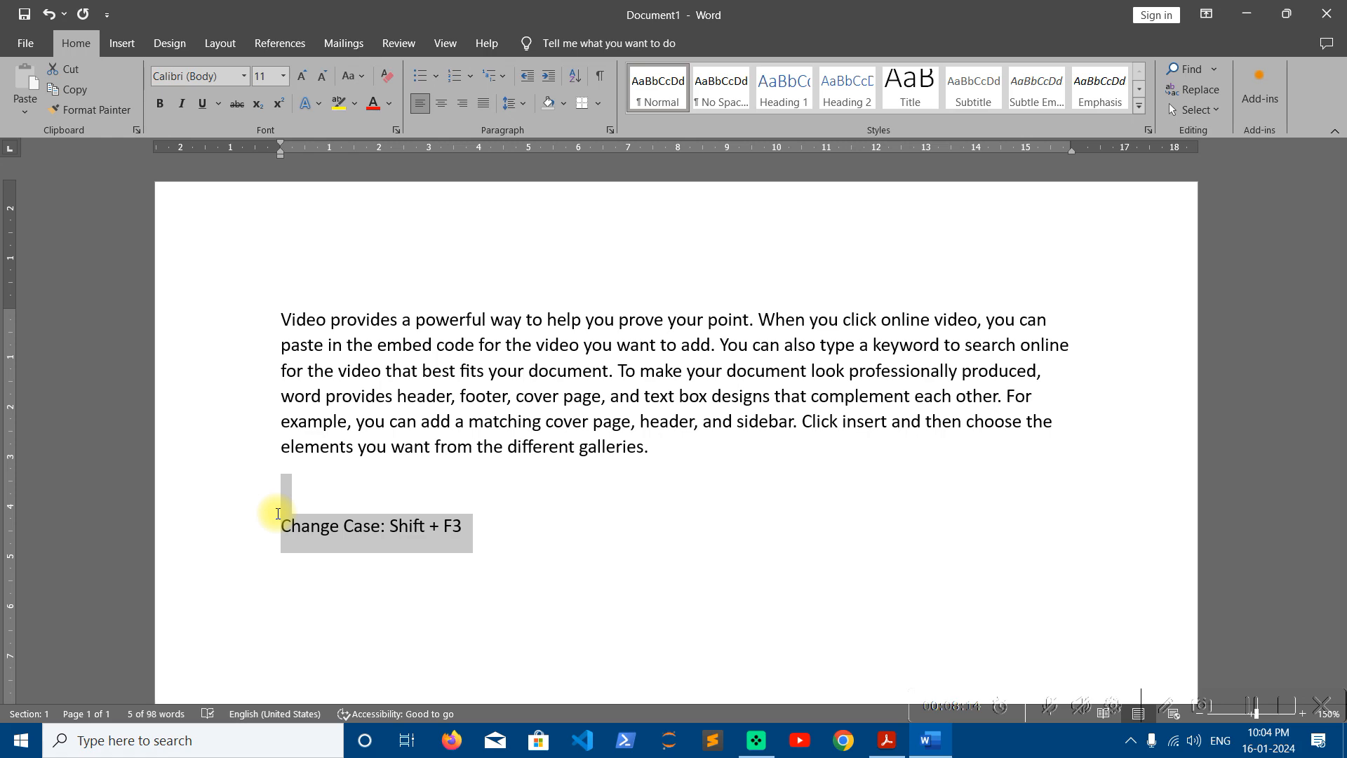
key(Delete)
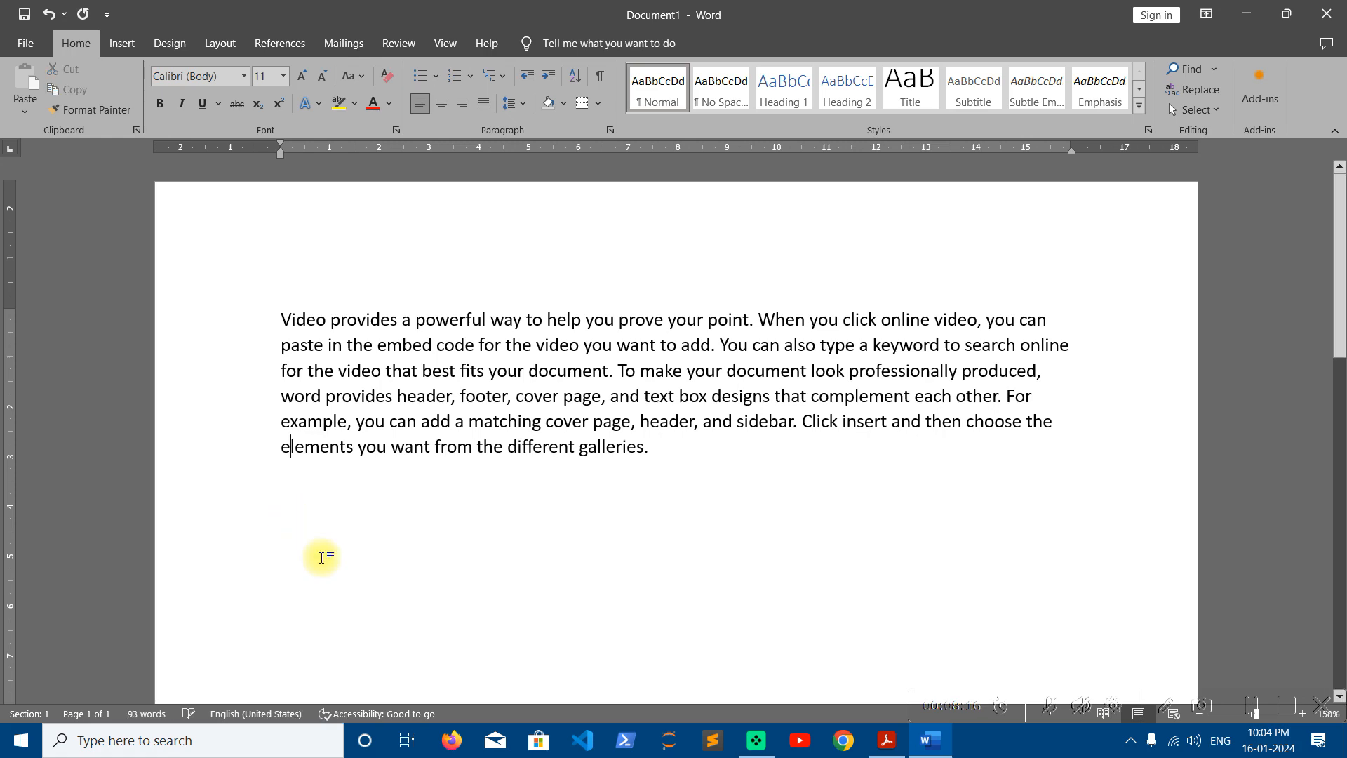
click(887, 740)
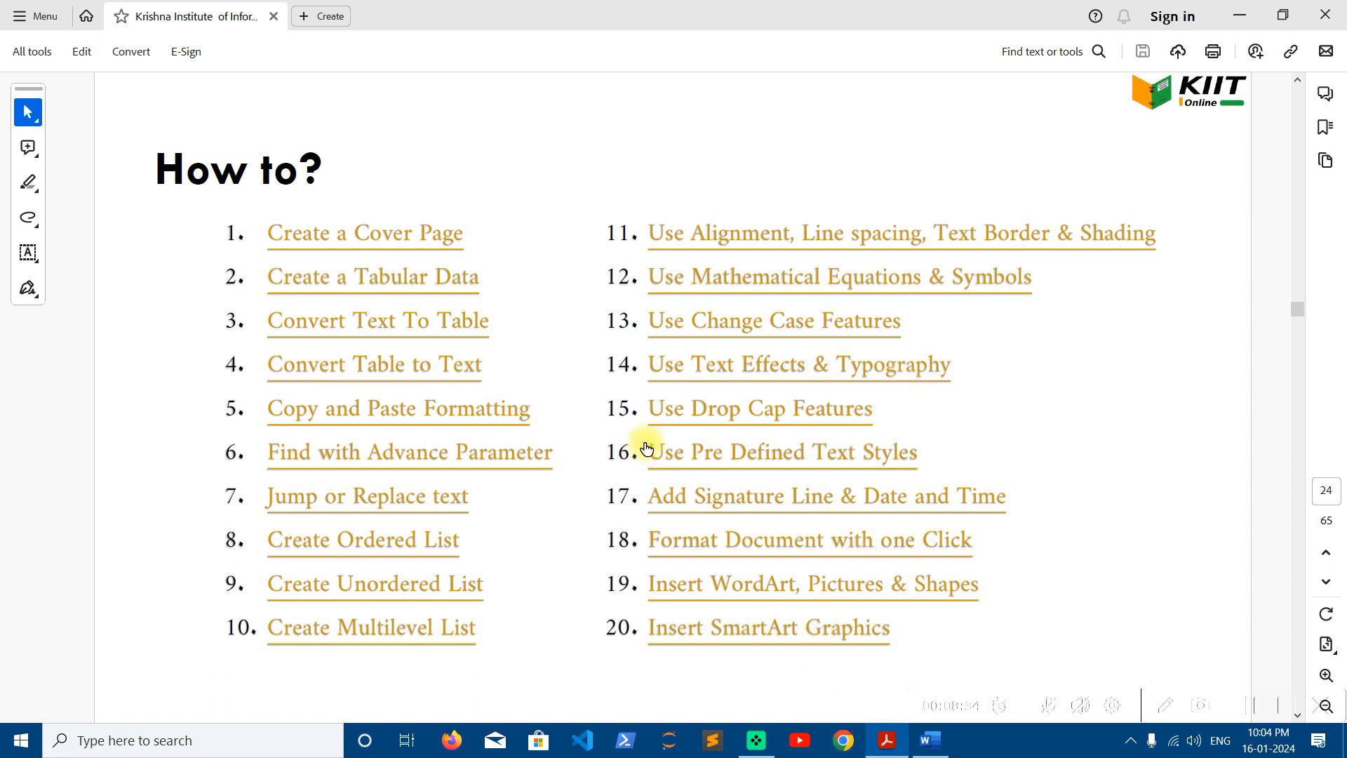
Step: Switch to Chrome and search Google for "radhe krishna typography design"
click(844, 745)
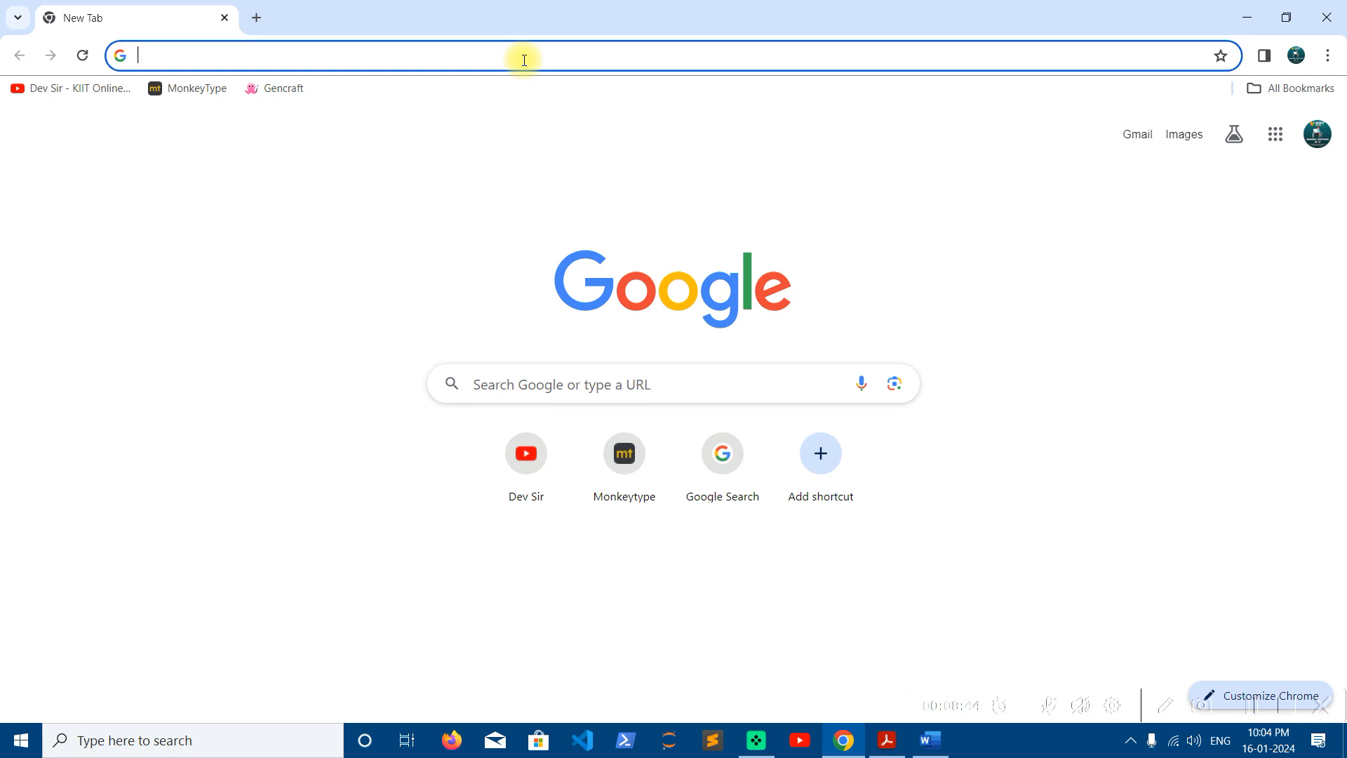
text(radhe krish)
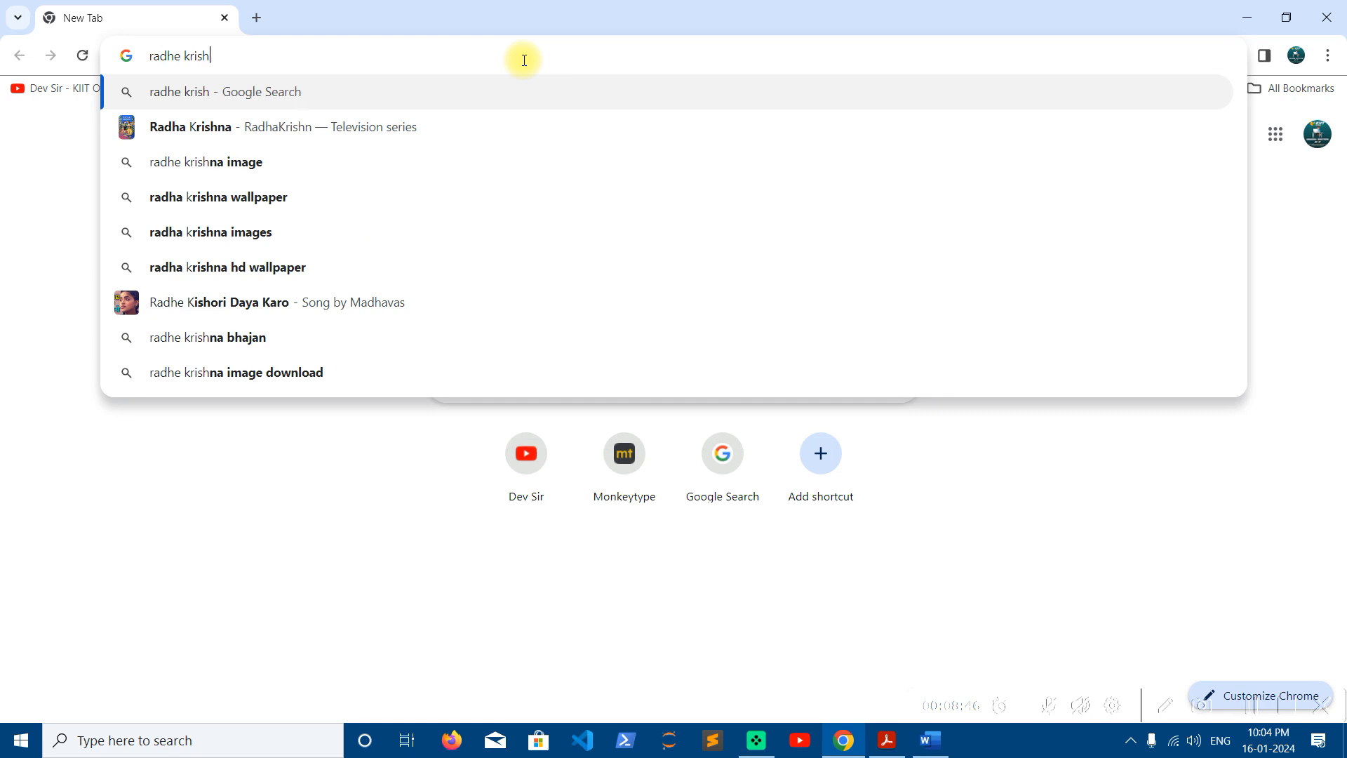
text(na typogr)
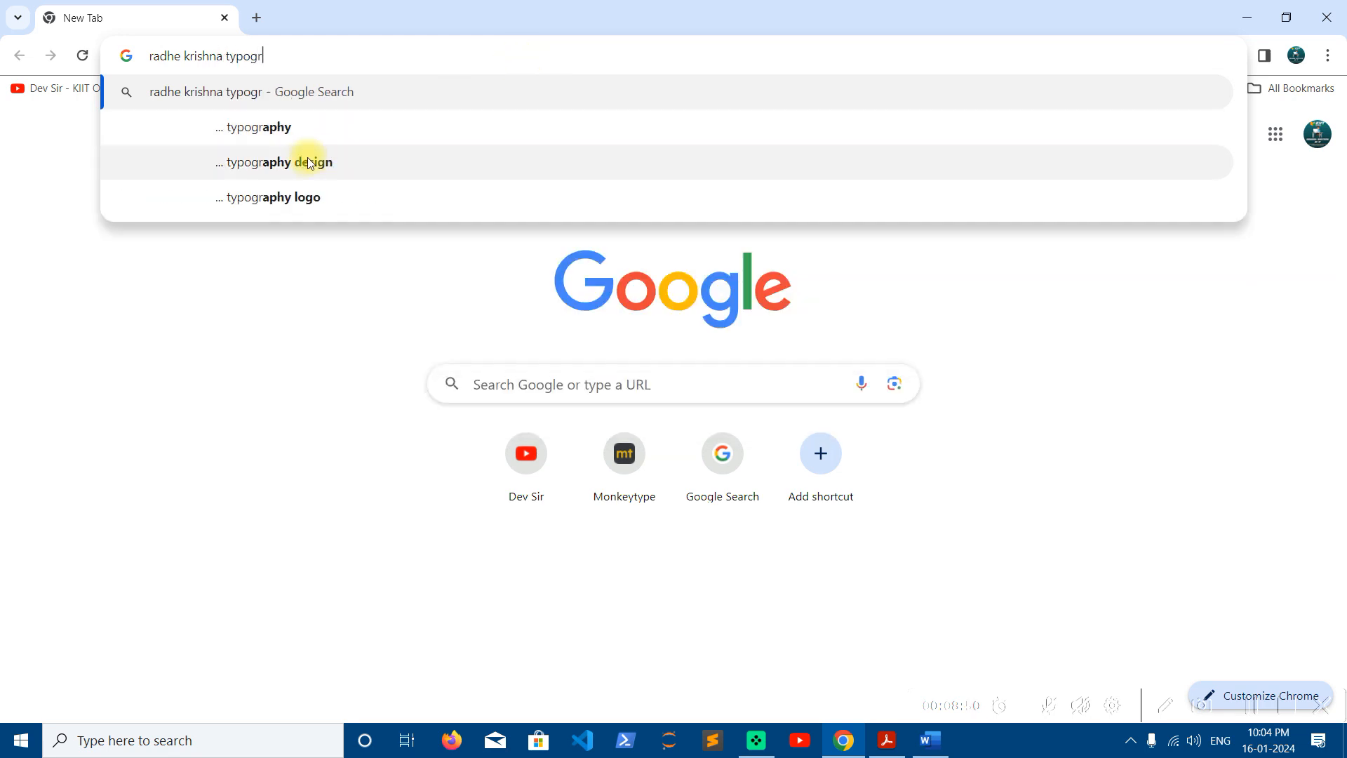
click(300, 166)
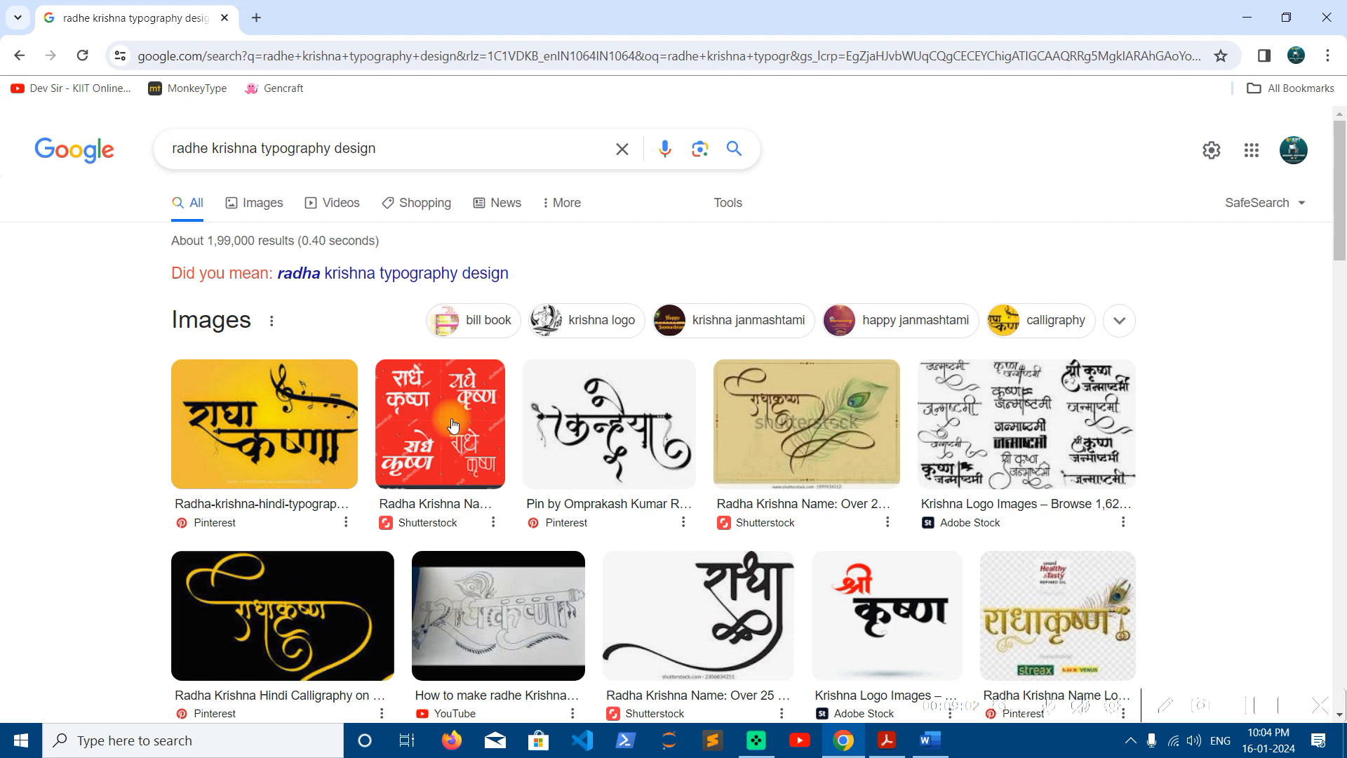
Step: Browse the image results for typography design examples, and return to the PDF in Adobe Acrobat
scroll(453, 393, down, 6)
scroll(445, 339, up, 6)
click(275, 222)
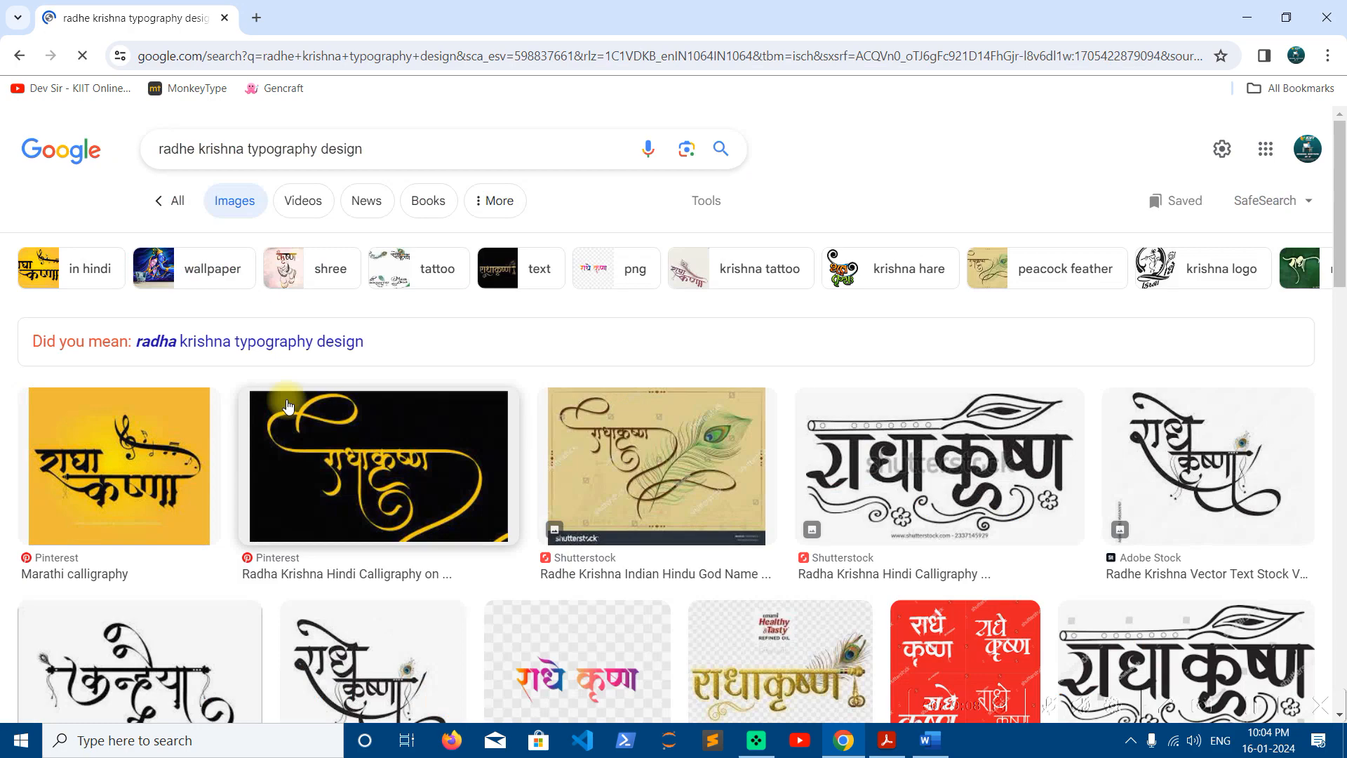
scroll(665, 511, down, 3)
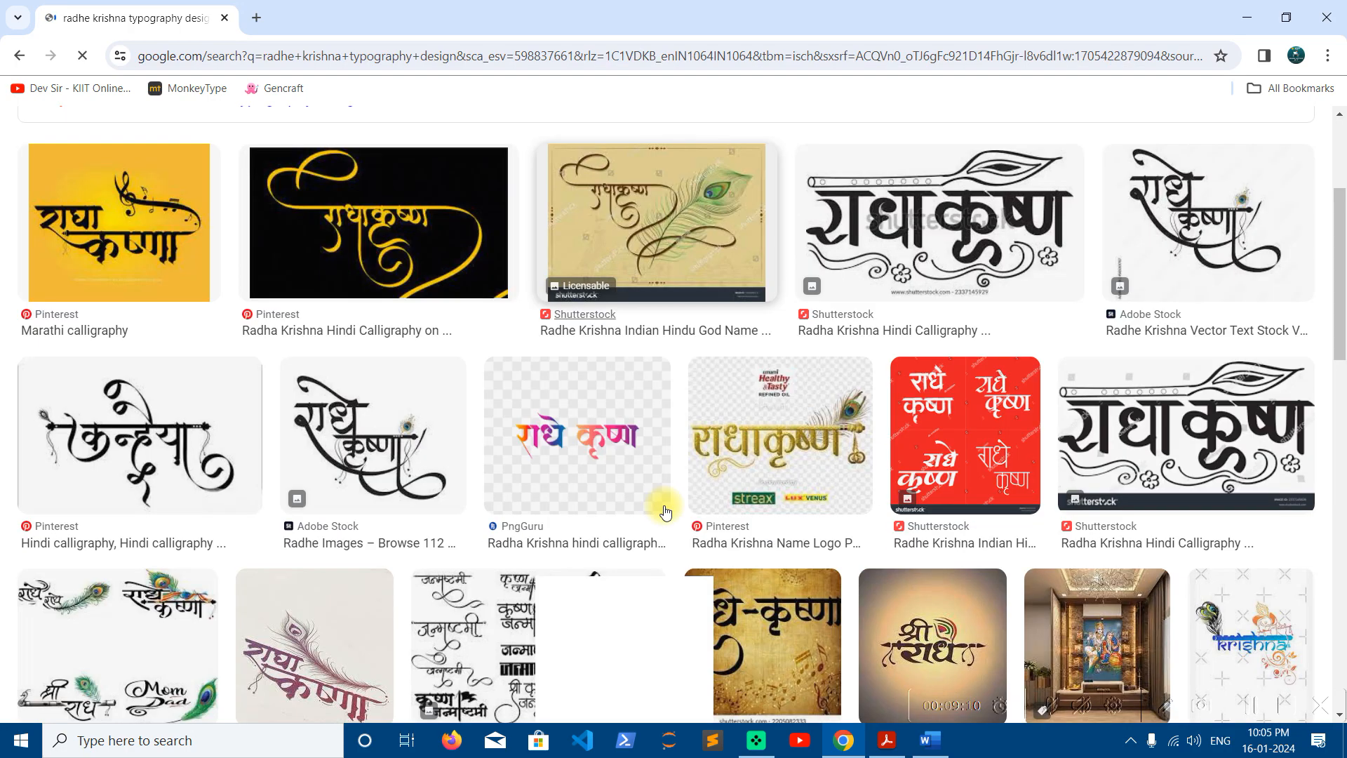
scroll(665, 511, down, 15)
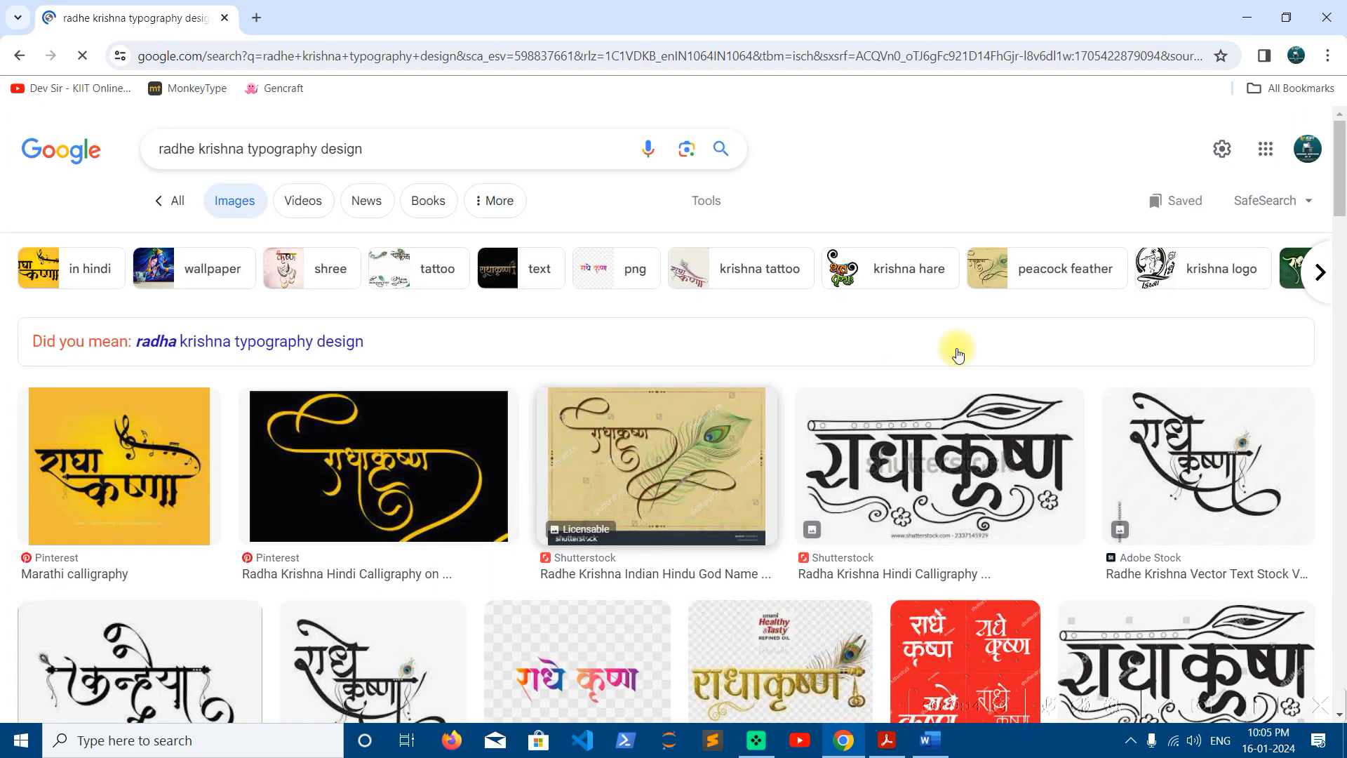
key(alt+Tab)
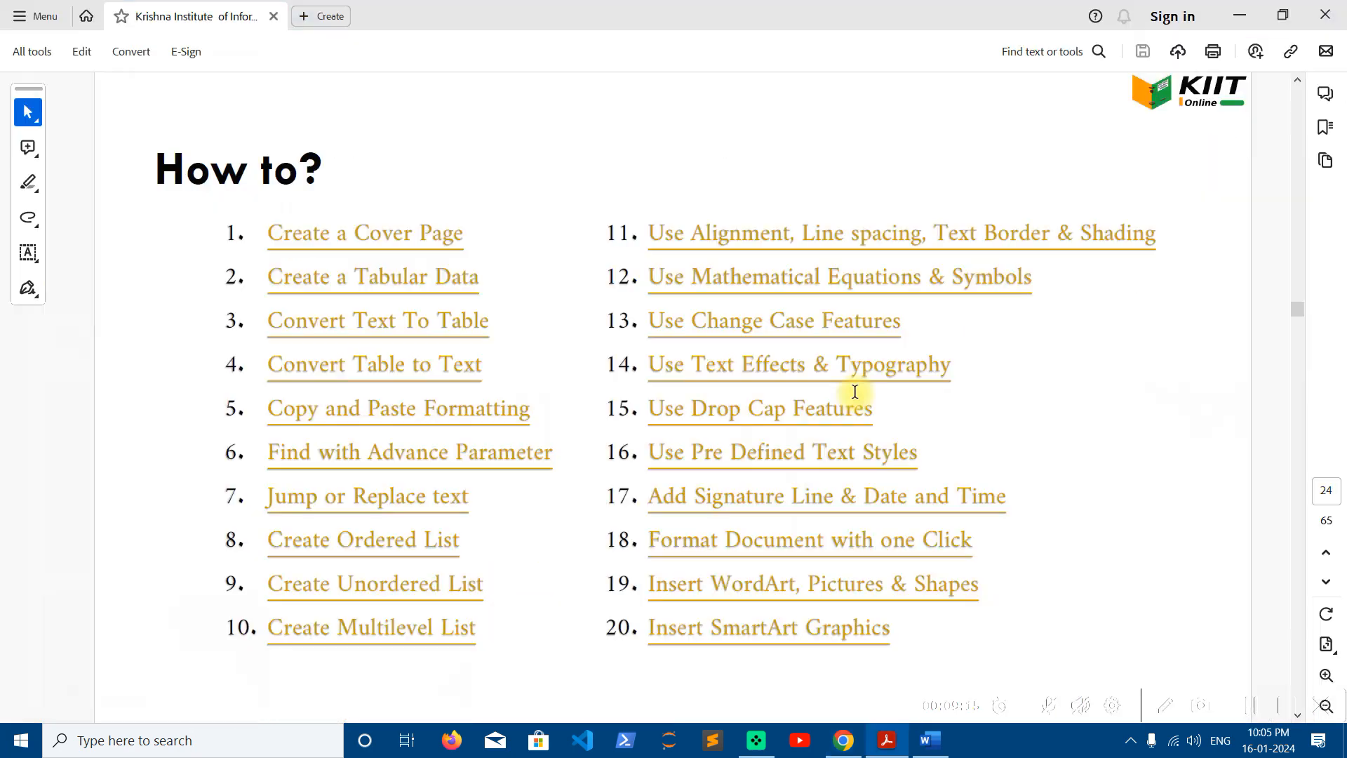
Step: Switch to Word and preview other fonts on the whole sample paragraph without applying one
click(930, 740)
drag(669, 449, 281, 317)
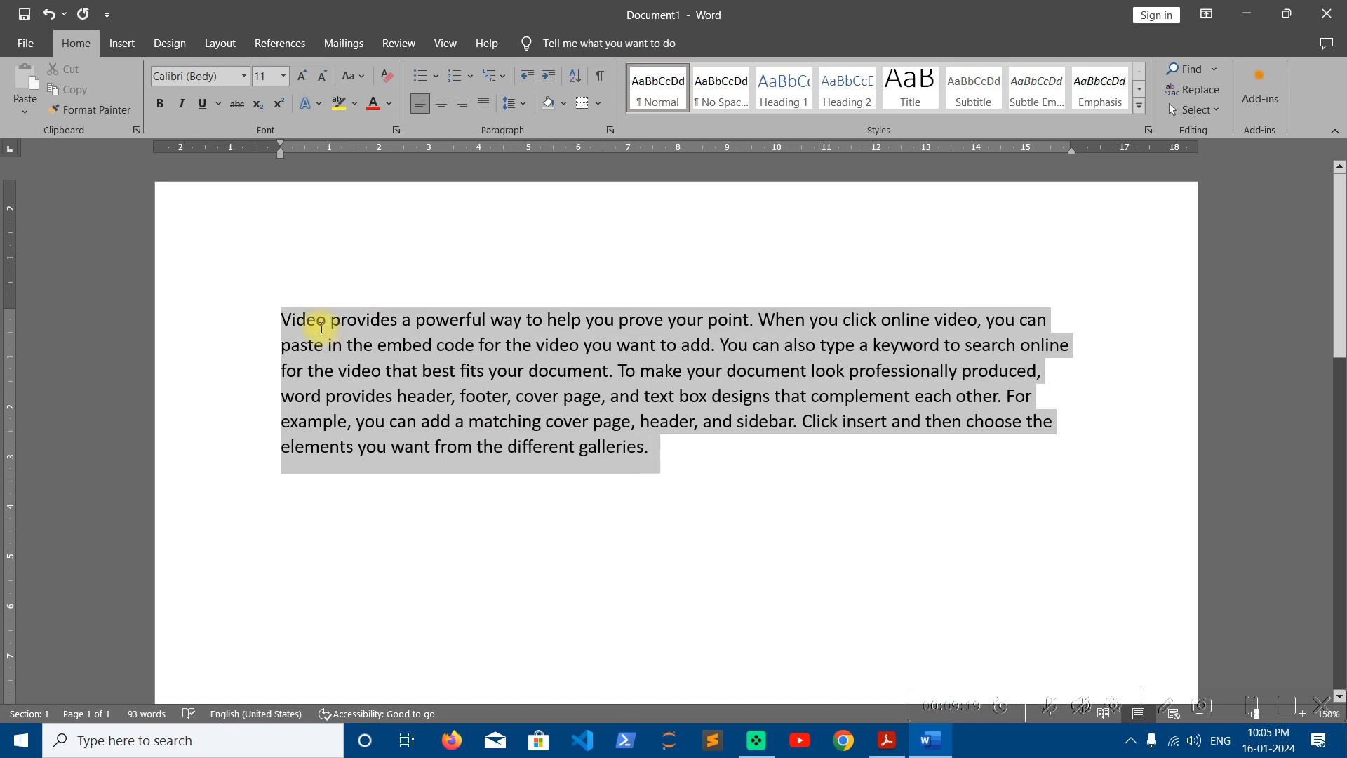
click(243, 77)
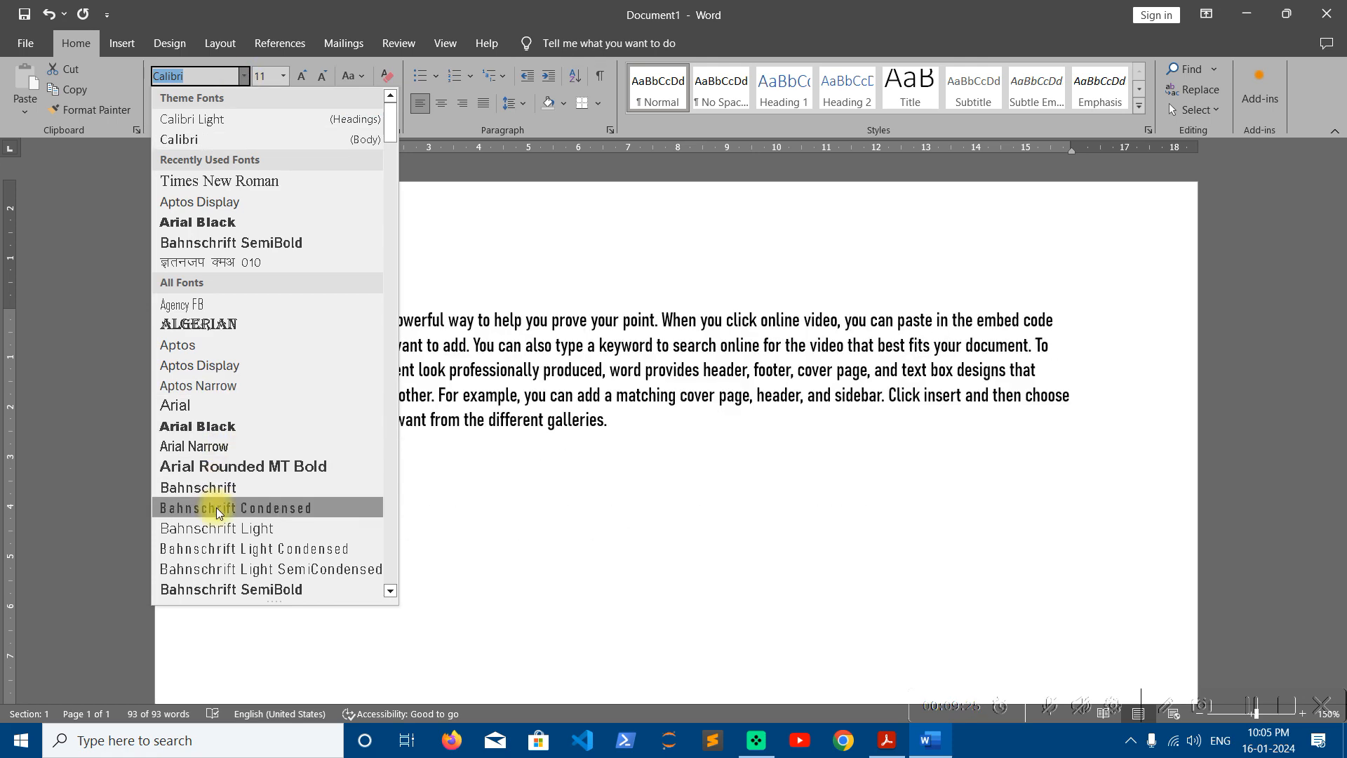
click(583, 410)
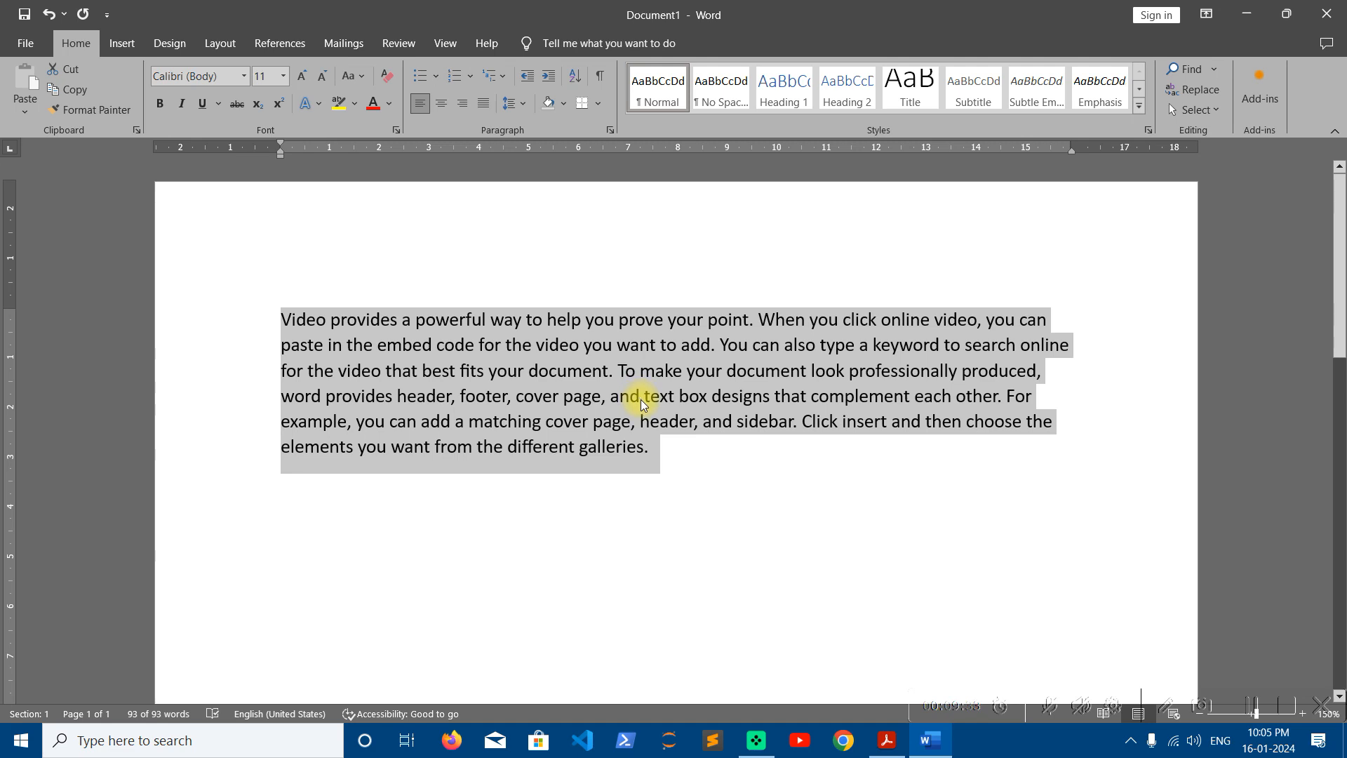
key(ctrl+c)
click(698, 466)
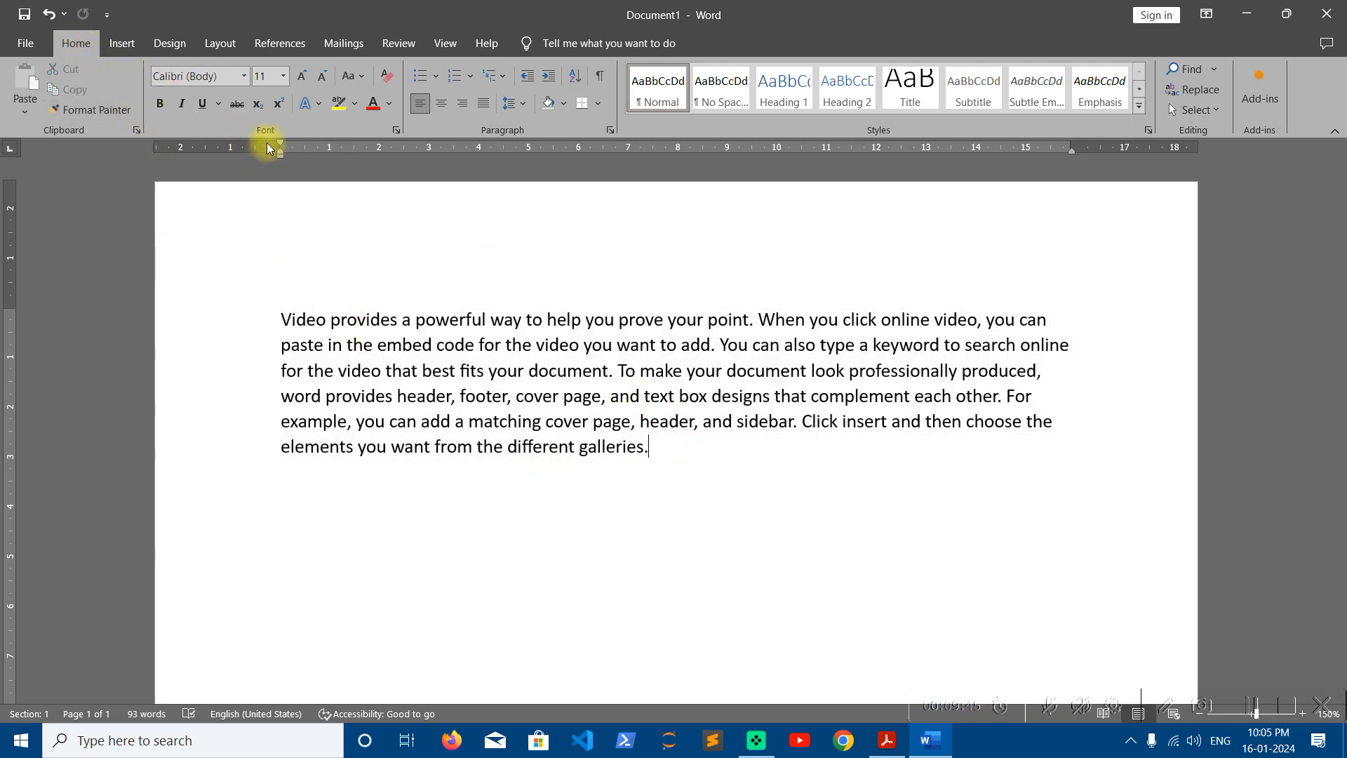
Step: Review the Text Effects and Typography presets and their outline, shadow and reflection options without applying any
click(320, 112)
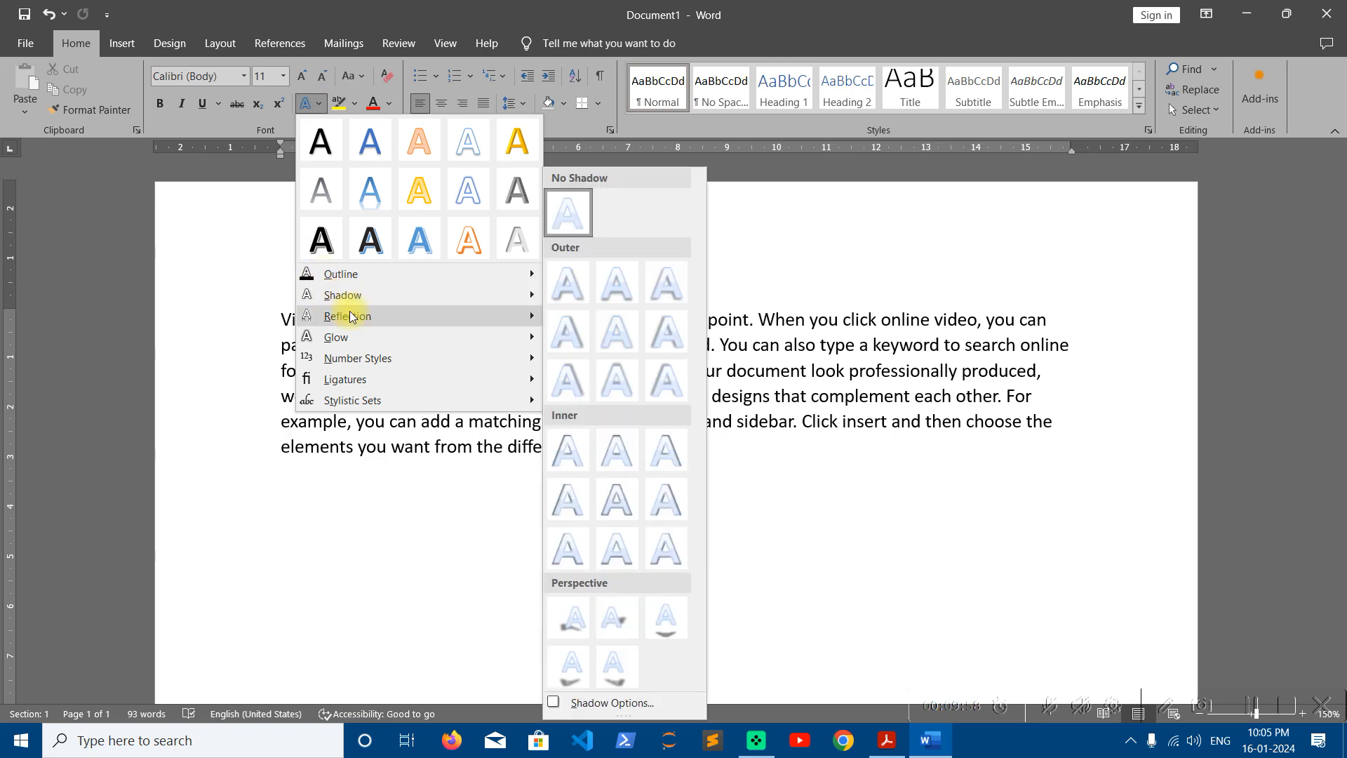
mouse_move(348, 323)
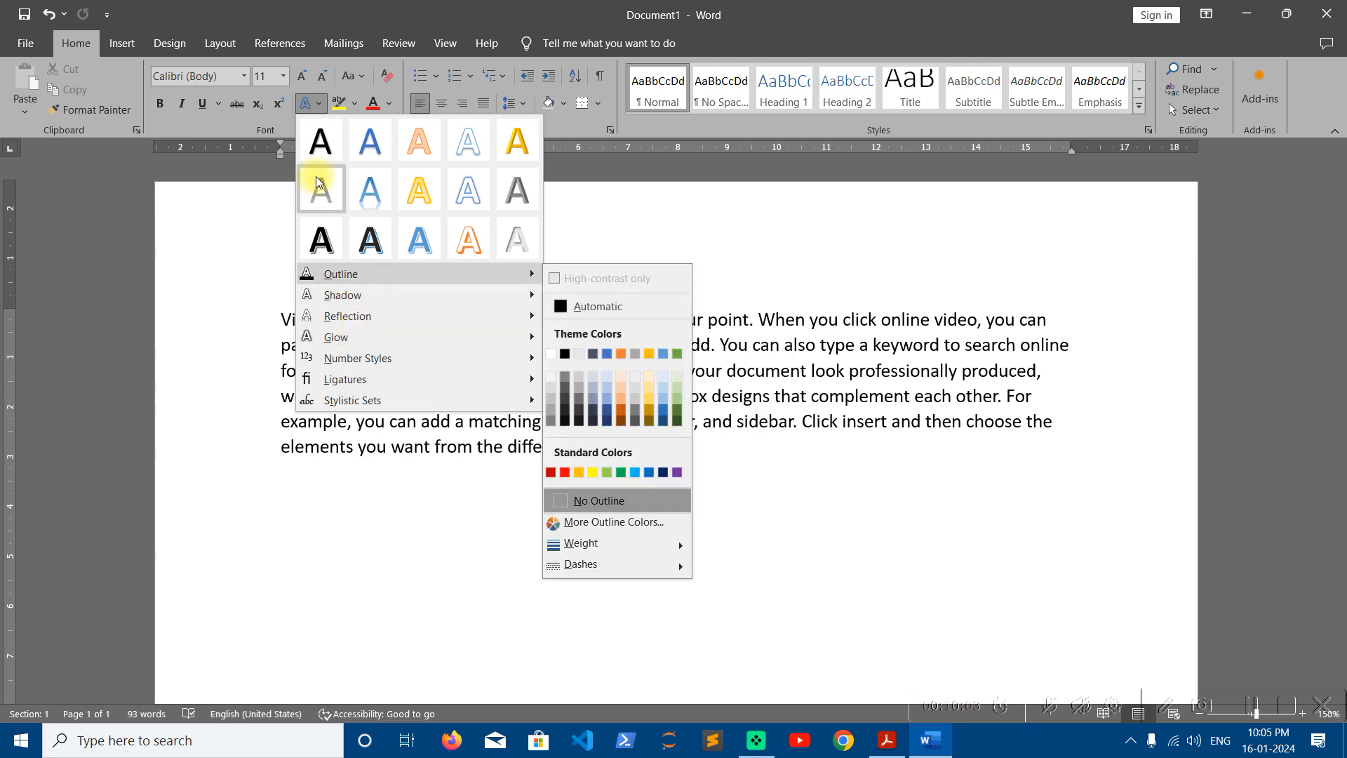
click(721, 482)
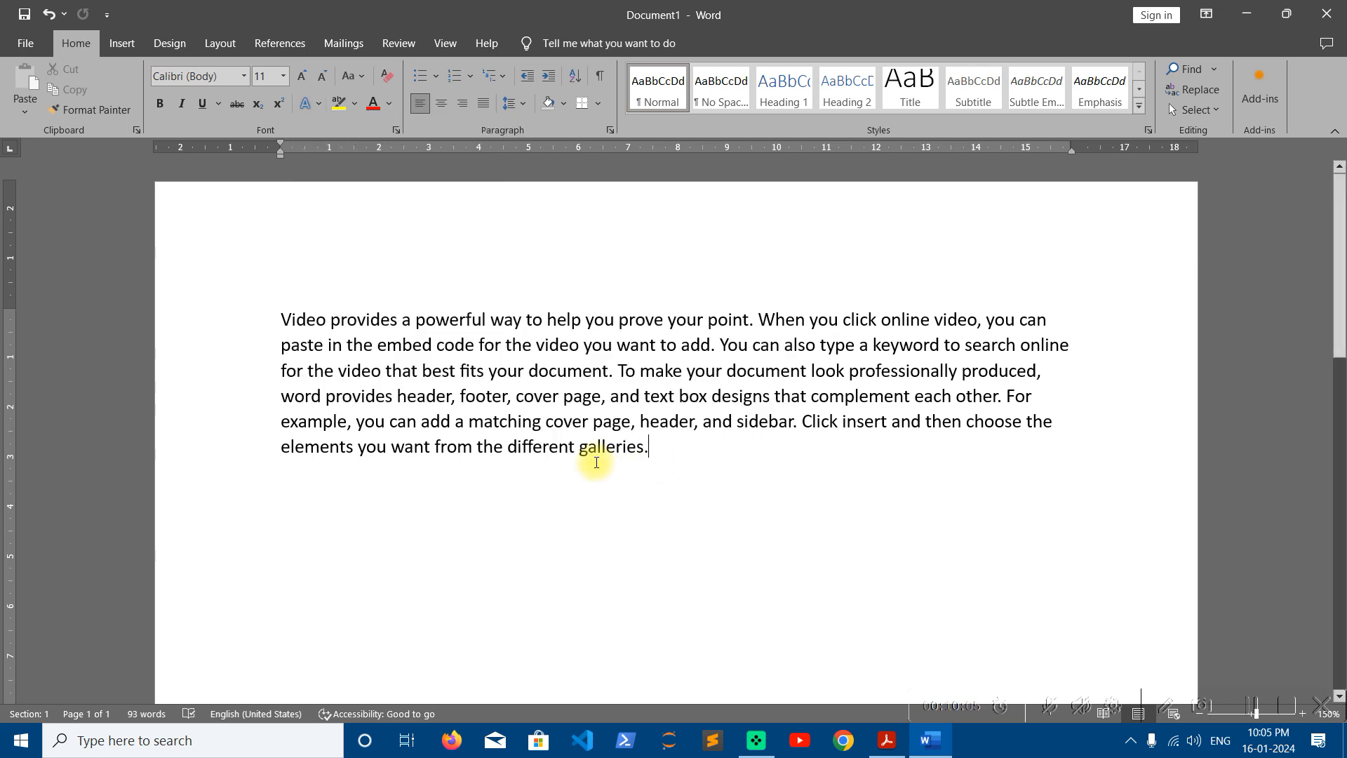
Step: Delete the whole sample paragraph, and open the "Use Text Effects & Typography" topic from the PDF's how-to list
triple_click(135, 250)
key(Delete)
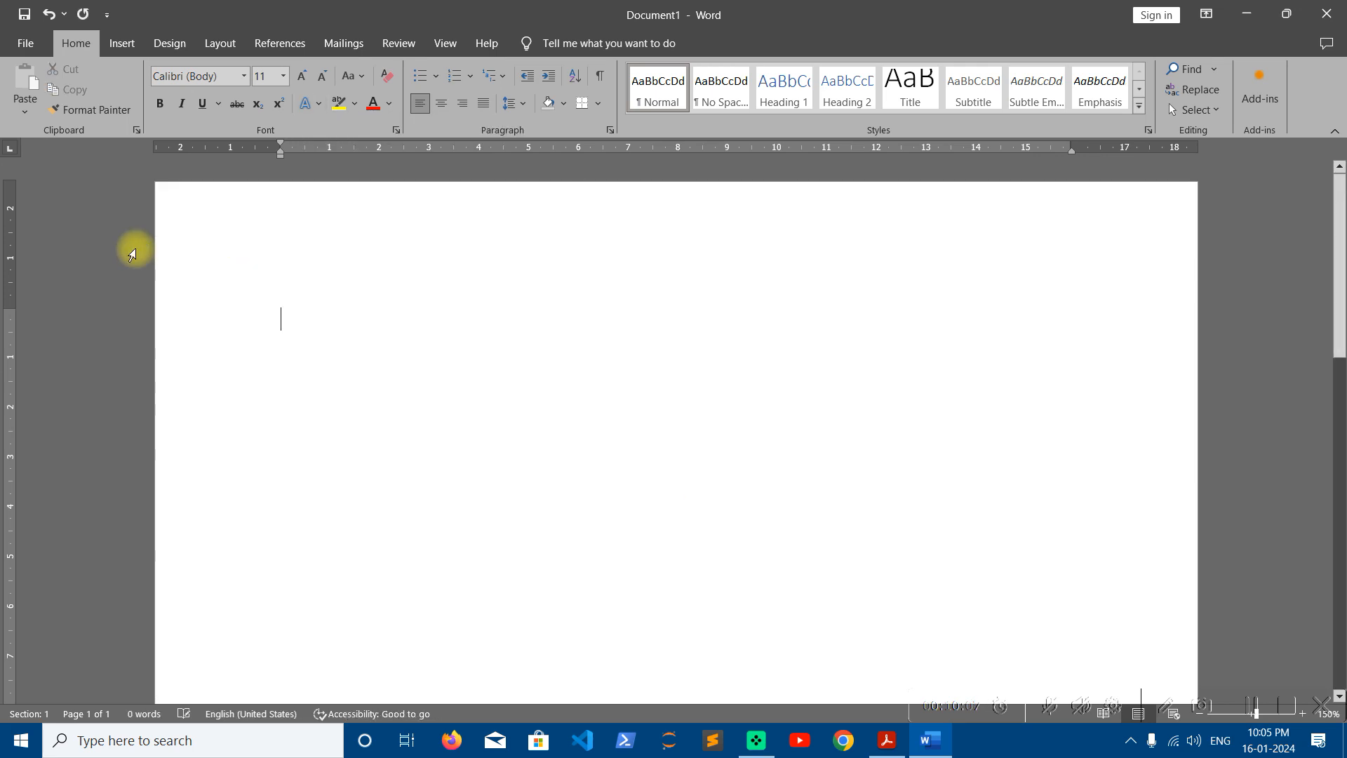
click(887, 741)
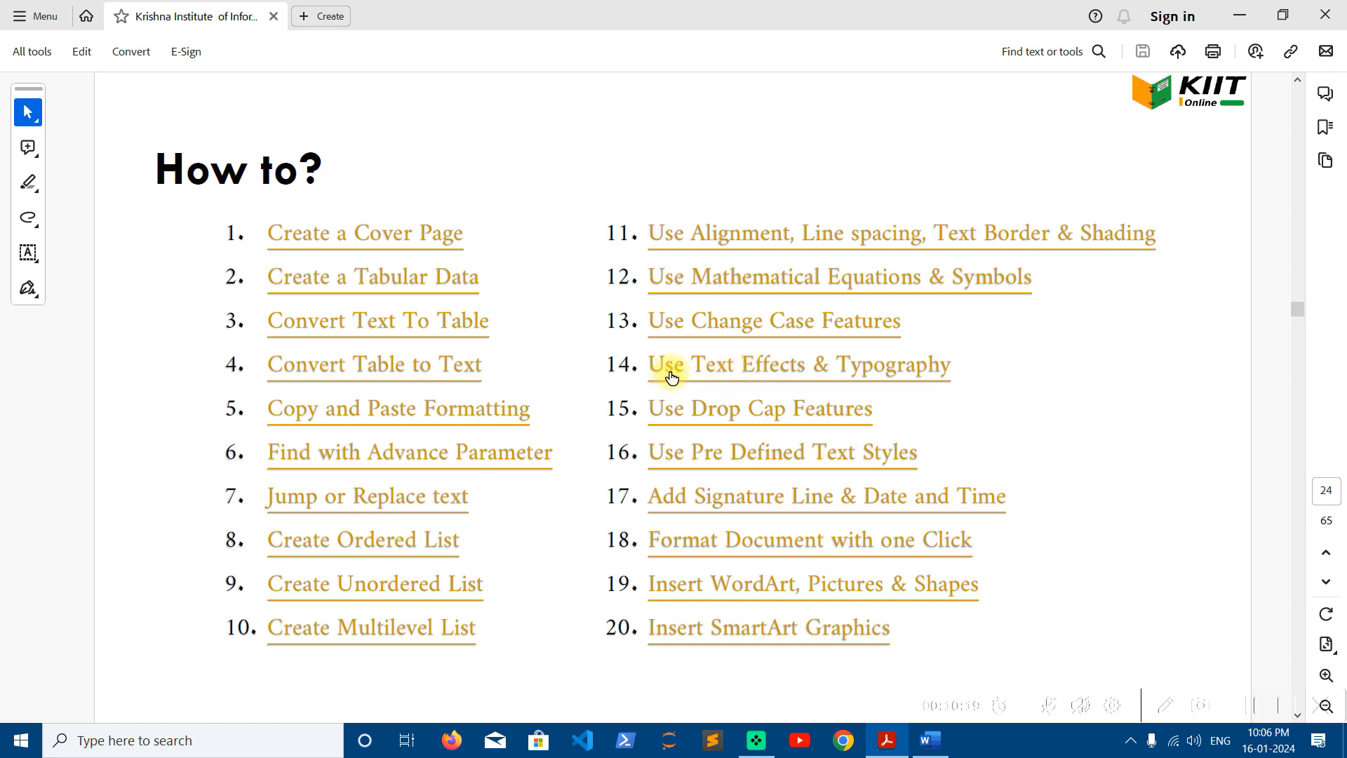
click(757, 368)
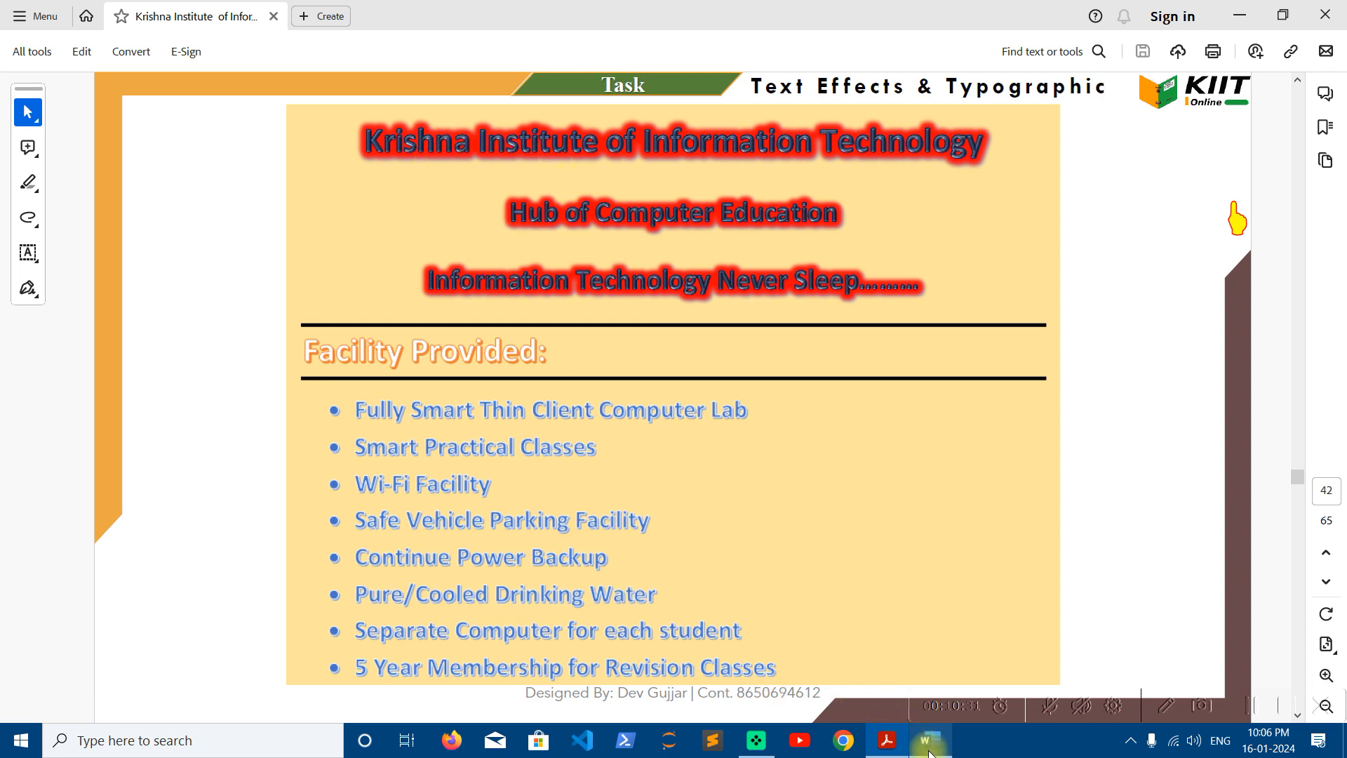
Step: Switch to Word and enter "Krishna Institute of Information Technology" as the first line of the empty document
mouse_move(930, 753)
click(917, 676)
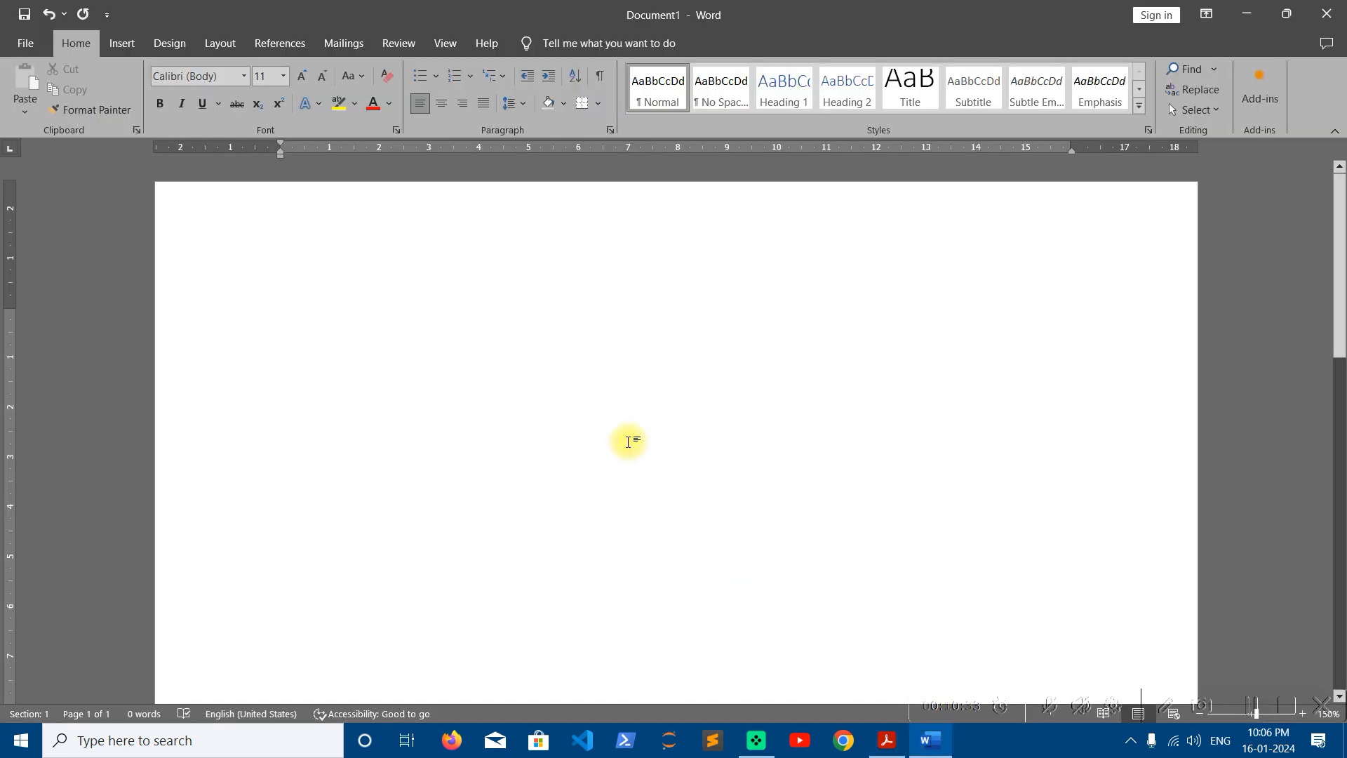
text(Krisah)
key(BackSpace)
key(BackSpace)
key(BackSpace)
key(BackSpace)
text(ishna Instiute of)
key(BackSpace)
key(BackSpace)
key(BackSpace)
key(BackSpace)
key(BackSpace)
key(BackSpace)
key(BackSpace)
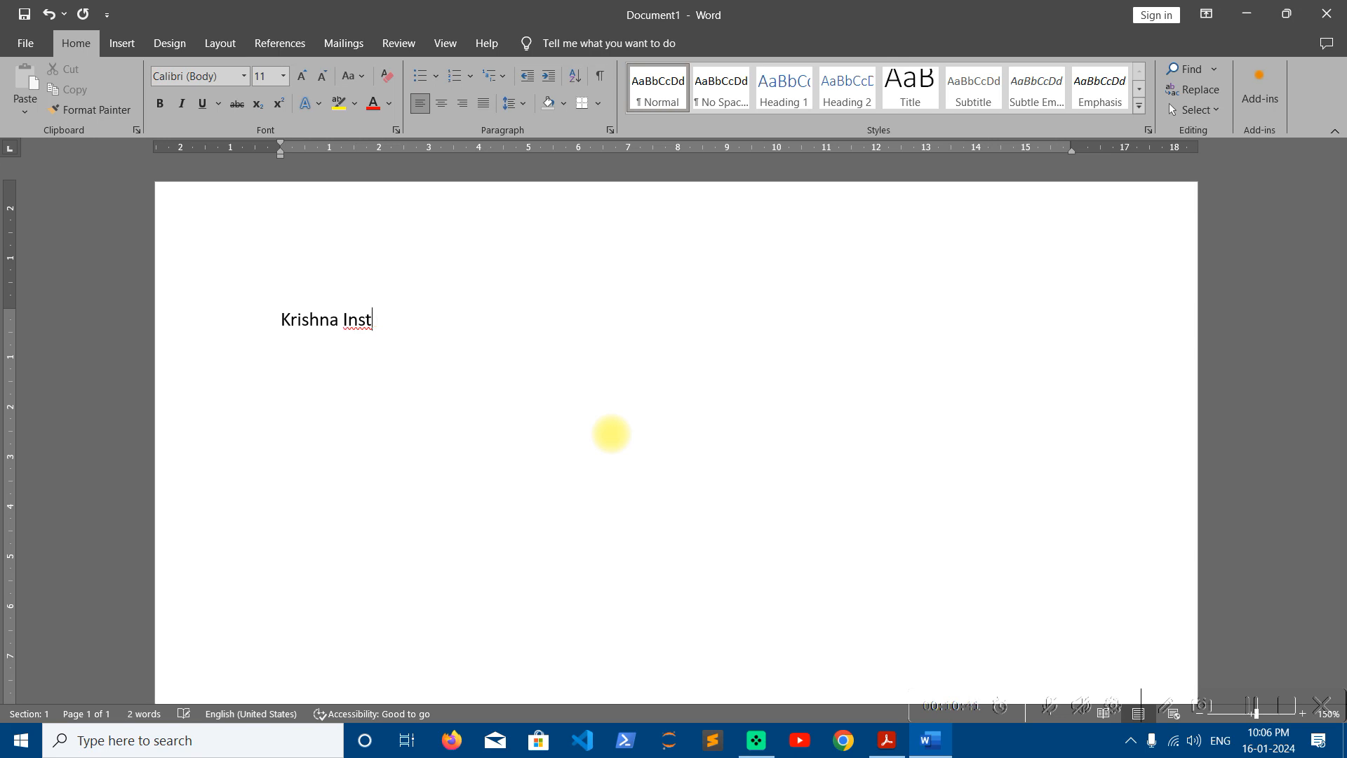
text(ute of Information T)
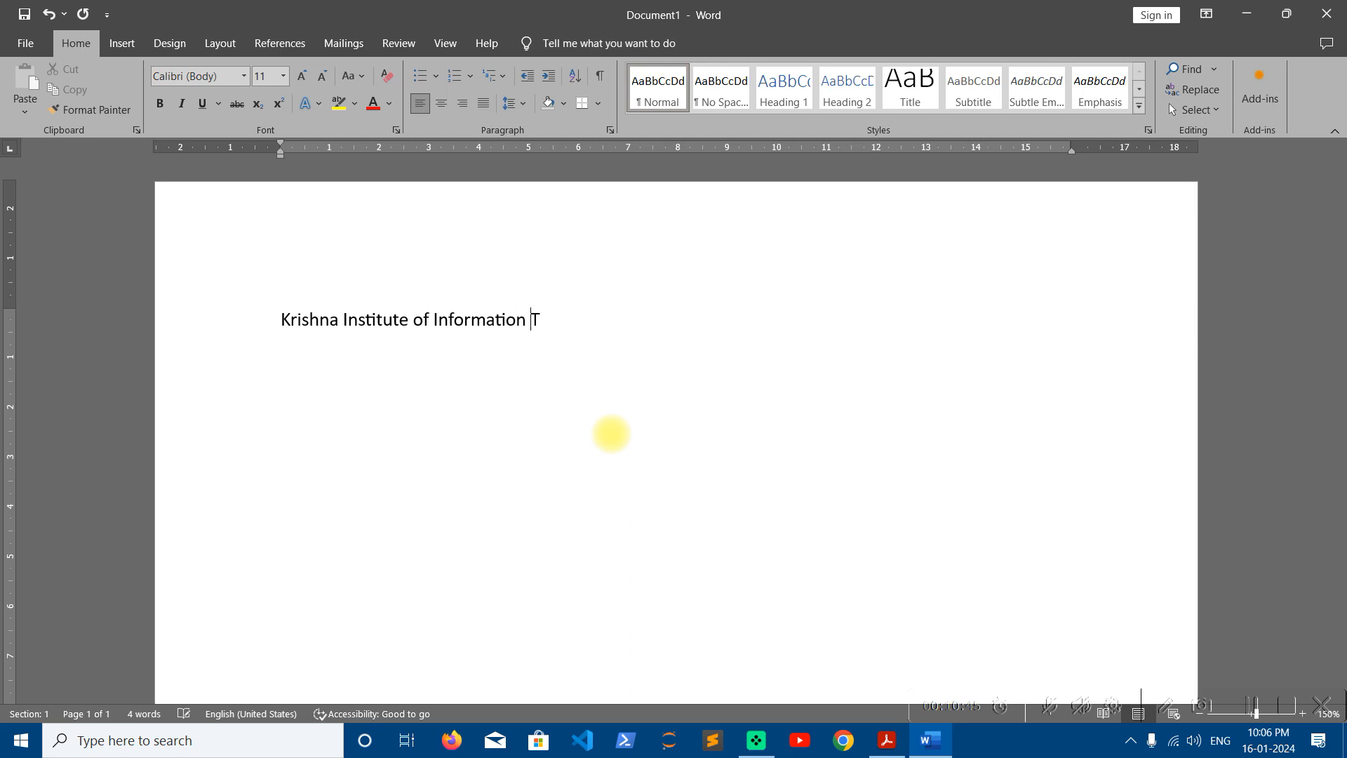
text(echno)
key(Return)
key(BackSpace)
key(BackSpace)
key(BackSpace)
text(y)
key(Return)
Step: Enter "Information Technology Never Sleep" as the second line, with a space between the first two words
text(InformationTechnology N)
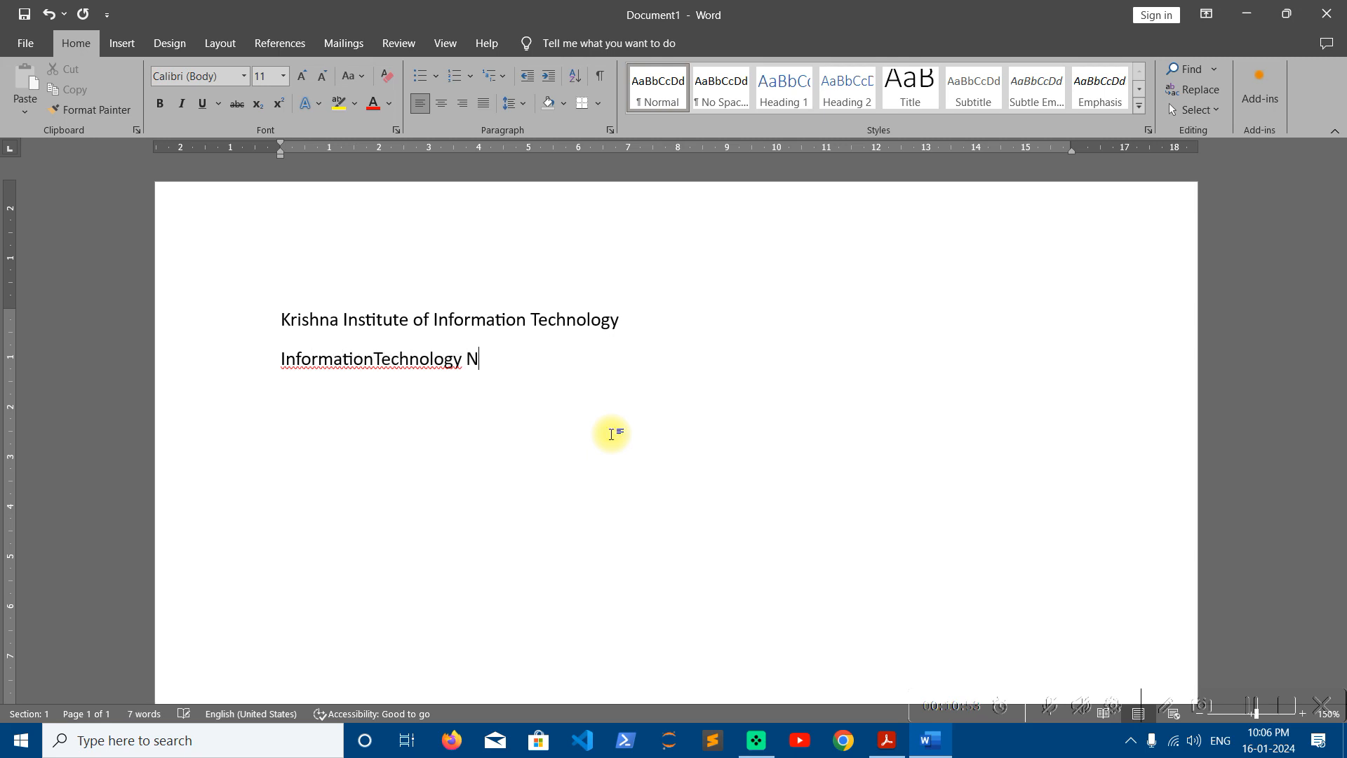
text(ever Sleep)
key(Left)
key(Left)
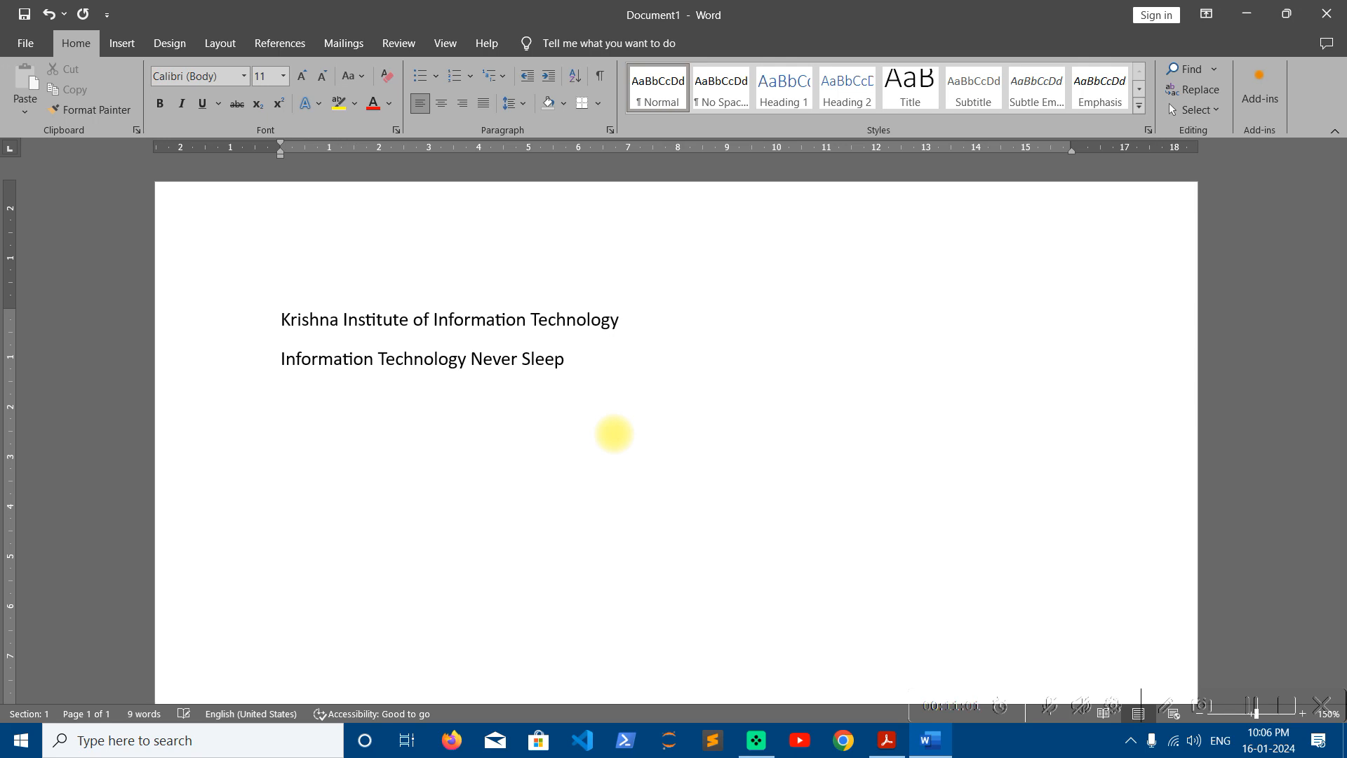
Step: Add the line "Hub of Computer Education" with capitalised words below "Information Technology Never Sleep"
text(ub of comput)
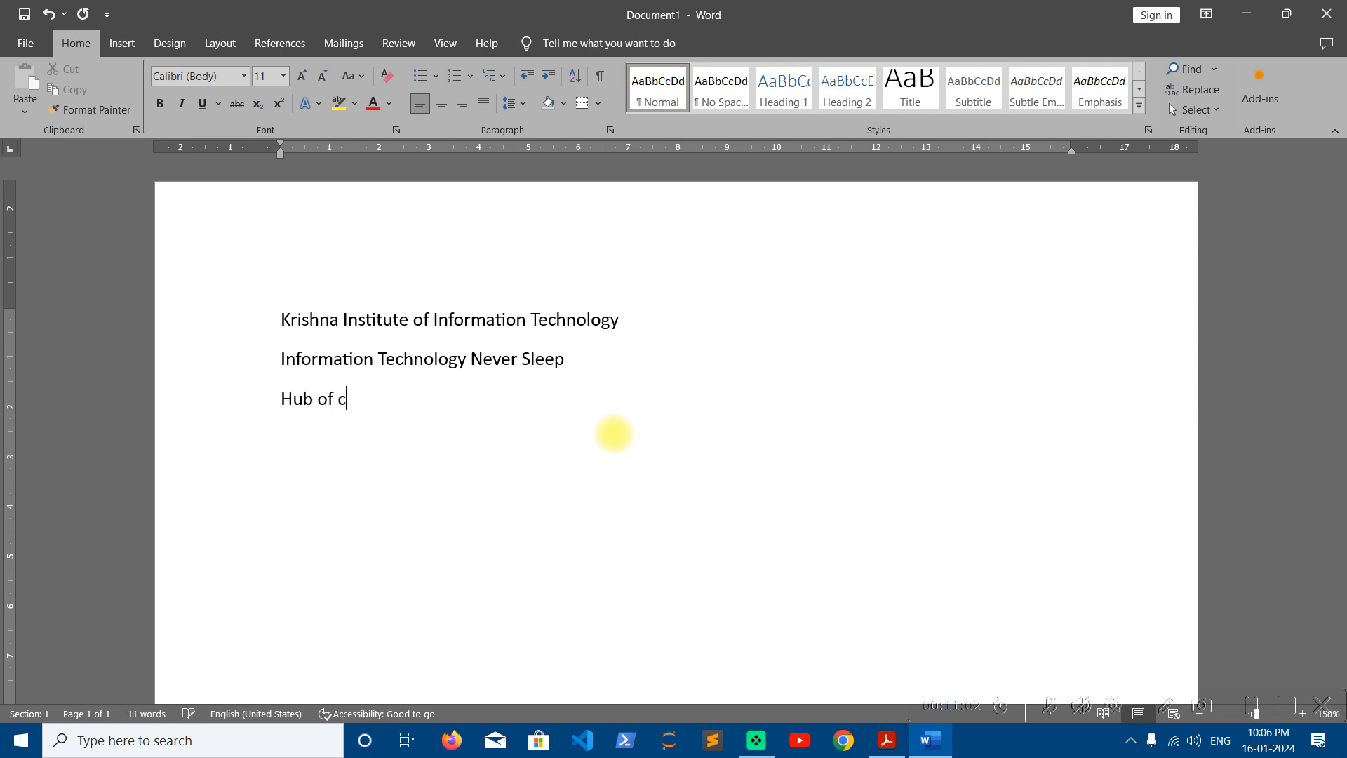
key(BackSpace)
key(BackSpace)
key(BackSpace)
key(BackSpace)
key(BackSpace)
key(BackSpace)
text(Computer Education)
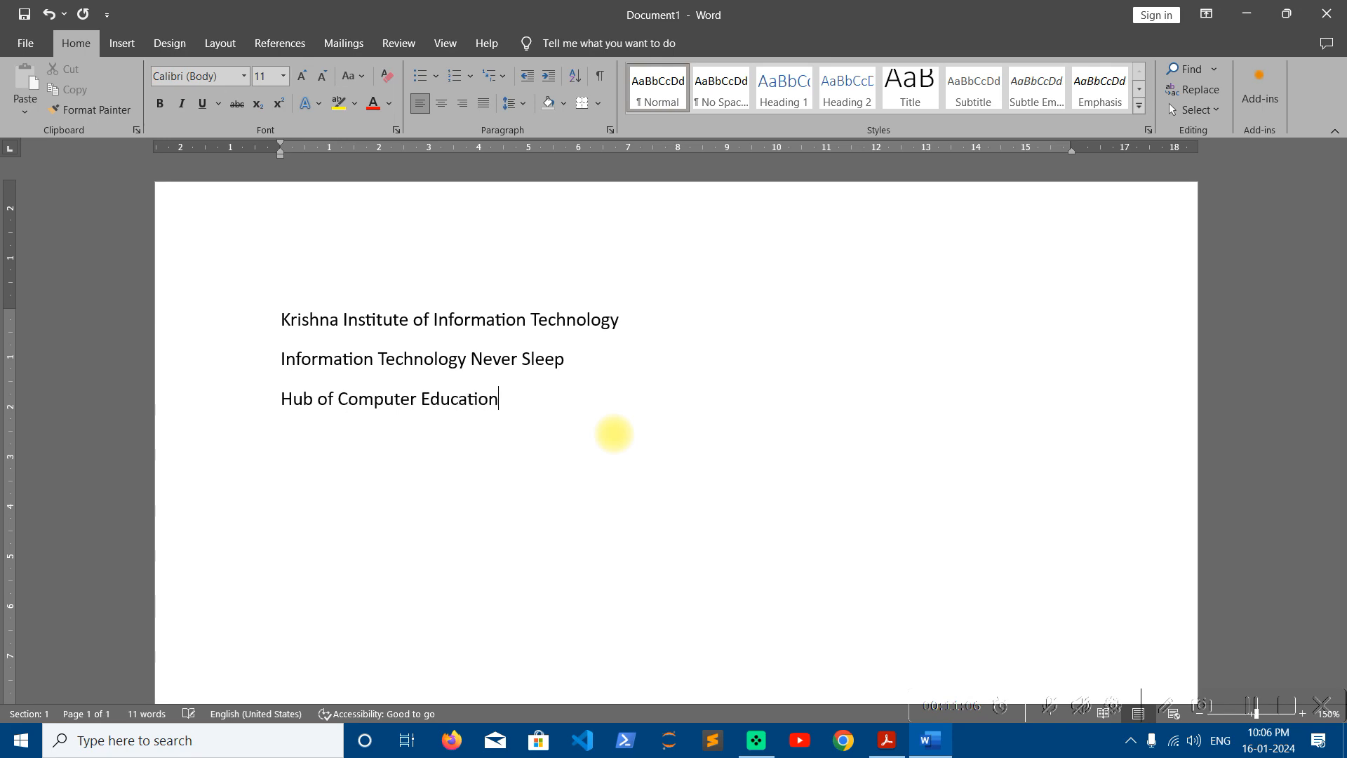
Step: Check the line order in the PDF task and move "Hub of Computer Education" above "Information Technology Never Sleep"
key(alt+Tab)
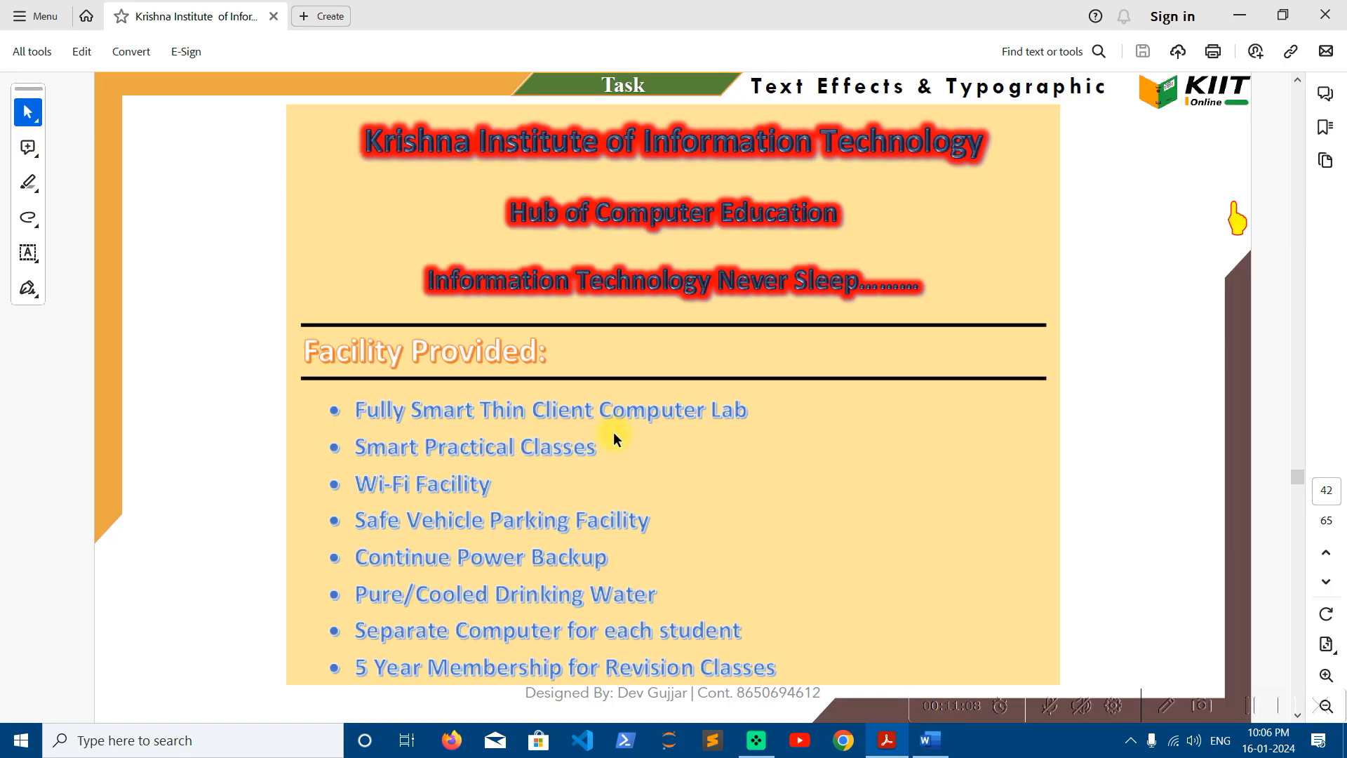
key(alt+Tab)
drag(529, 402, 249, 398)
key(ctrl+x)
click(280, 356)
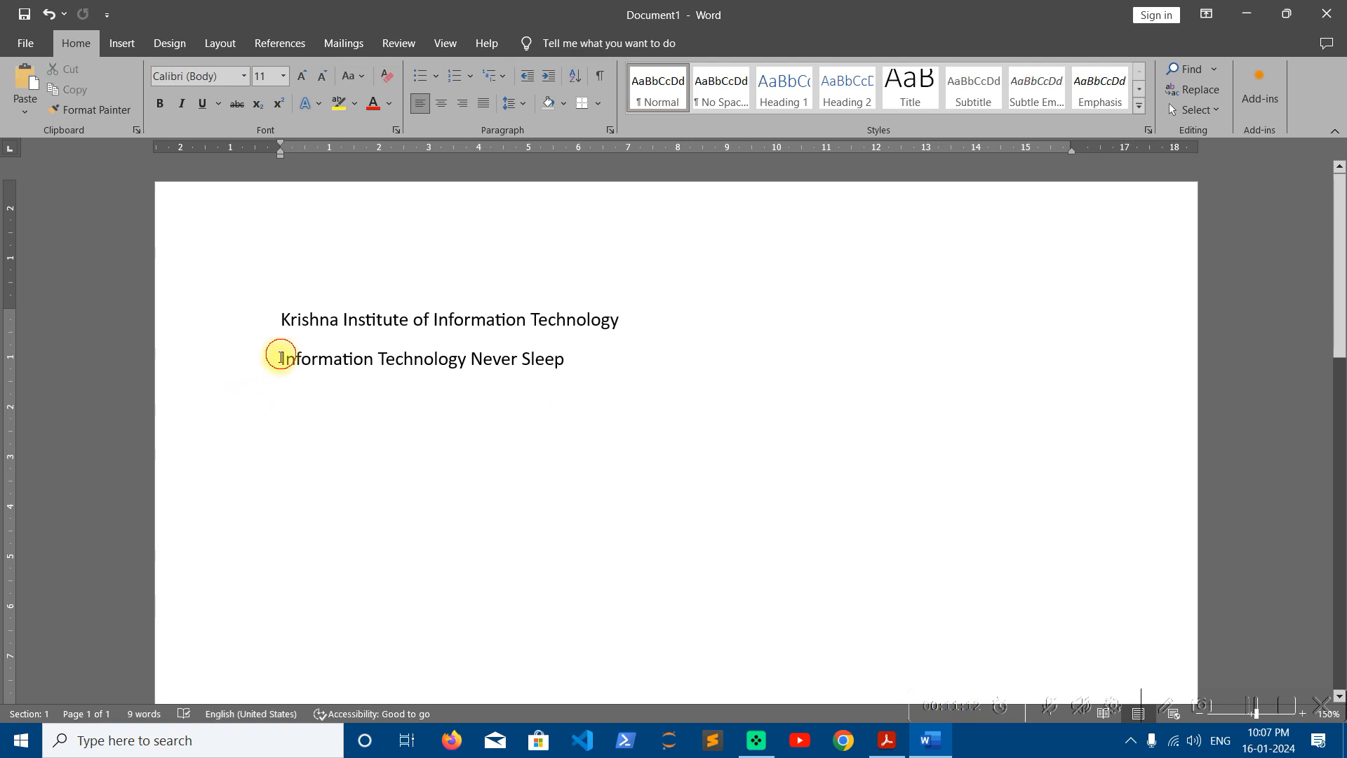
key(ctrl+v)
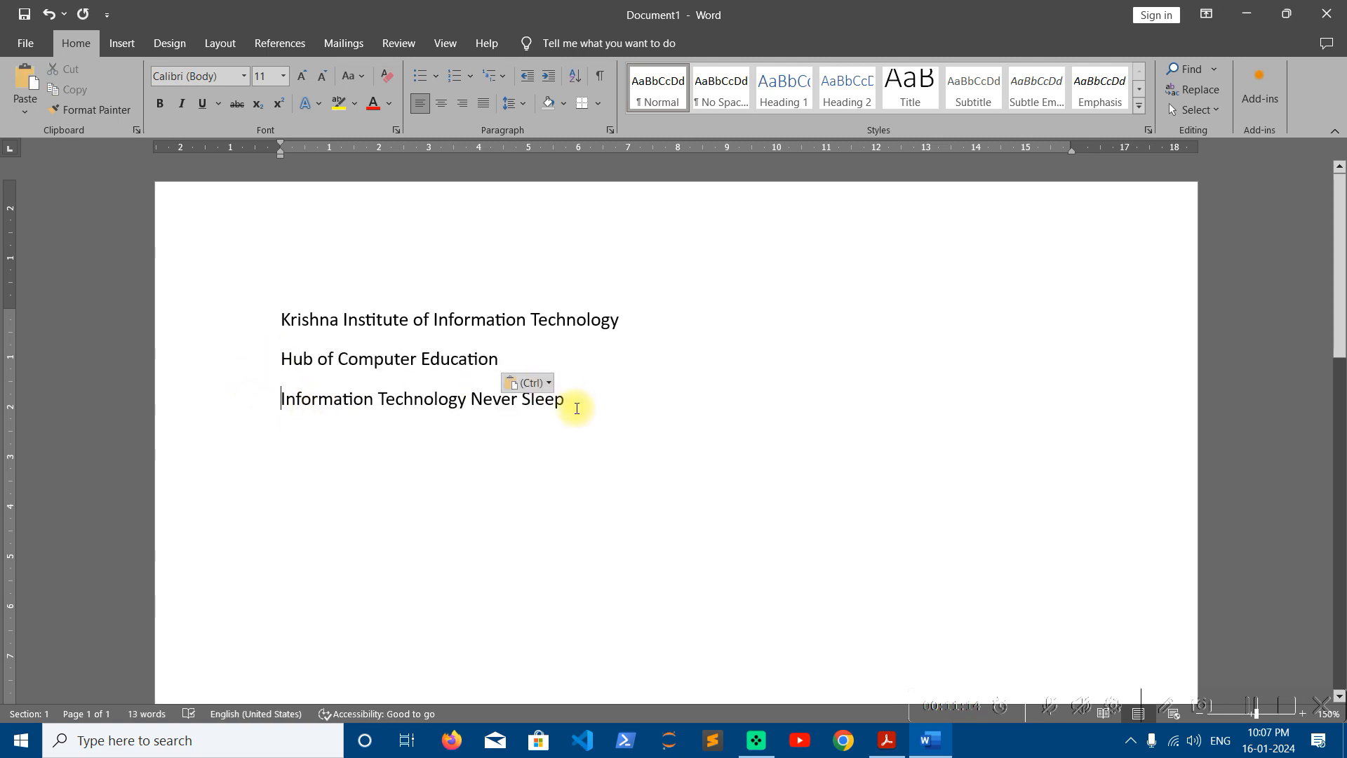
Step: Add the line "Facility Provided:" below "Information Technology Never Sleep", followed by an empty line
click(518, 436)
click(620, 417)
key(Return)
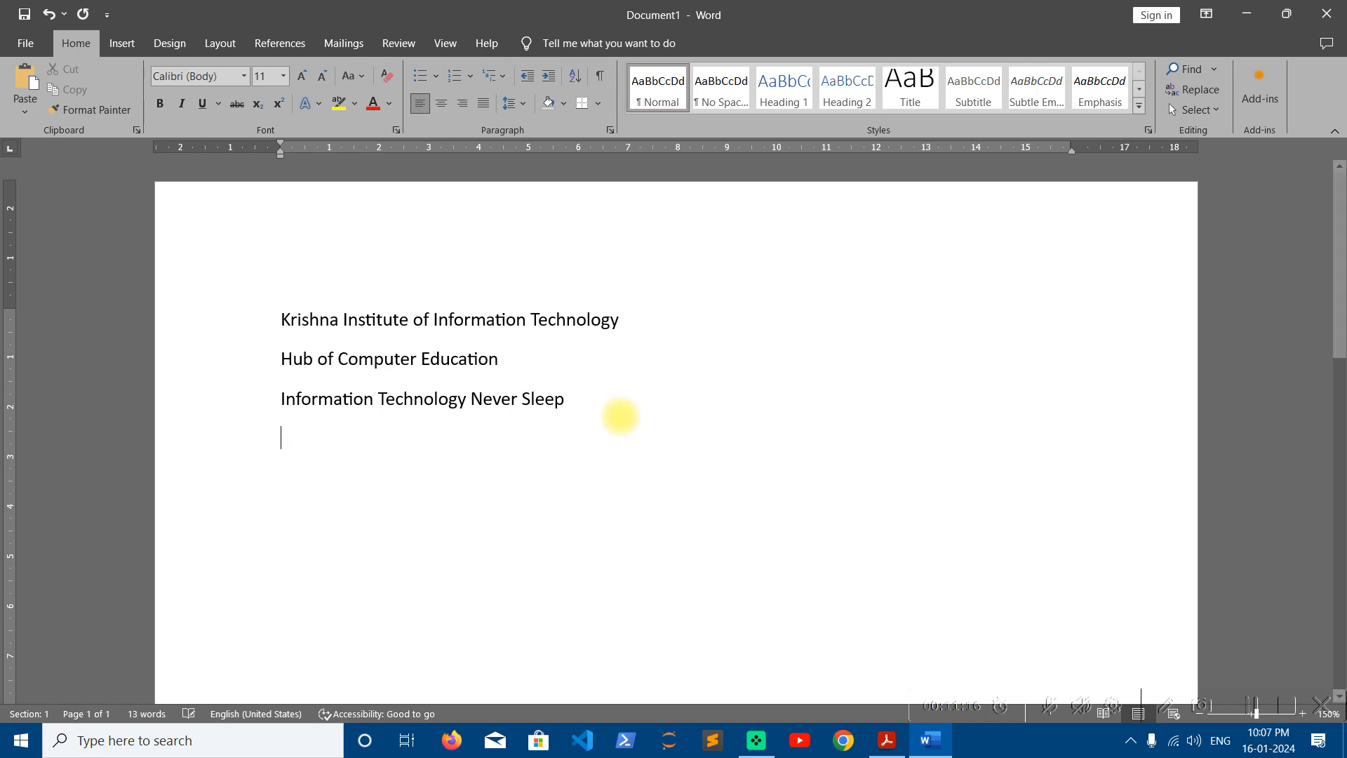
key(alt+Tab)
key(alt+Tab)
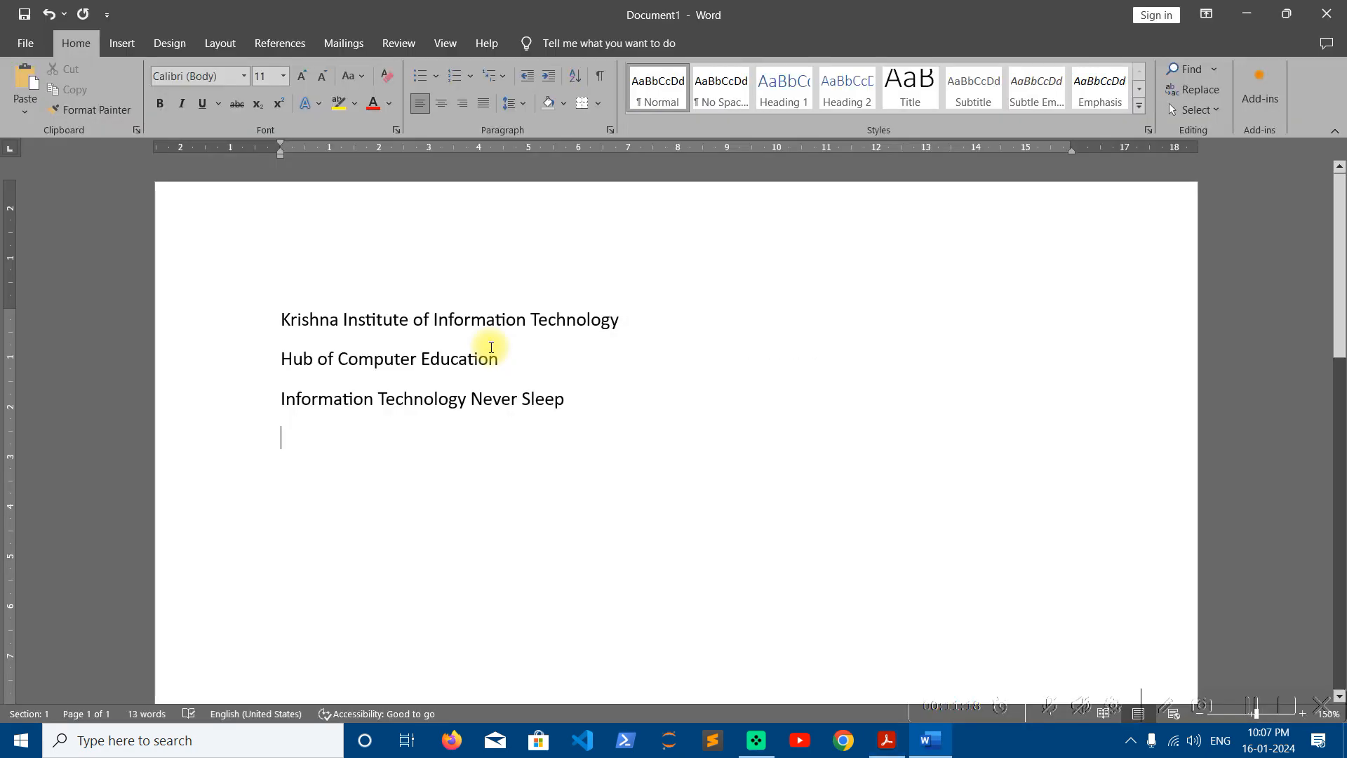
text(Facilityy p)
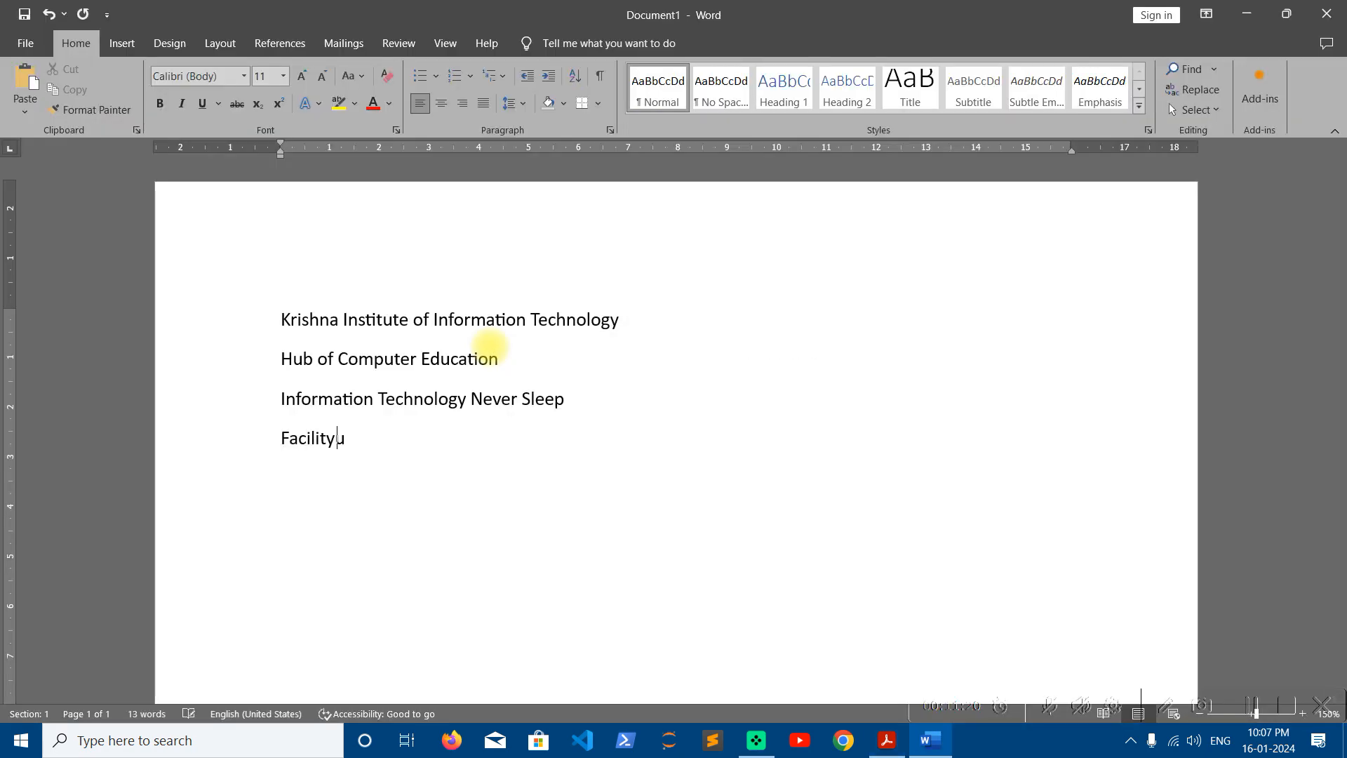
key(BackSpace)
key(BackSpace)
key(BackSpace)
text(Provided:)
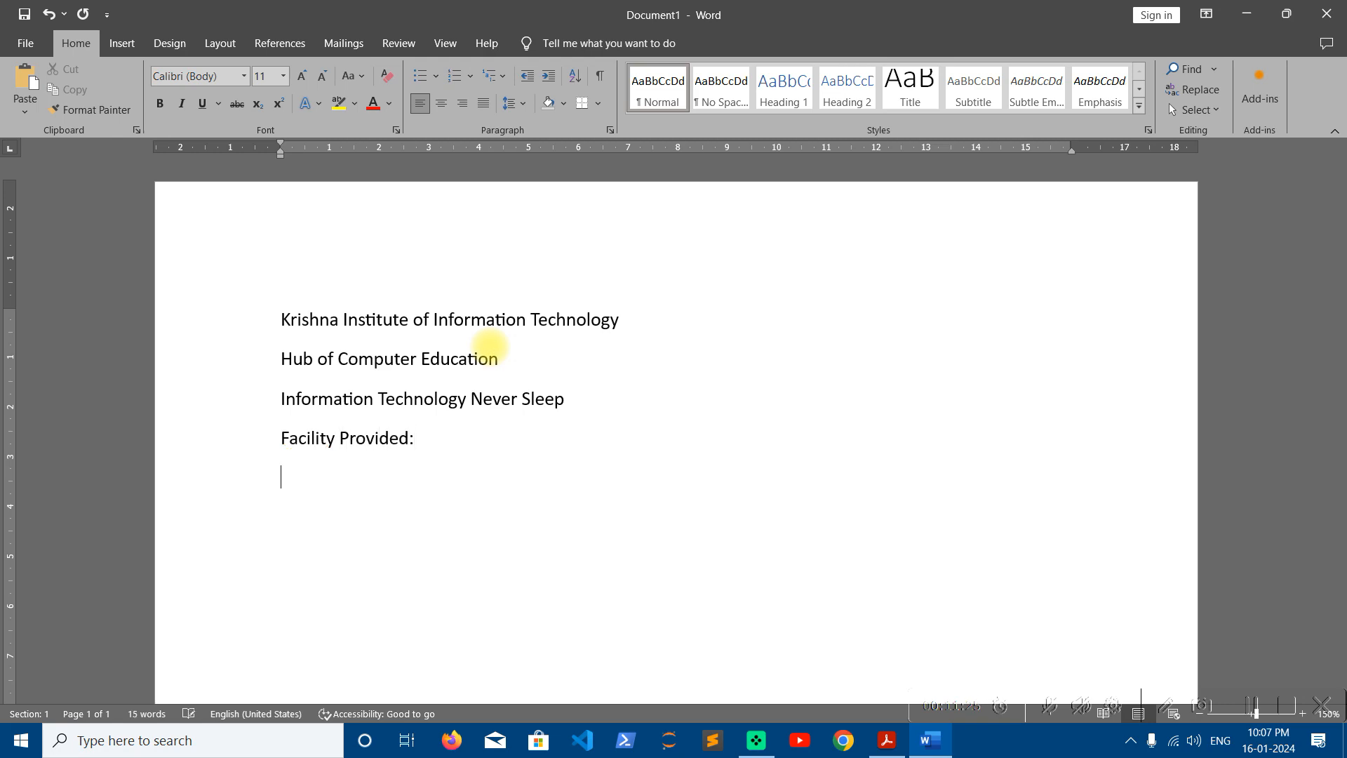
Step: Check the facility list in the PDF task and start a solid round bulleted list below "Facility Provided:"
key(alt+Tab)
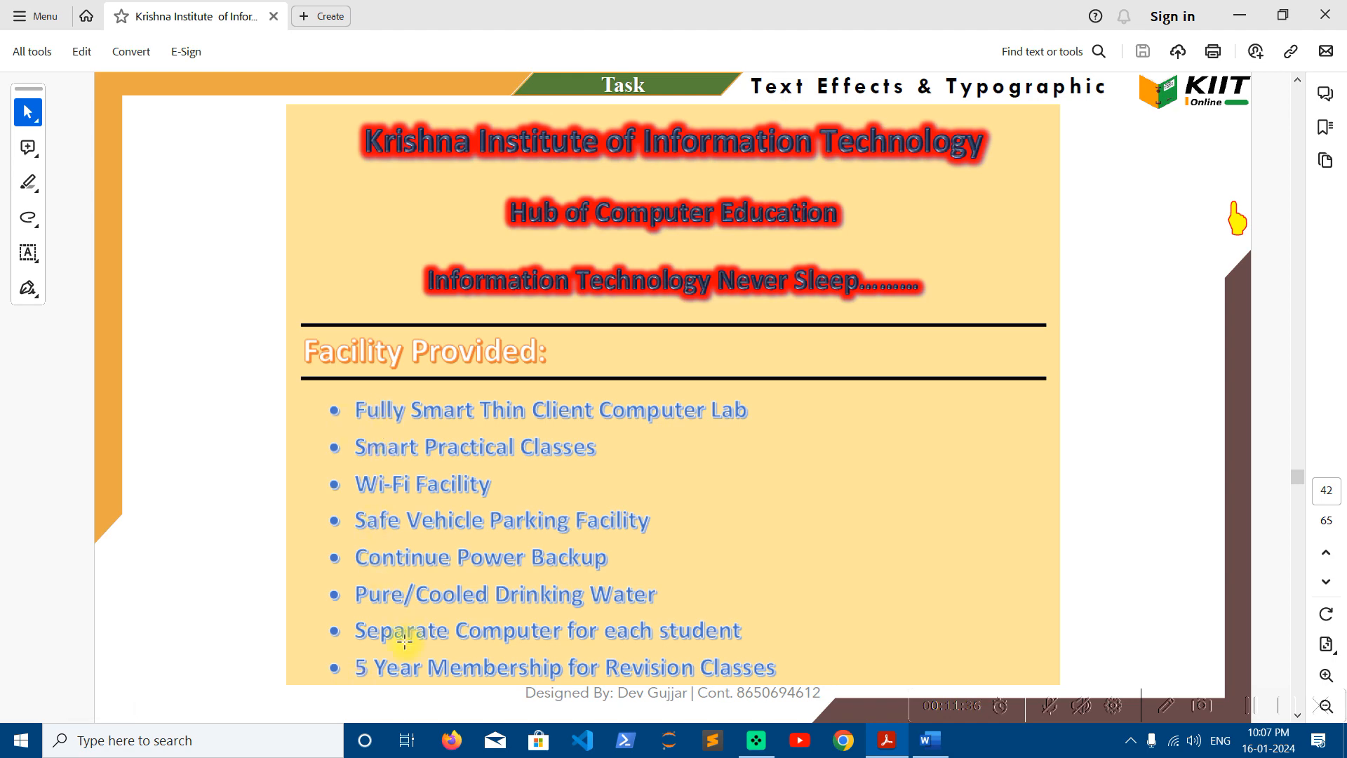
key(alt+Tab)
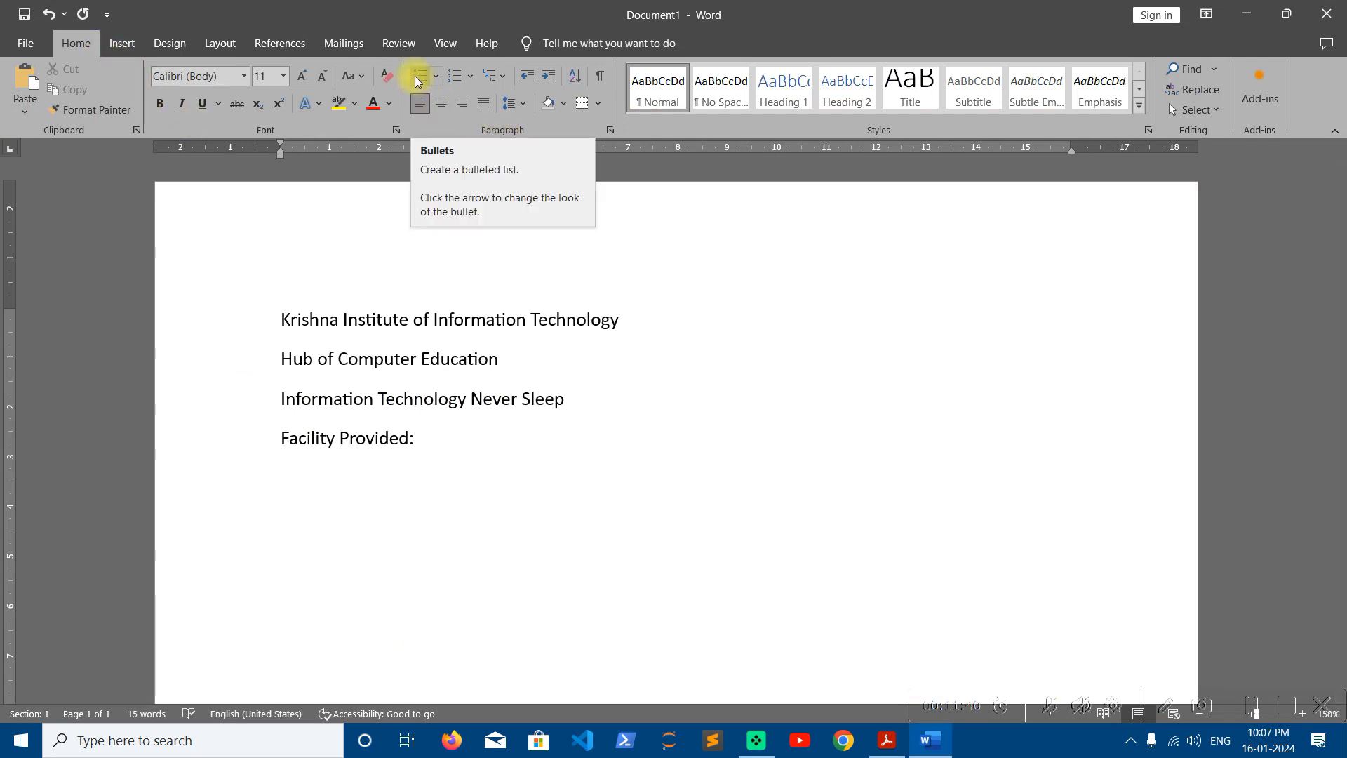
click(436, 77)
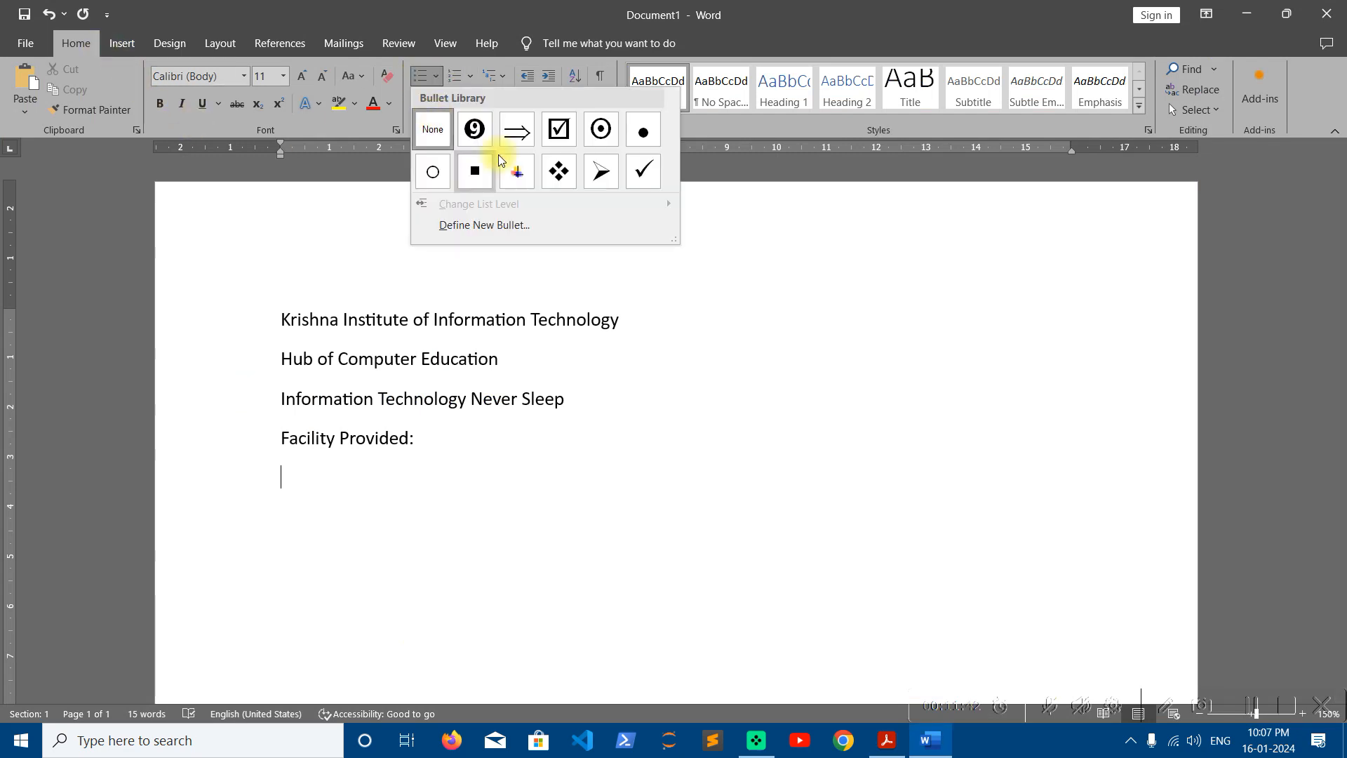
click(644, 132)
click(484, 442)
key(Return)
key(alt+Tab)
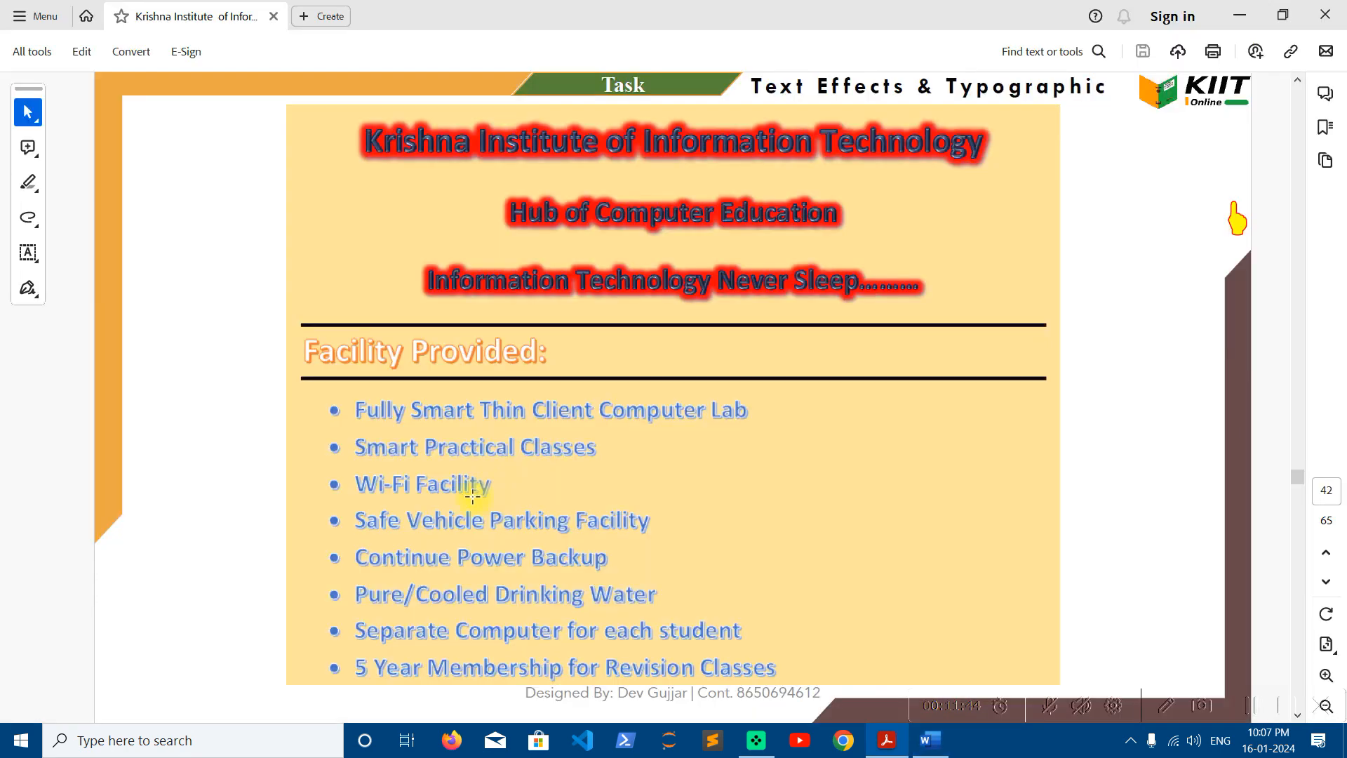
key(alt+Tab)
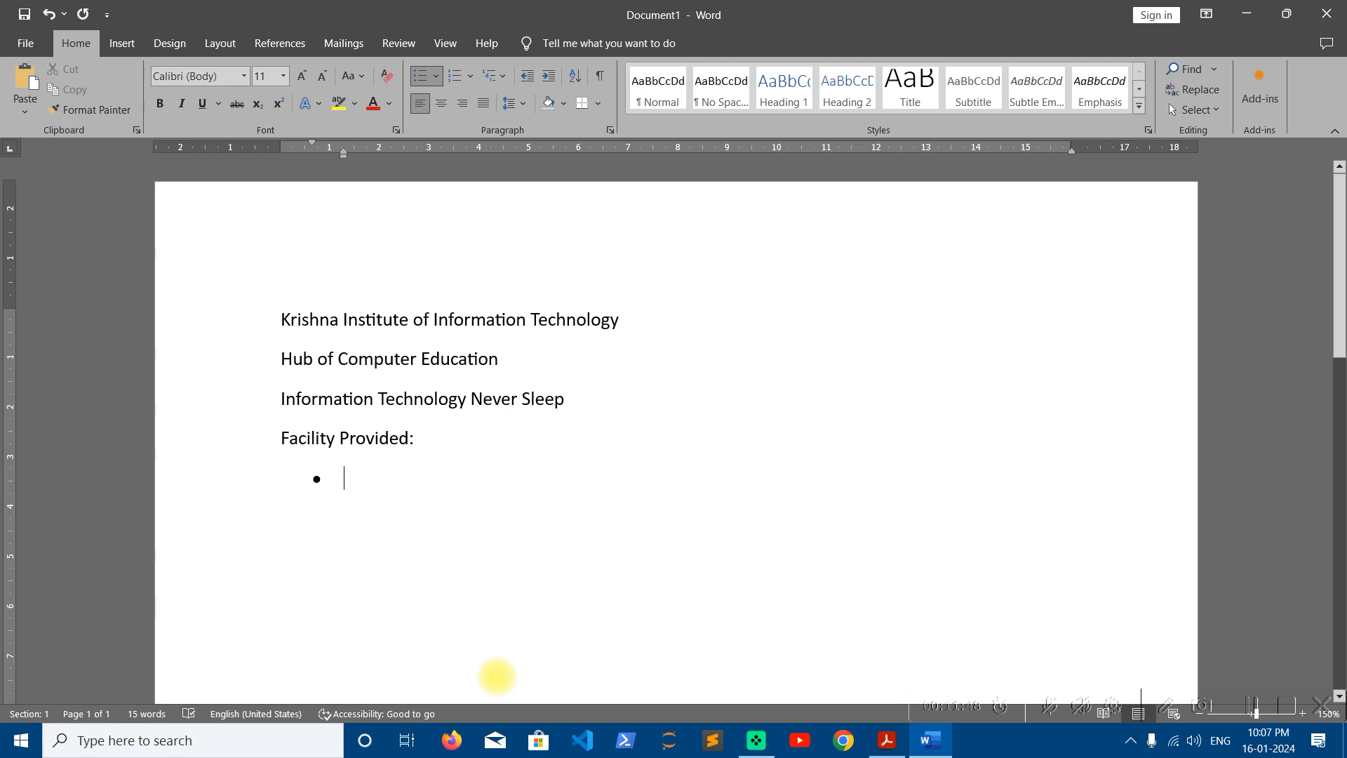
Step: Enter "Fully AC Computer Lab" as the first bullet and start the next one
text(Fully )
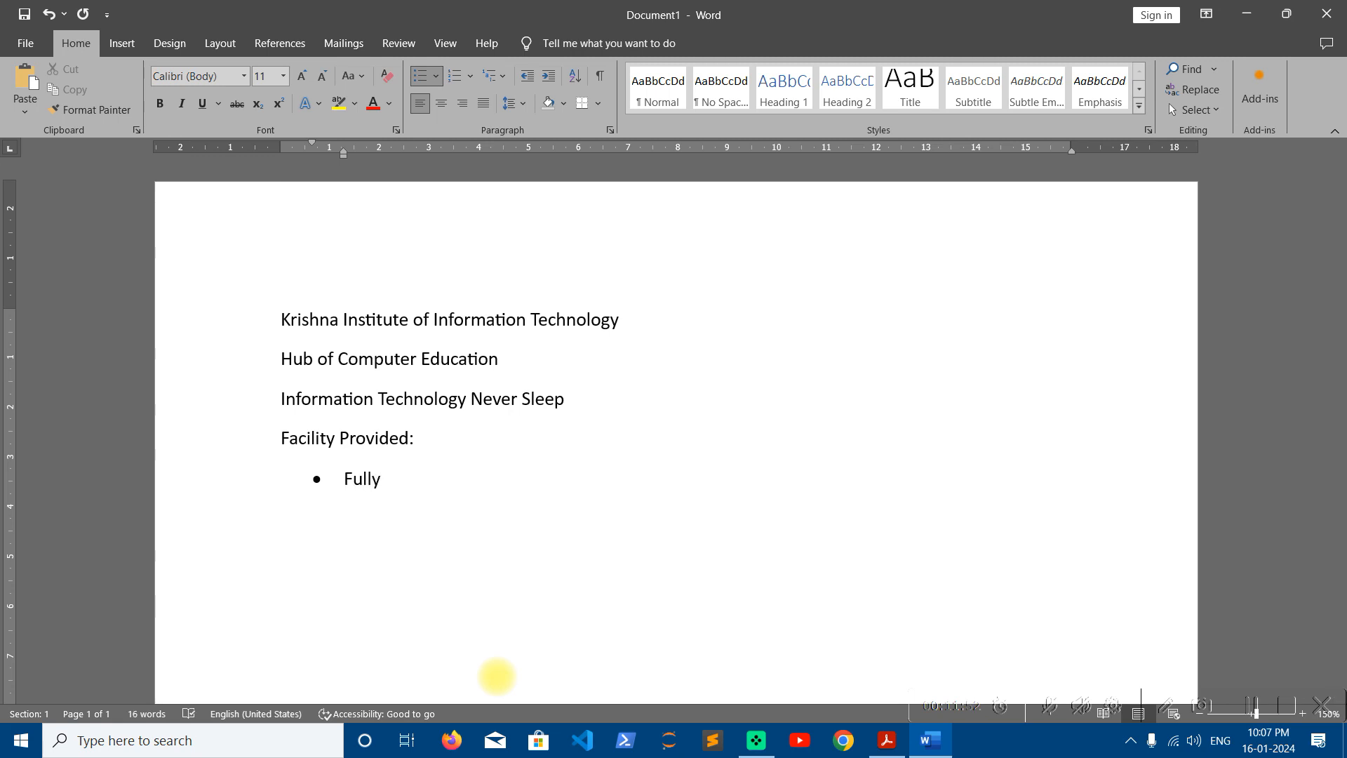
text(Ac )
text(C Computer Lab)
key(Return)
Step: Add the bullets "24 x 7 Wi-Fi Facility" and "24 x 7 CCTV Security" to the facility list
text(24 x 7 Wi-Fi )
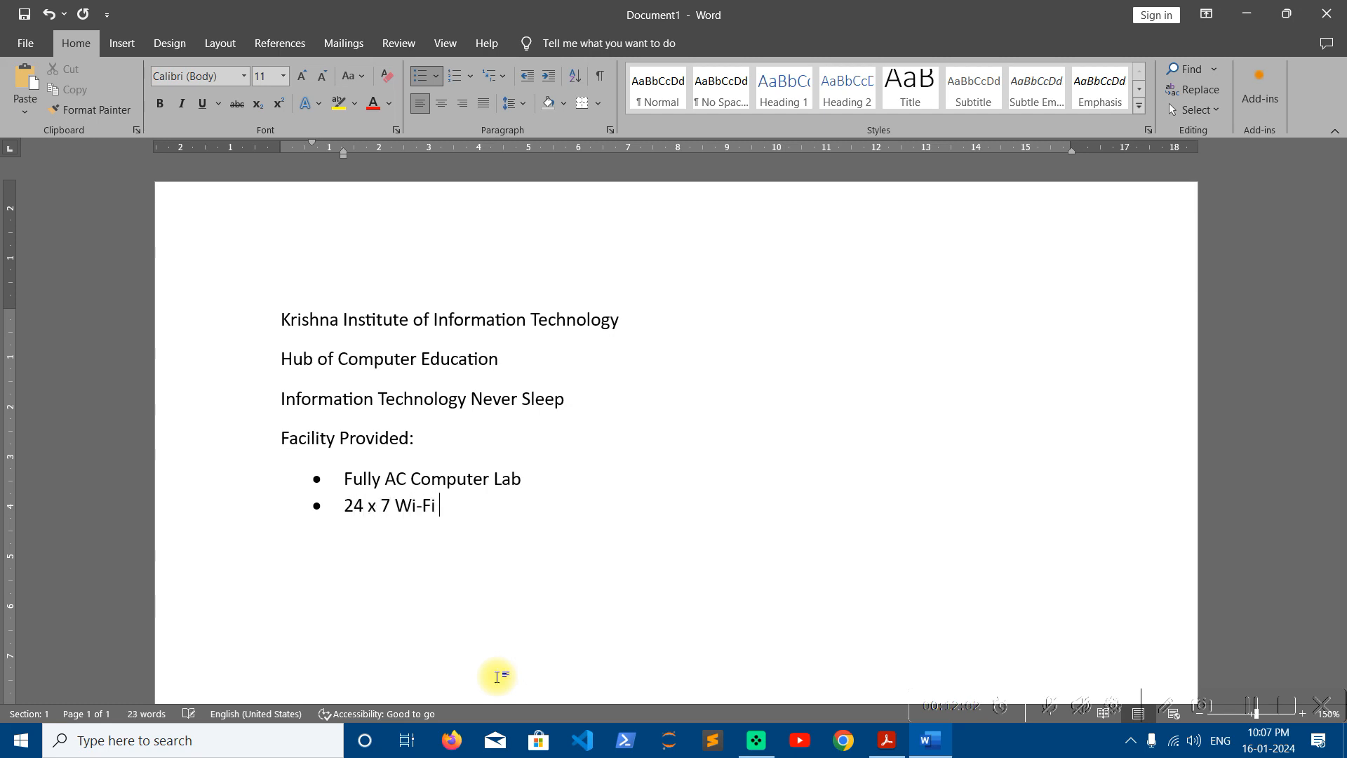
text(Facility)
key(Return)
text(24 x 7 CCTV Se)
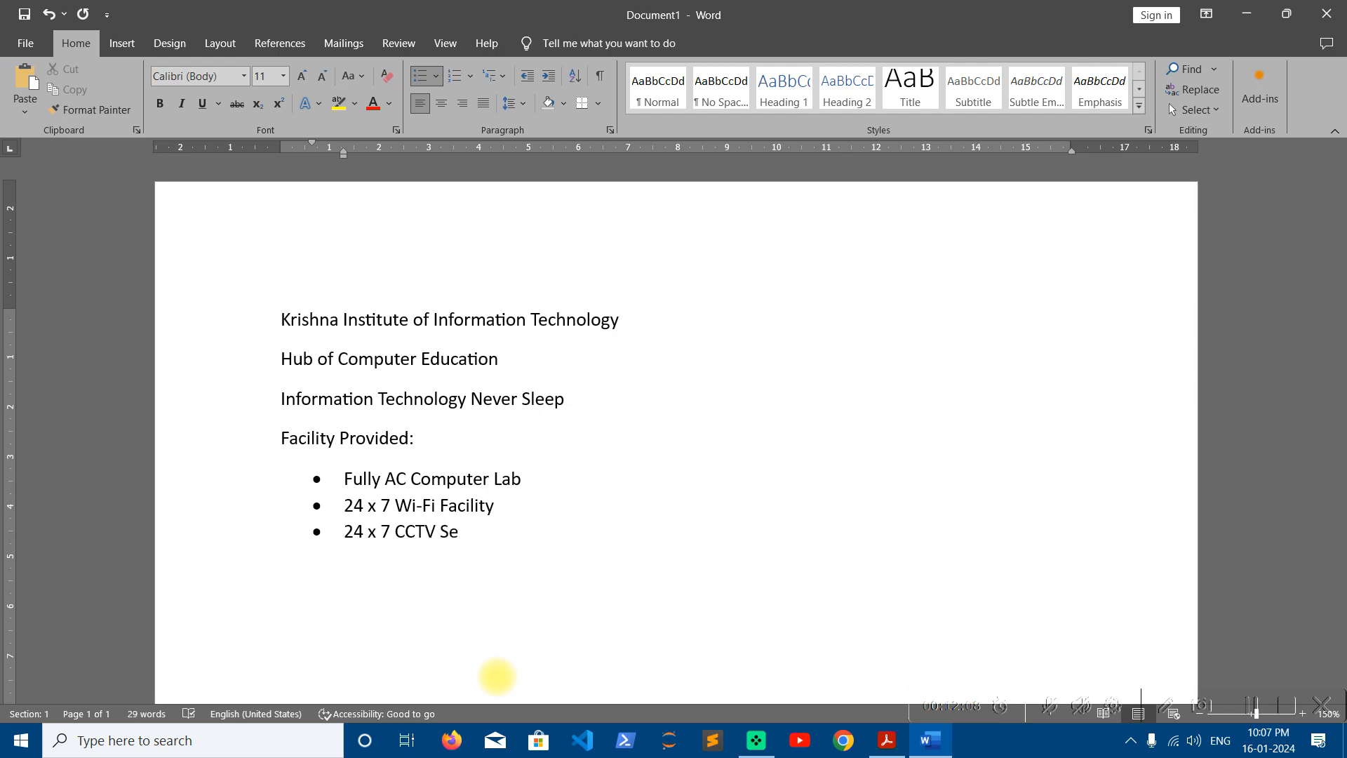
text(urit)
text(ty)
key(Return)
Step: Add the bullet "Separate Computer for Each Student" below the CCTV security bullet
text(Separa)
text(te Comptuer F)
key(BackSpace)
key(BackSpace)
key(BackSpace)
key(BackSpace)
key(BackSpace)
key(BackSpace)
text(uter )
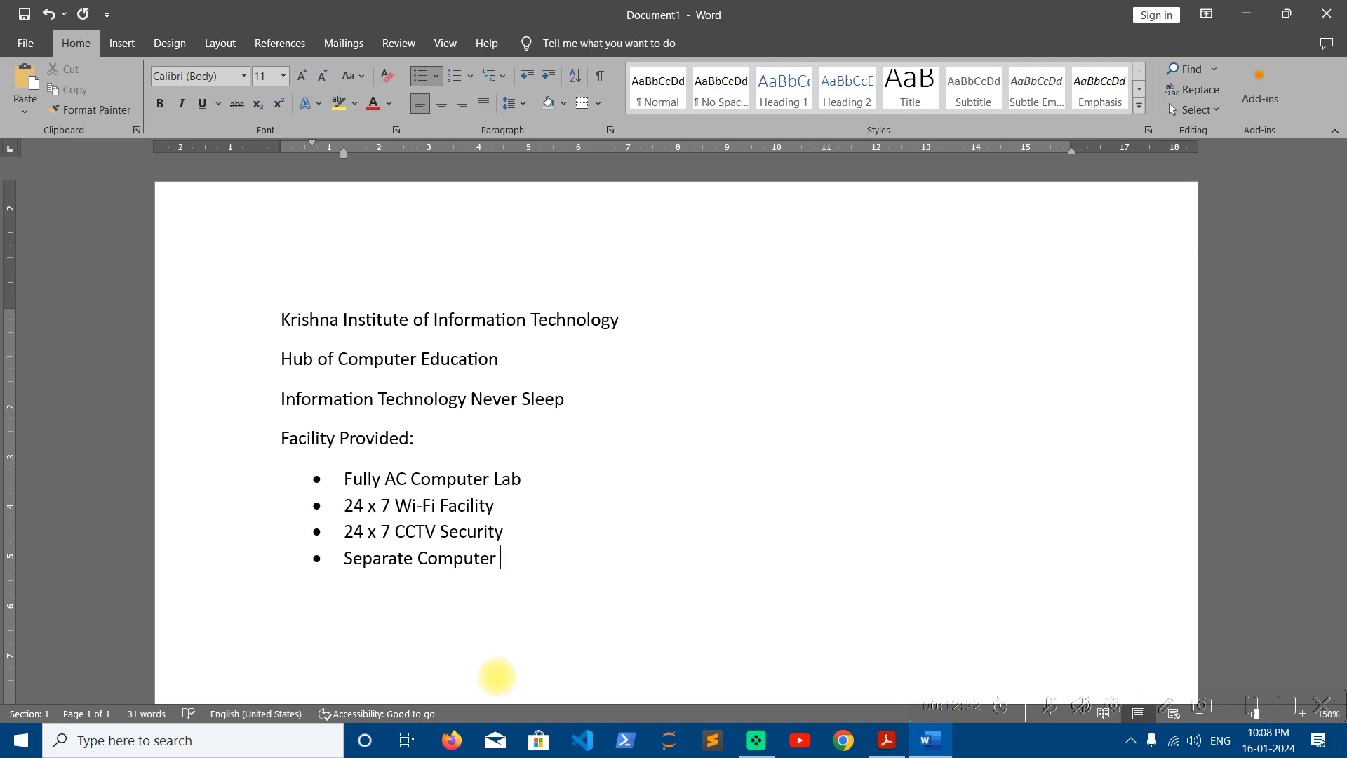
text(for Each Student)
key(Return)
Step: Add the bullet "Continue Power backup" below the separate computer bullet
text(Continous)
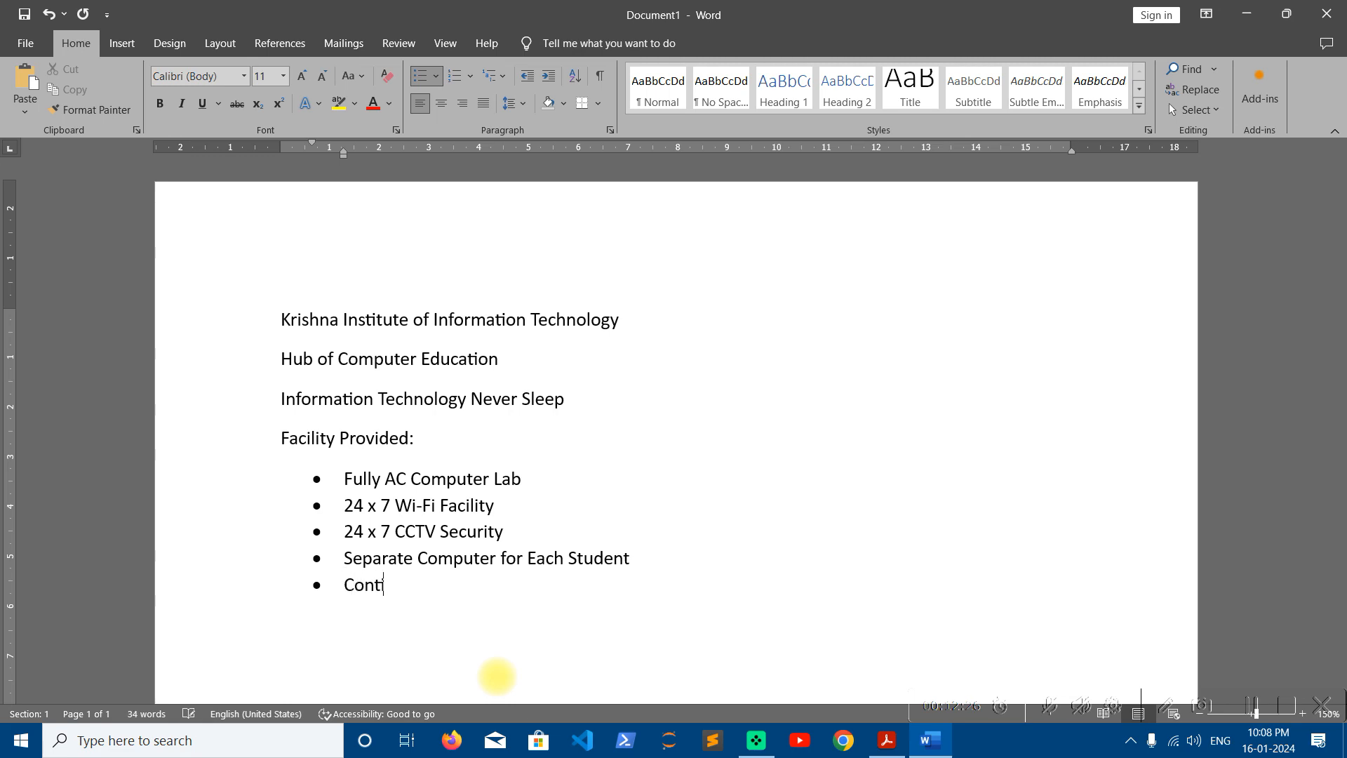
key(BackSpace)
key(BackSpace)
key(BackSpace)
text(uye)
key(BackSpace)
key(BackSpace)
text(e Power backup)
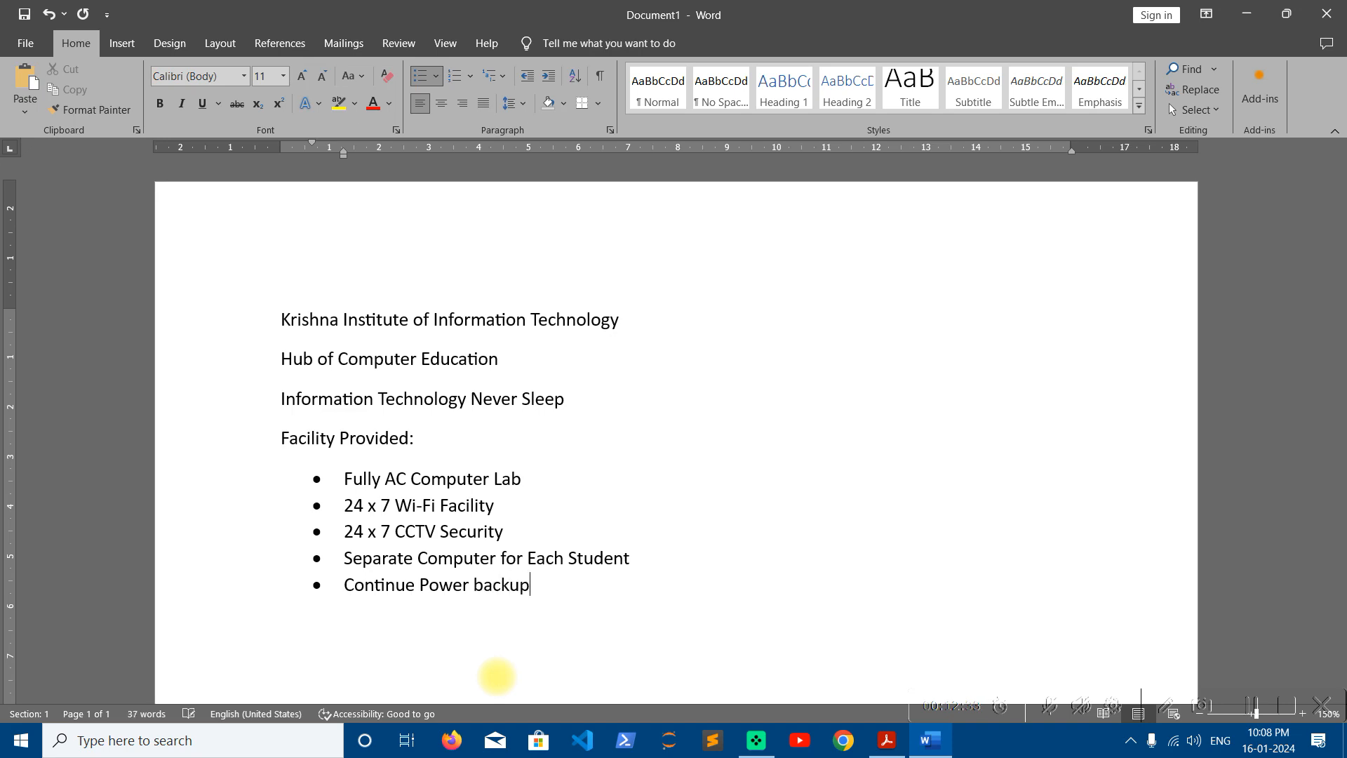
key(Return)
Step: Consult the PDF task, add "Pure/Cooled Drinking Water" as the last bullet, and end the bulleted list
key(alt+Tab)
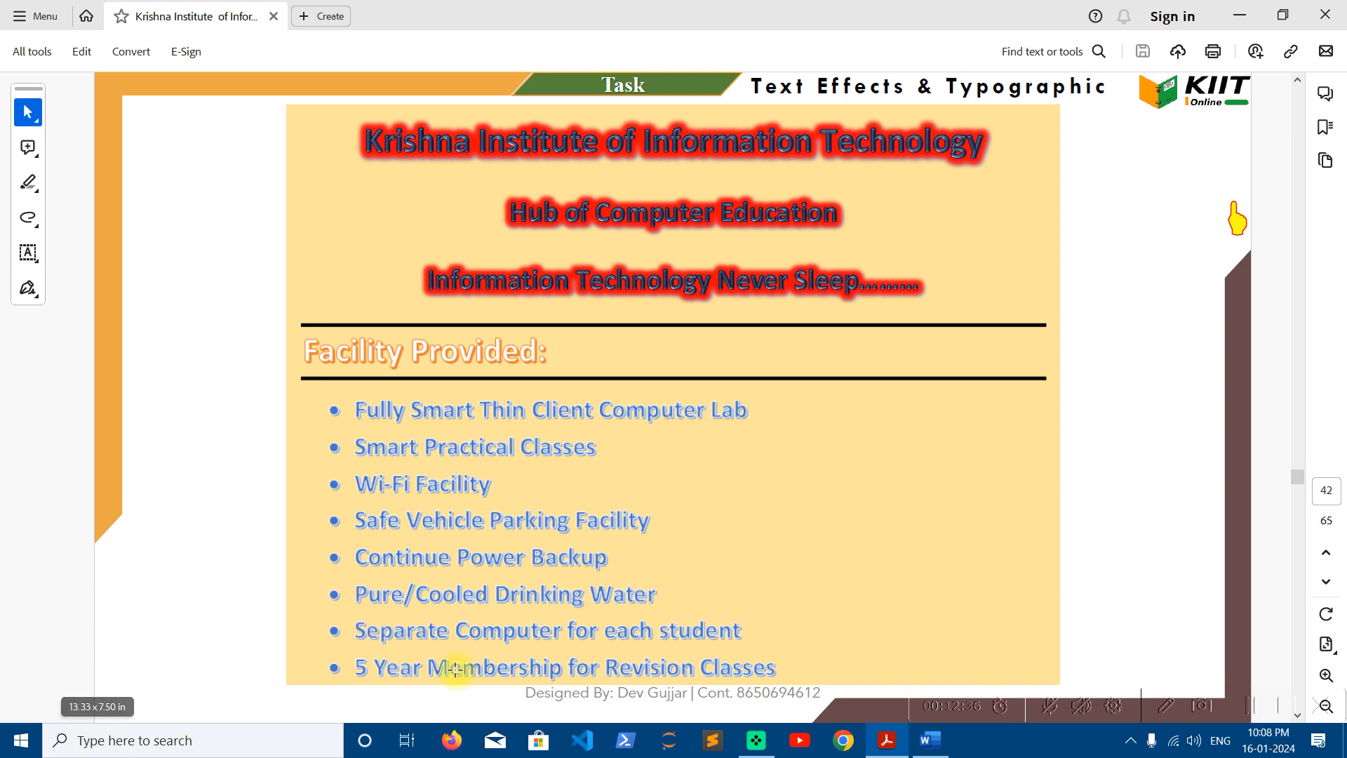
key(alt+Tab)
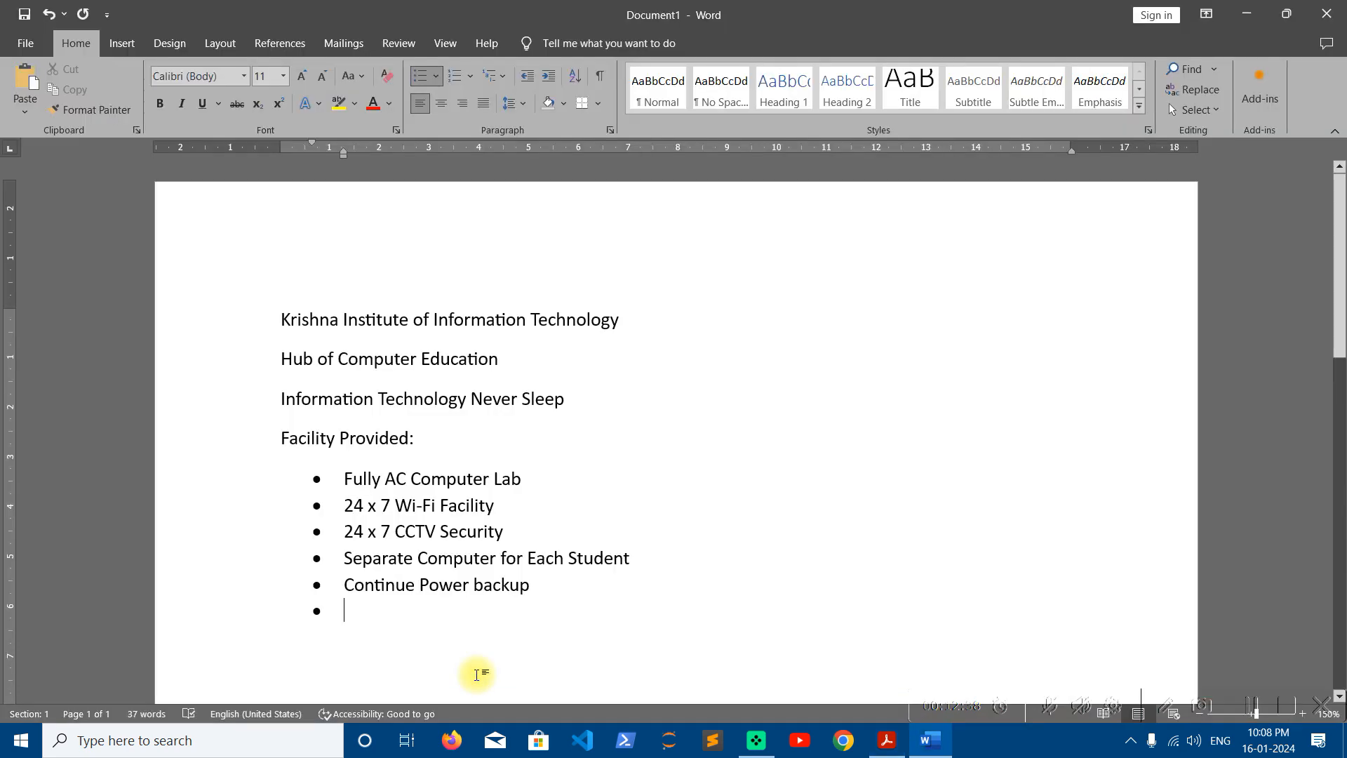
text(Pure/Cooled Drinking Water)
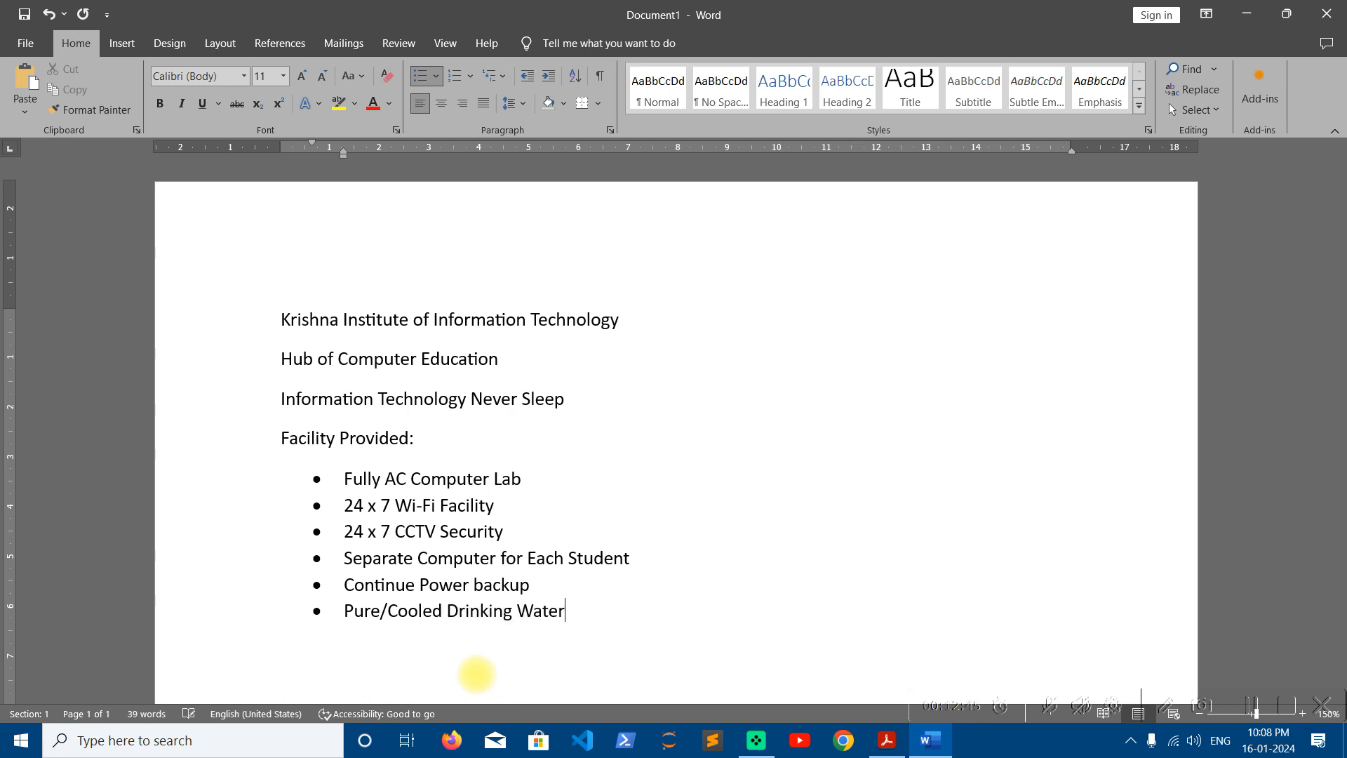
key(Return)
key(Return)
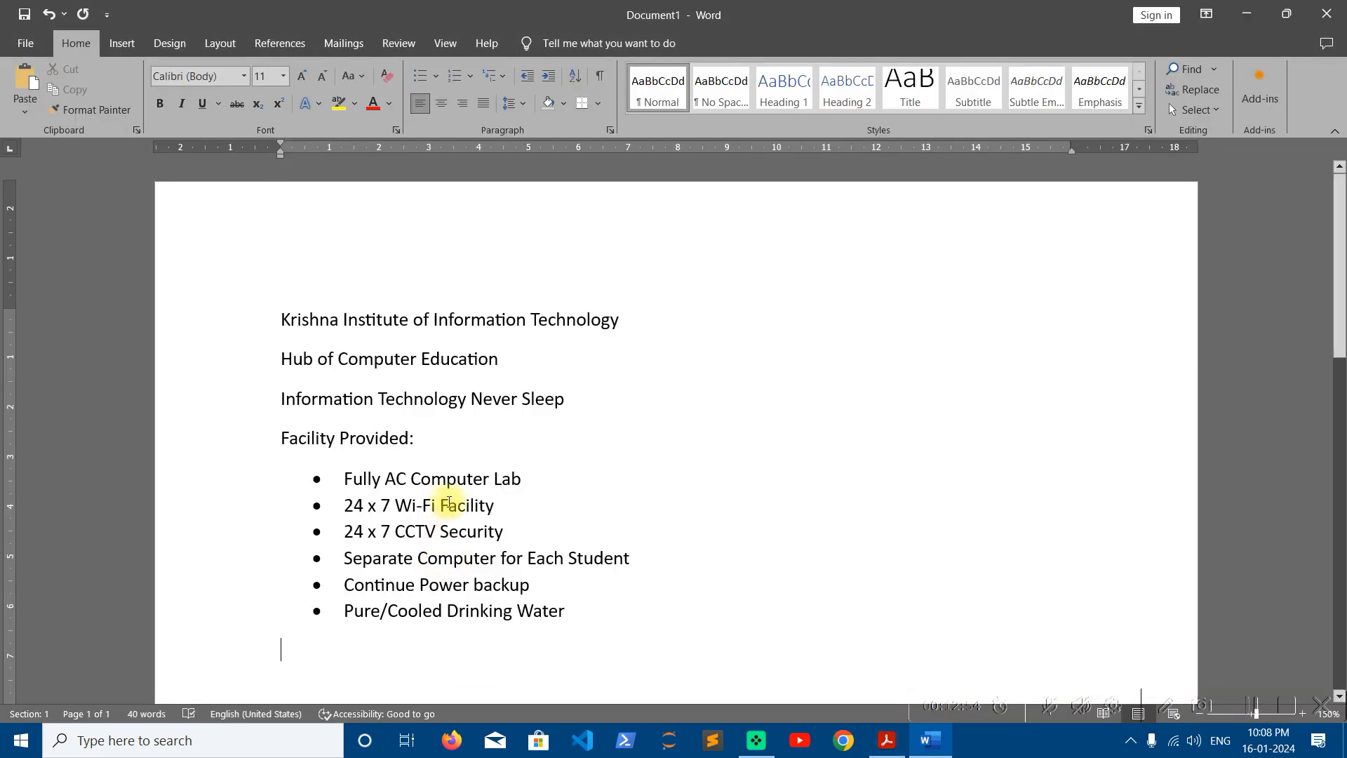
Step: After a look at the PDF task, set up a Box page border with a double line, thin outside and thick inside
key(alt+Tab)
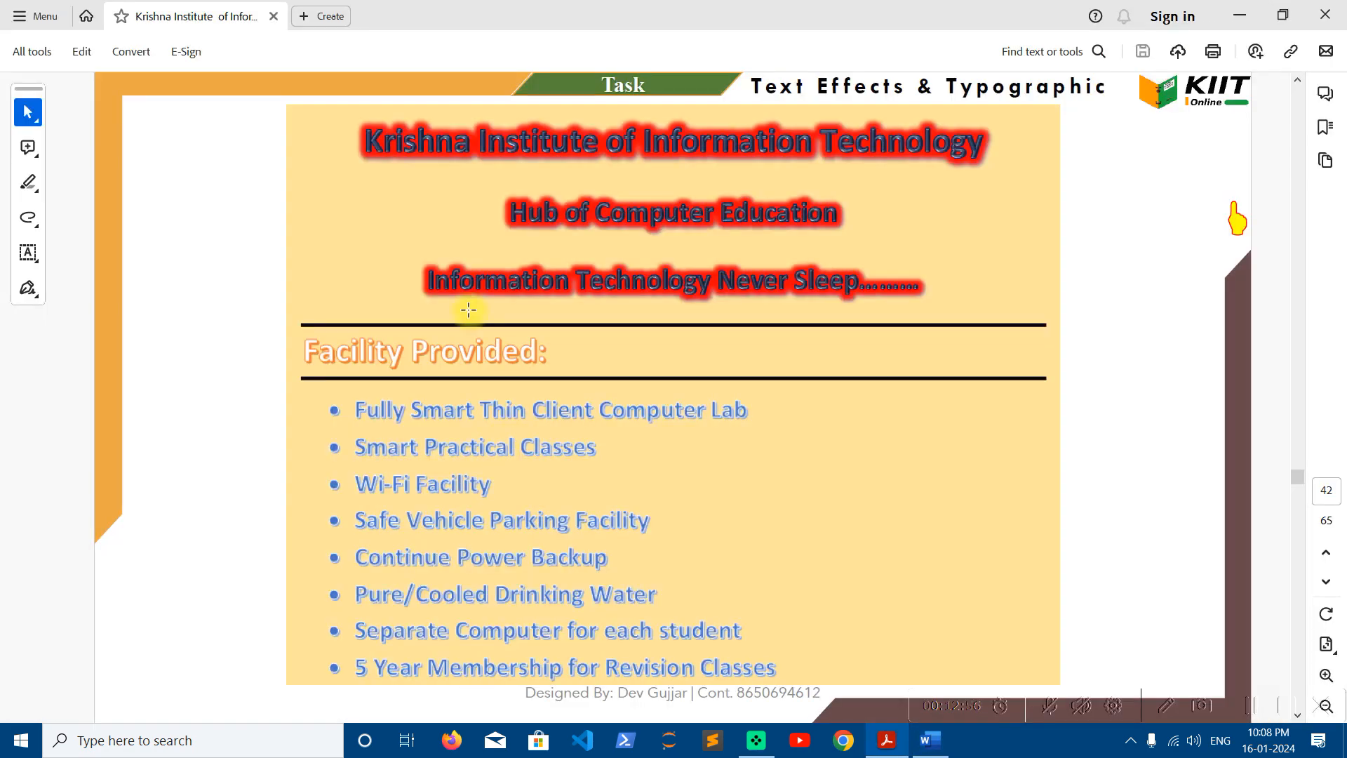
key(alt+Tab)
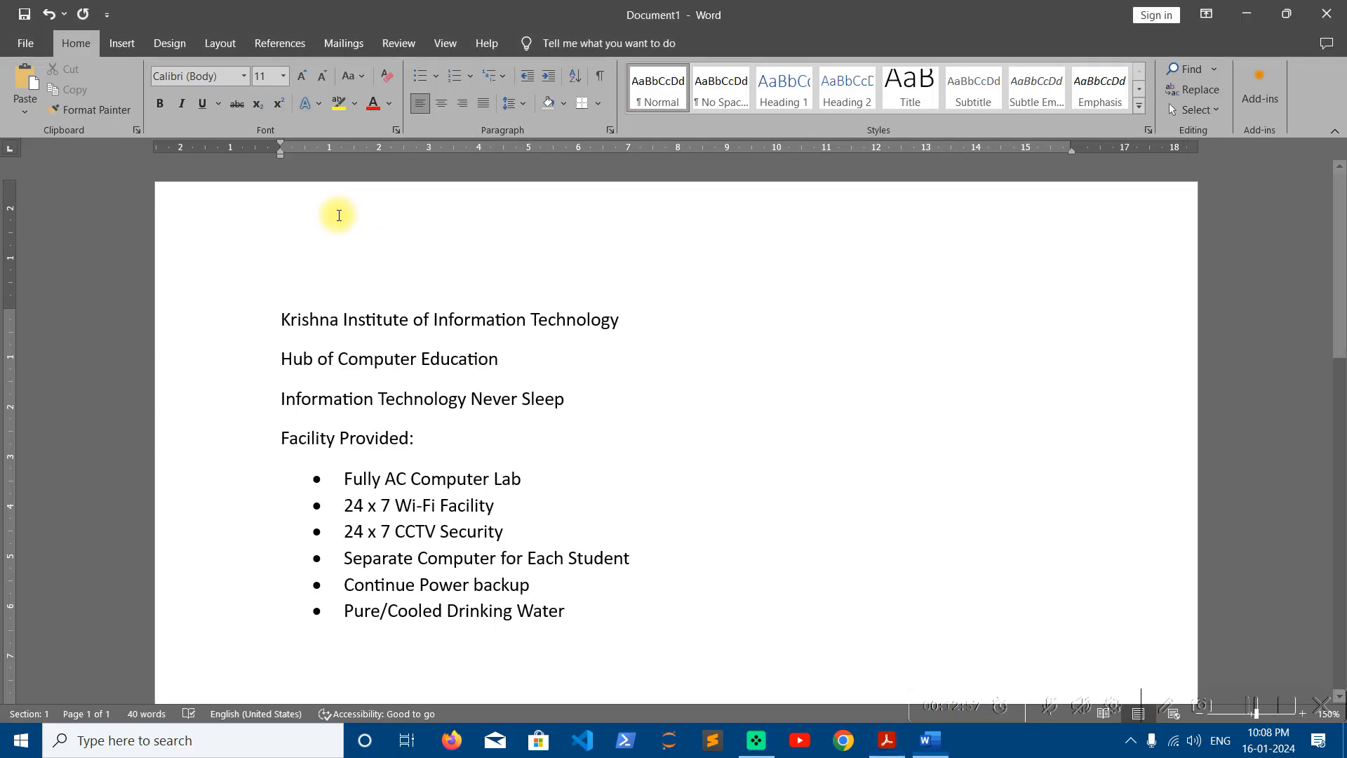
click(181, 54)
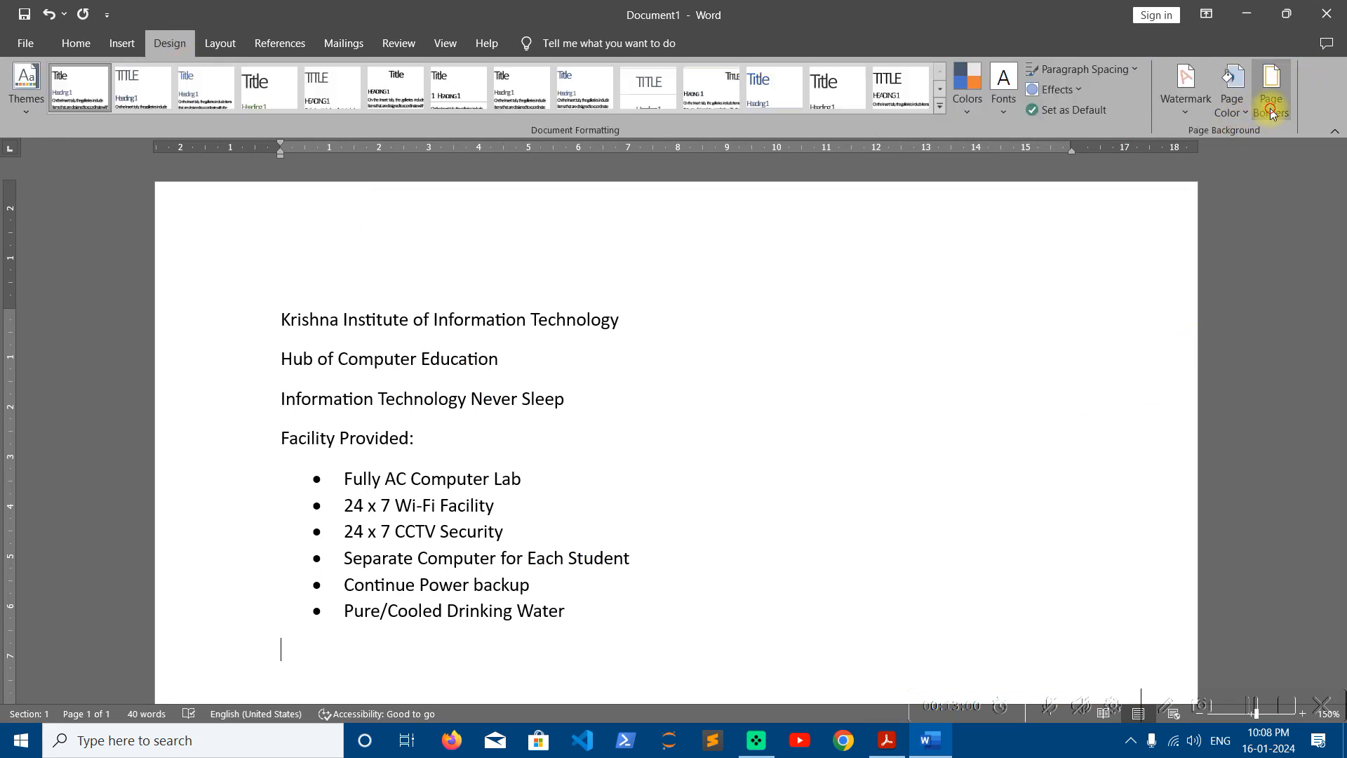
click(1271, 91)
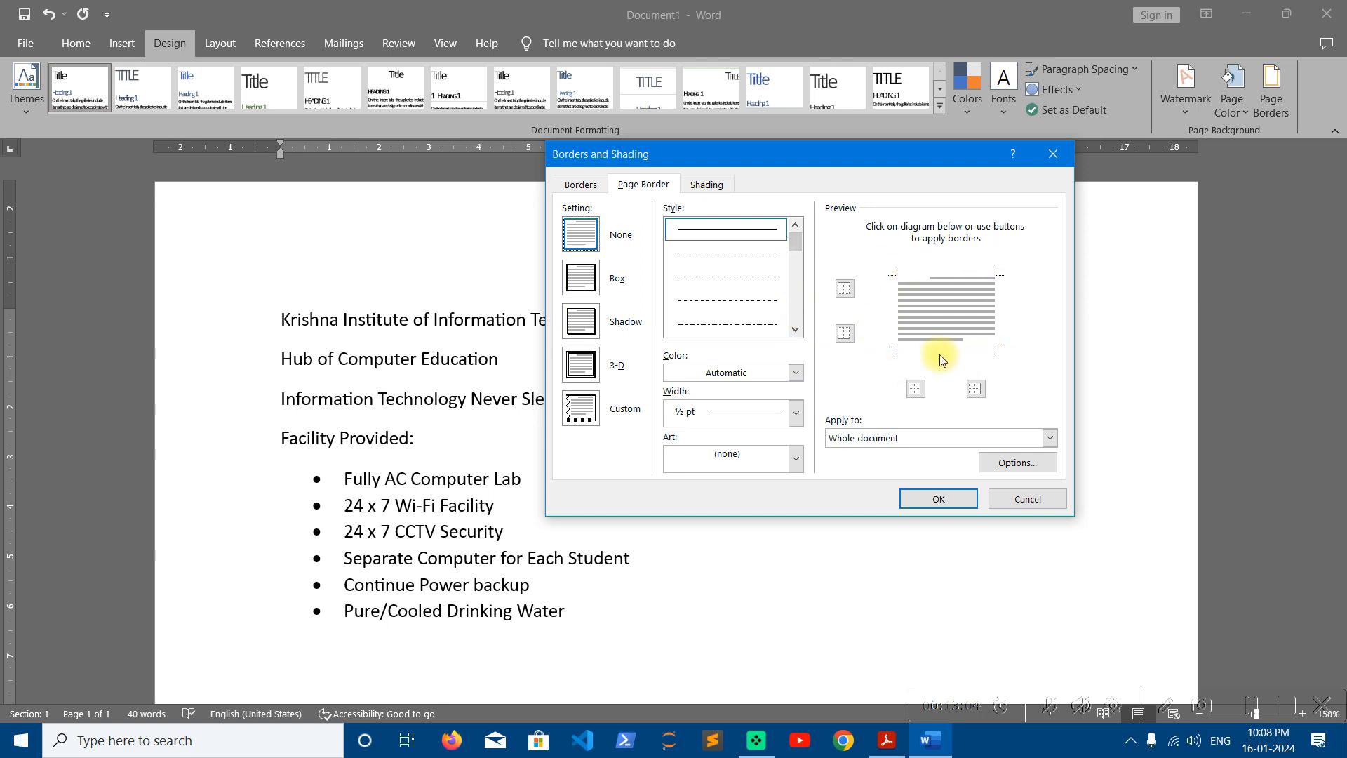
click(597, 280)
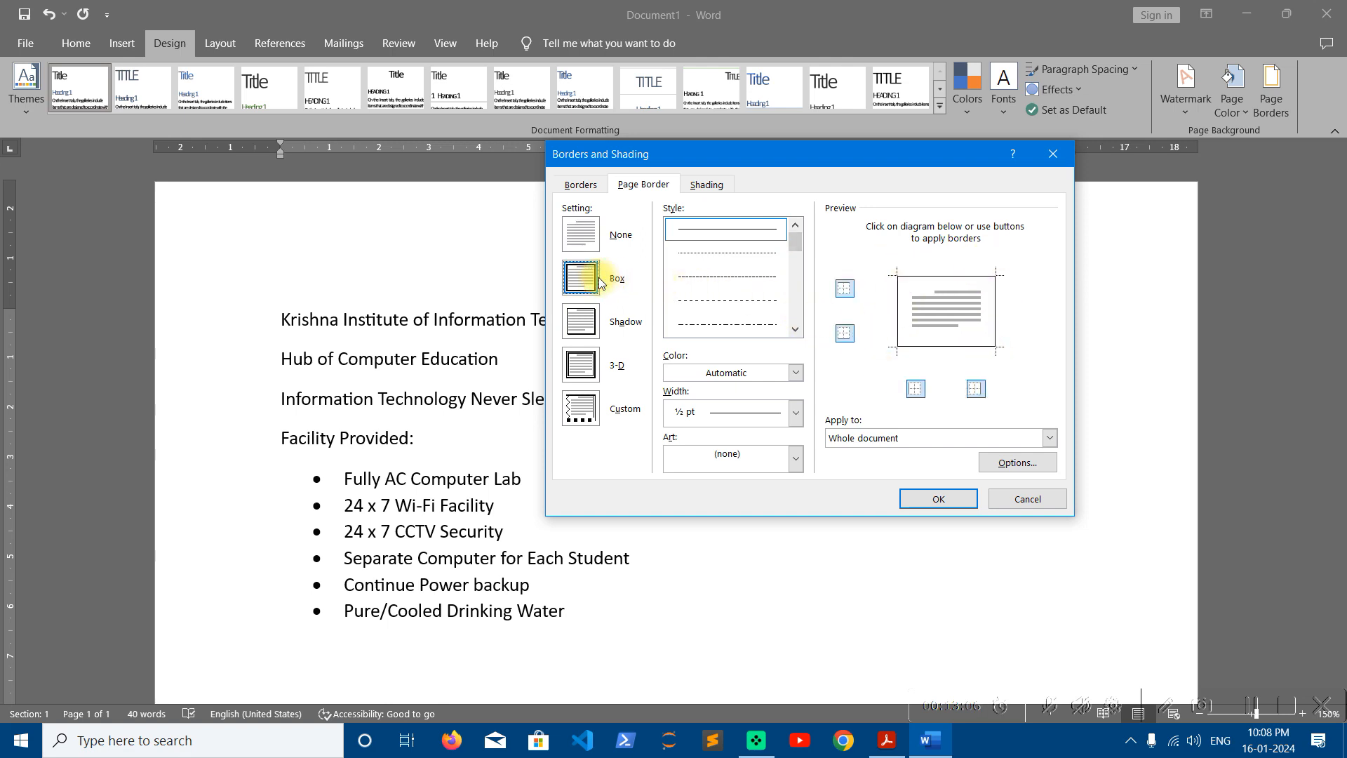
drag(796, 247, 795, 288)
click(766, 303)
key(Down)
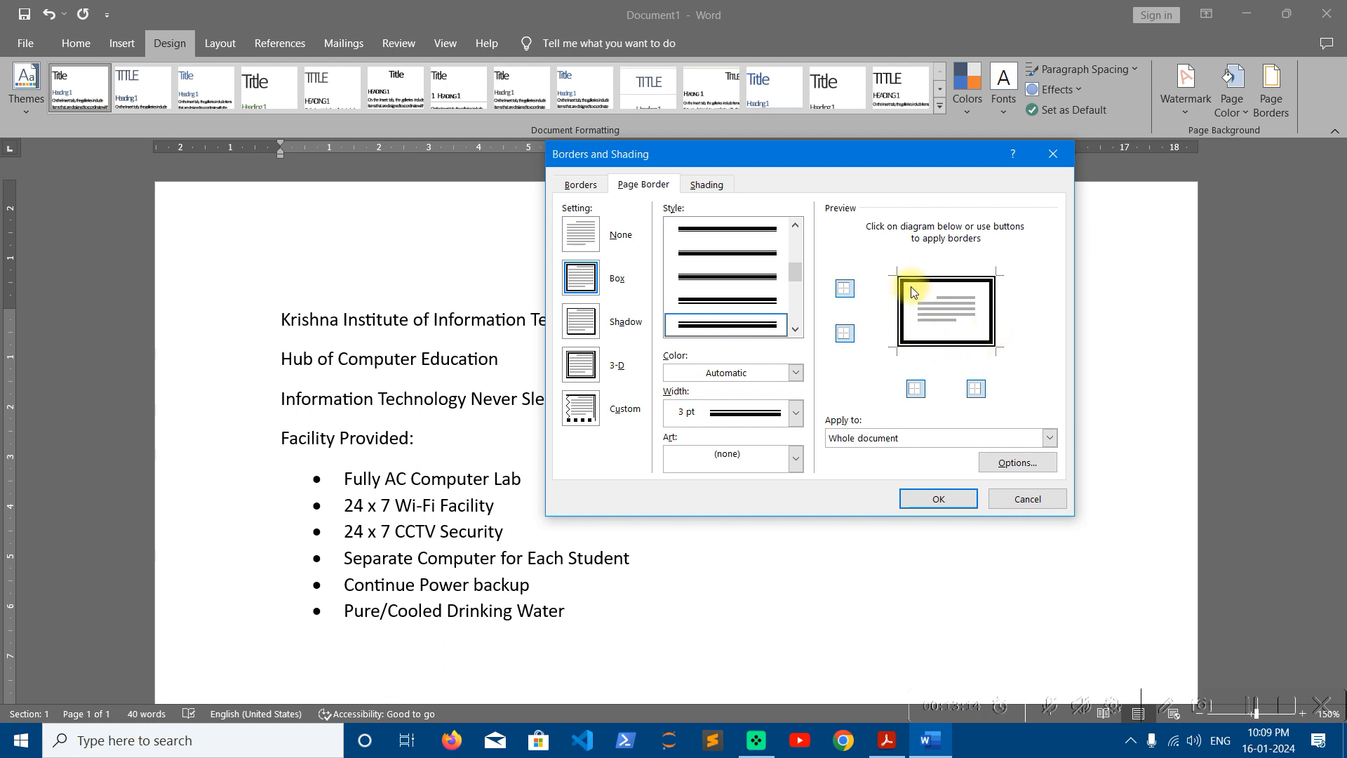
Step: Set the page border's width to 4 ½ pt and its color to dark blue, and apply it to the whole document
click(795, 414)
click(727, 605)
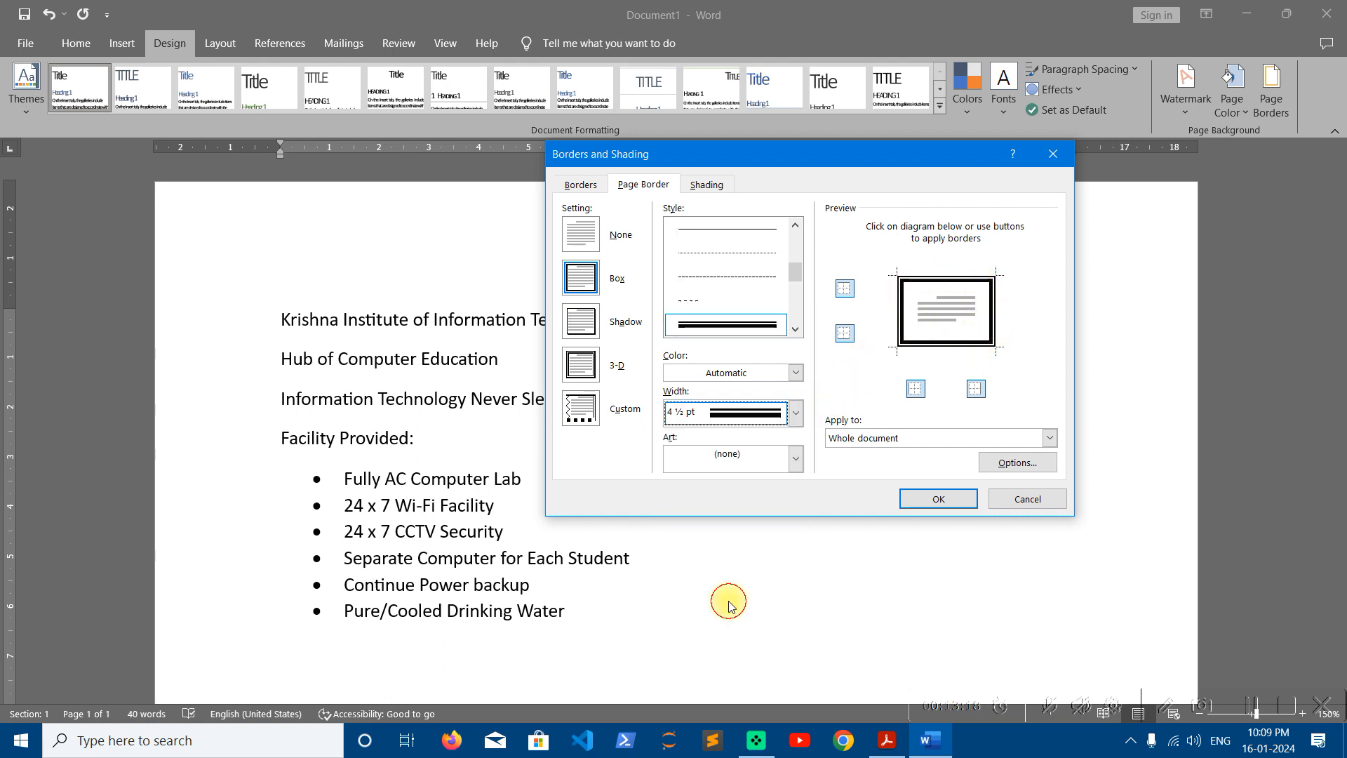
click(723, 454)
click(730, 372)
click(729, 373)
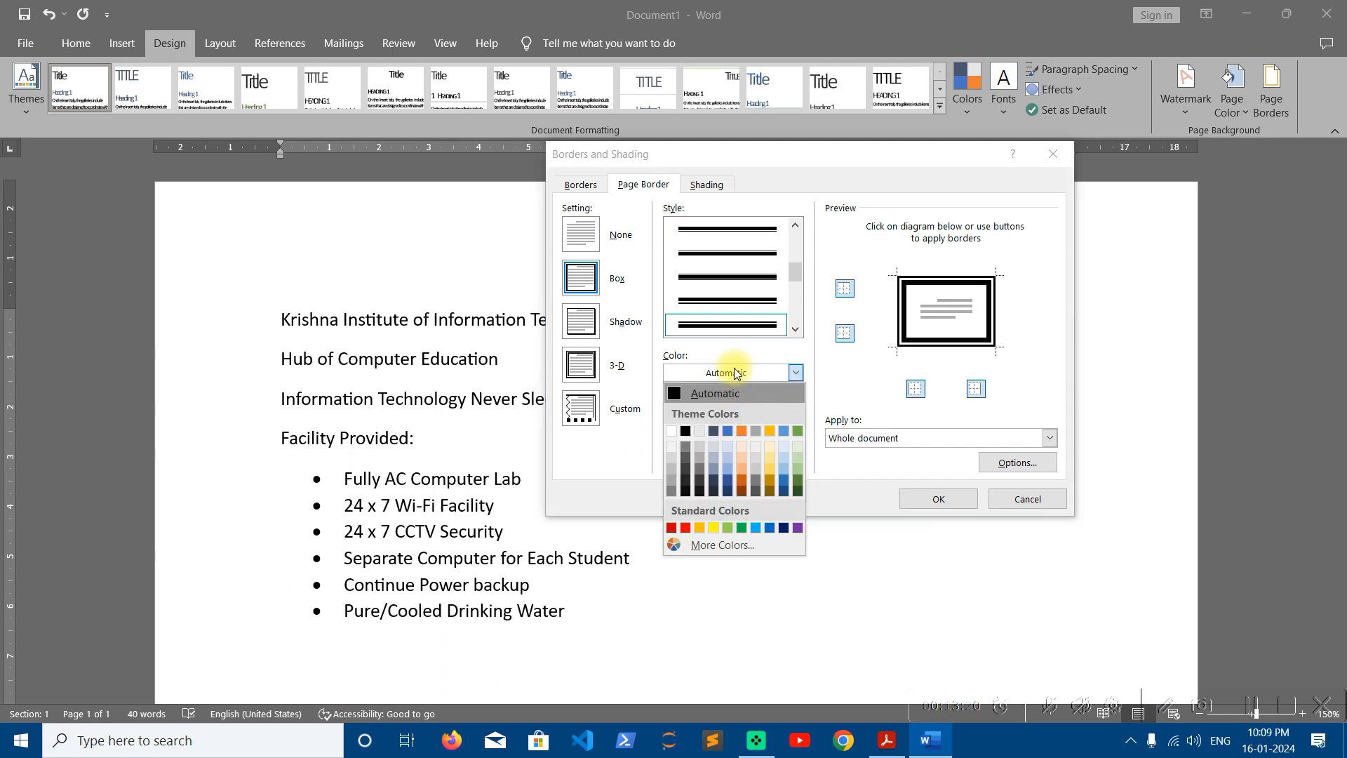
click(784, 528)
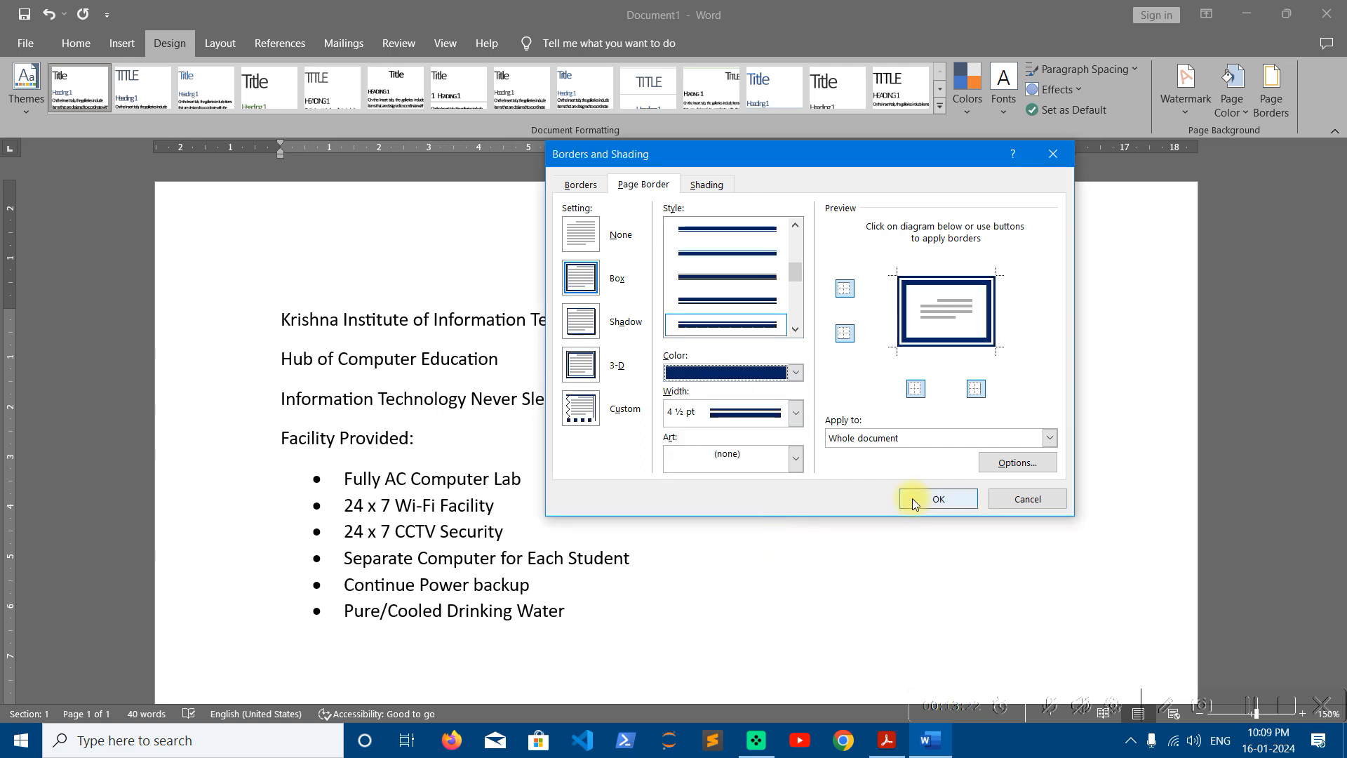
click(922, 499)
Step: Review the border along the page and set the page color to Green, Accent 6, Lighter 60%
scroll(791, 461, down, 5)
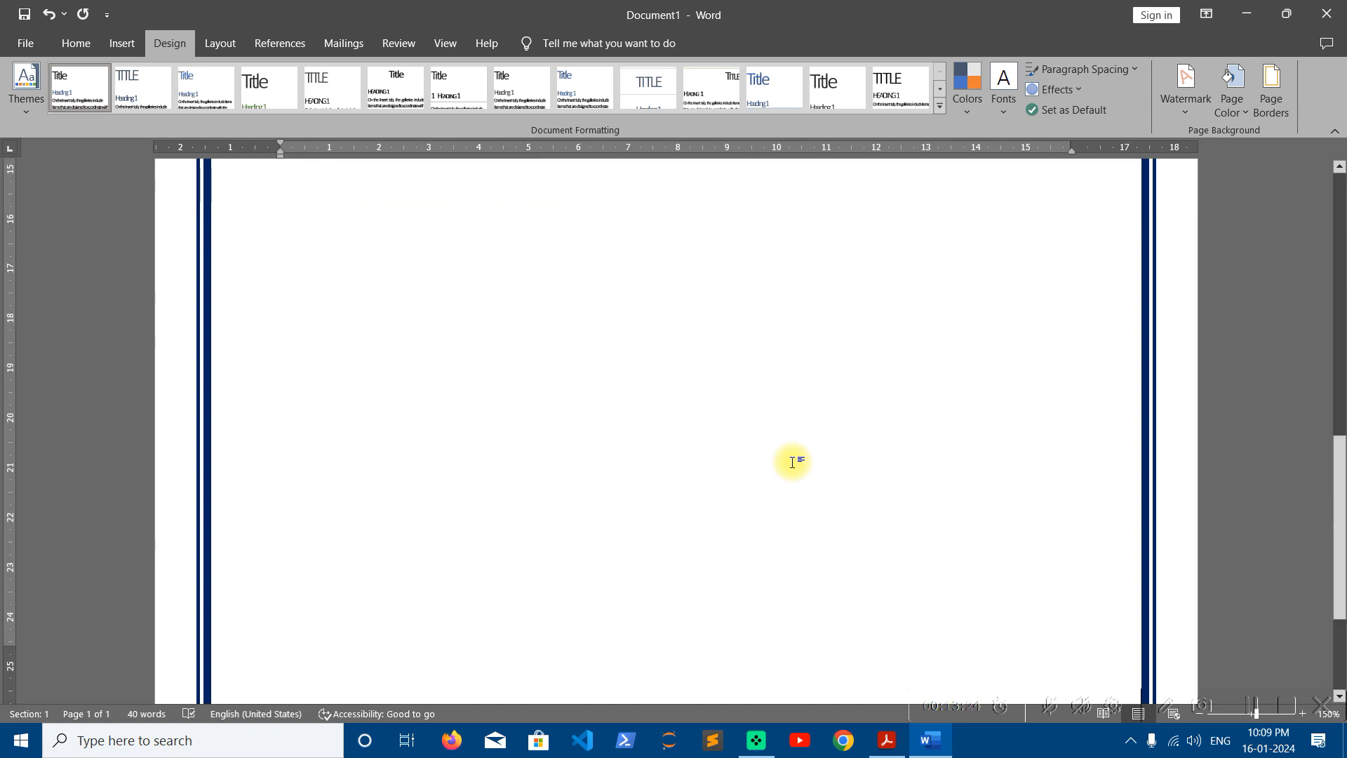
scroll(793, 462, up, 4)
scroll(789, 456, up, 1)
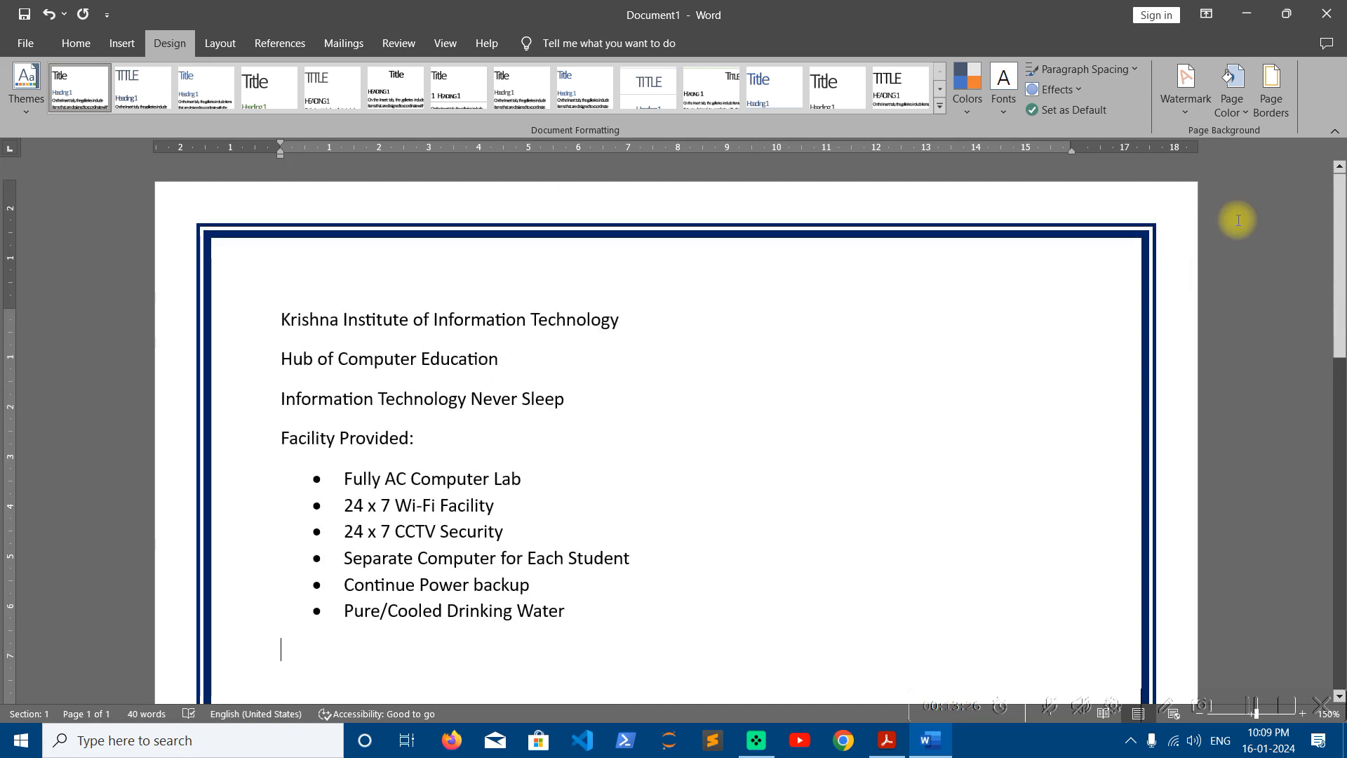
click(1234, 109)
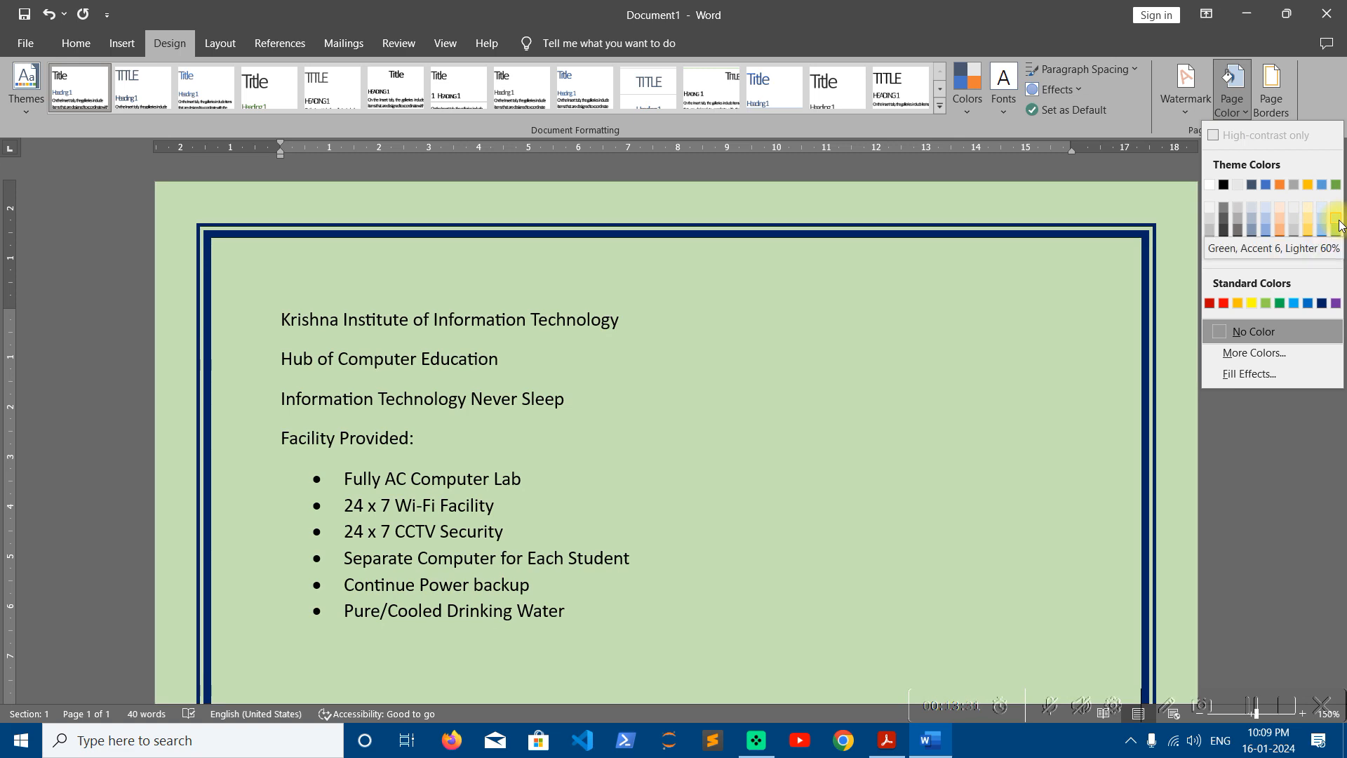
click(1337, 222)
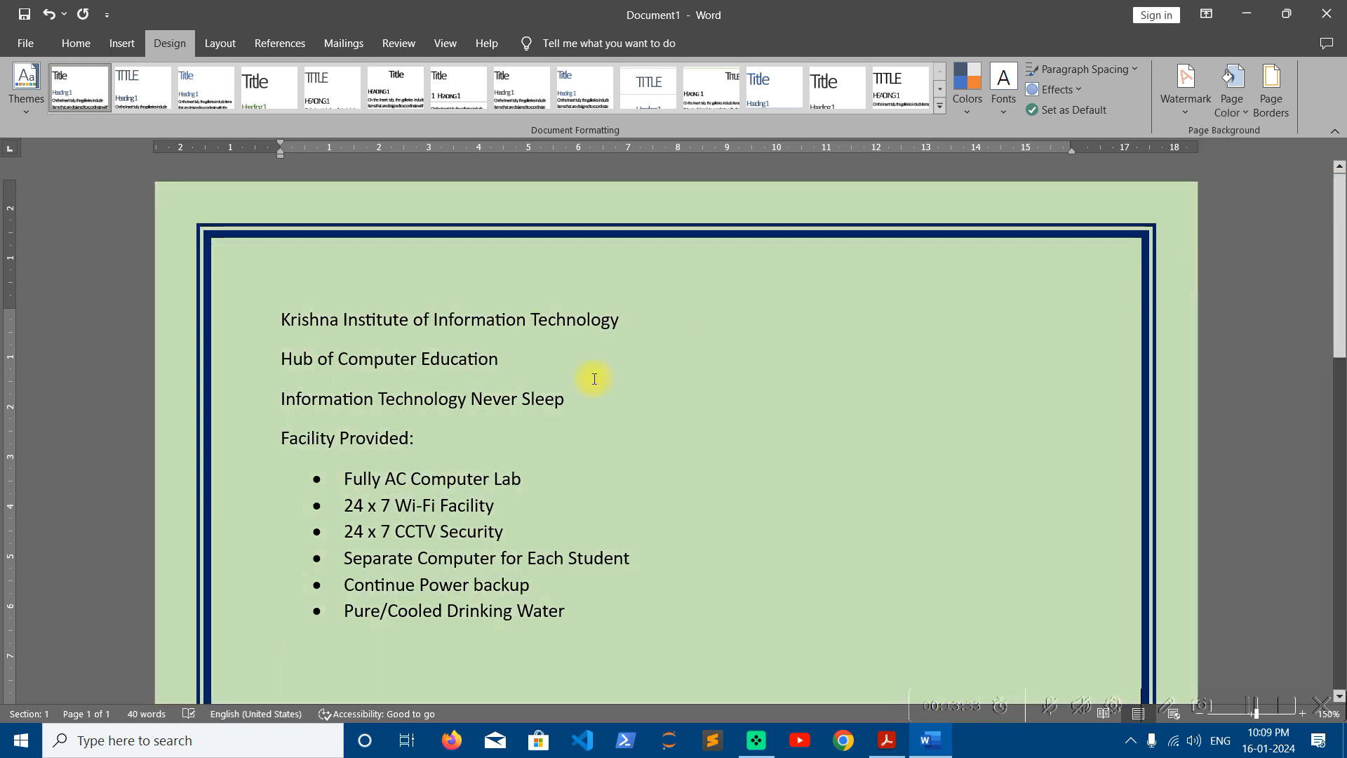
Step: Apply the blue text effect preset with white outline and hard shadow to the three heading lines above "Facility Provided:"
click(69, 48)
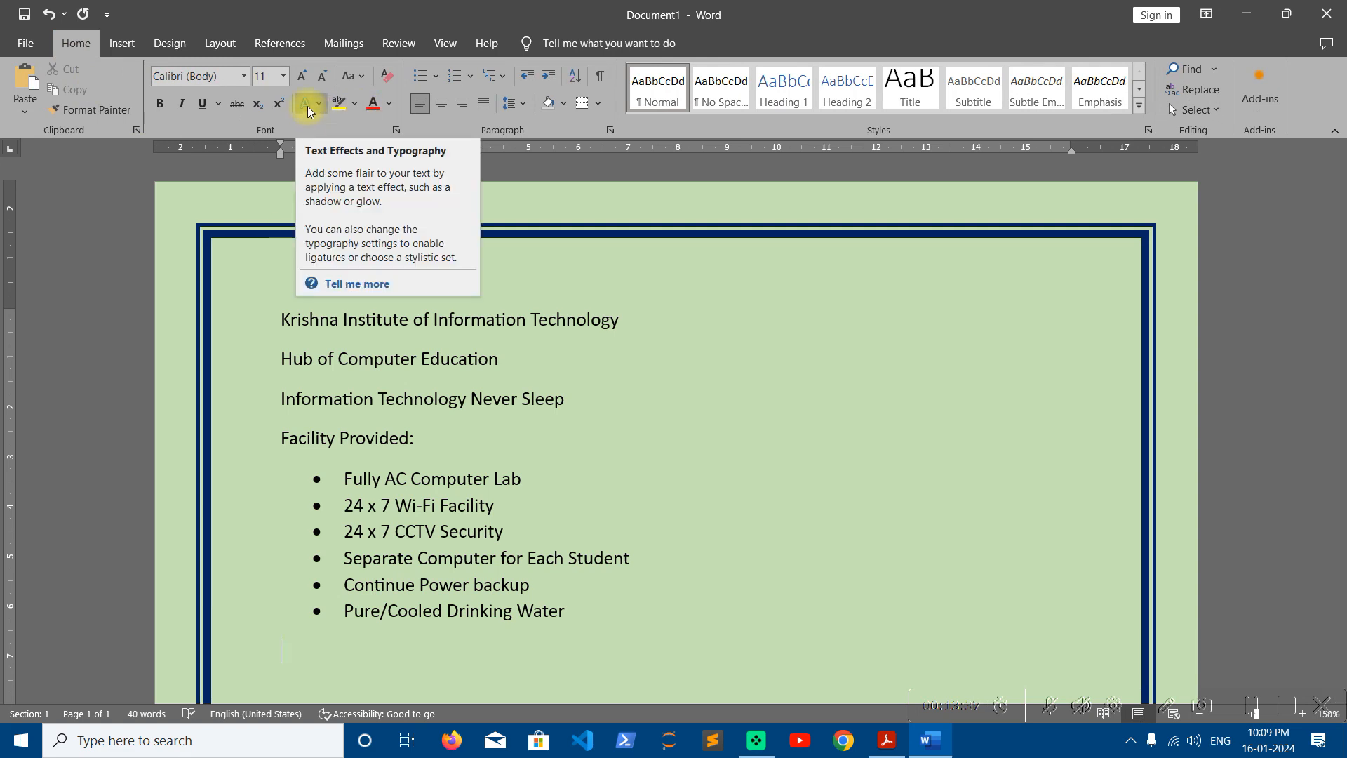
click(575, 403)
drag(478, 385, 225, 301)
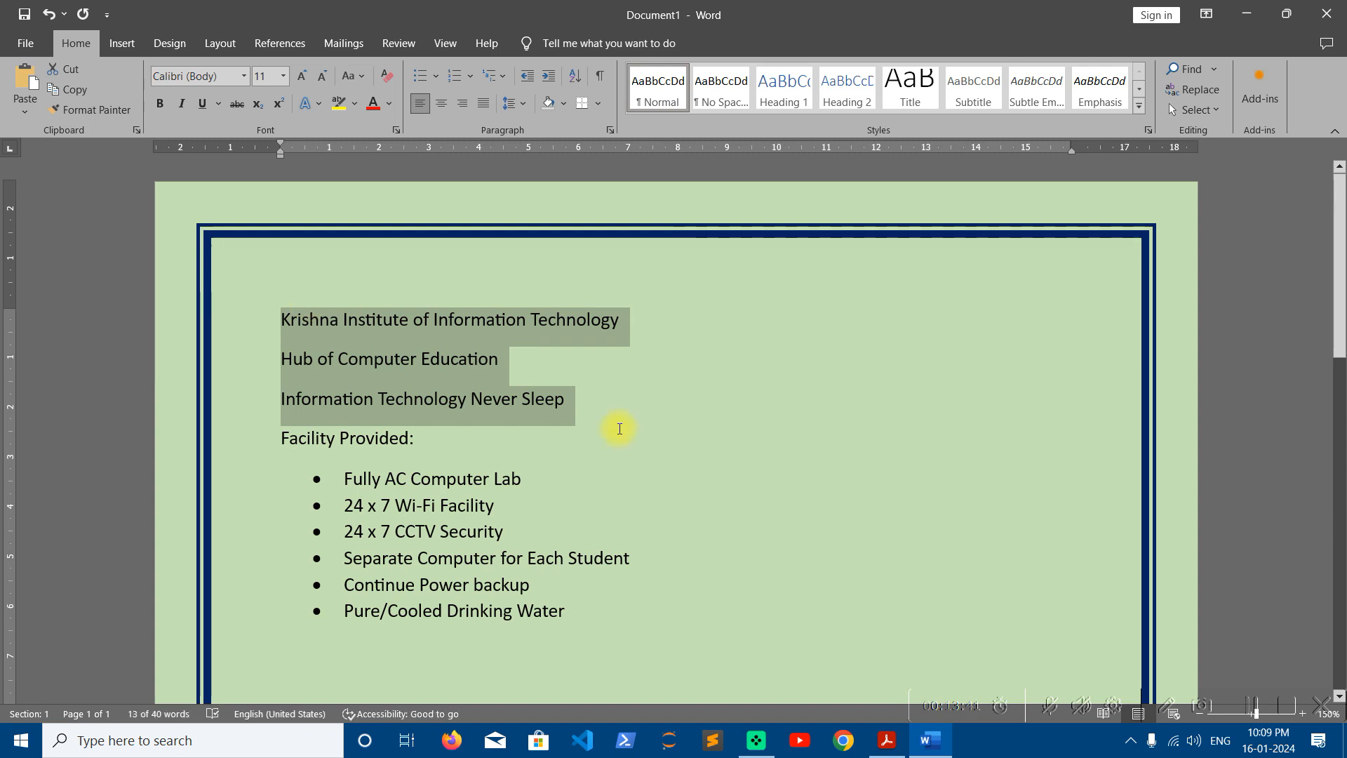
click(306, 107)
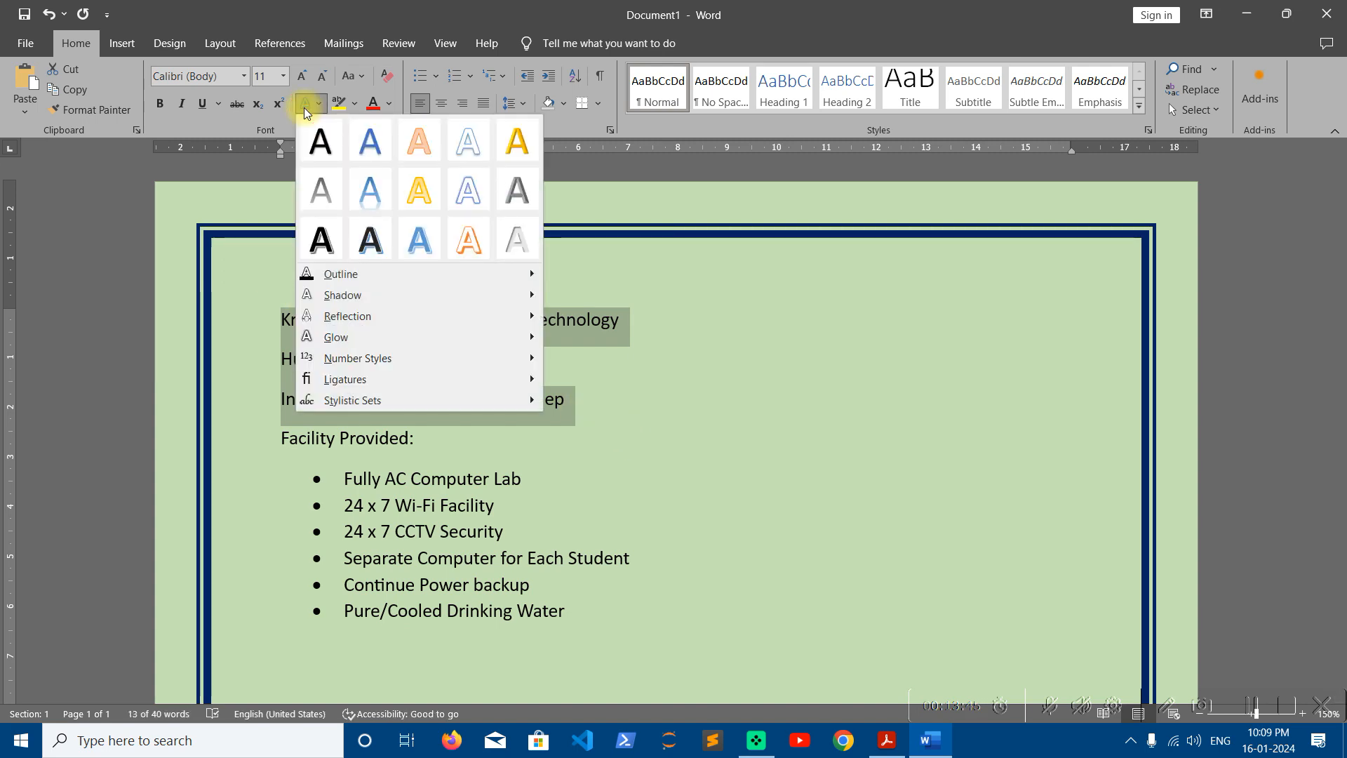
click(424, 249)
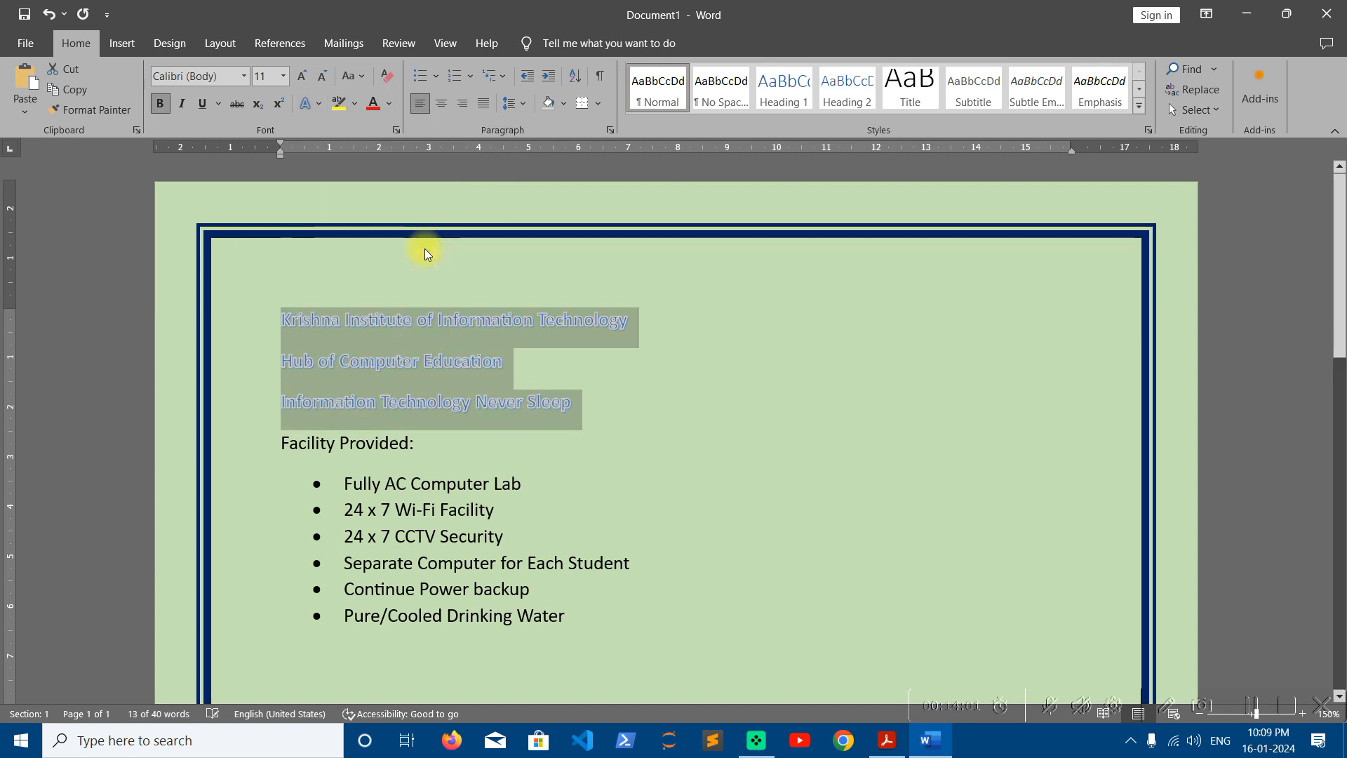
Step: Enlarge the three heading lines to font size 24
click(302, 80)
click(301, 79)
click(302, 80)
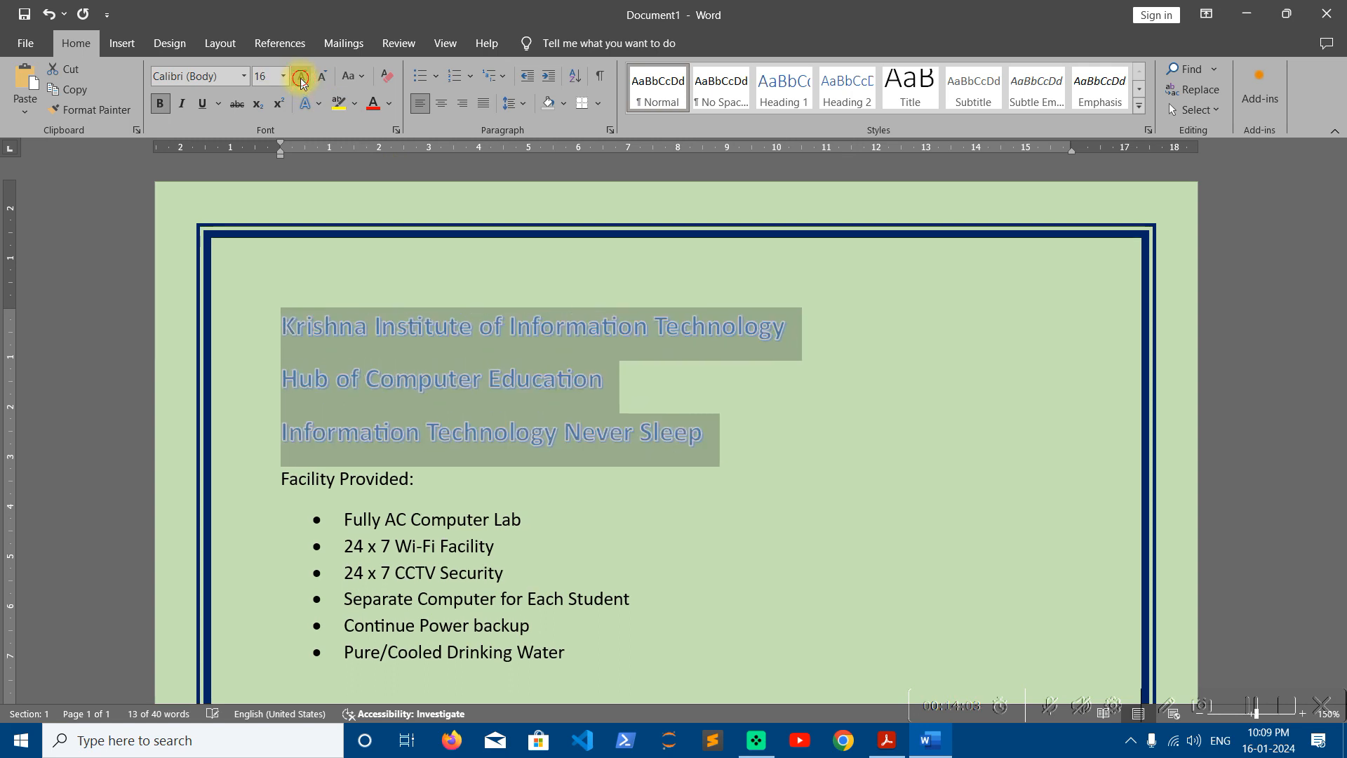
click(302, 80)
click(302, 80)
click(302, 80)
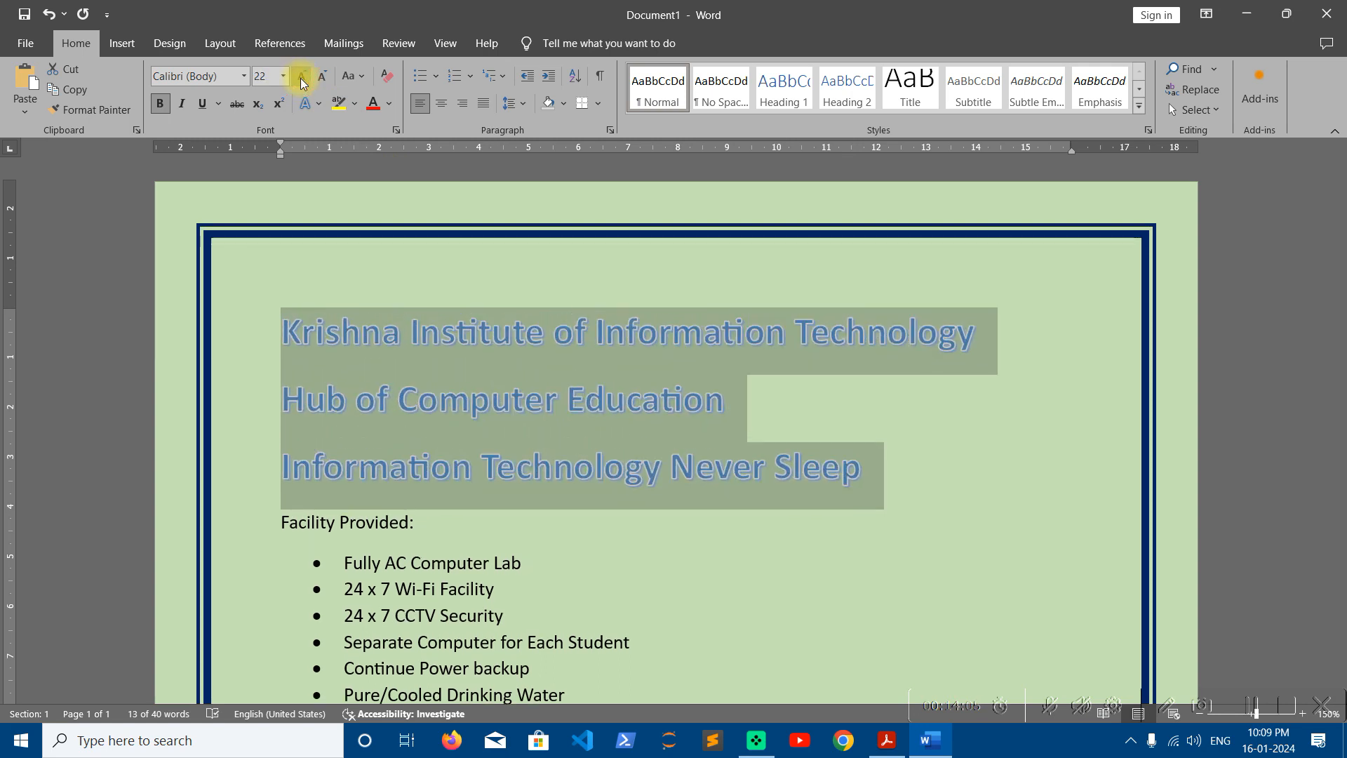
click(303, 84)
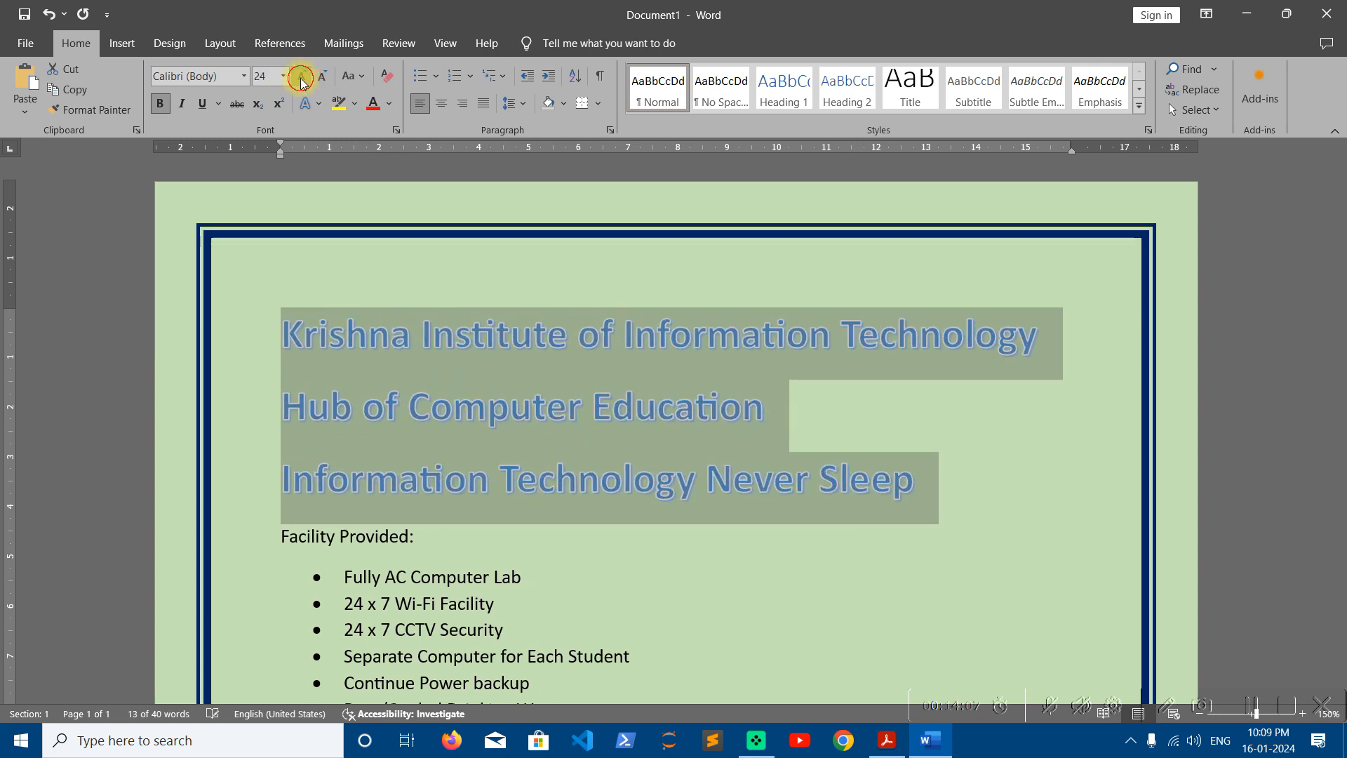
Step: Set the three heading lines above "Facility Provided:" to font size 24 and center them
click(303, 84)
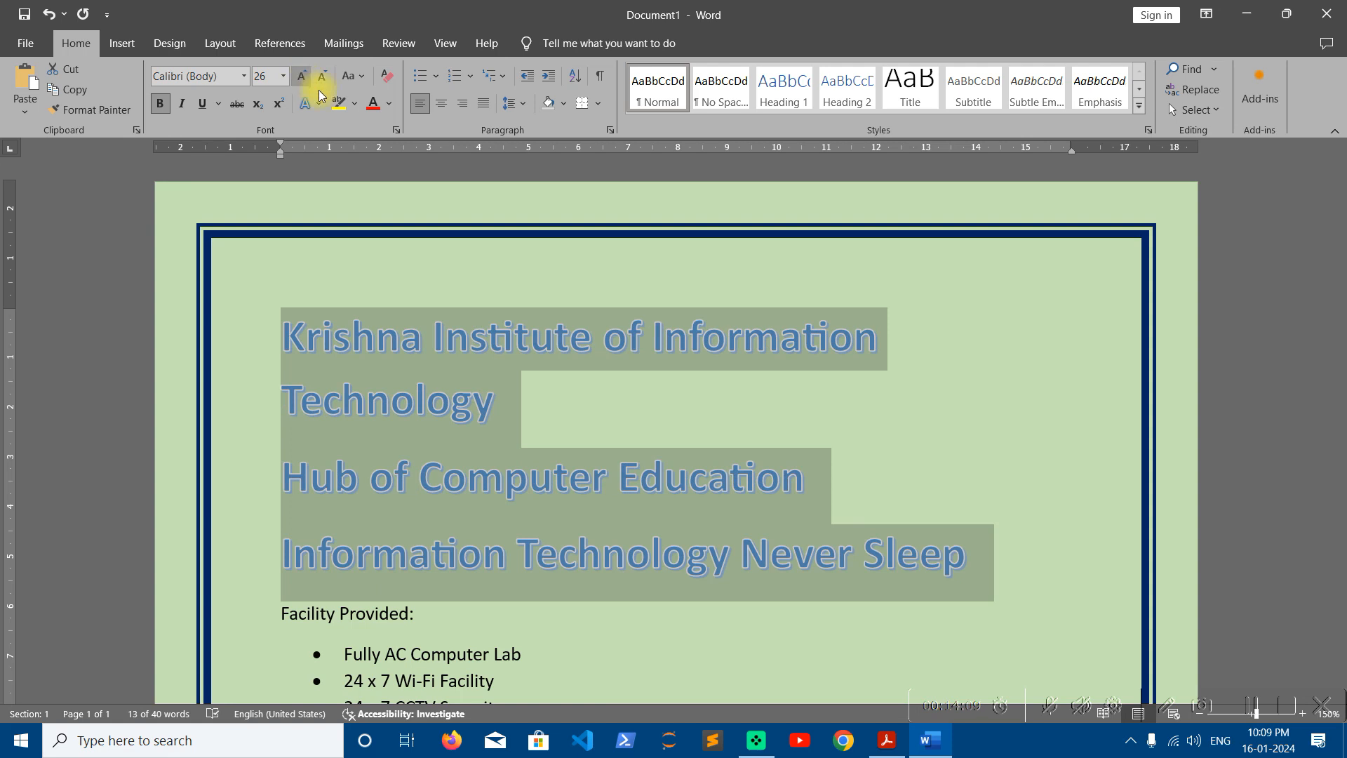
click(323, 78)
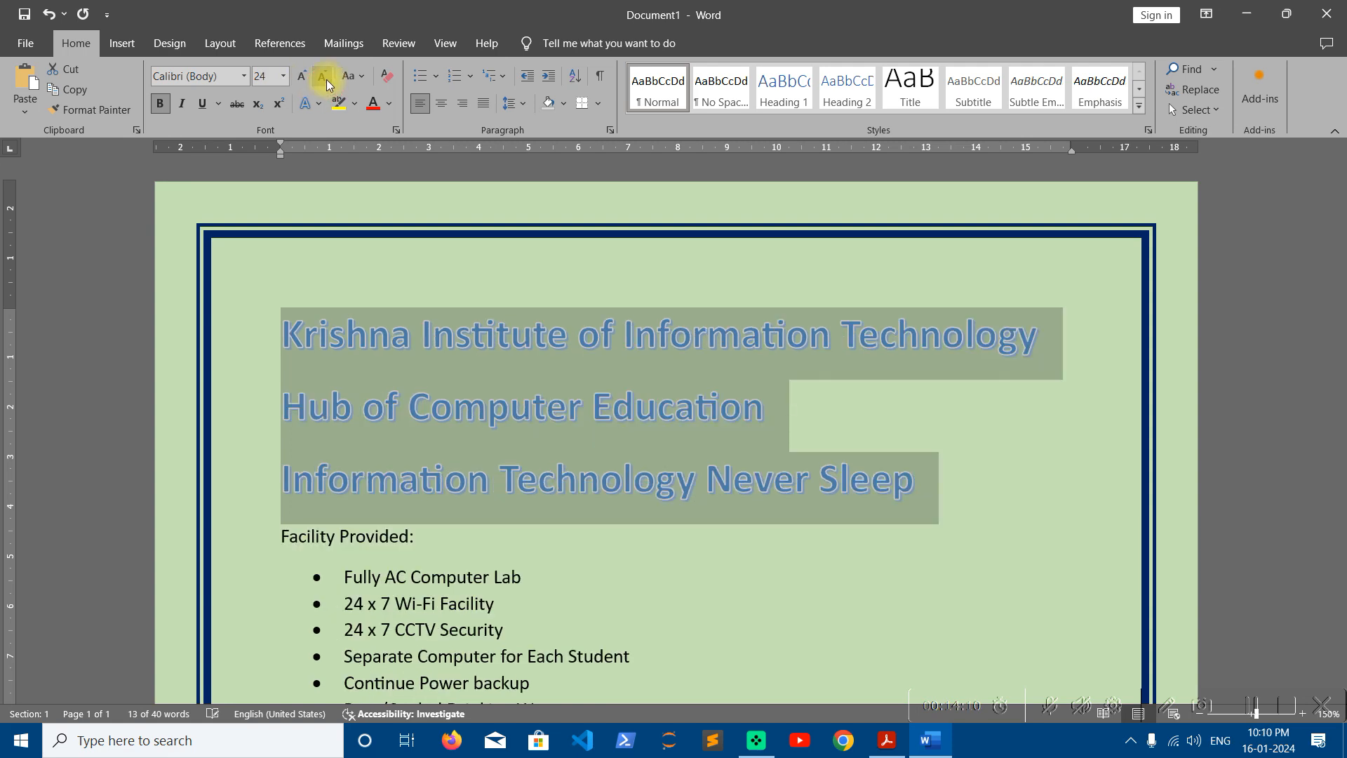
click(441, 103)
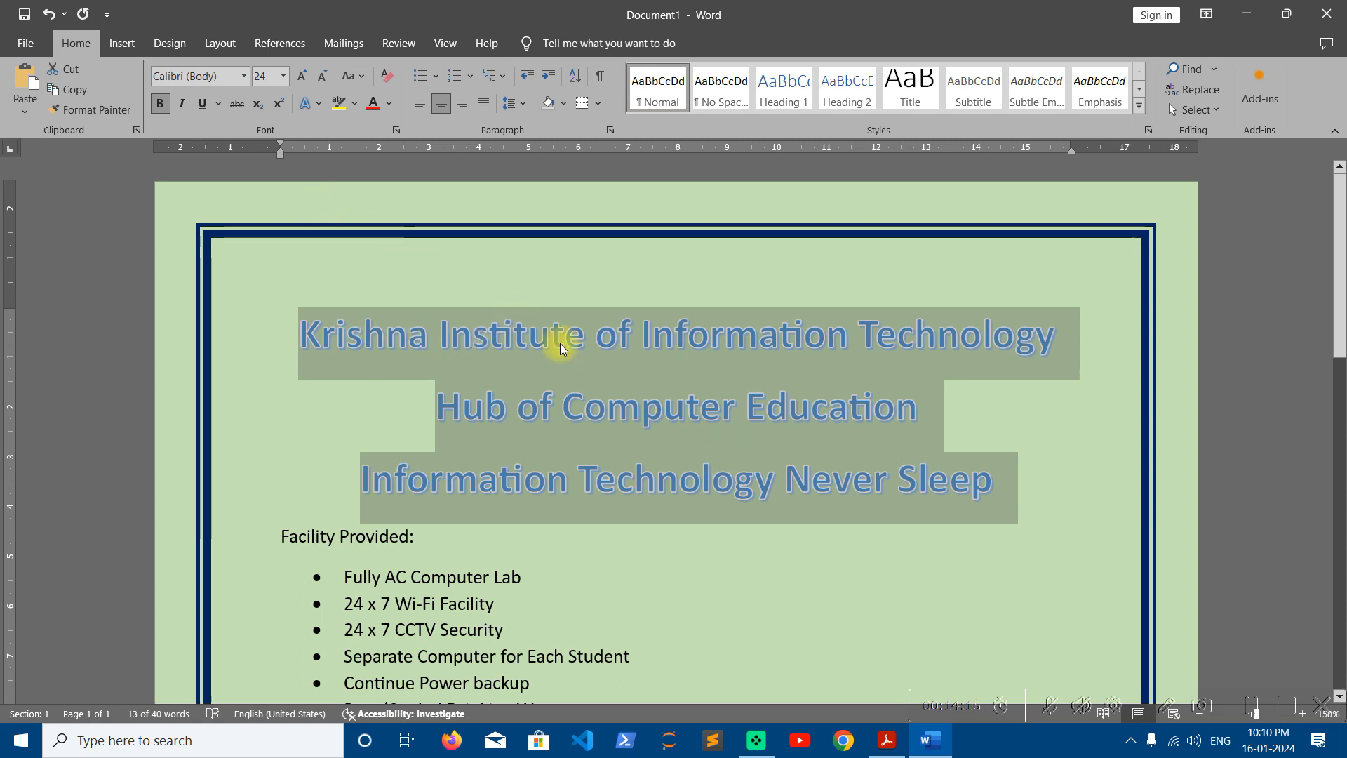
click(693, 452)
Step: Apply the white text effect preset with orange outline and hard shadow to the "Facility Provided:" line
scroll(517, 380, down, 2)
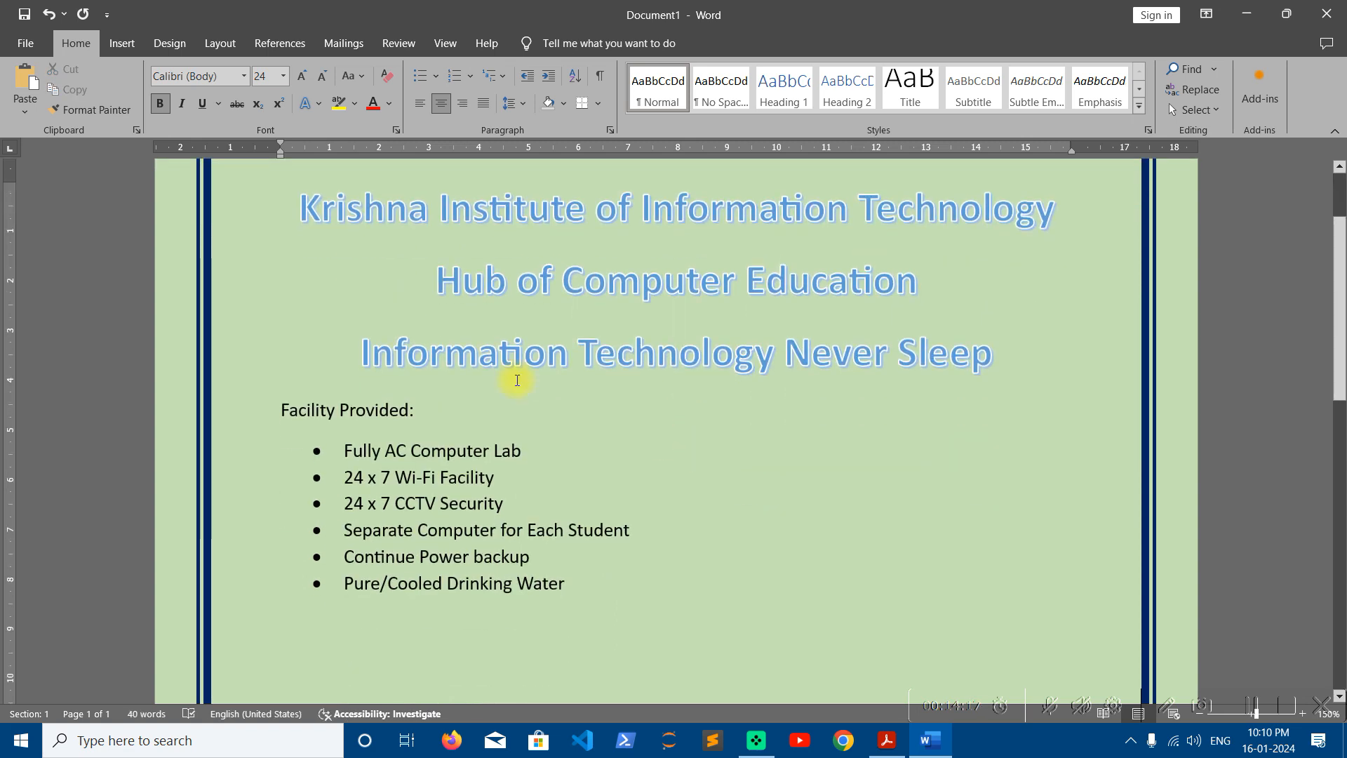
drag(445, 408, 310, 409)
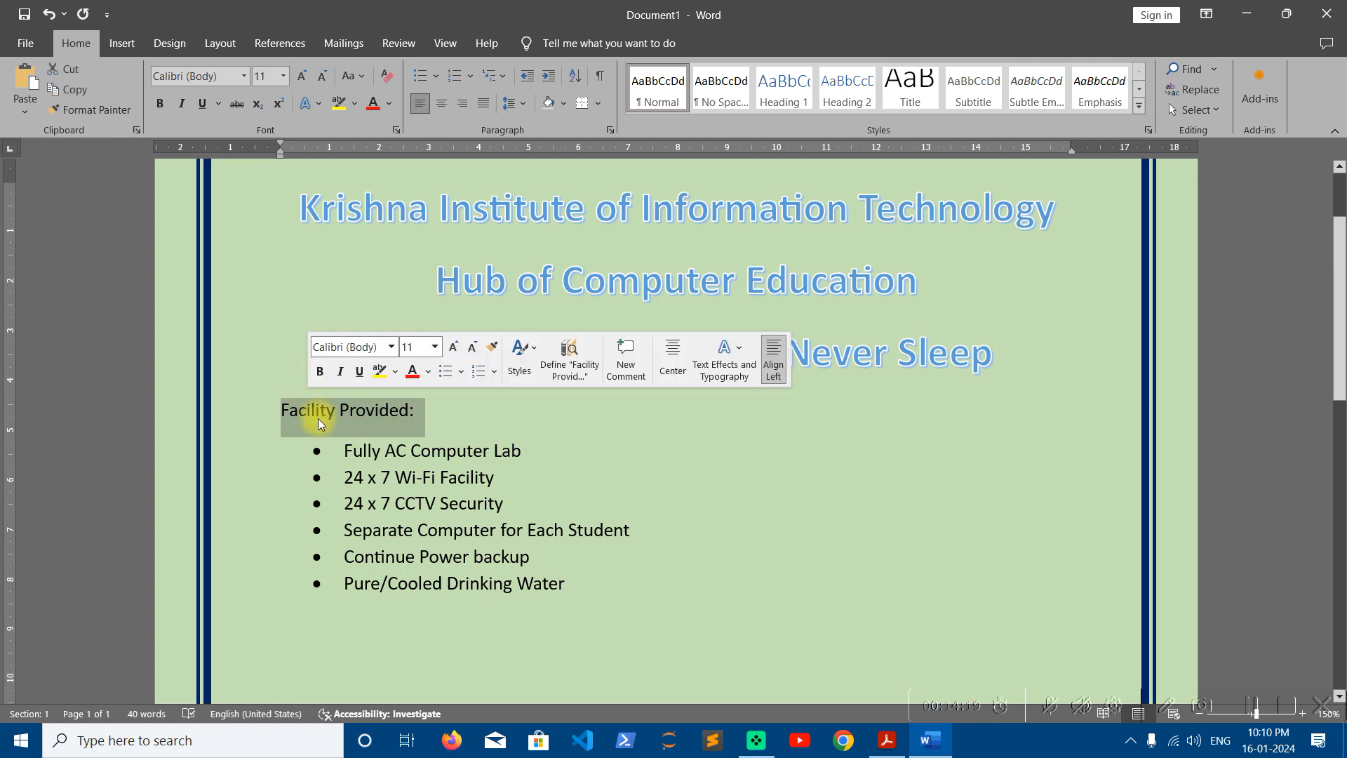
click(308, 104)
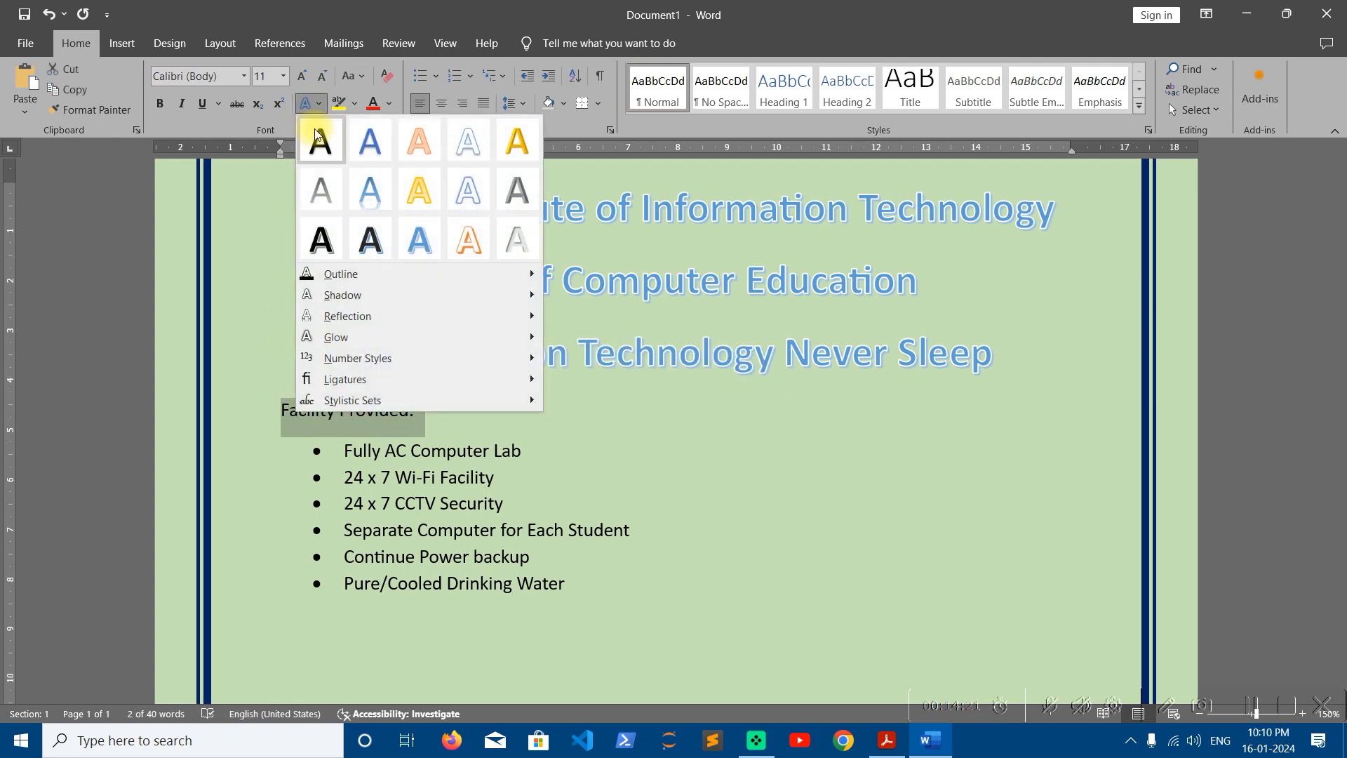
click(466, 241)
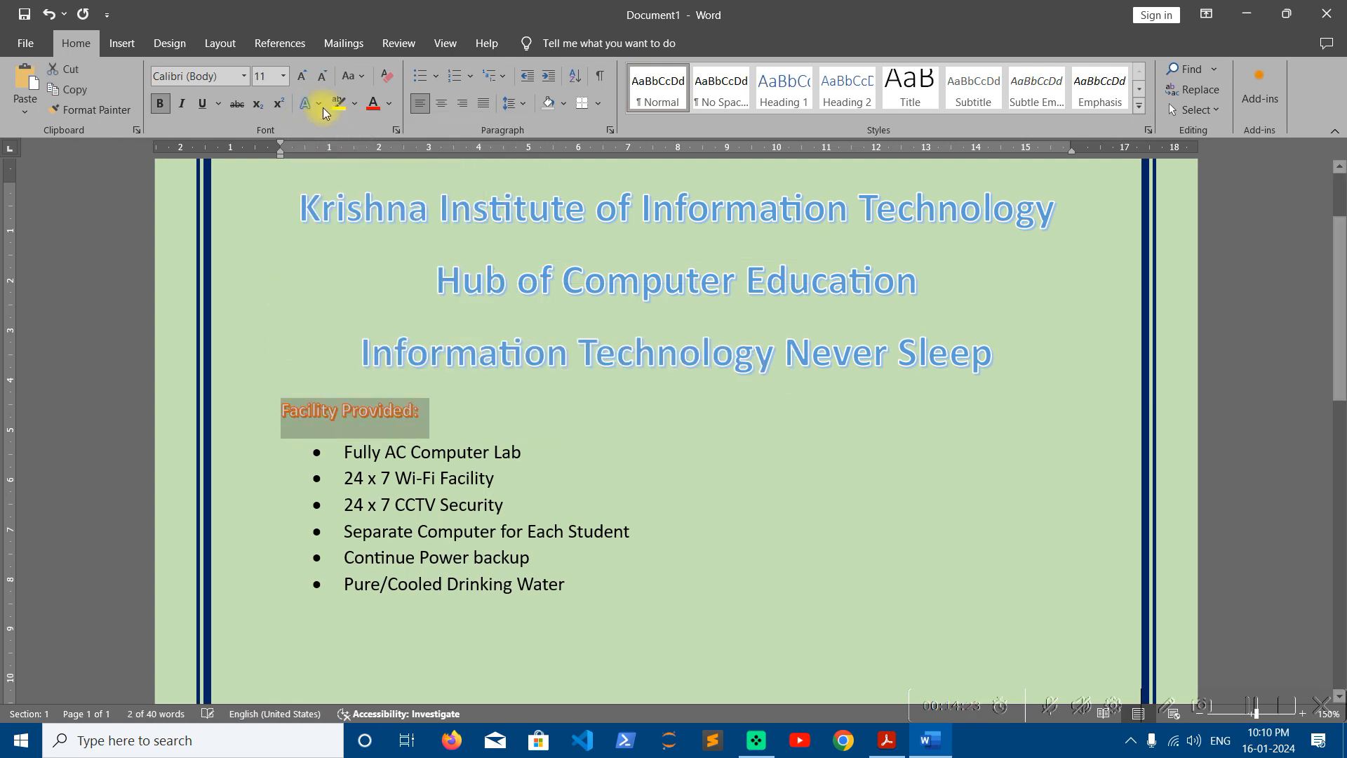
Step: Enlarge the "Facility Provided:" line to font size 18
click(308, 83)
click(309, 82)
click(309, 83)
click(309, 83)
click(309, 83)
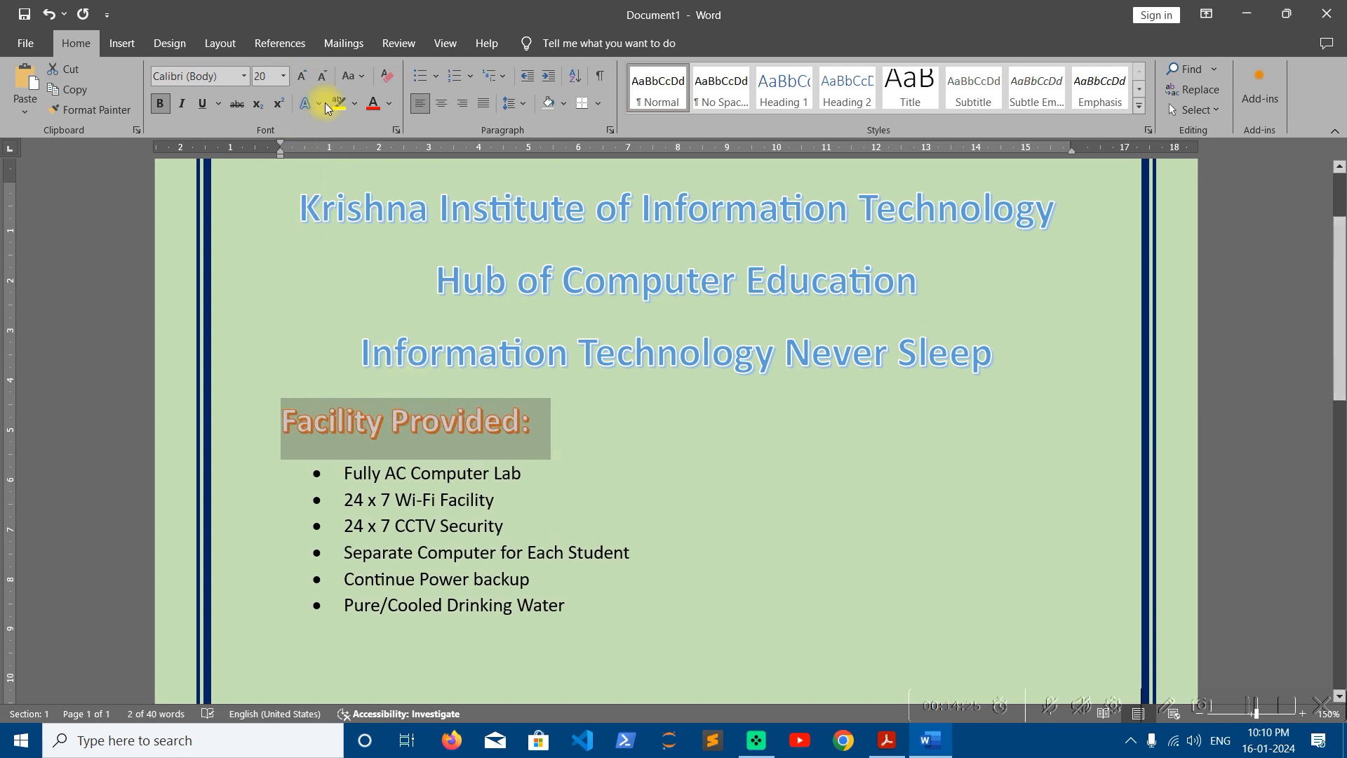
click(323, 78)
Step: Apply the blue text effect preset with white outline and hard shadow to the six facility bullets
click(496, 574)
drag(567, 601, 355, 466)
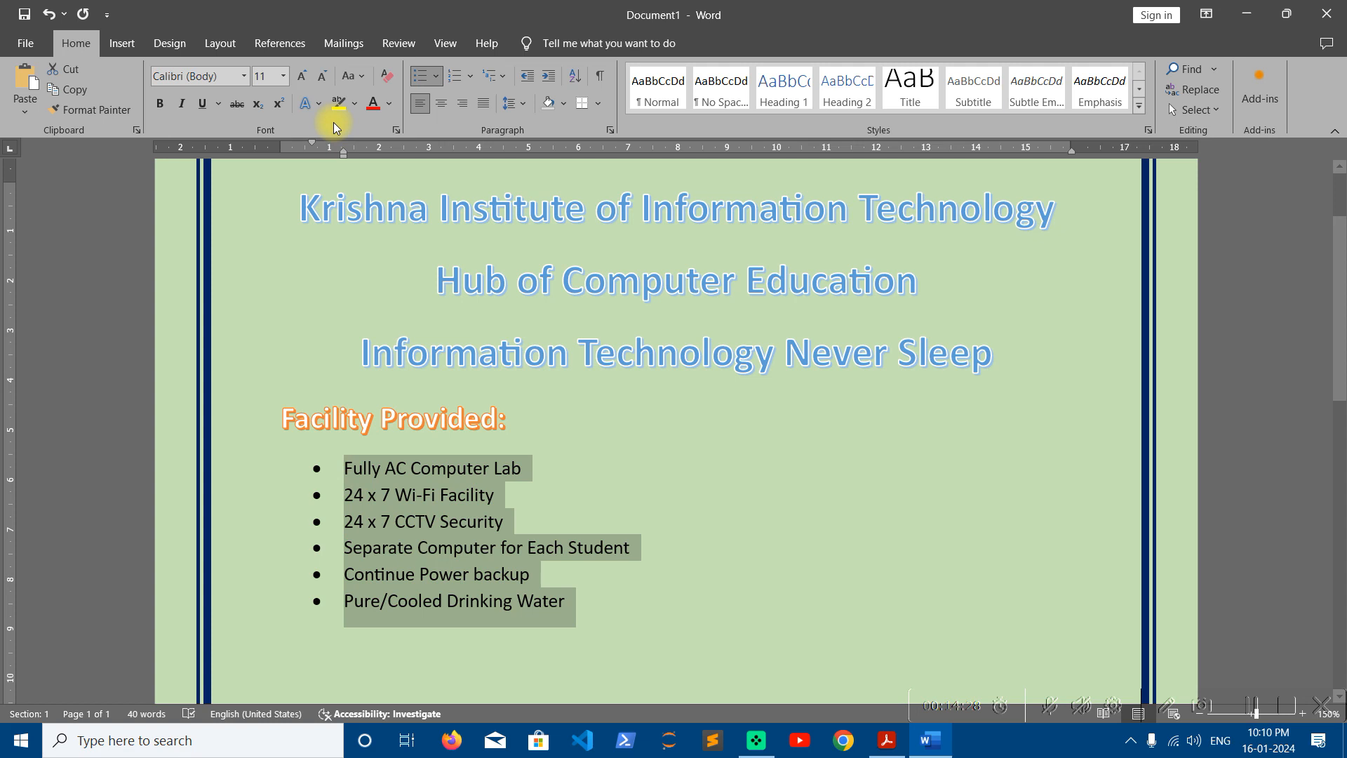
click(312, 103)
click(422, 237)
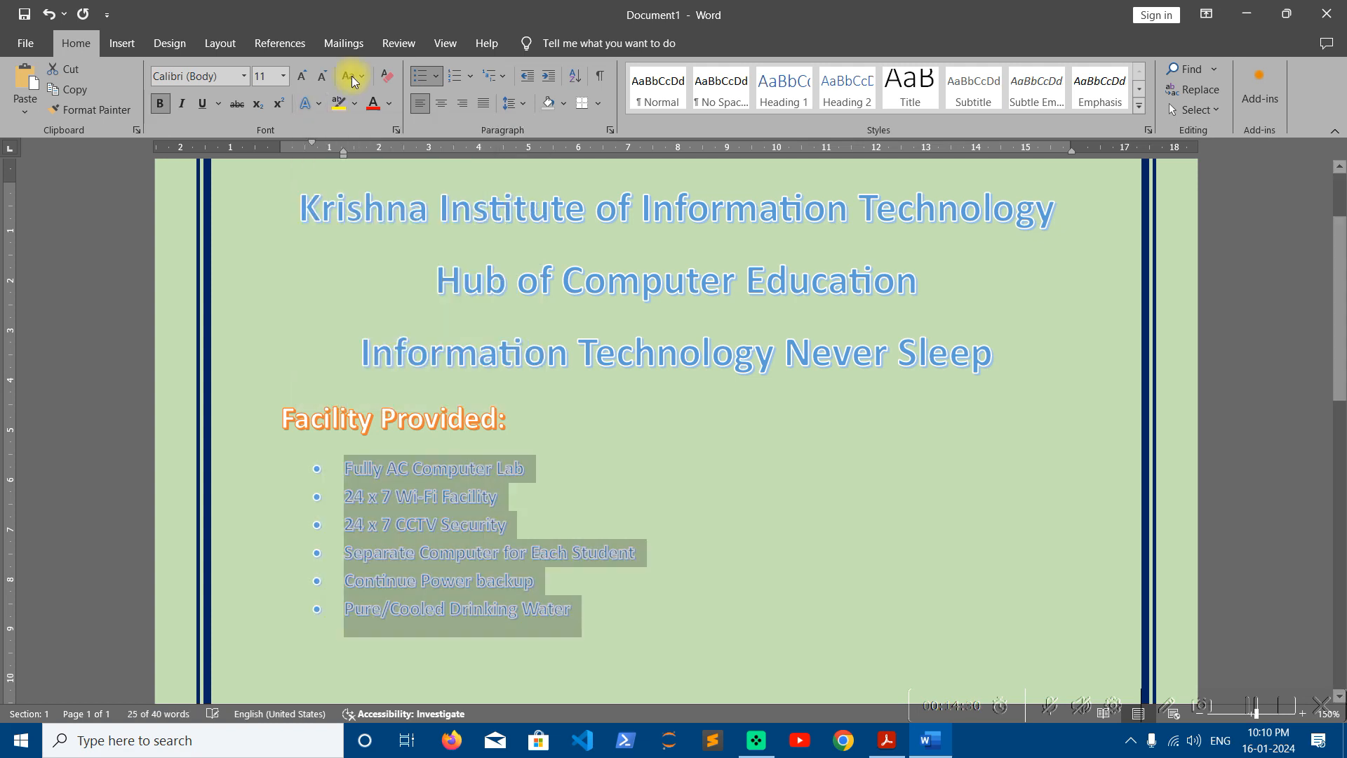
Step: Enlarge the six facility bullets to font size 14
click(304, 79)
click(304, 79)
click(304, 79)
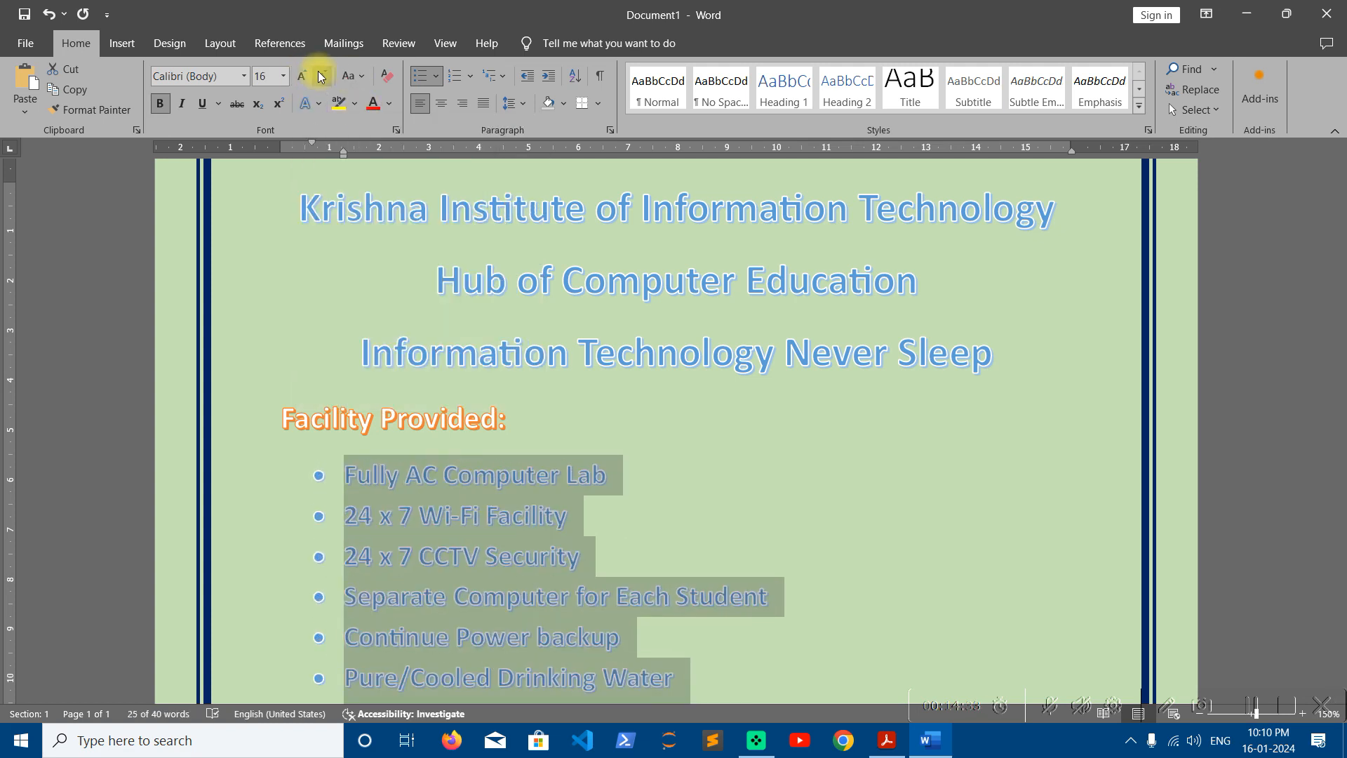
key(ctrl+shift+comma)
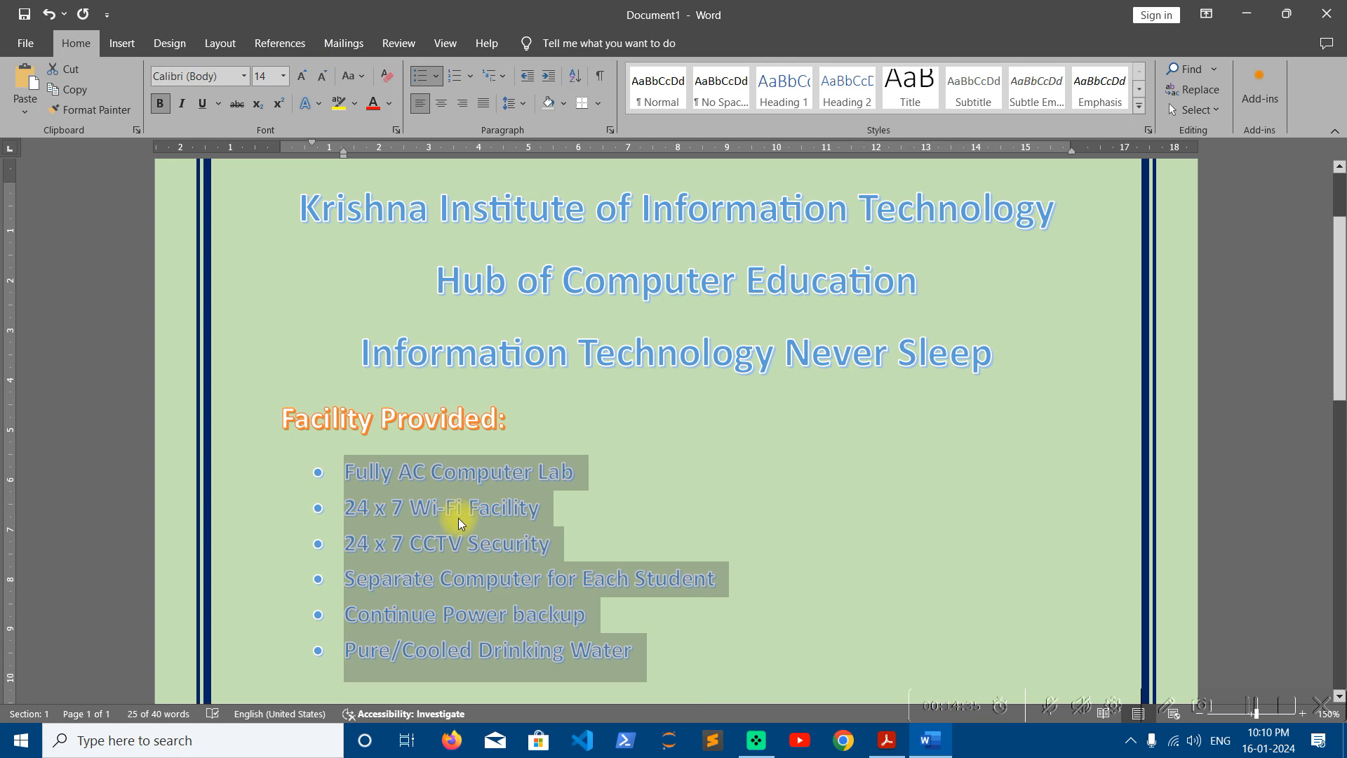
Step: Set the text outline color of the six facility bullets to standard red
click(317, 106)
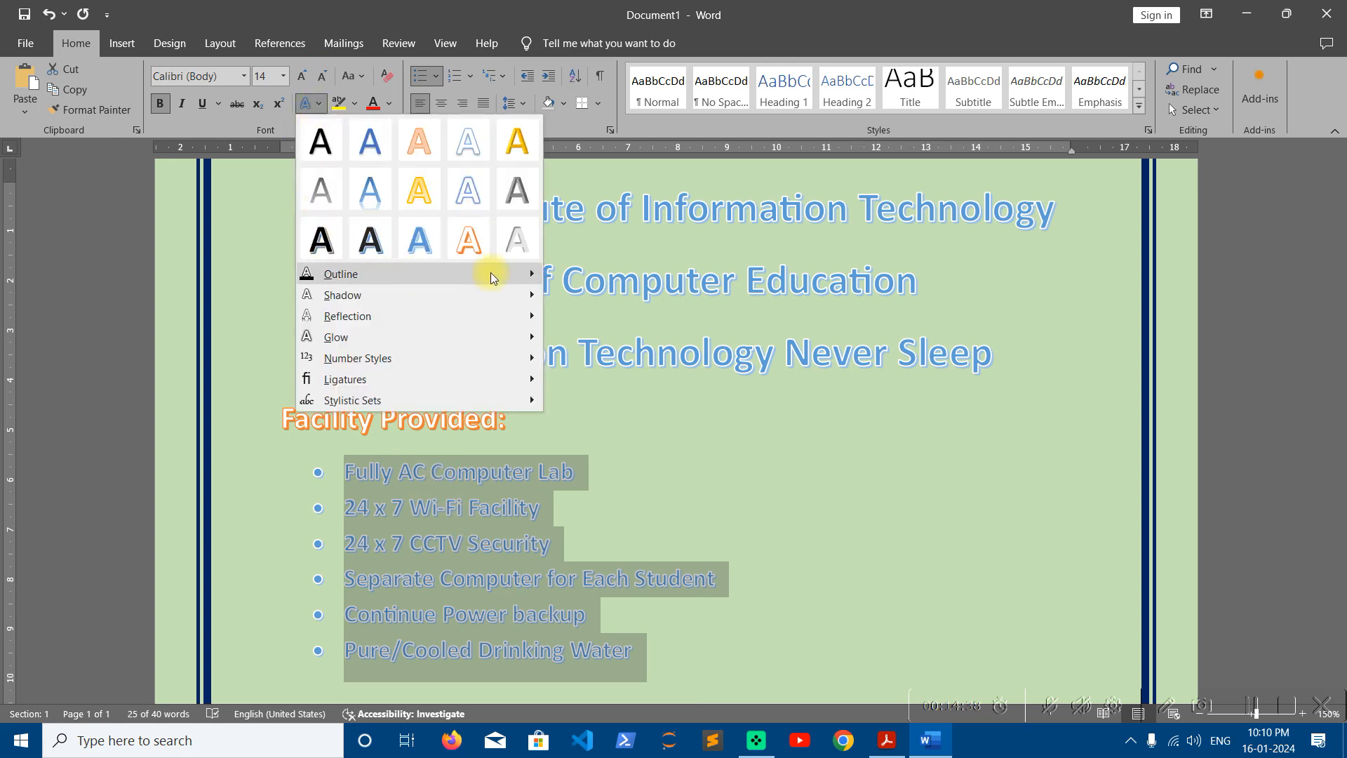
mouse_move(491, 272)
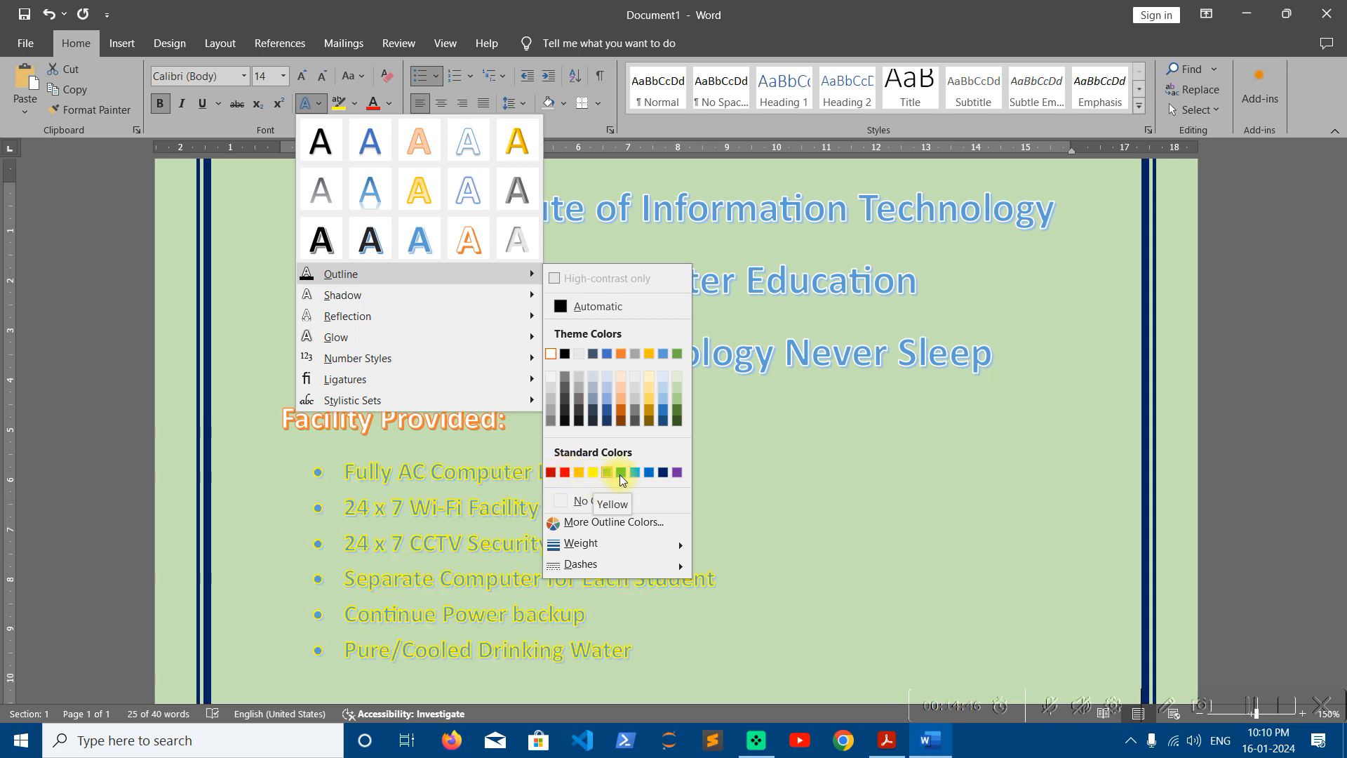
click(676, 475)
Step: Review the text outline and shadow options available for the six facility bullets
click(309, 103)
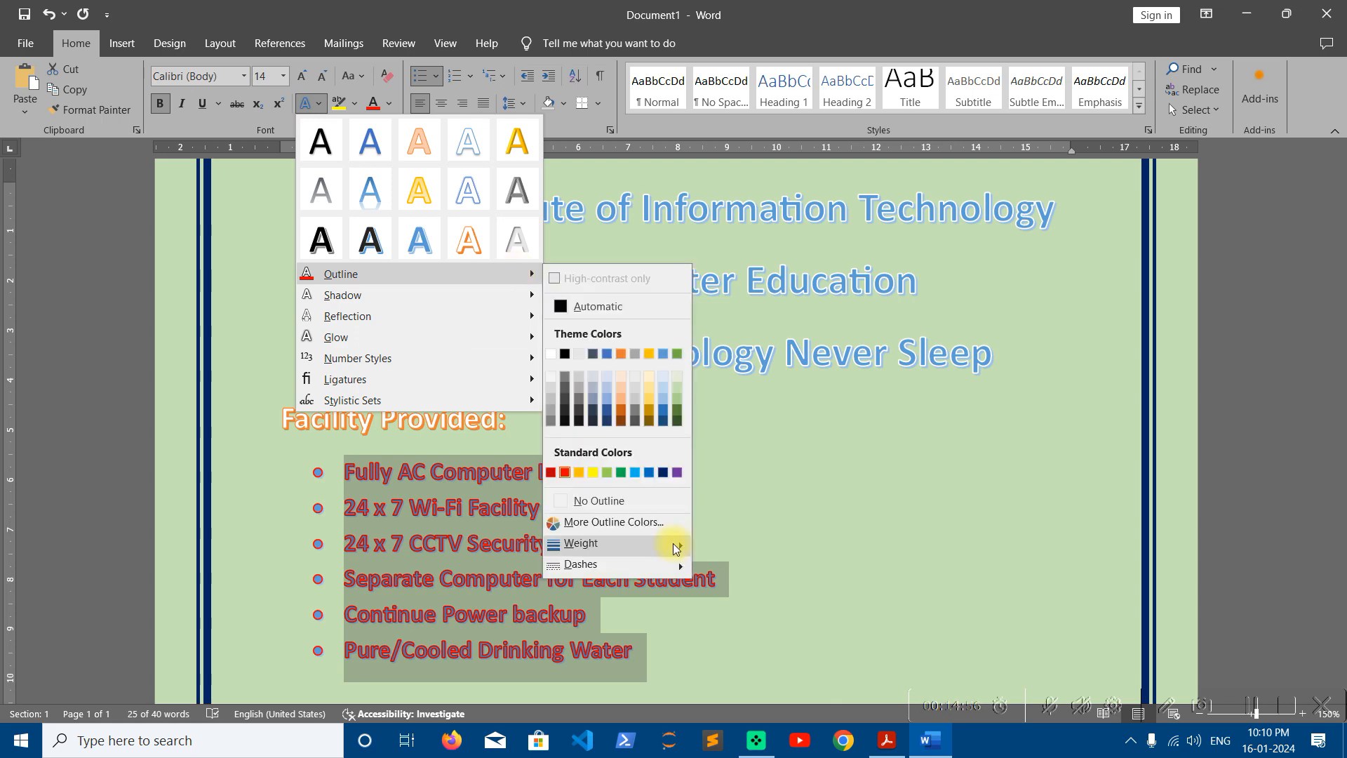
mouse_move(667, 561)
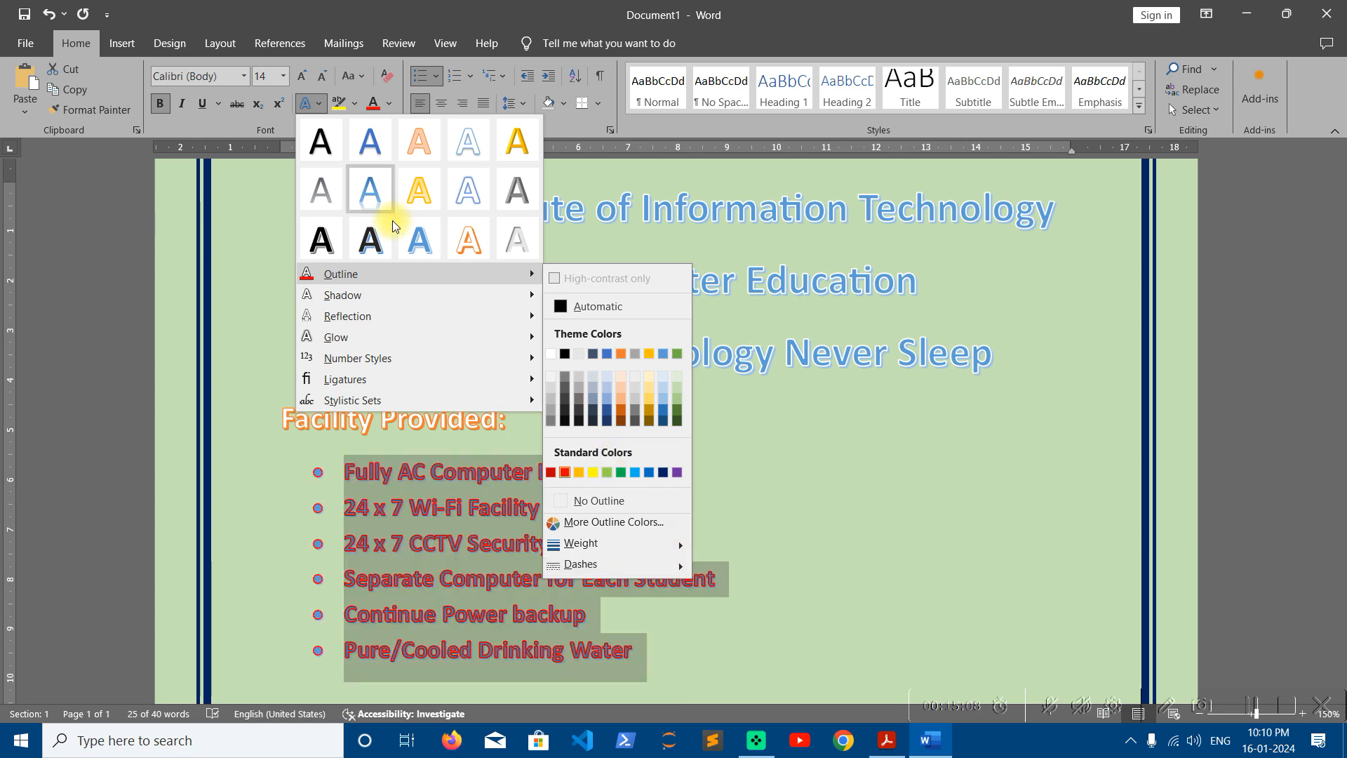
mouse_move(399, 296)
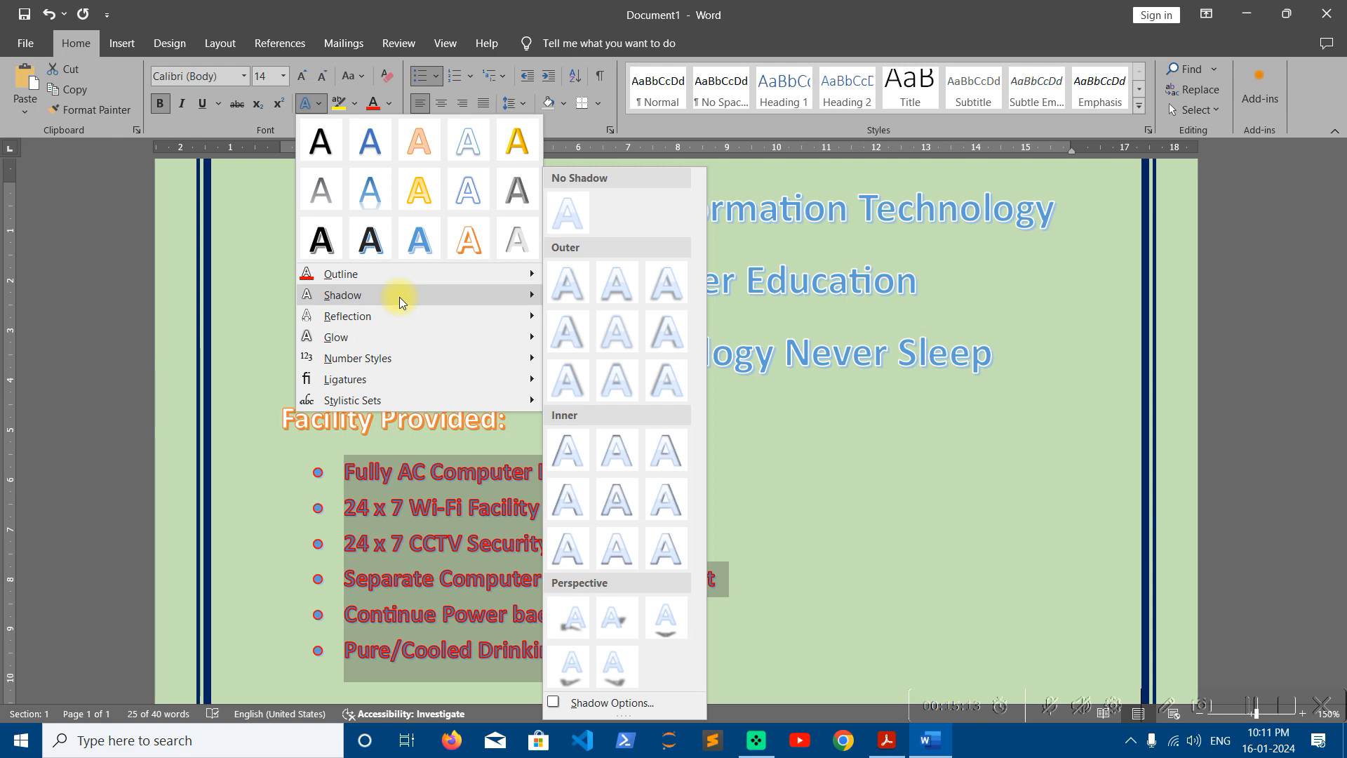
mouse_move(386, 270)
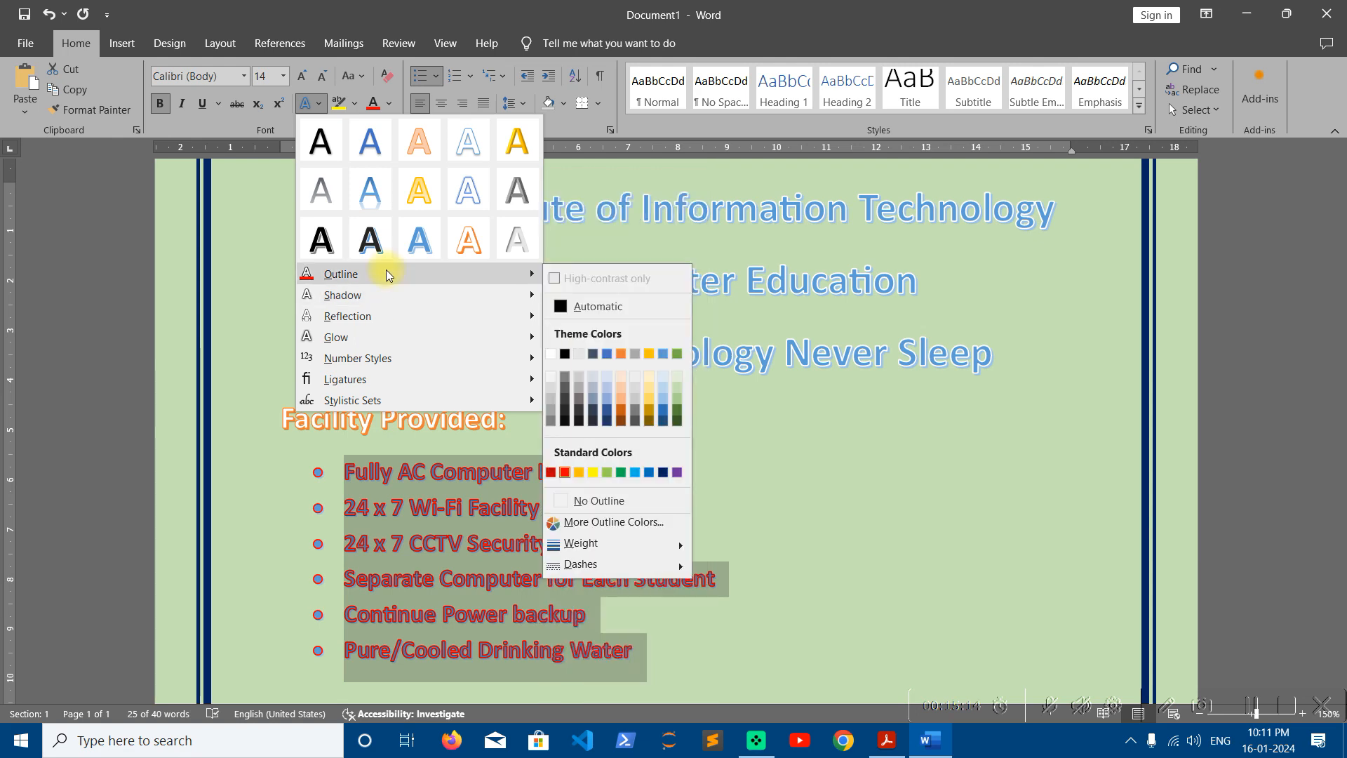
click(484, 417)
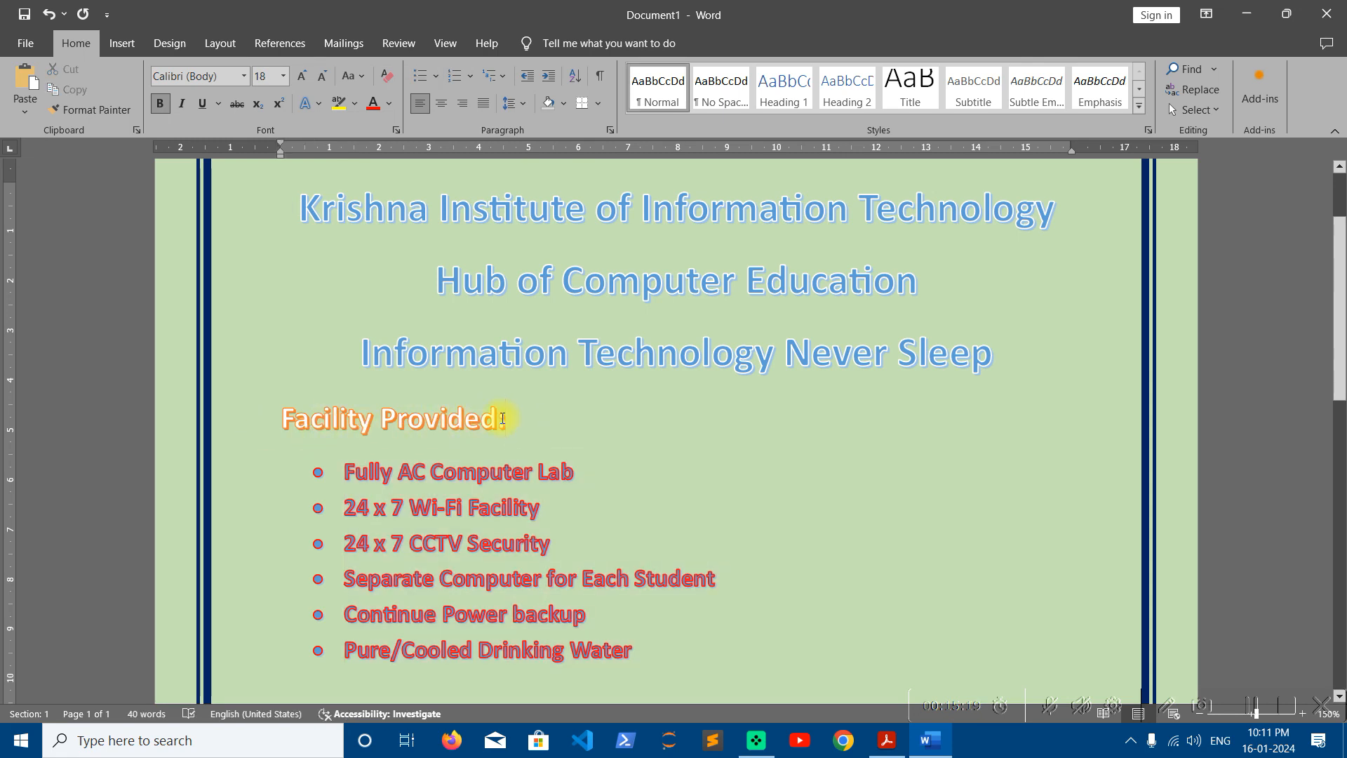
Step: Set the paragraph border line for "Facility Provided:" to a solid single line 2 ¼ pt wide
drag(517, 419, 282, 420)
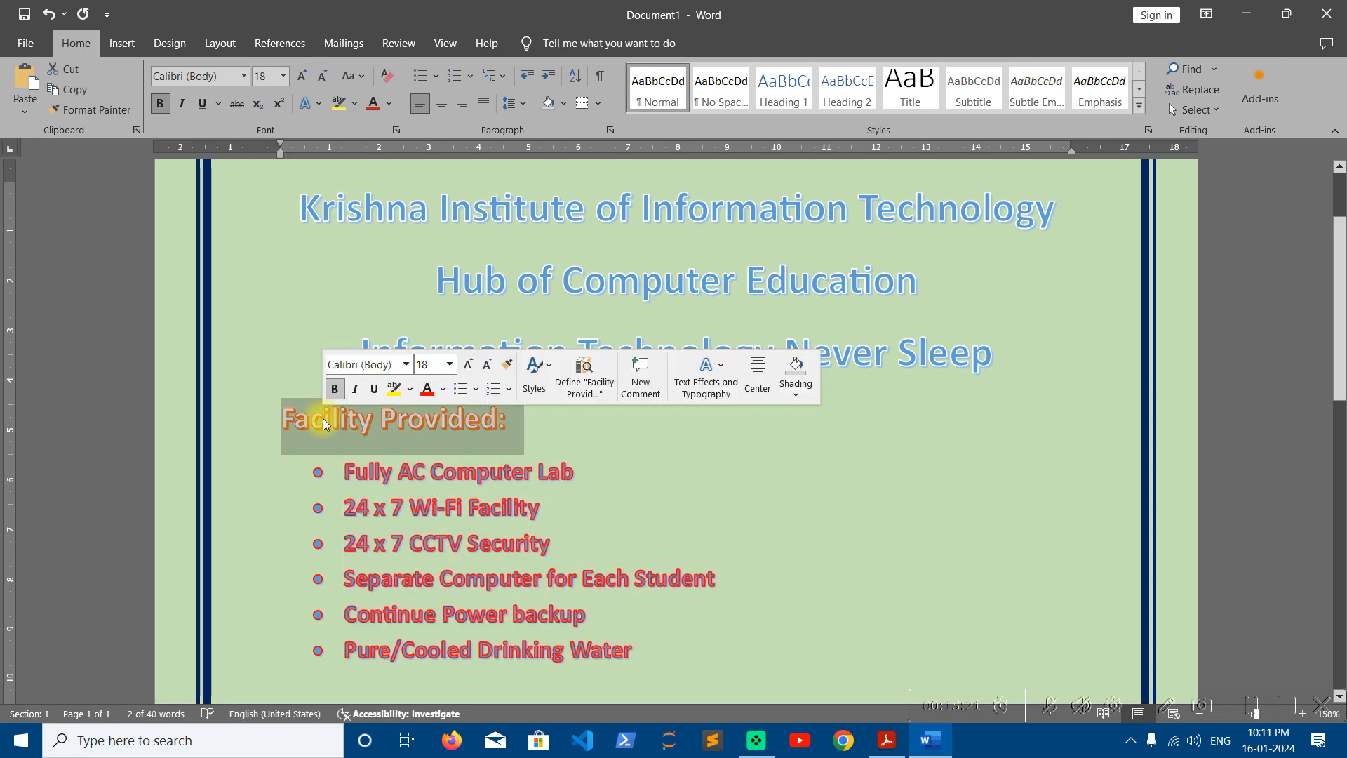
click(464, 419)
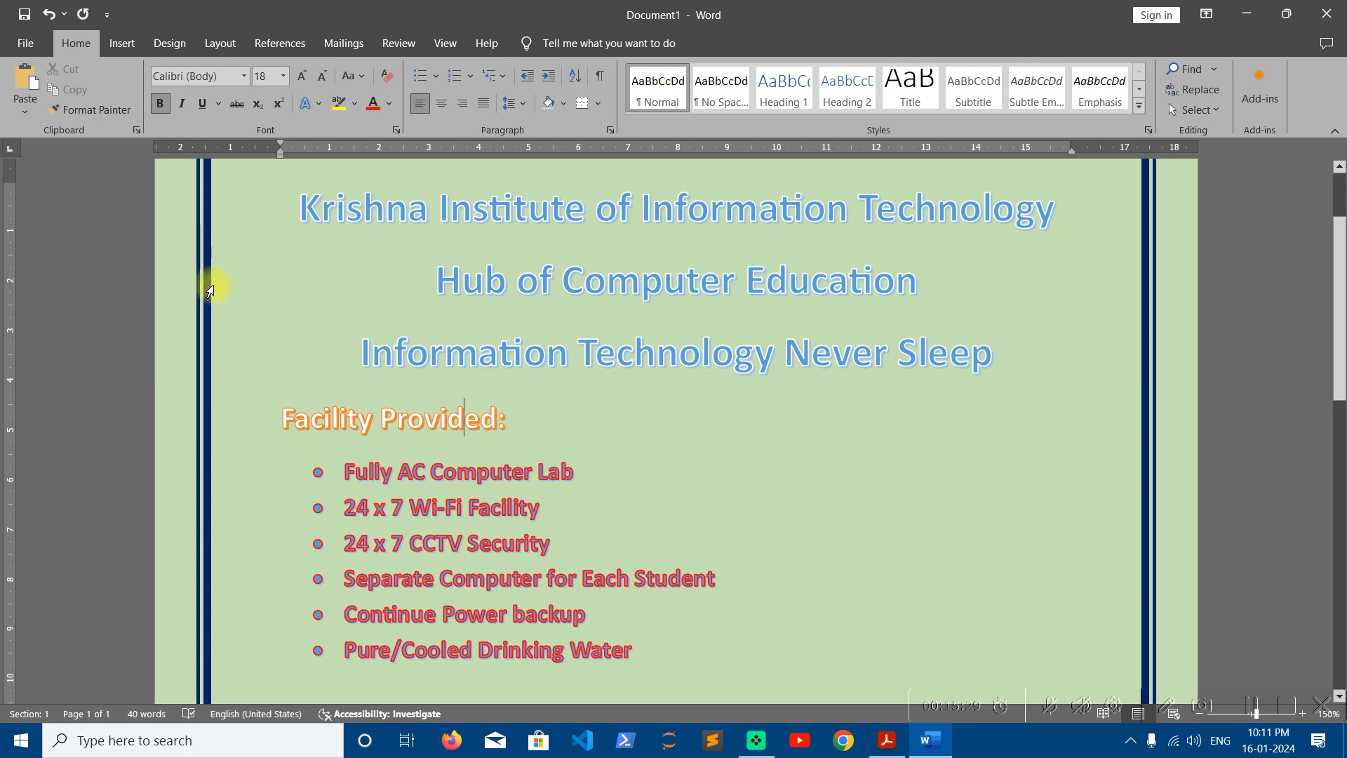
click(598, 104)
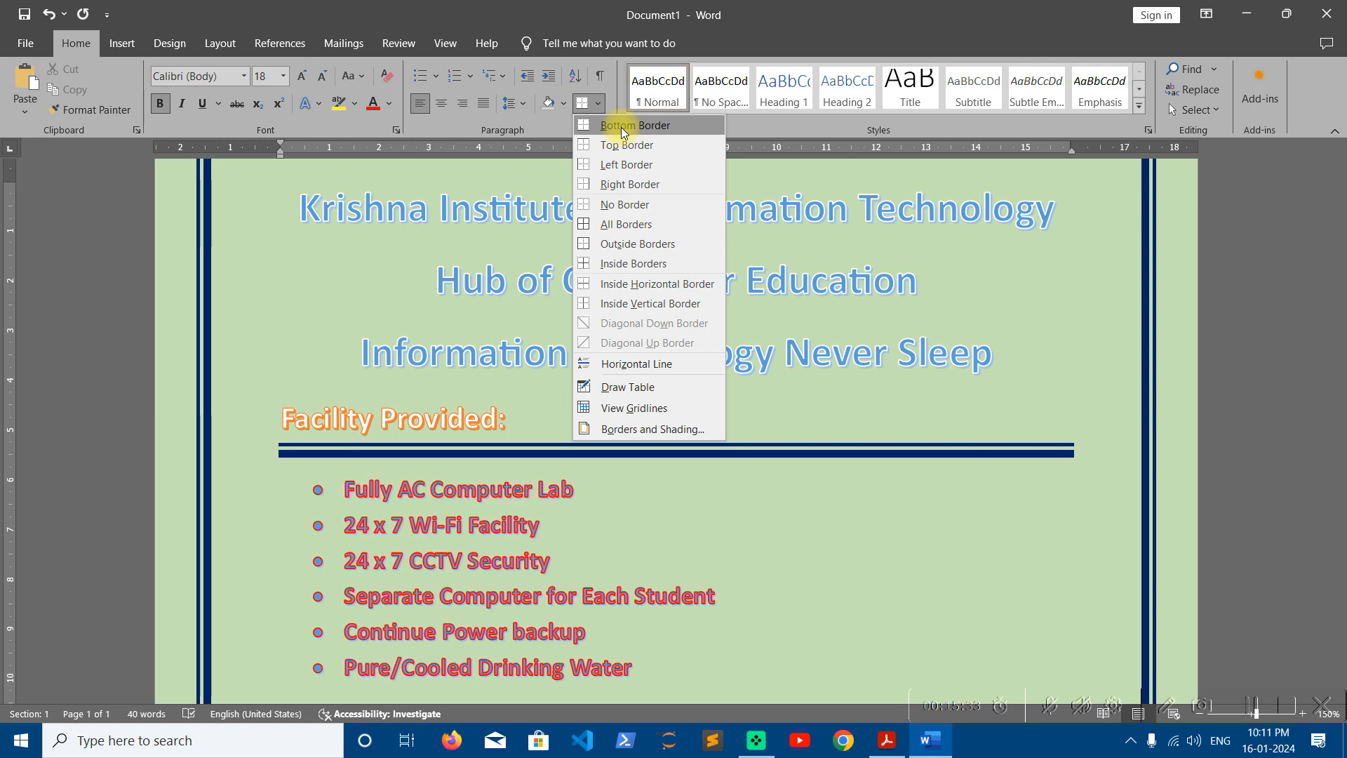
click(616, 436)
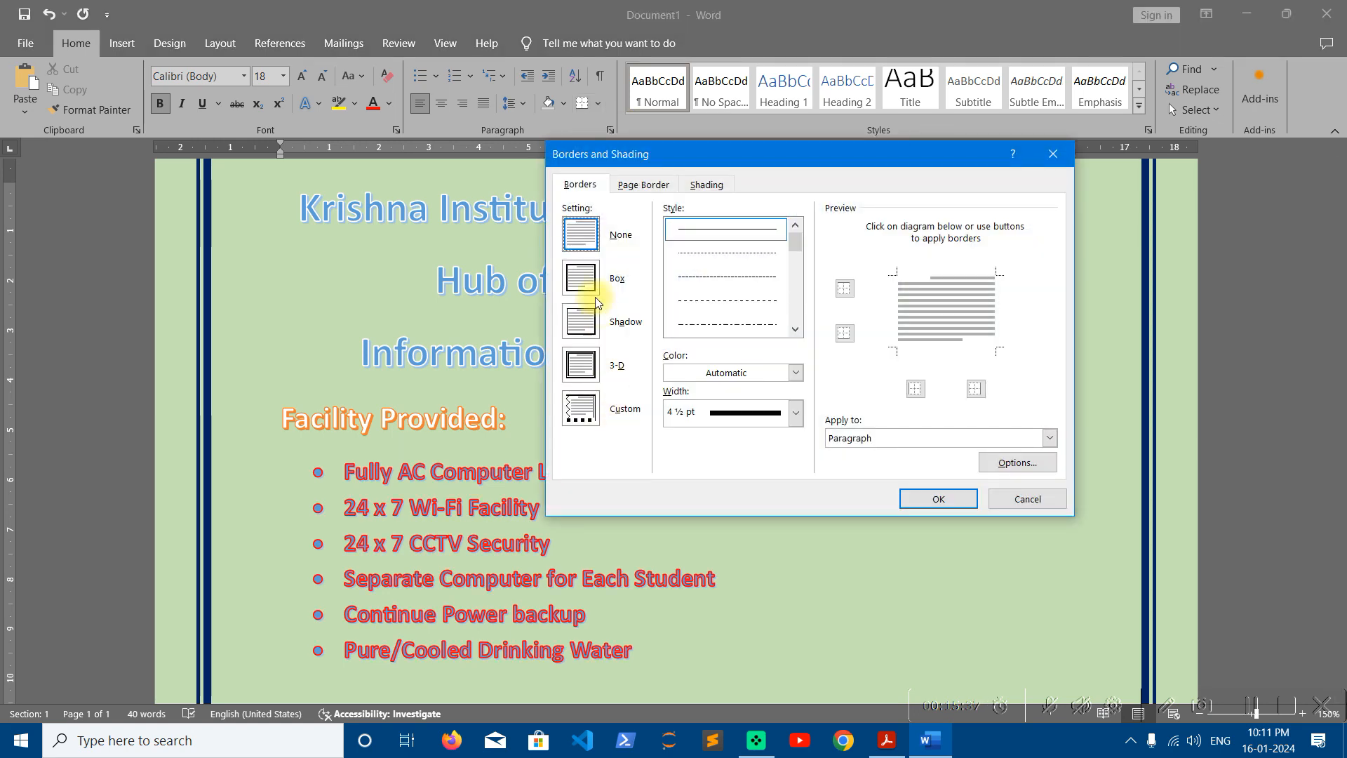
click(633, 191)
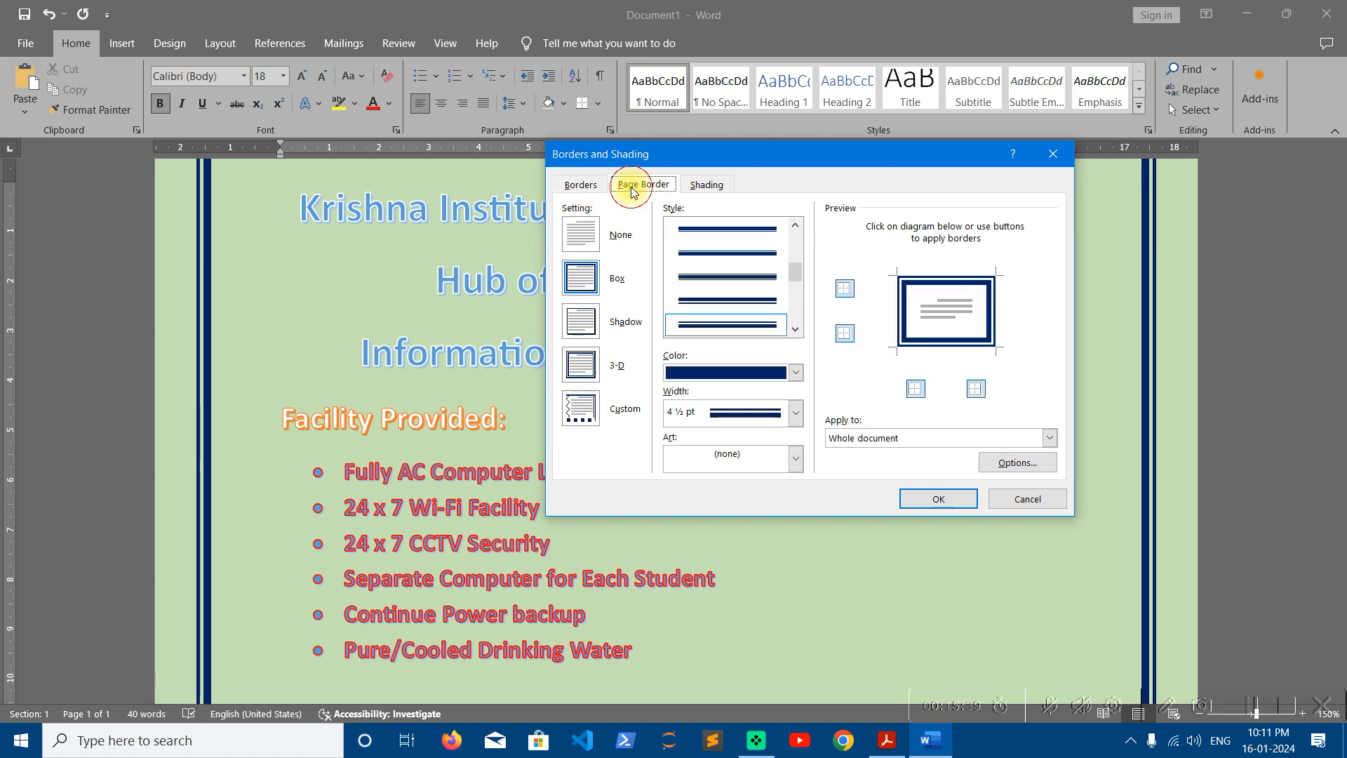
click(591, 187)
click(745, 230)
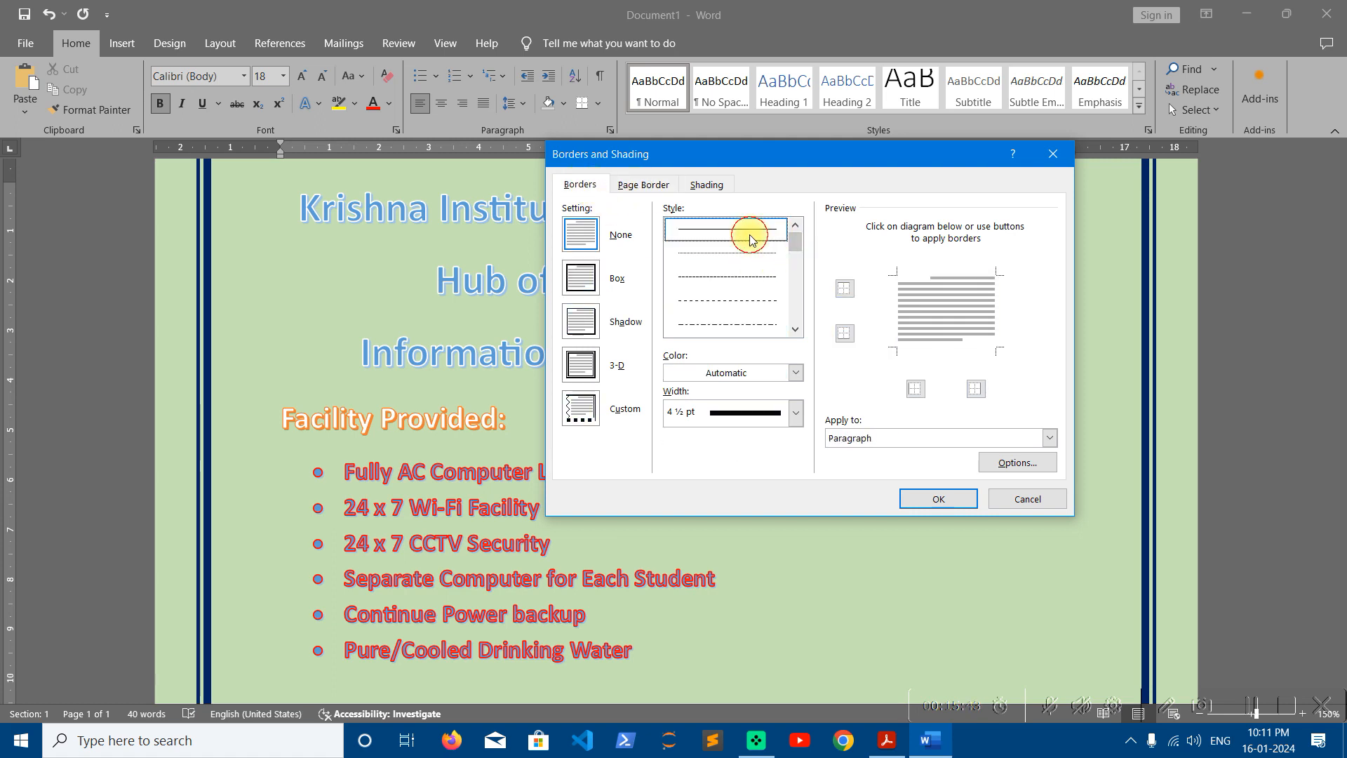
click(723, 372)
click(721, 369)
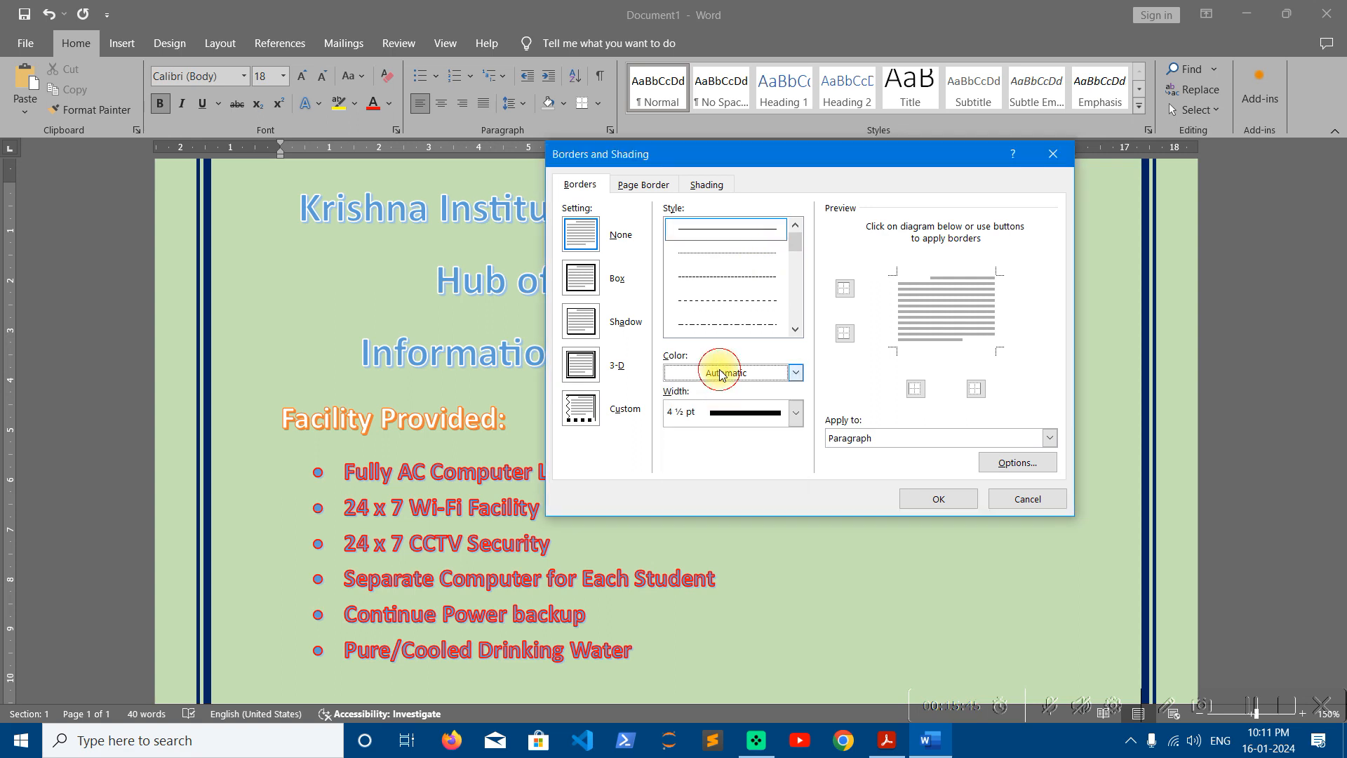
click(753, 425)
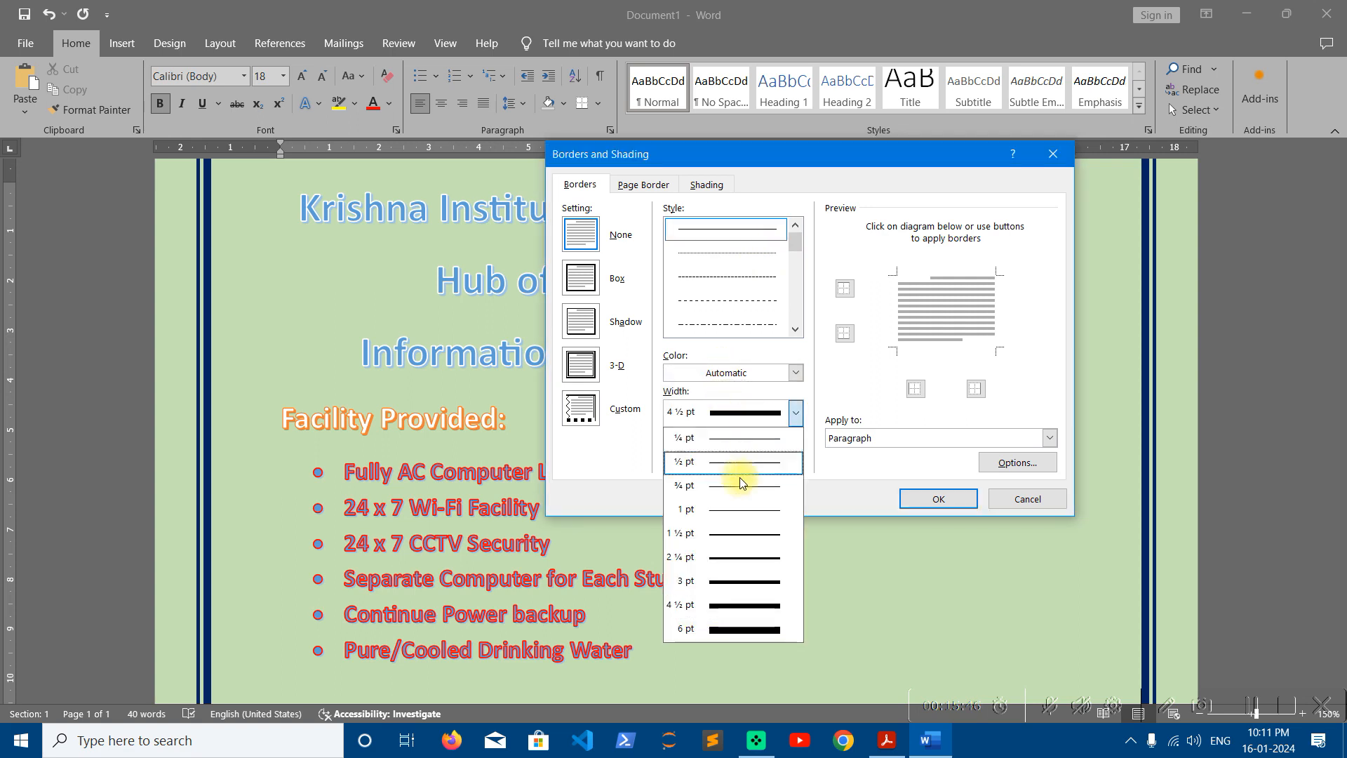
click(742, 557)
click(921, 505)
Step: Add a bottom border and a top border to the "Facility Provided:" paragraph
click(597, 103)
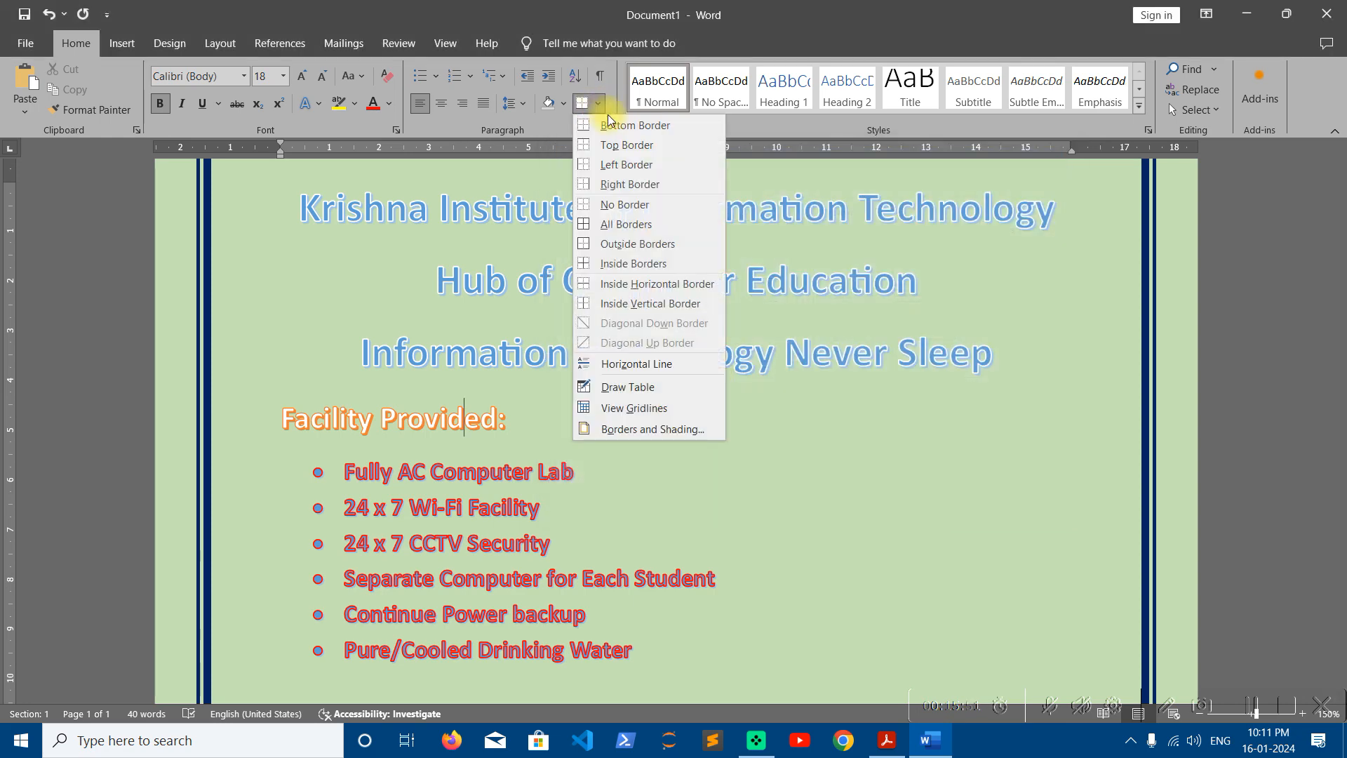
click(611, 125)
click(598, 103)
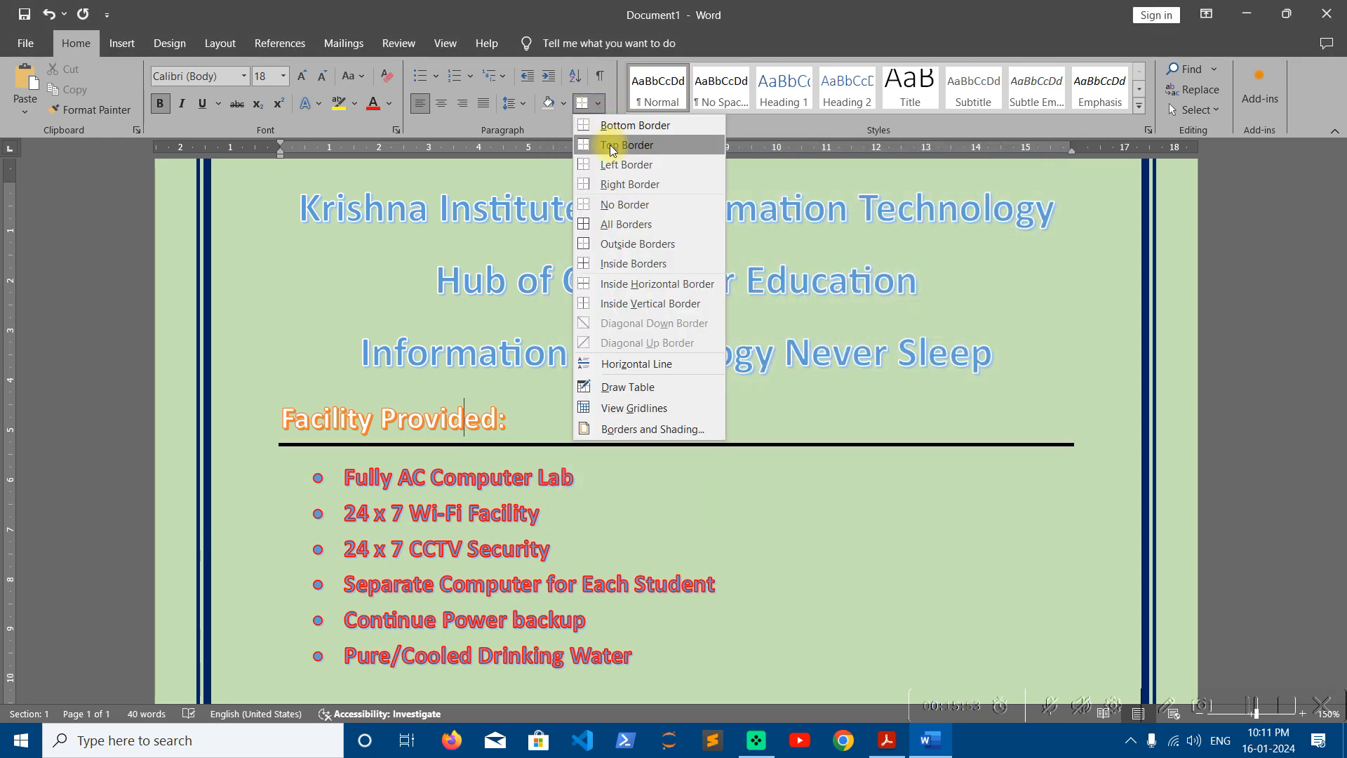
click(611, 145)
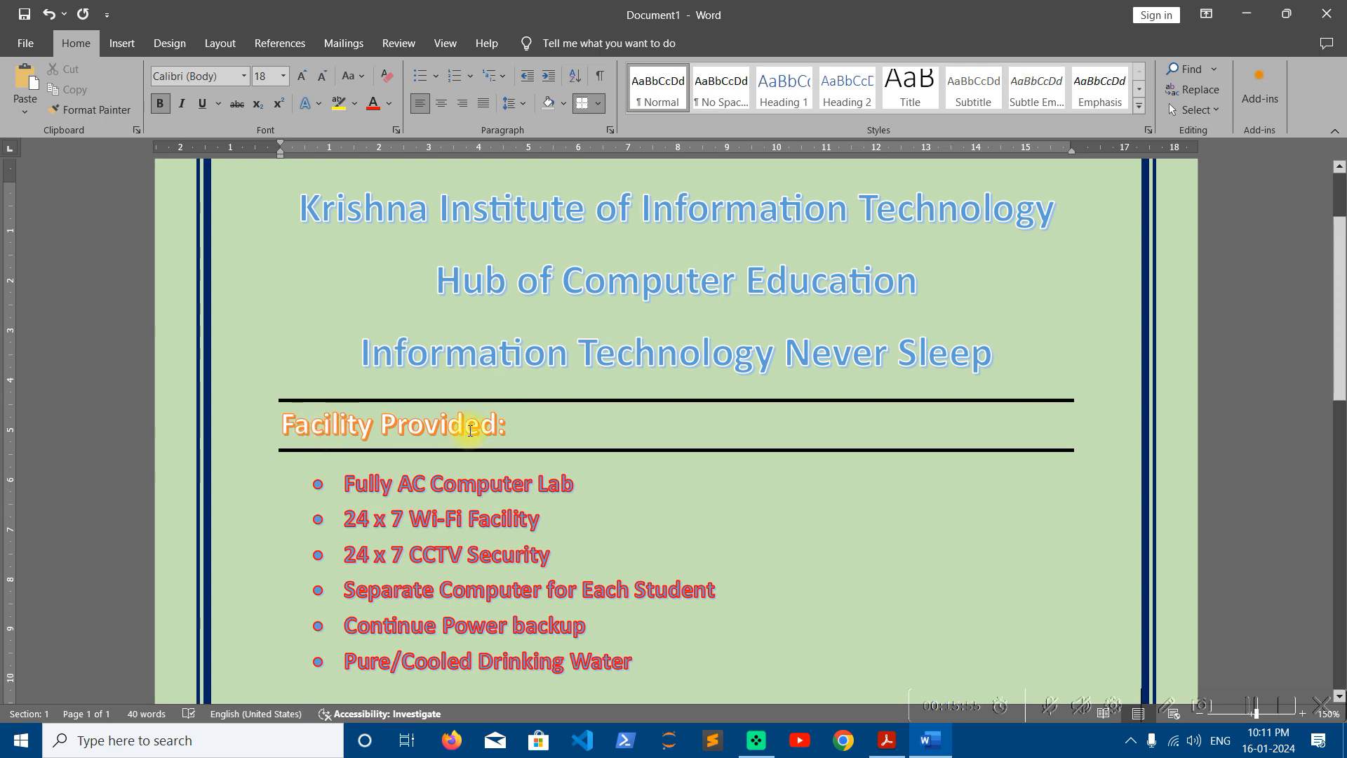
click(522, 426)
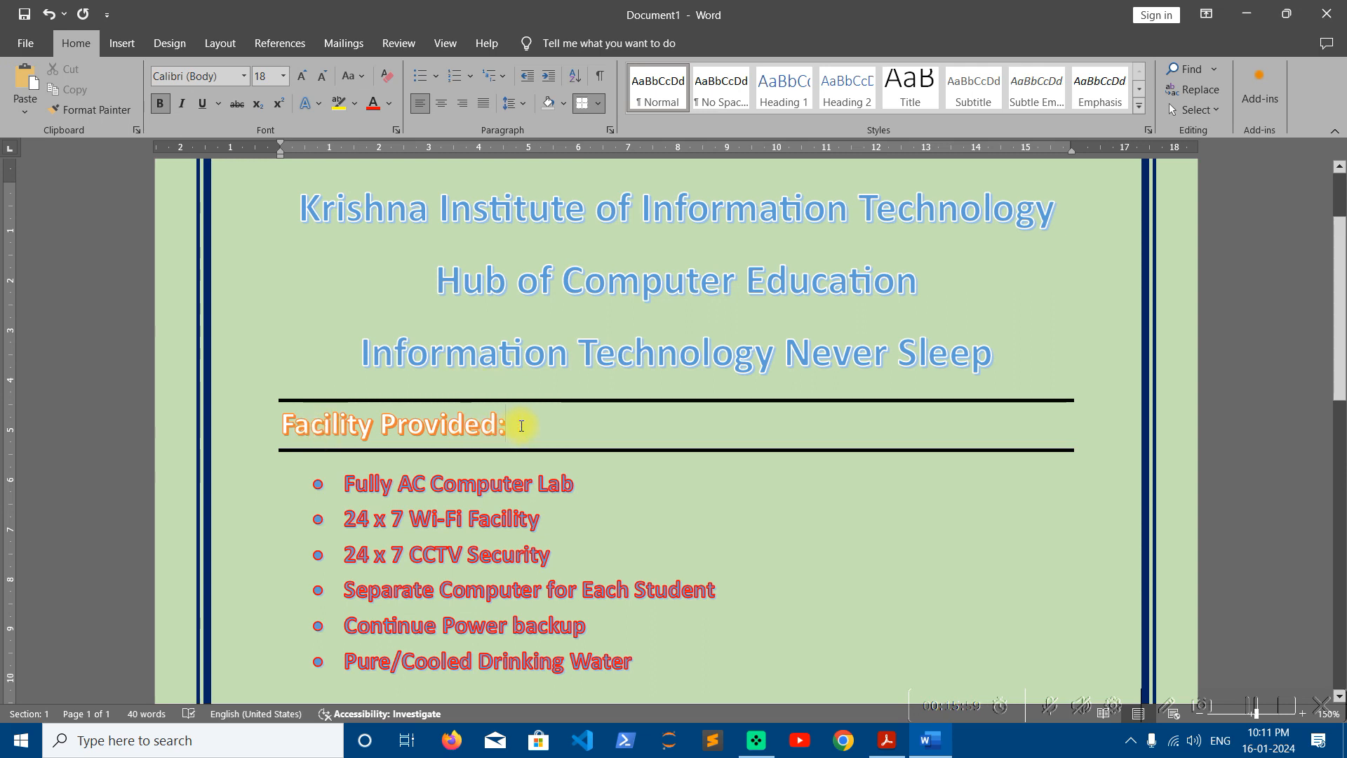
Step: Apply the 18 pt orange glow preset to the three heading lines
scroll(533, 421, up, 3)
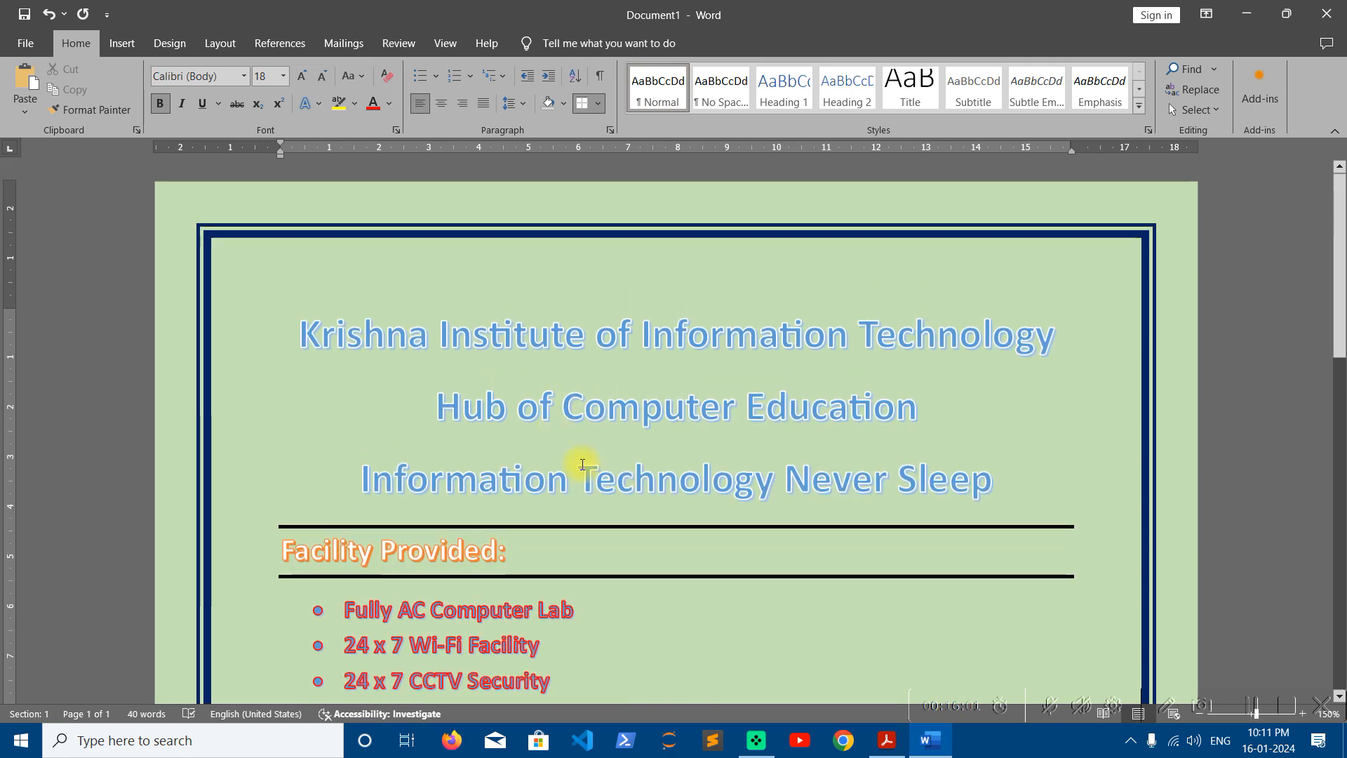
click(313, 106)
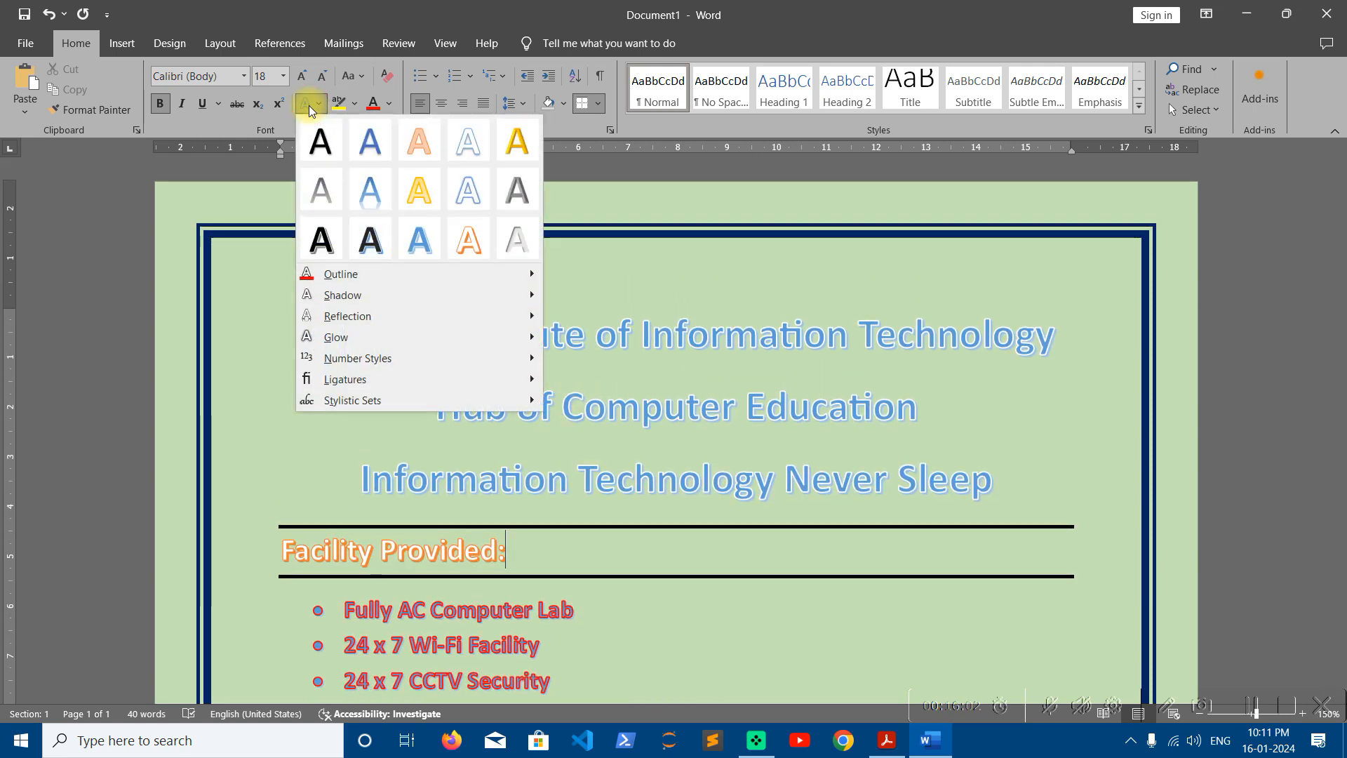
click(792, 402)
drag(1007, 475, 316, 348)
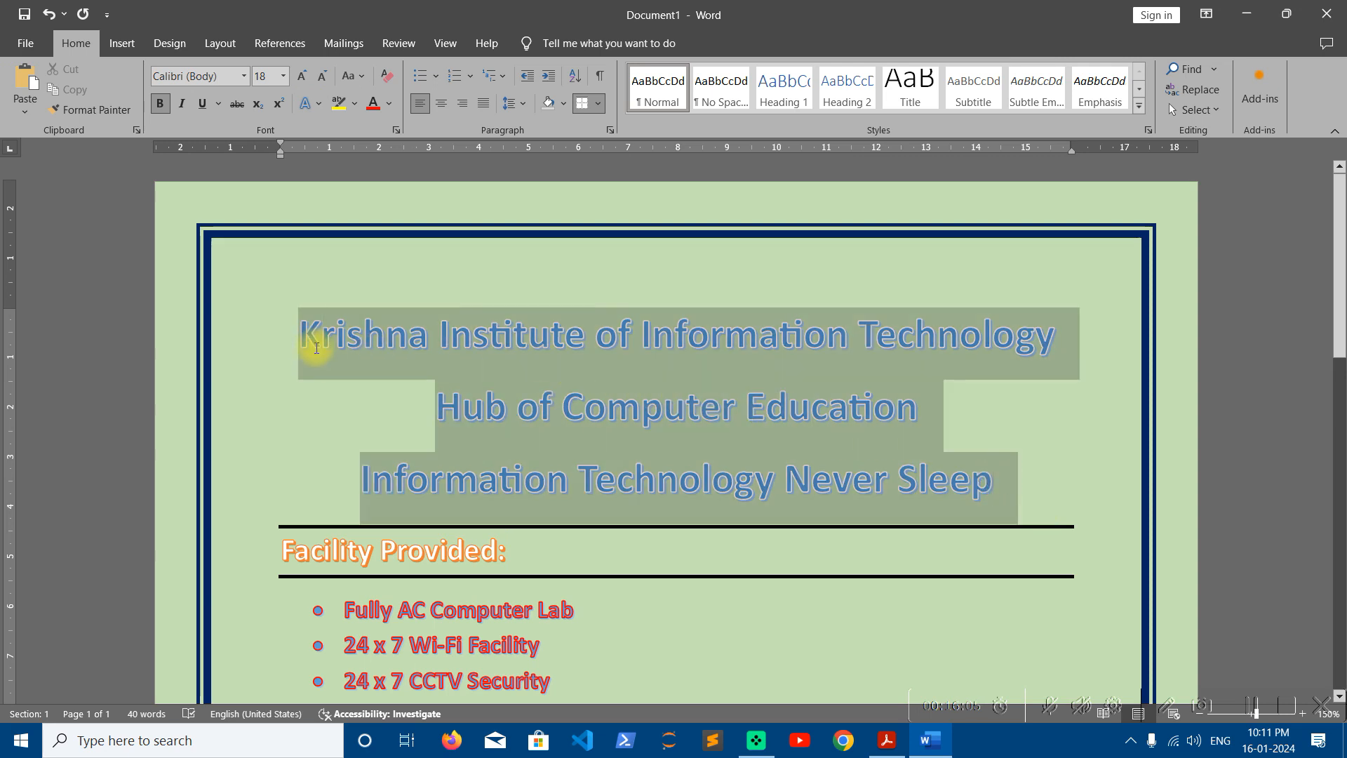
click(317, 105)
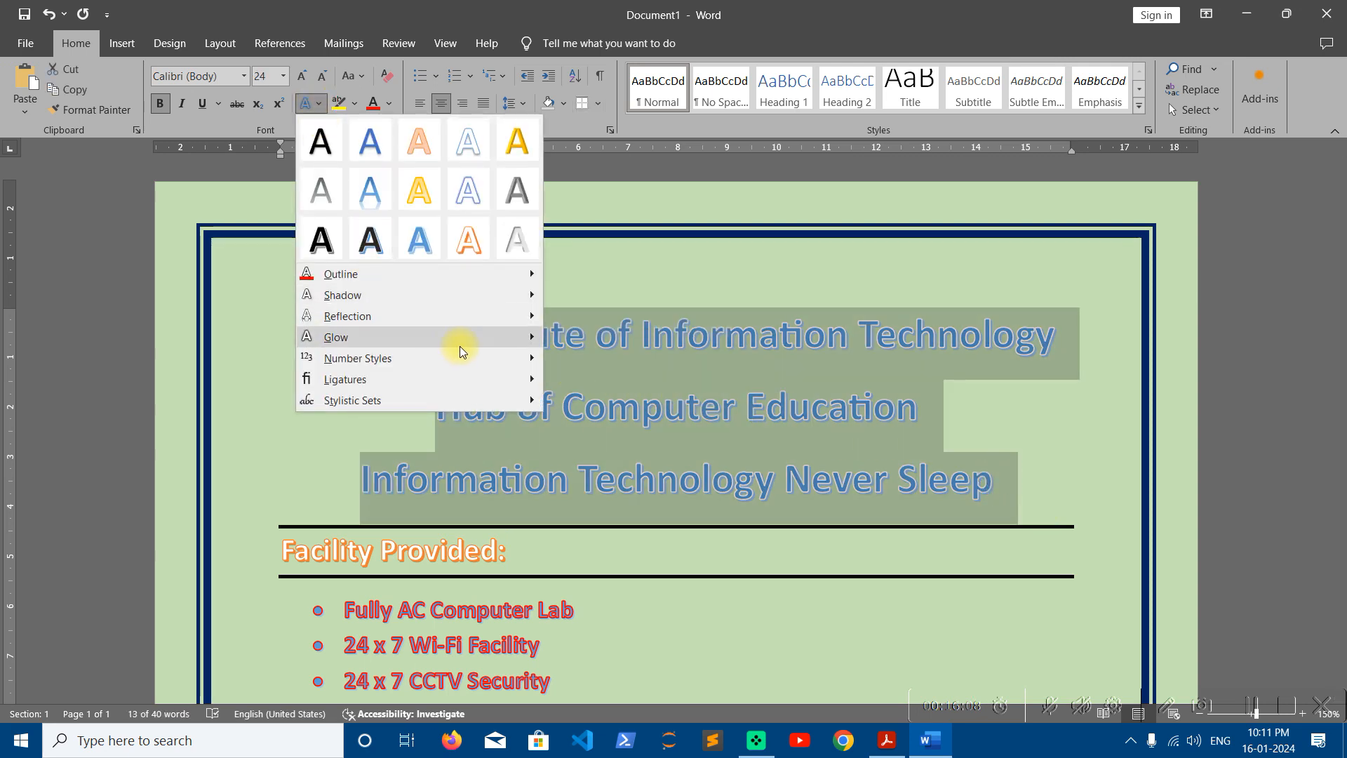
mouse_move(491, 341)
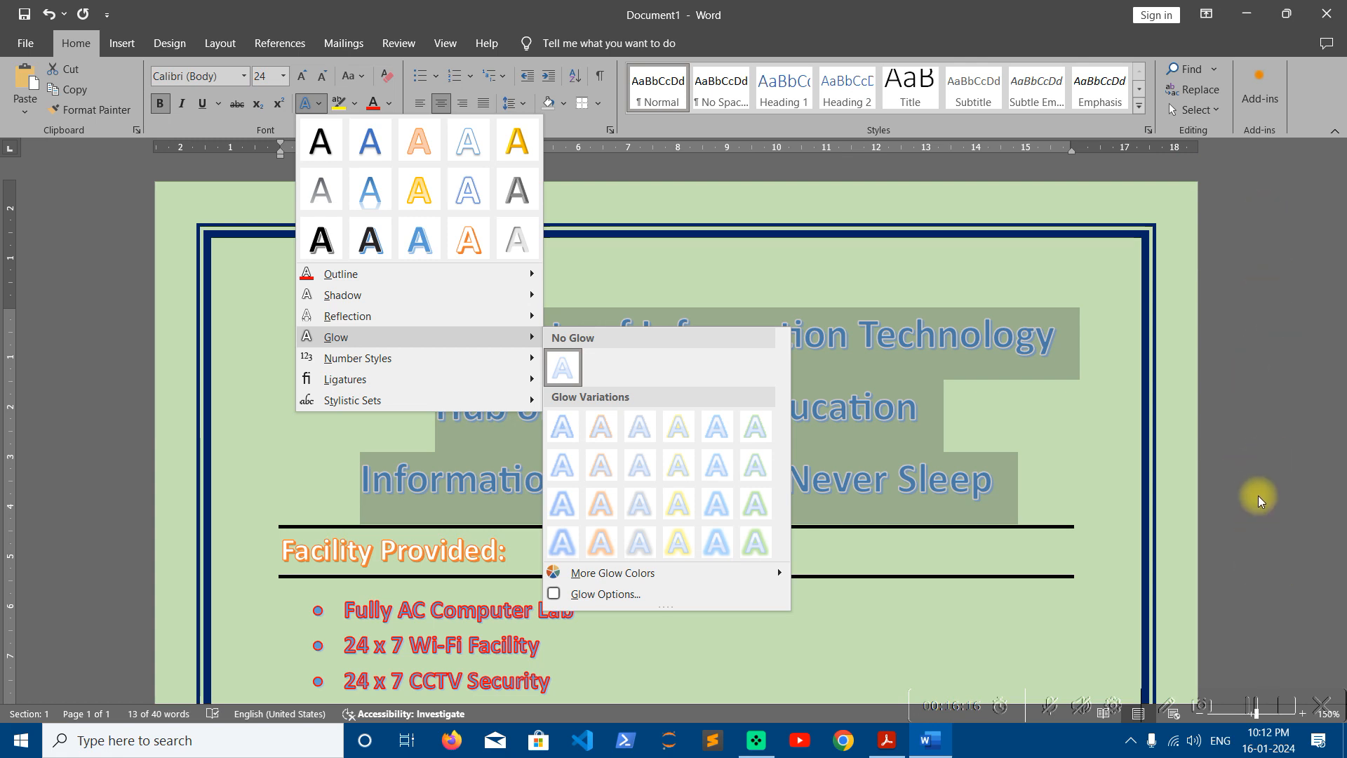
click(623, 600)
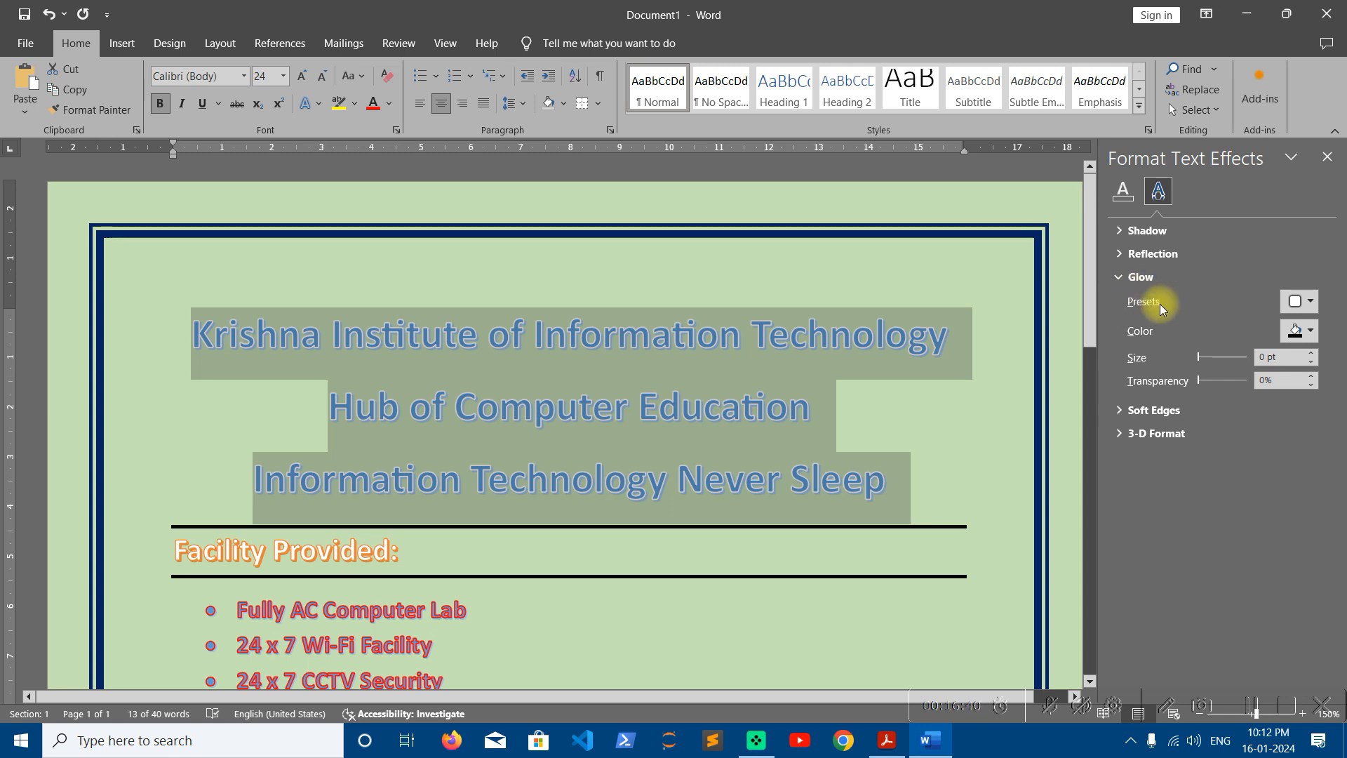
click(1296, 309)
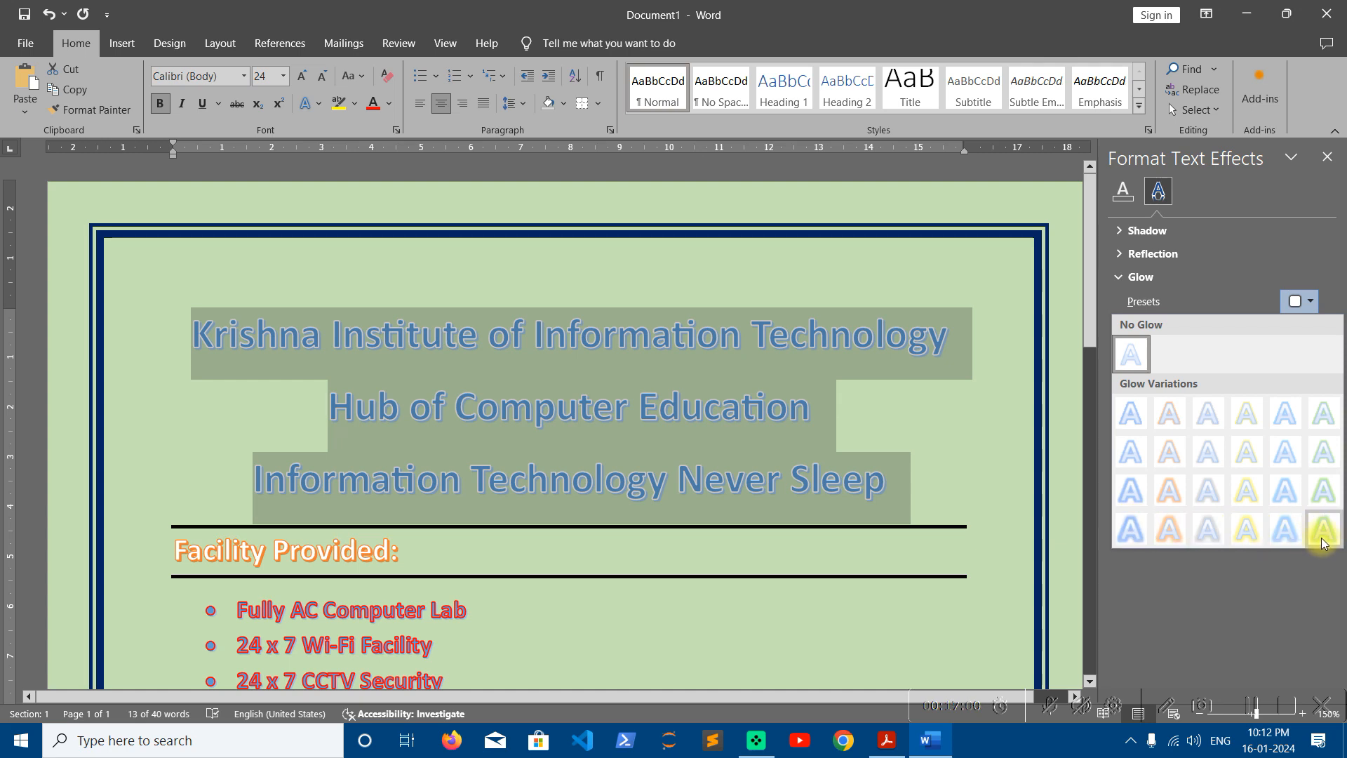
click(1166, 529)
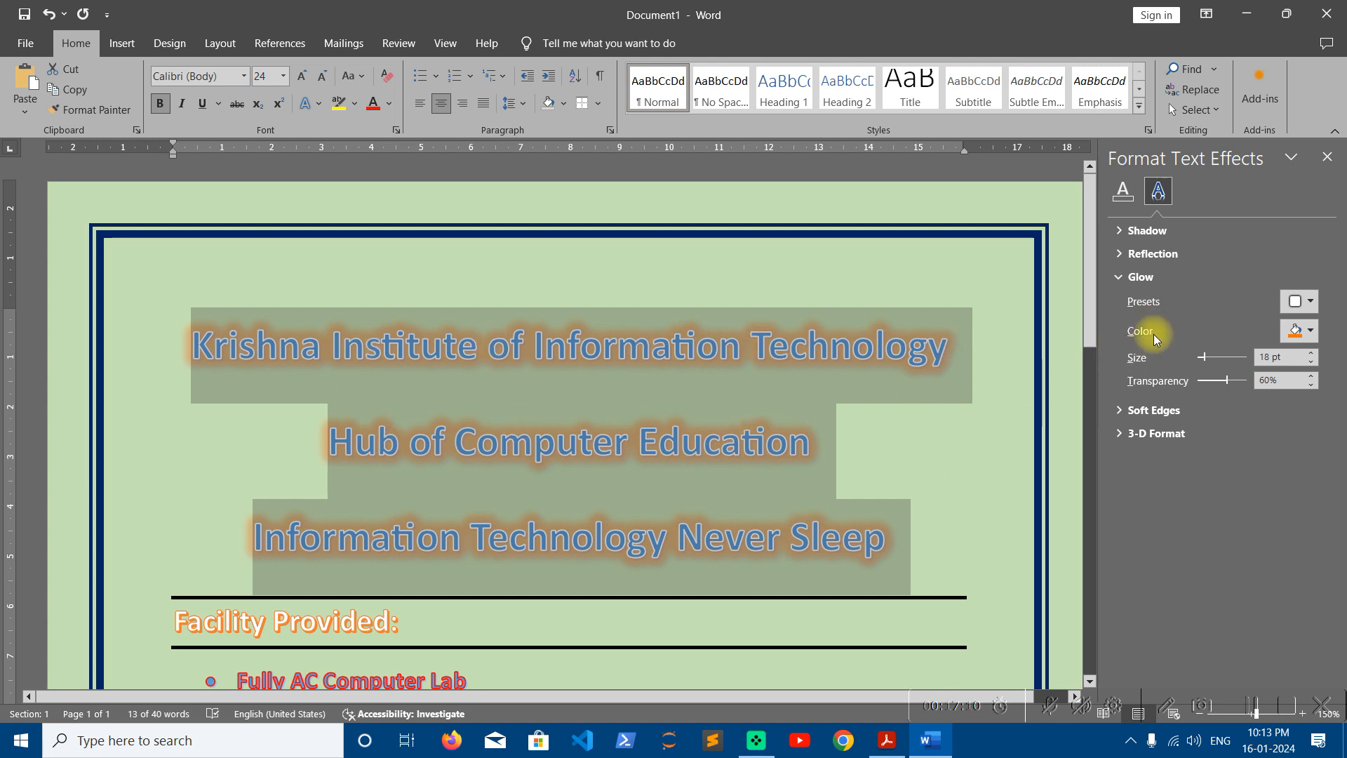
Step: Set the three headings' glow color to standard red and its transparency to 0%
click(1304, 331)
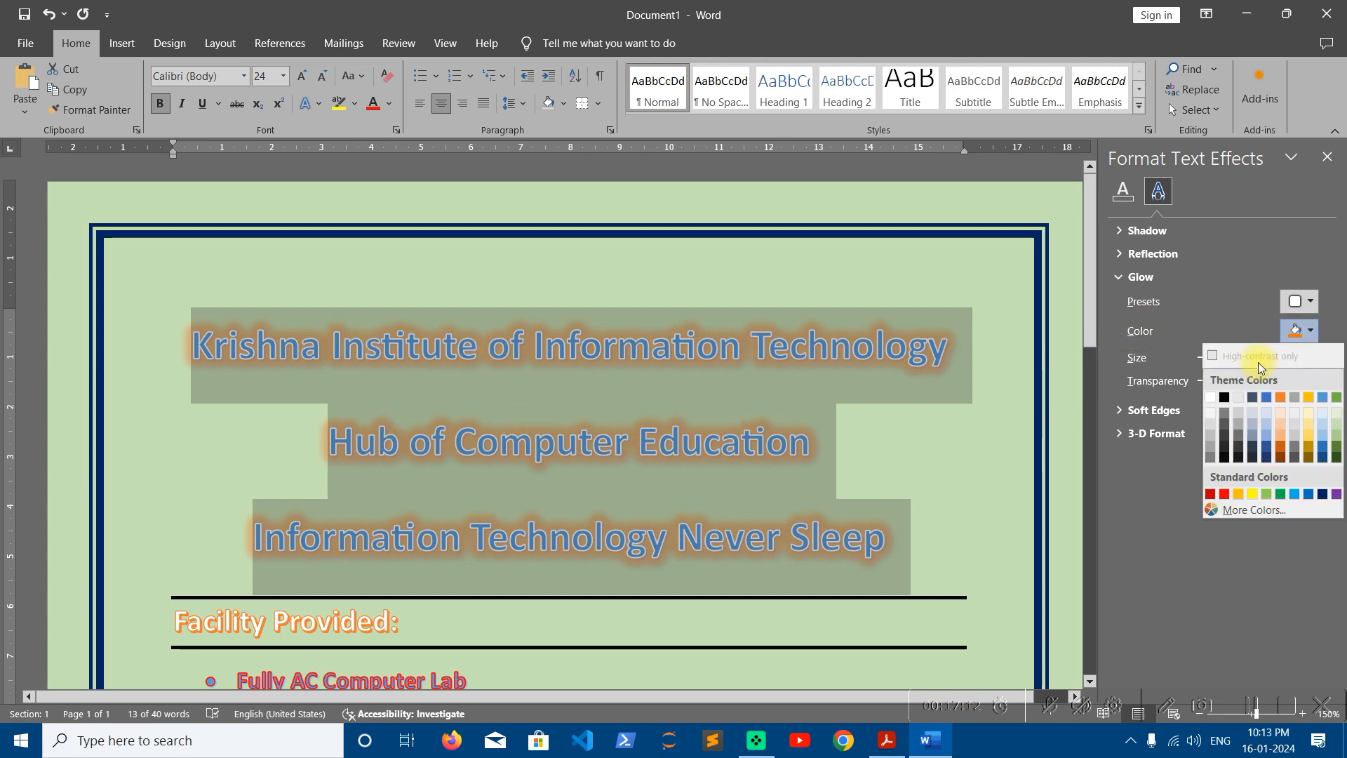
click(1223, 494)
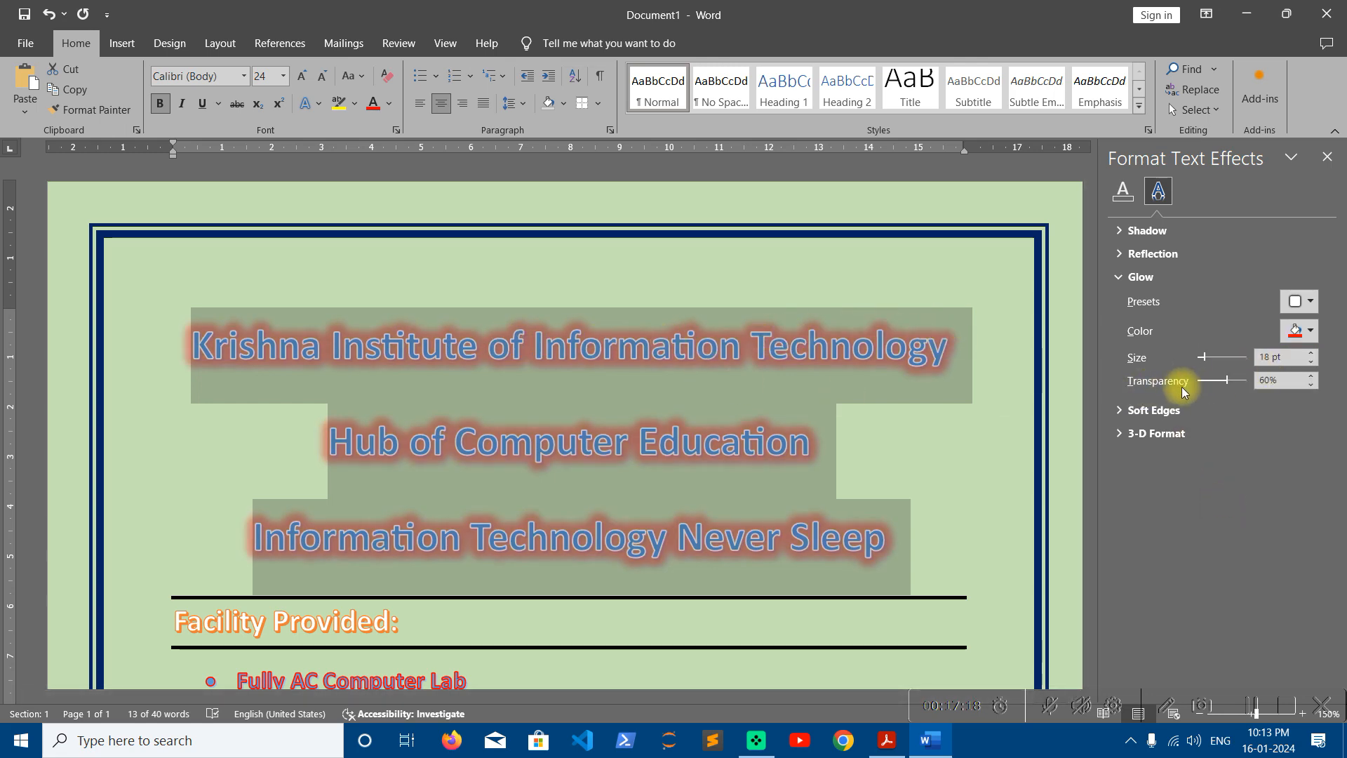
click(1284, 380)
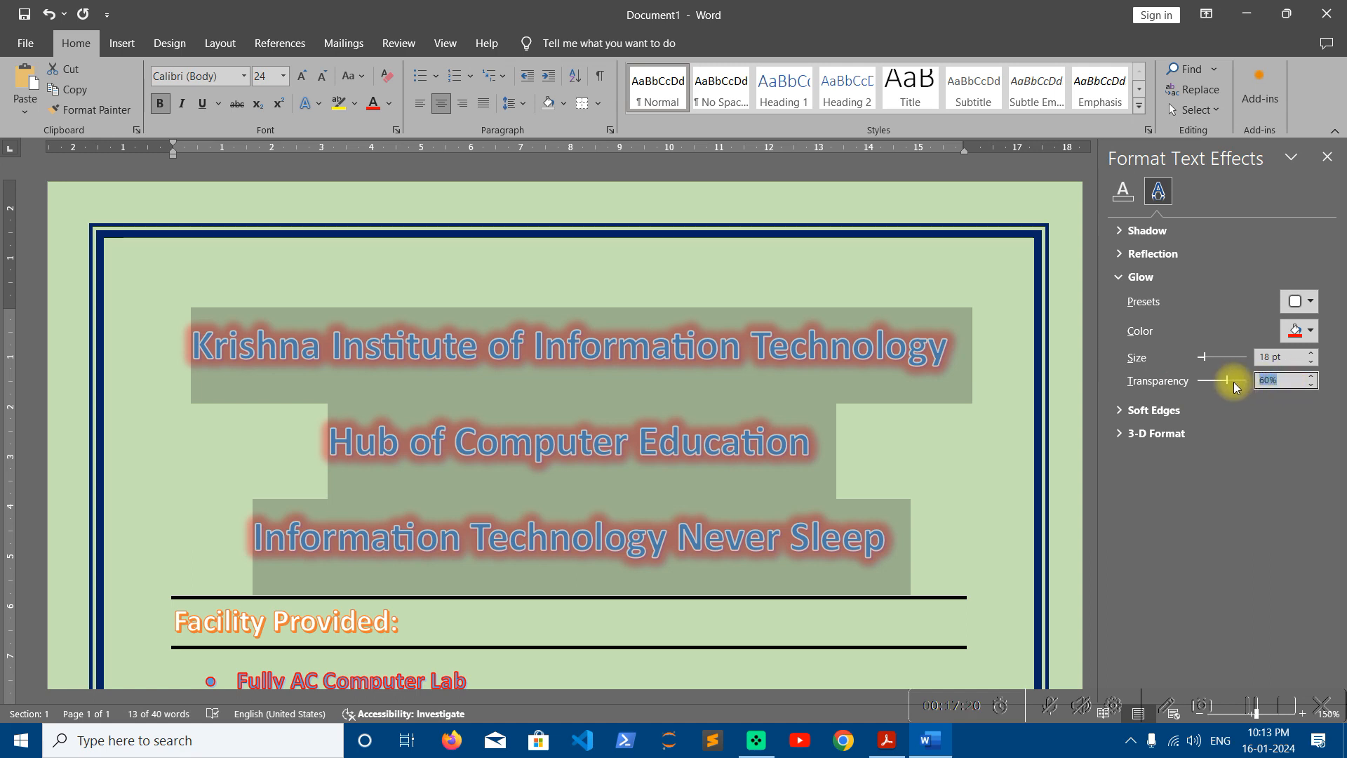
text(0)
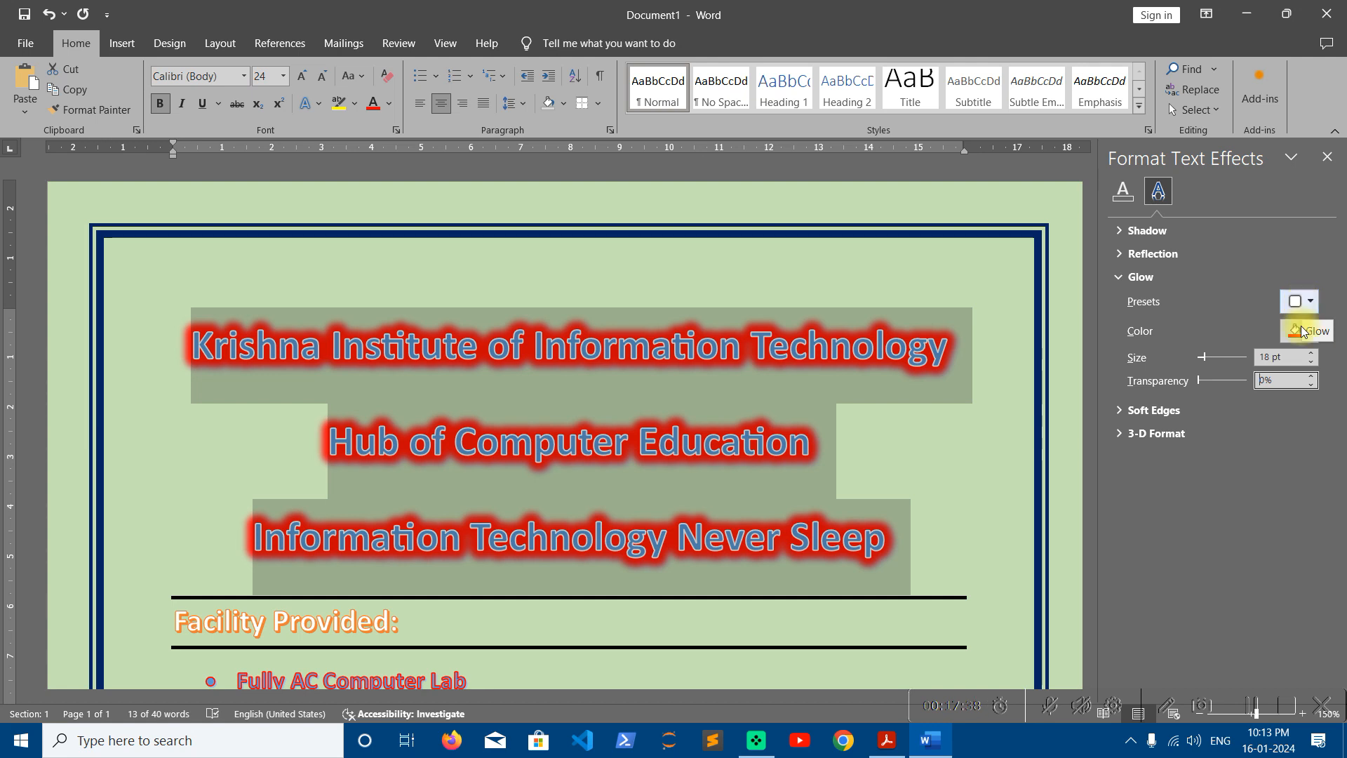
Step: Reduce the three headings' glow size to 12 pt
click(1311, 363)
click(1311, 363)
click(1311, 362)
click(1311, 363)
click(1311, 363)
click(1311, 363)
click(1311, 363)
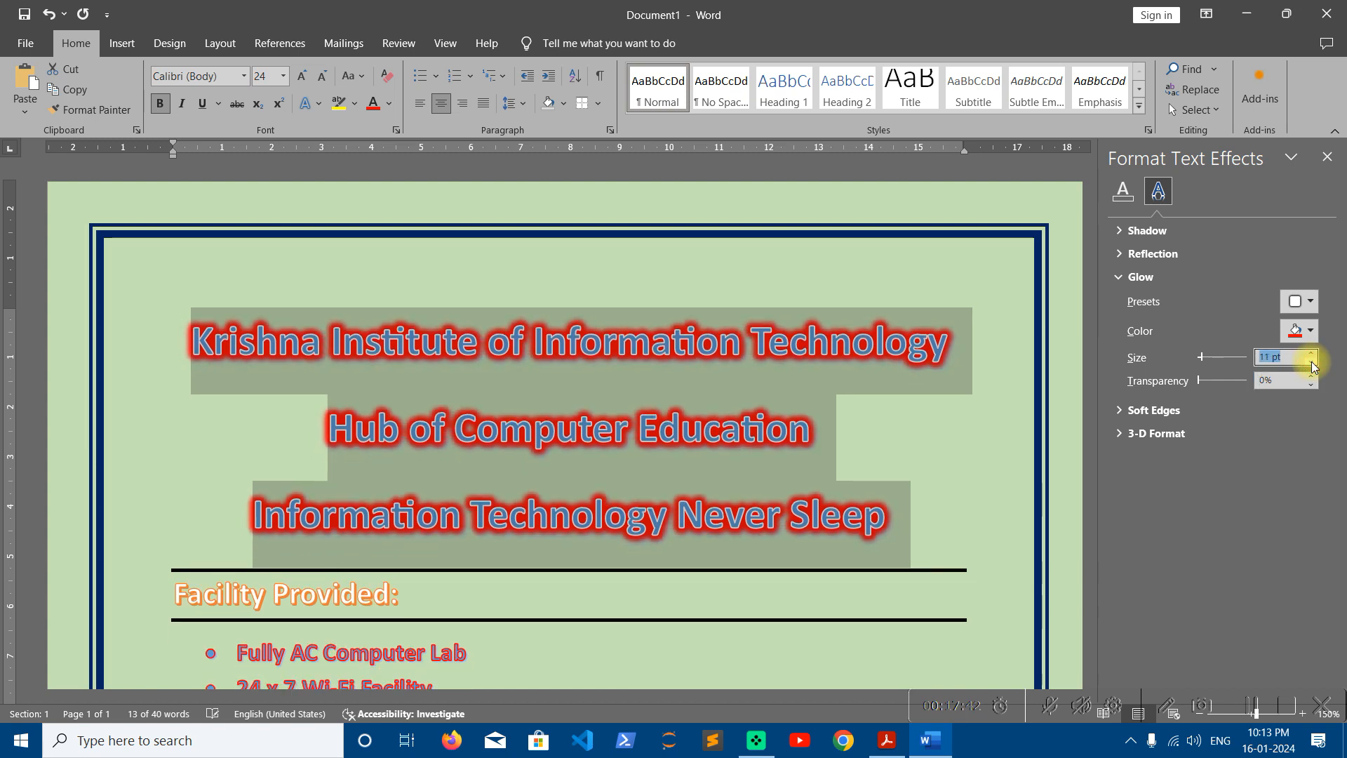
click(1311, 354)
click(1311, 355)
click(1311, 354)
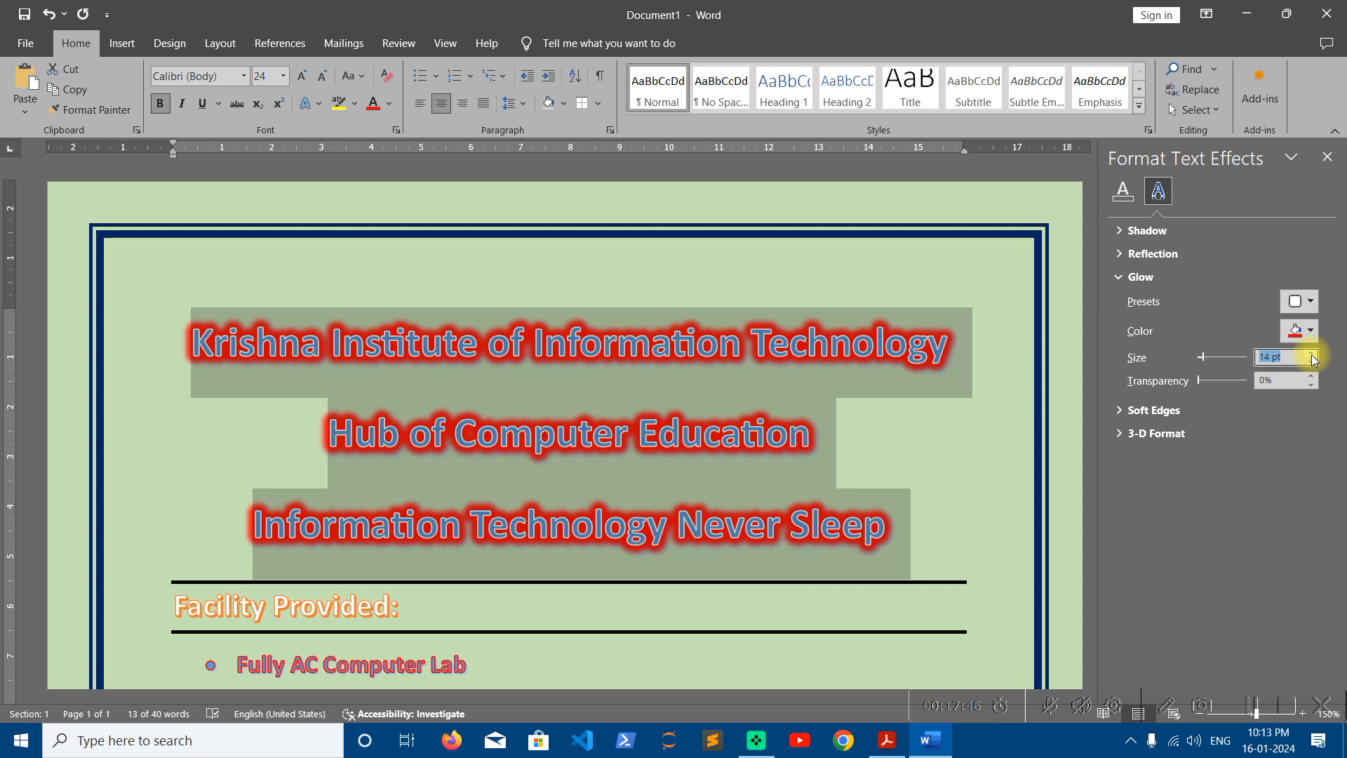
click(1311, 363)
click(1311, 363)
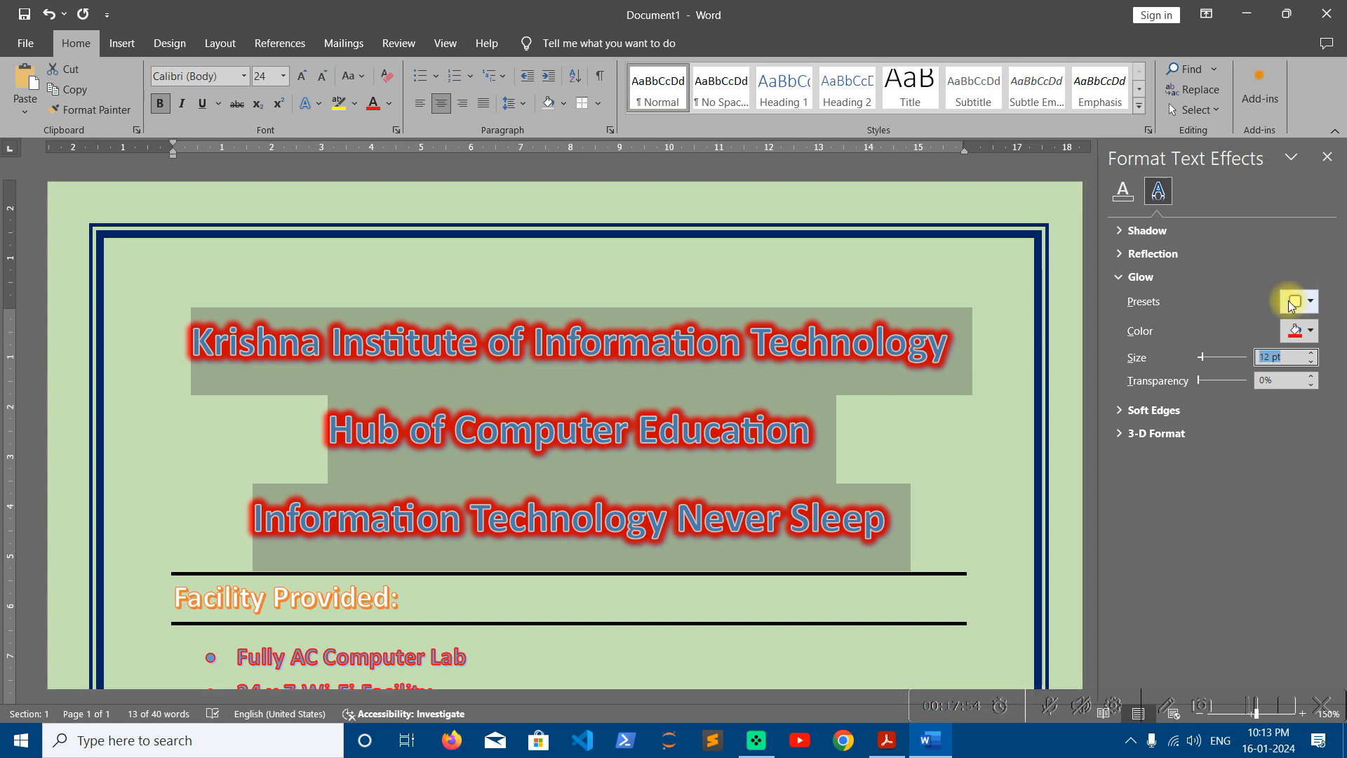
Step: Give the headings 5.5 pt top and bottom bevels in 3-D Format, using the first style in the last row of each bevel gallery
click(1119, 281)
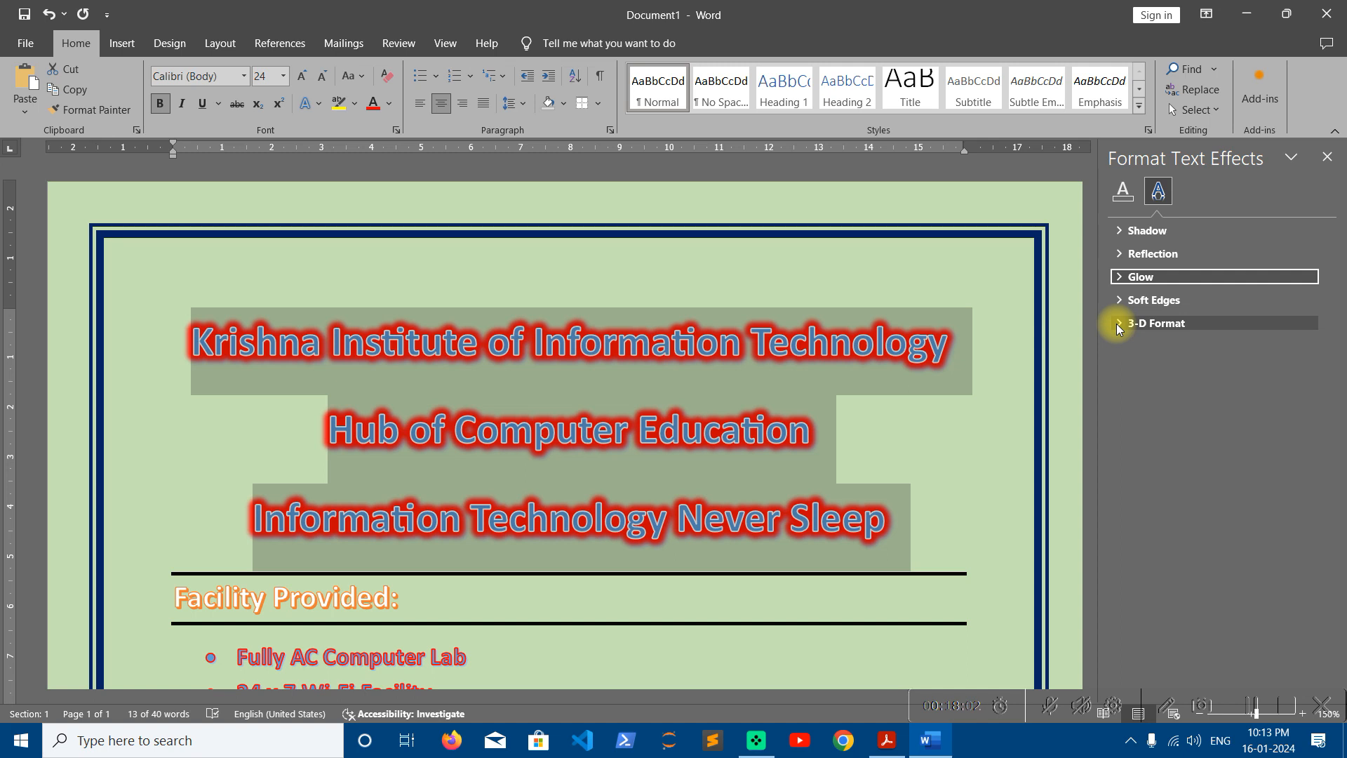
click(1117, 322)
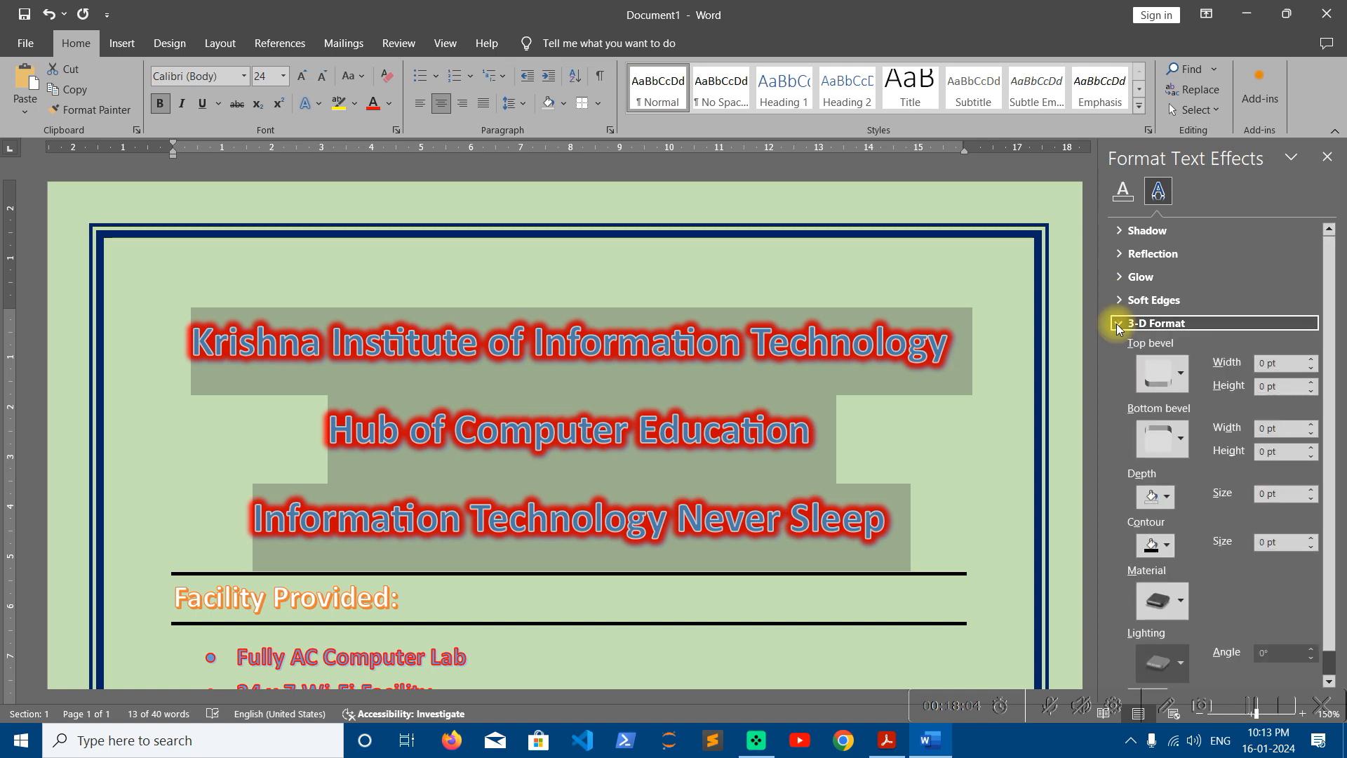
scroll(1109, 357, down, 1)
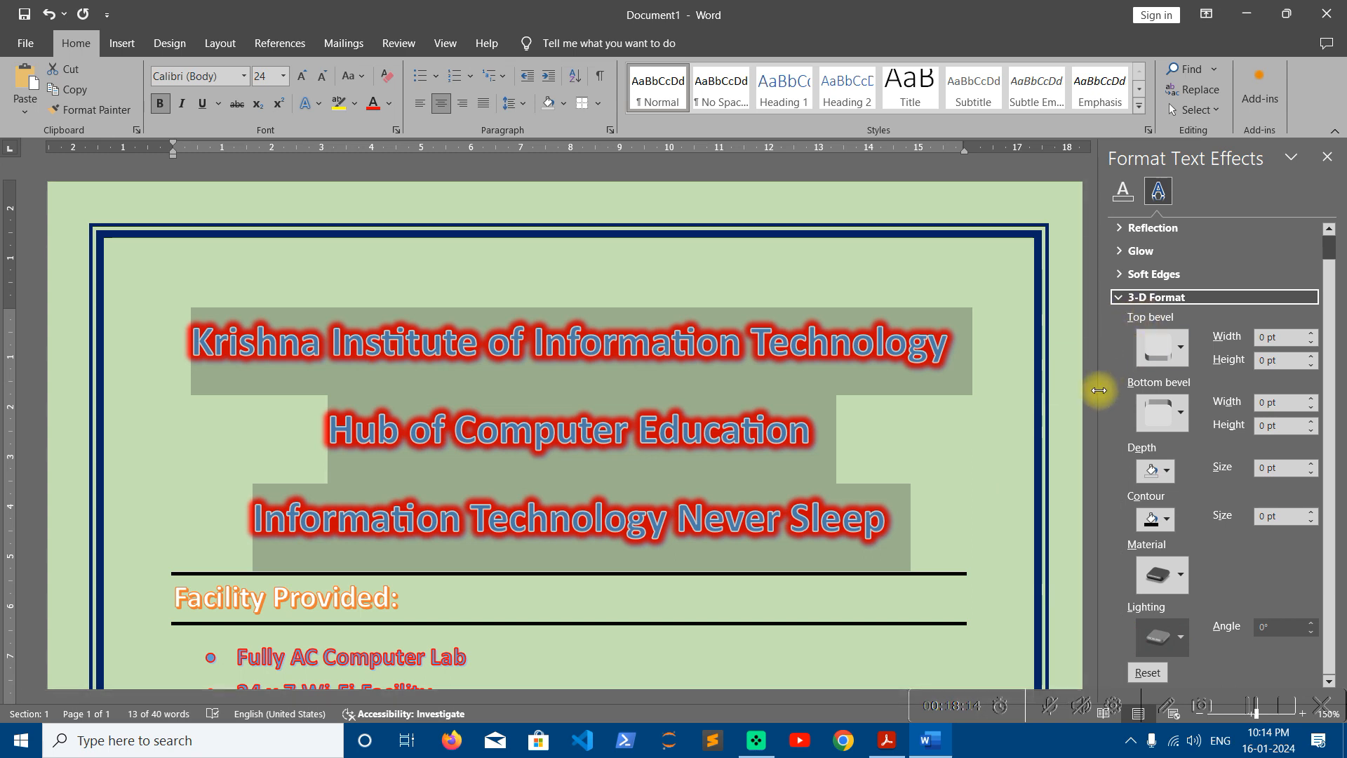
click(1176, 349)
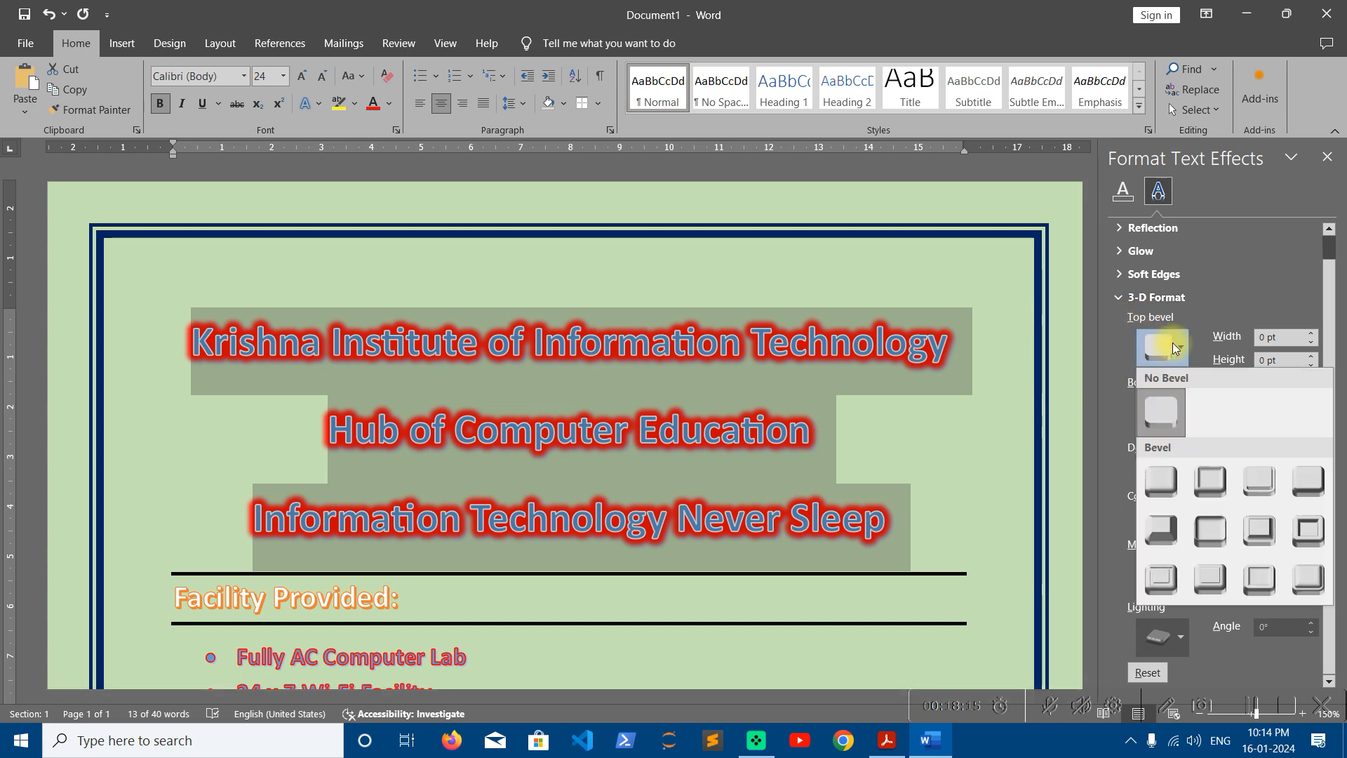
click(1166, 581)
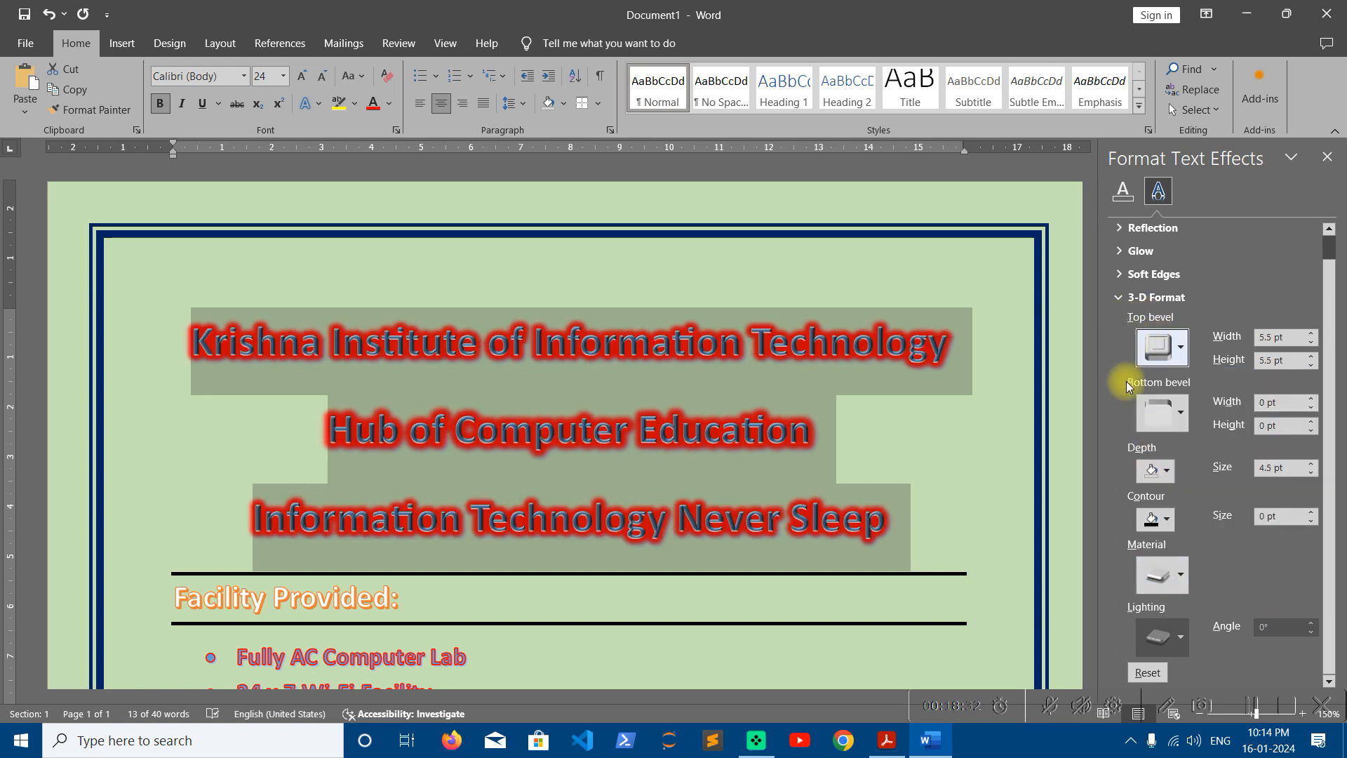
click(1170, 421)
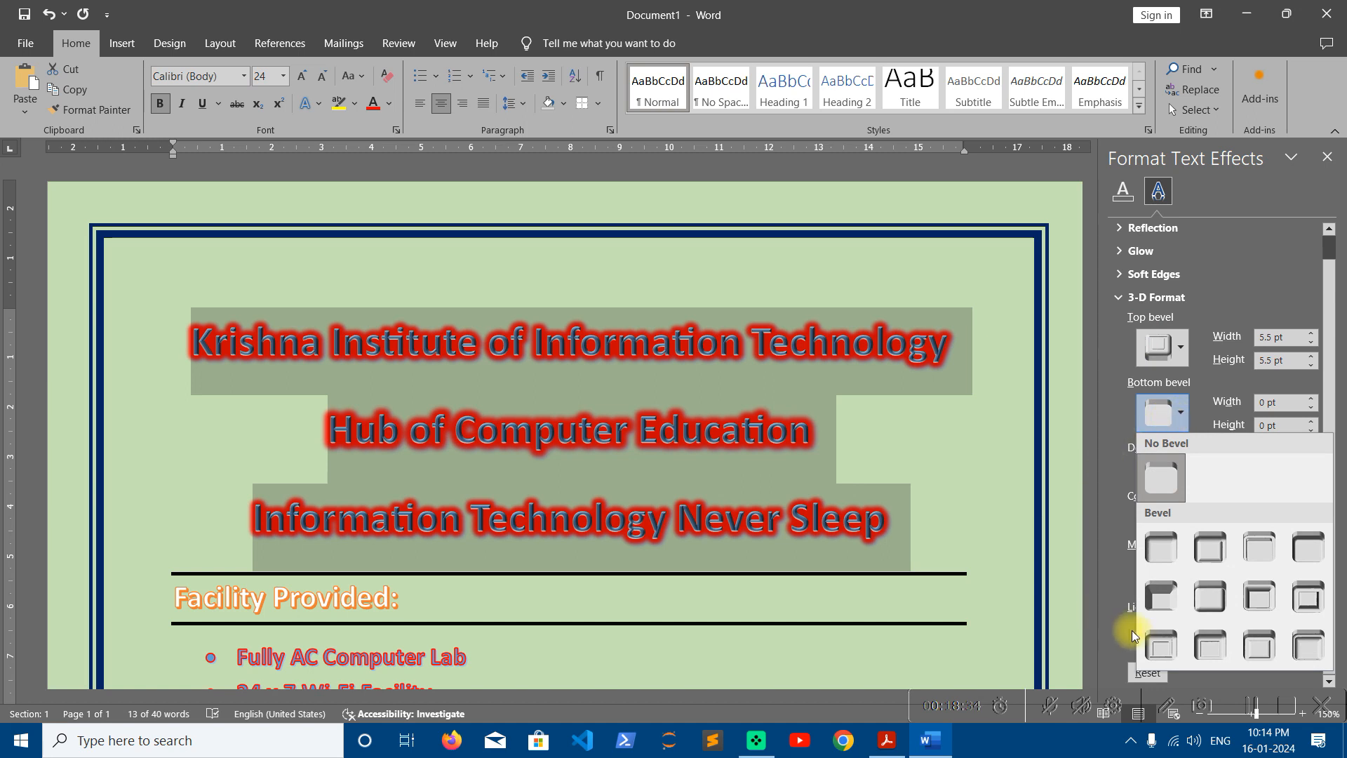
click(1150, 645)
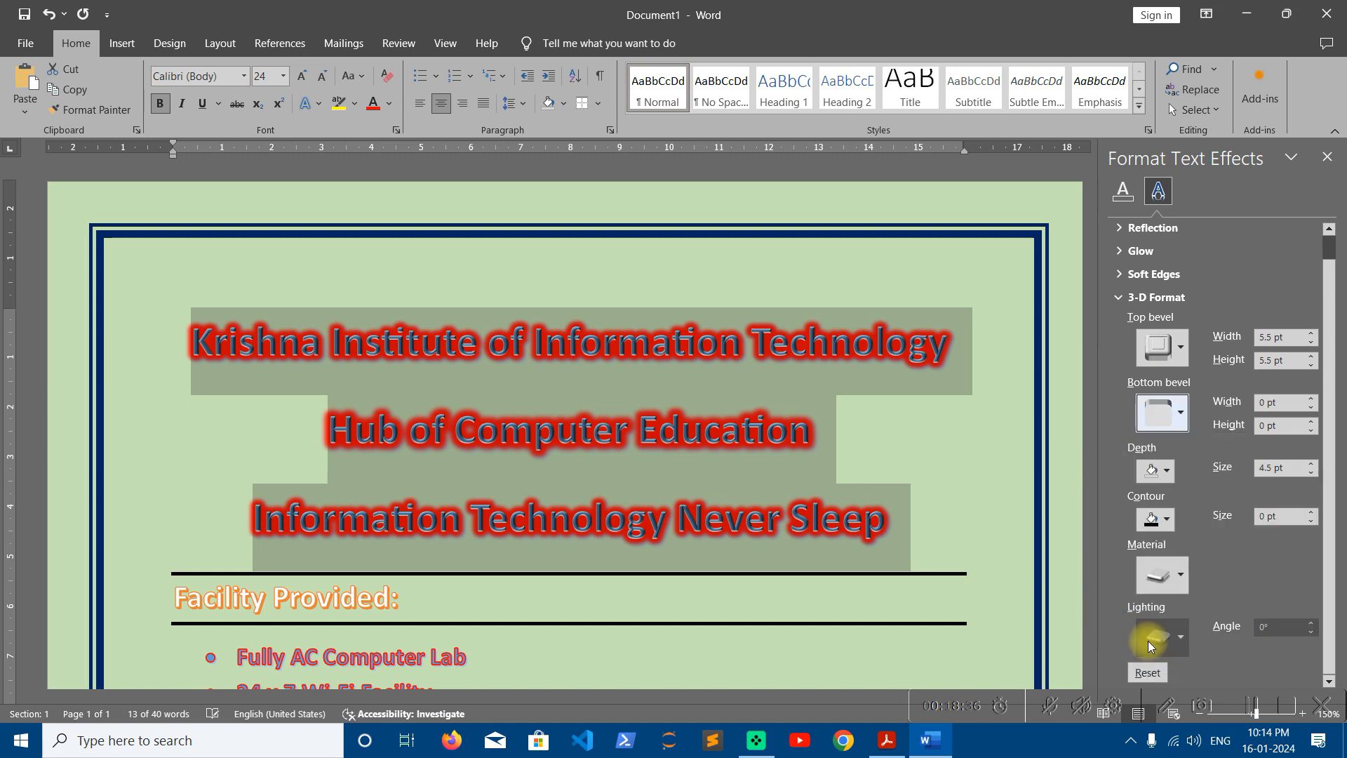
Step: Set the headings' 3-D depth color and contour color to standard dark blue
click(1161, 475)
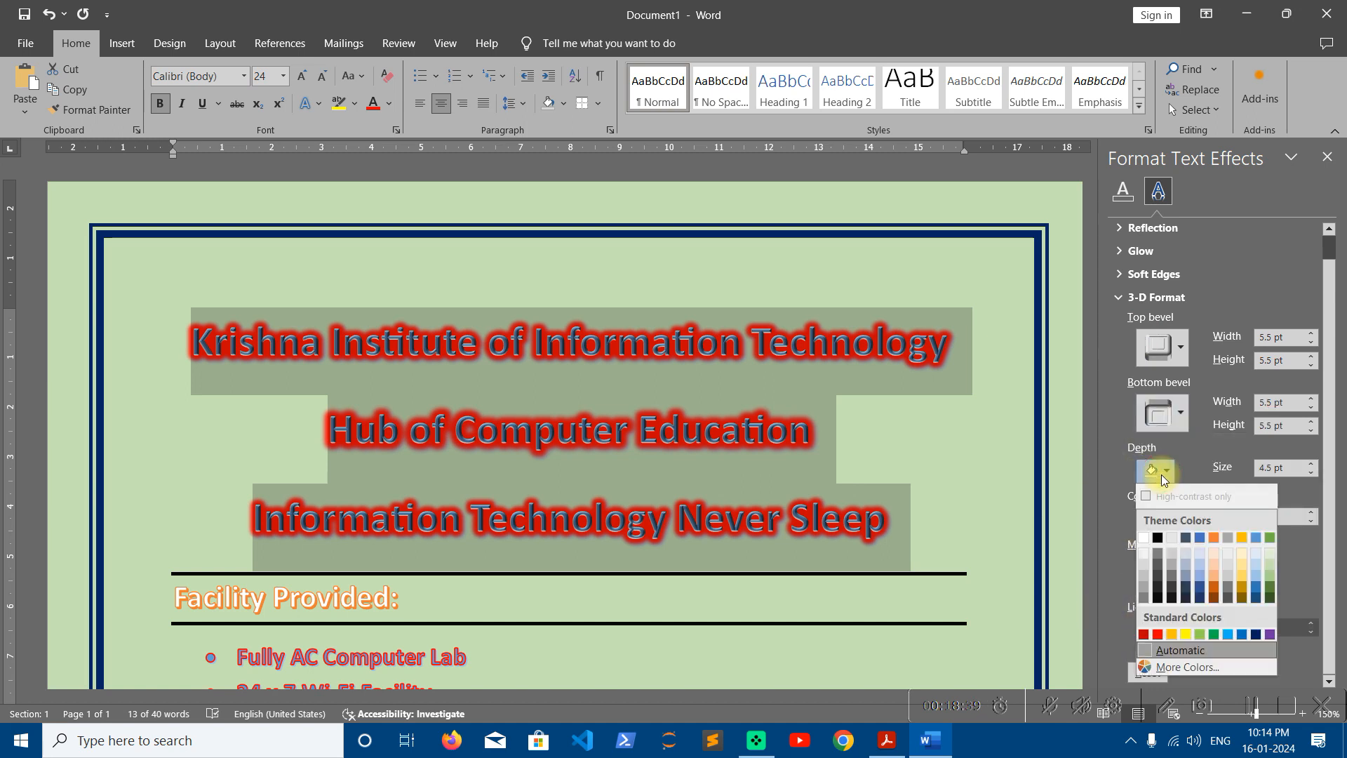
click(1257, 635)
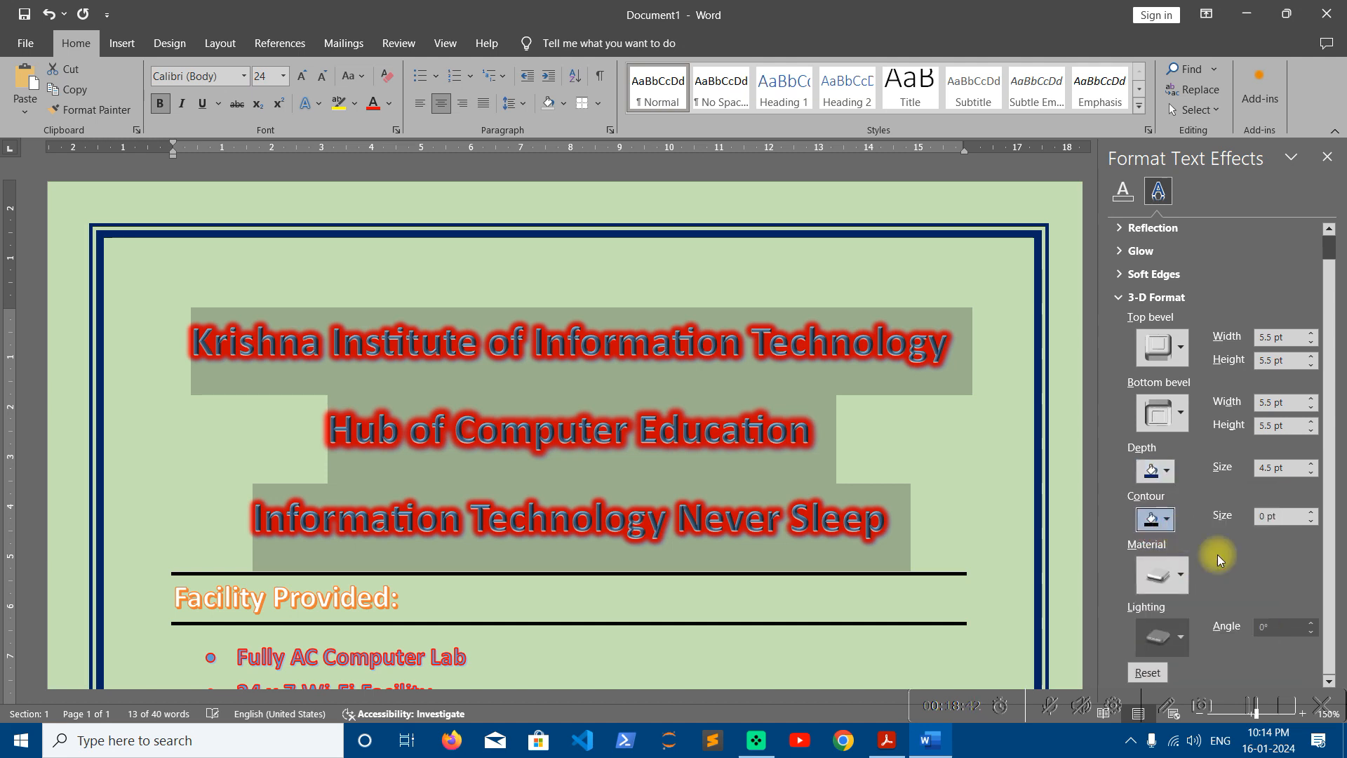
click(1165, 519)
click(1257, 684)
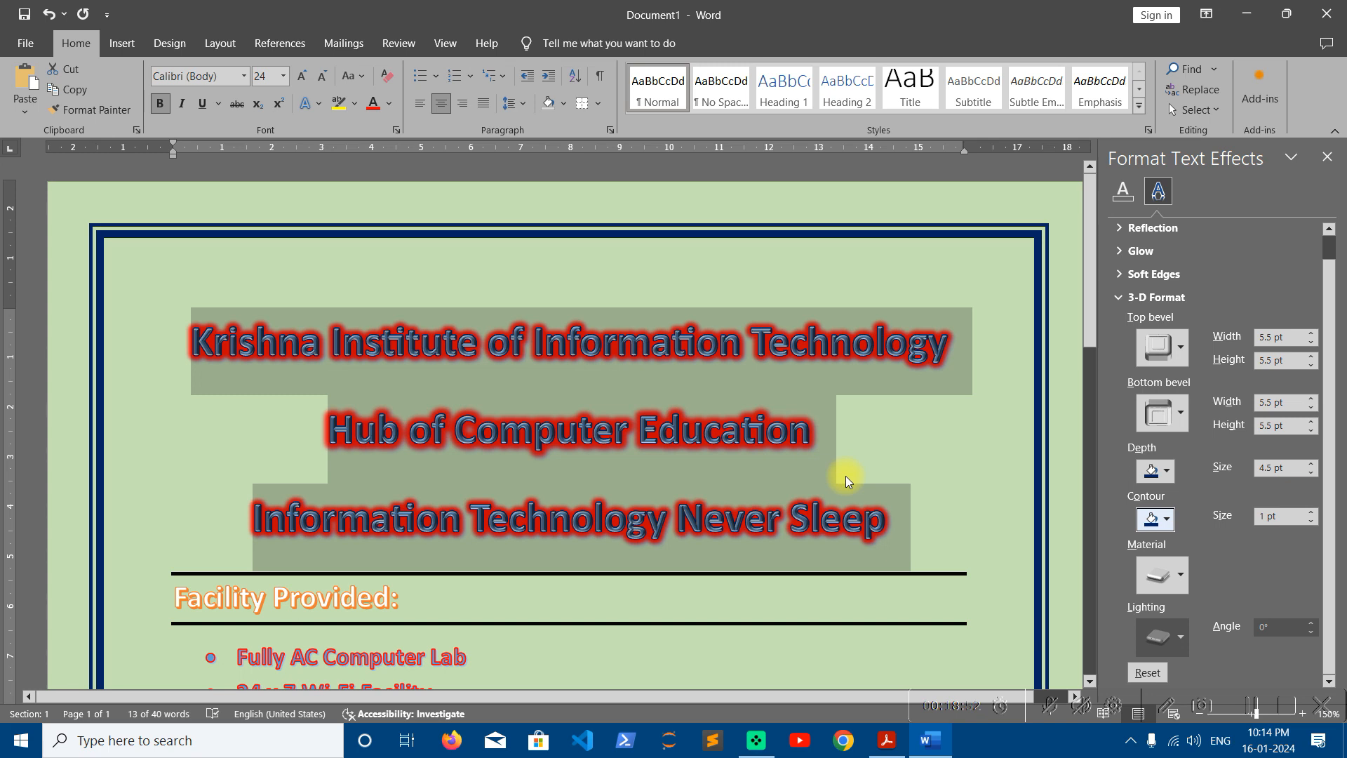
Step: Apply the first Special Effect material to the headings' 3-D format and close the text effects settings
click(1166, 578)
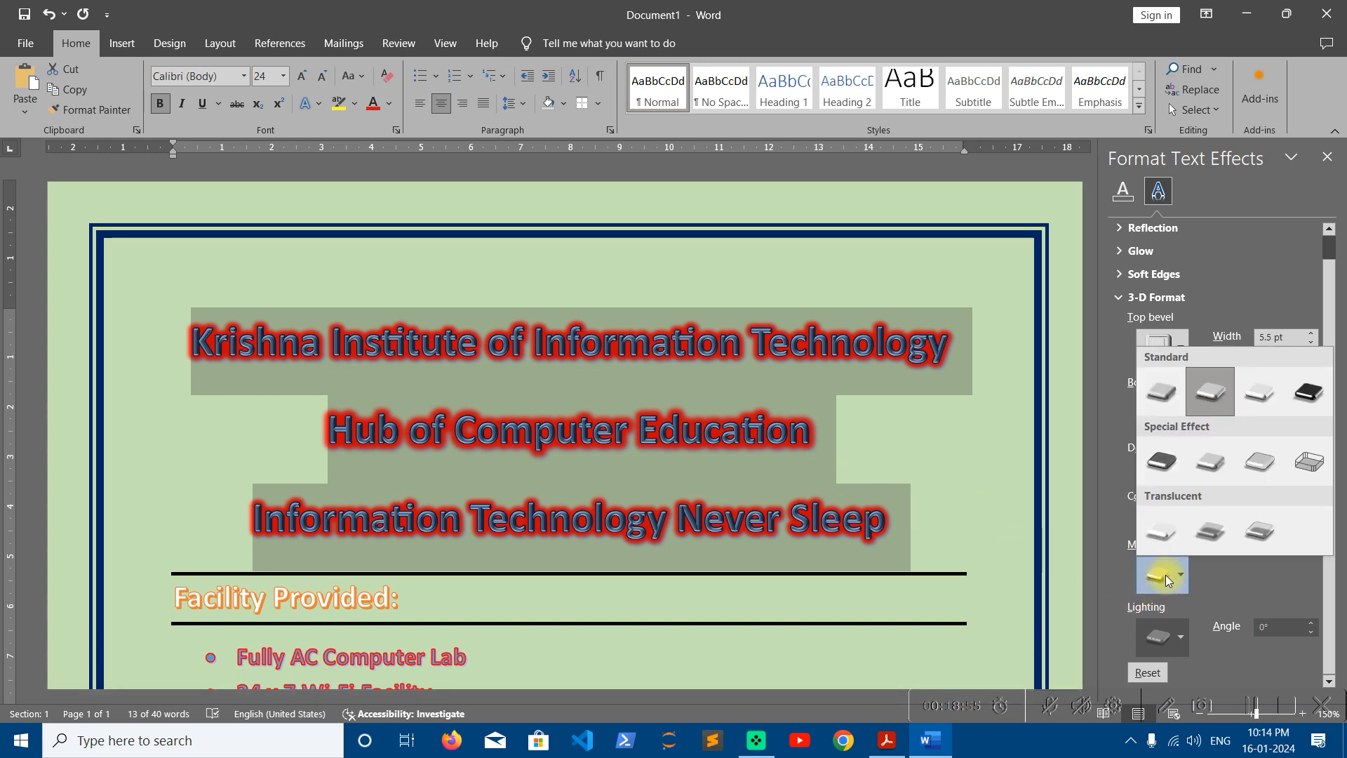
click(1158, 468)
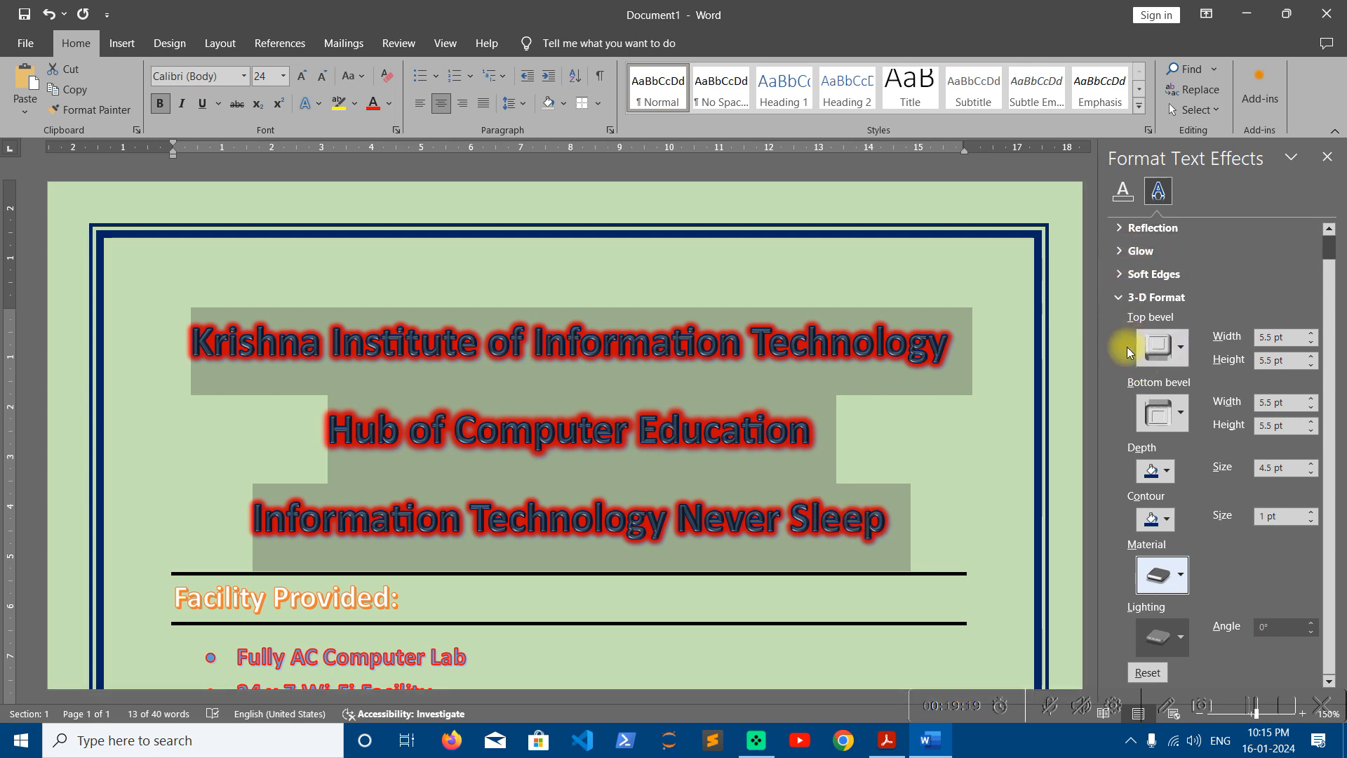
click(1327, 157)
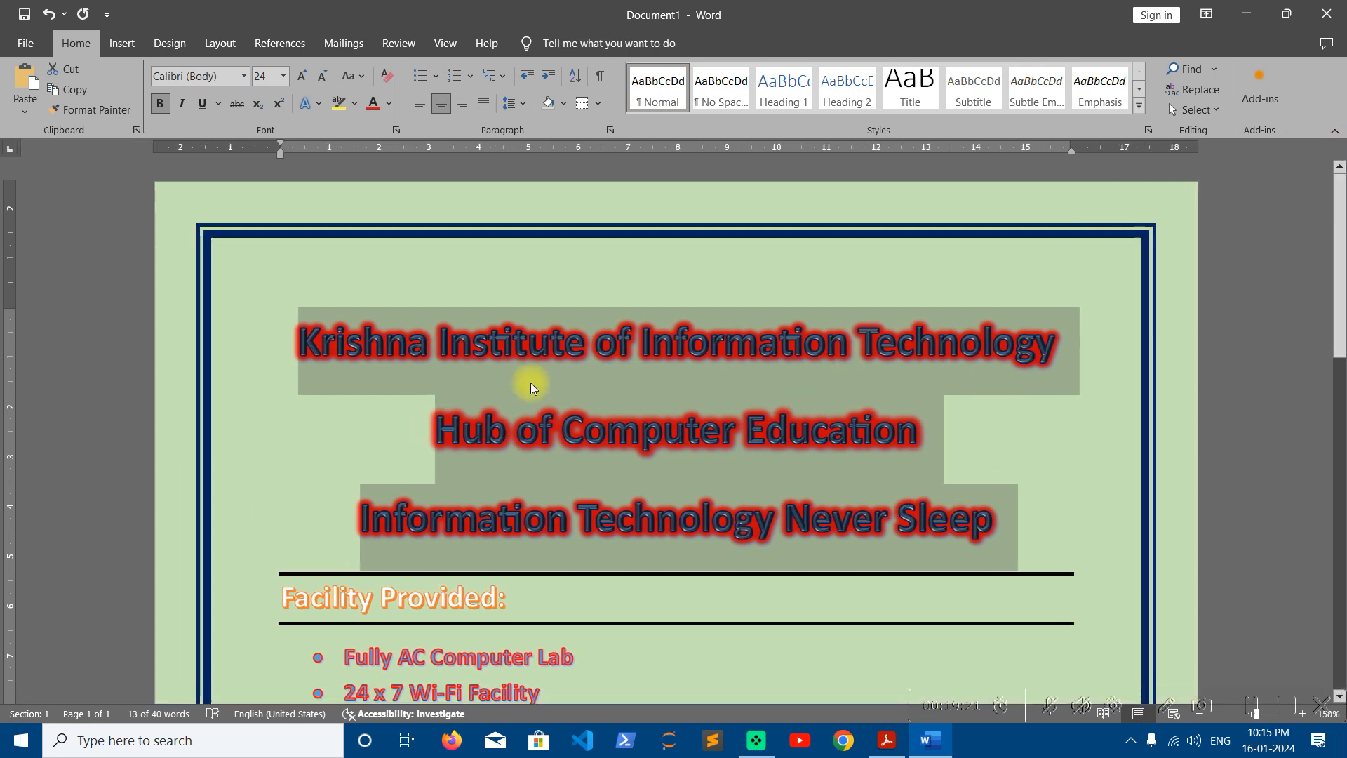
Step: Examine the glow and 3-D effects on the headings and the styling of the facility section at close range
click(306, 104)
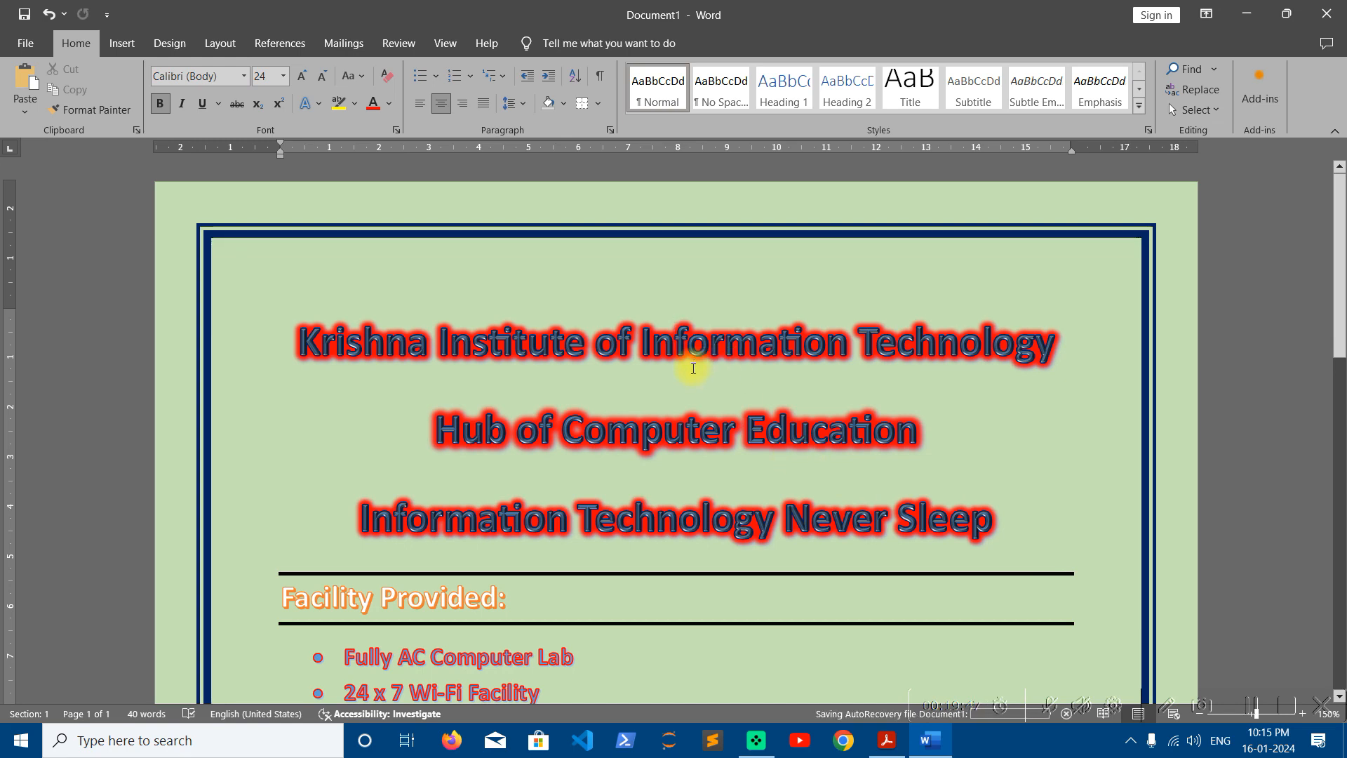
ctrl+scroll(693, 368, up, 9)
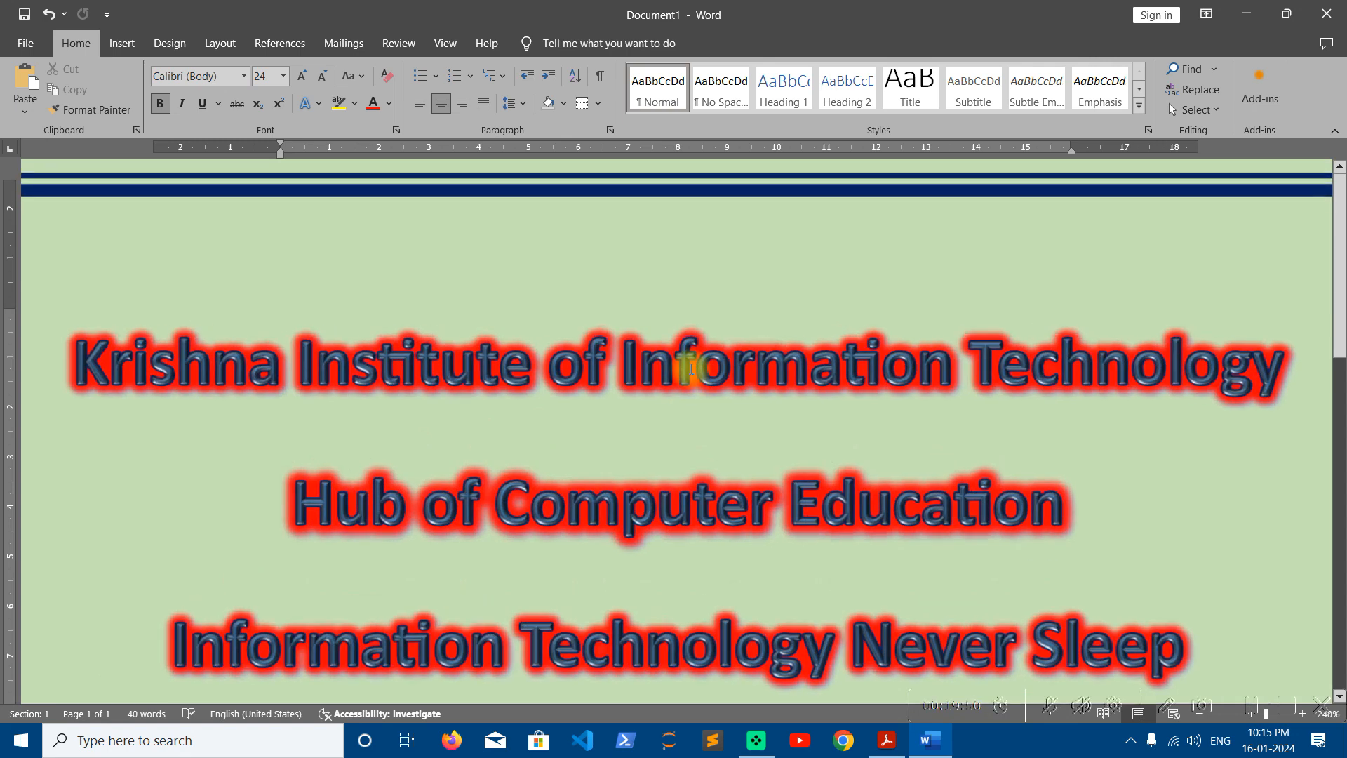
ctrl+scroll(691, 368, up, 10)
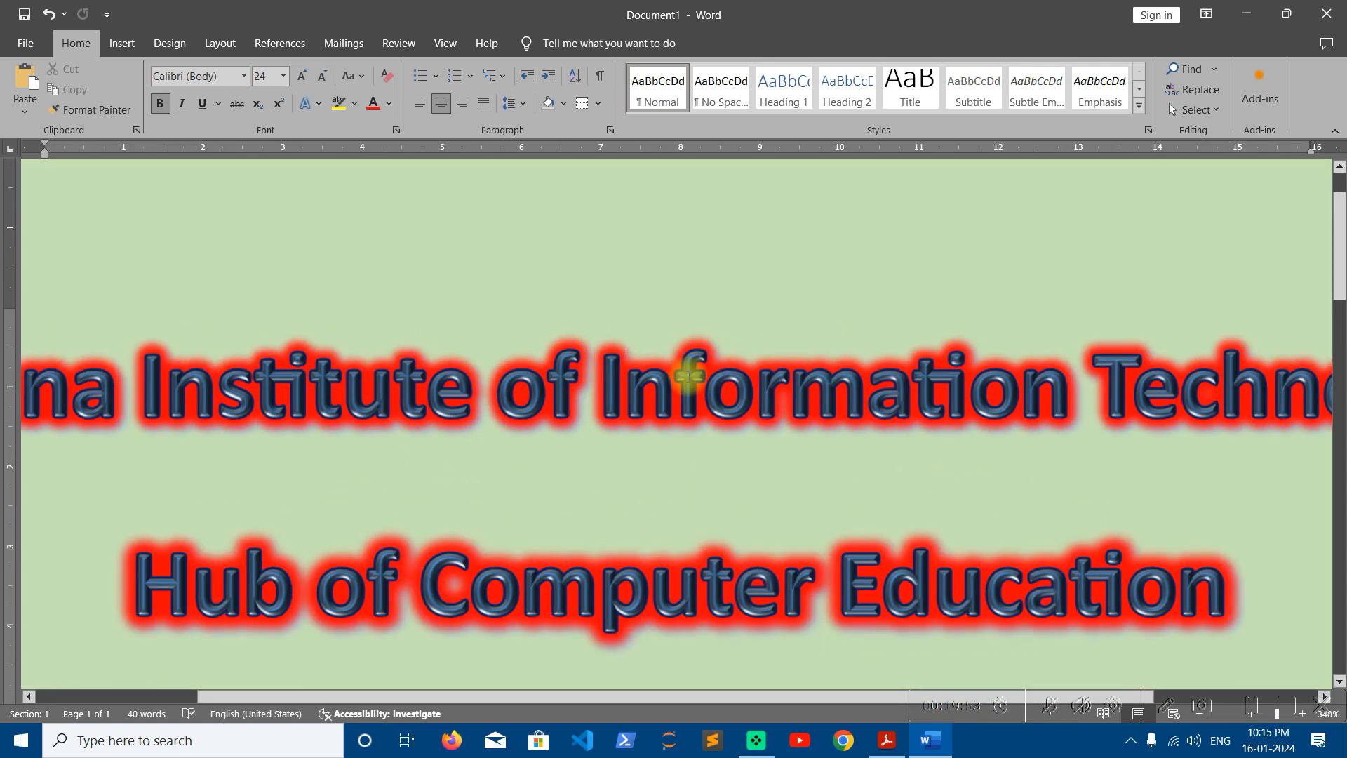
ctrl+scroll(689, 376, up, 5)
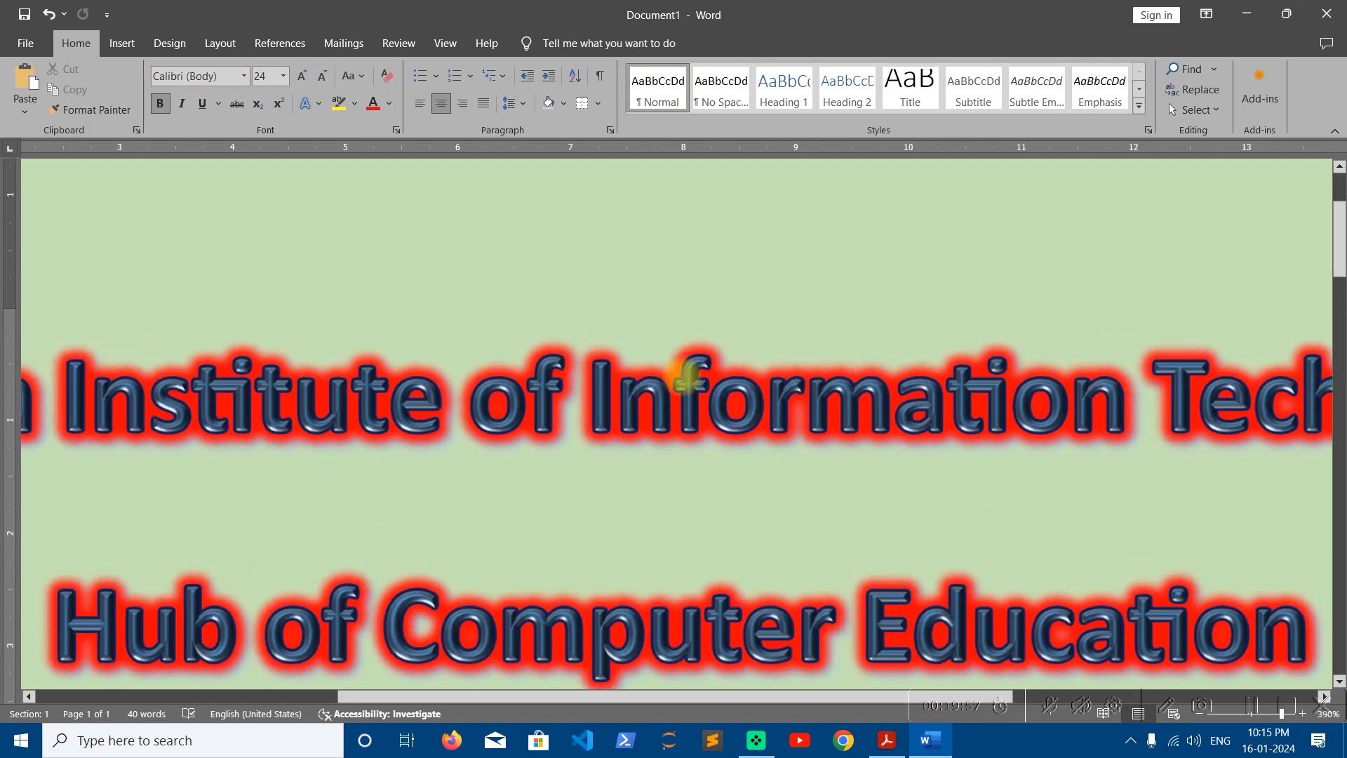
click(680, 376)
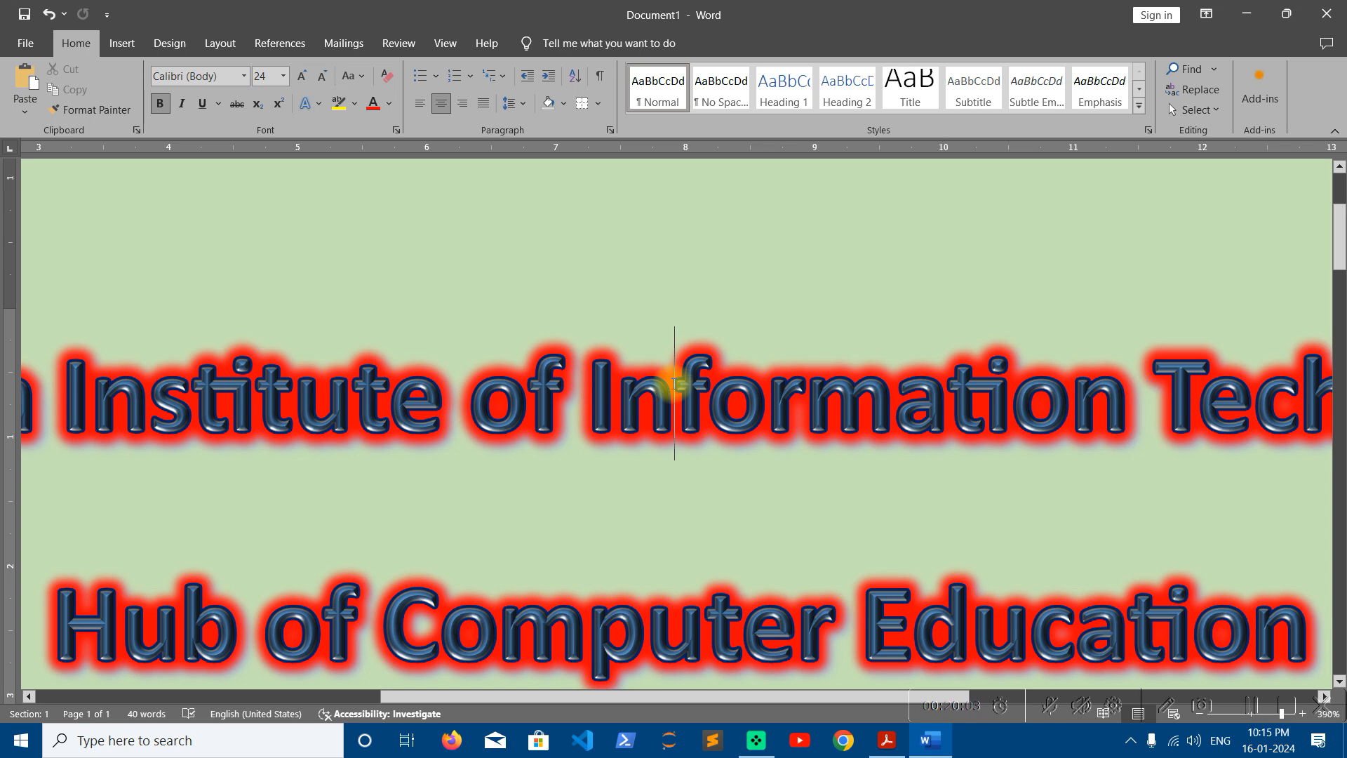
scroll(674, 383, down, 3)
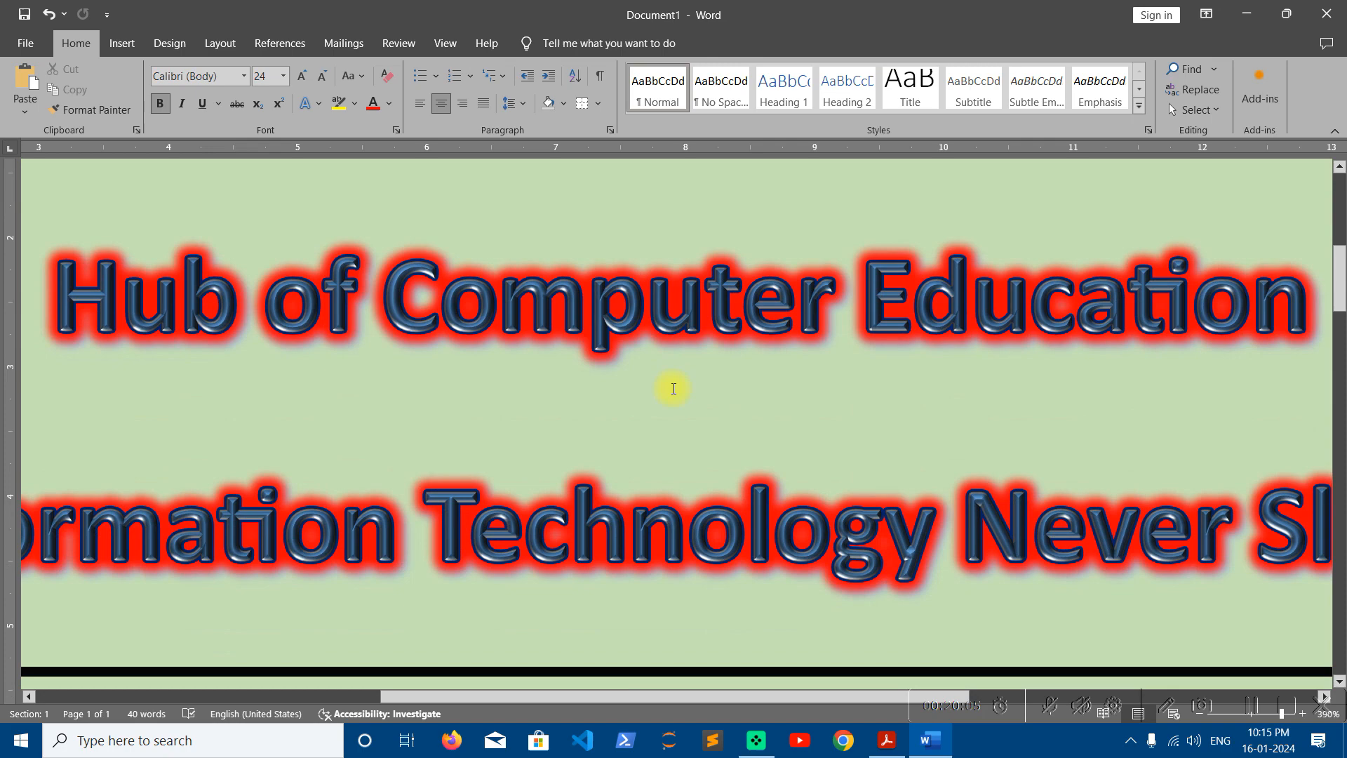
scroll(673, 388, down, 5)
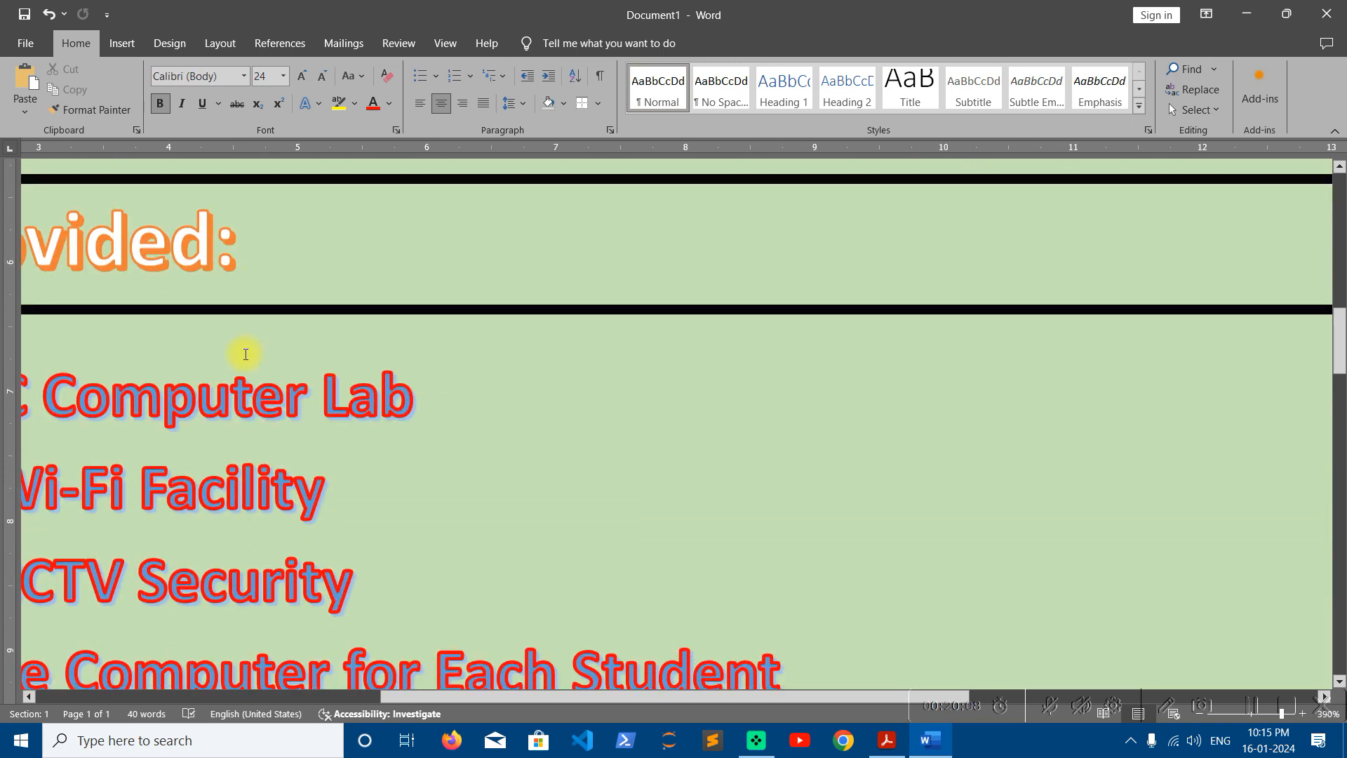
Step: Review the three headings' glow and 3-D effects, the whole flyer layout, and the available text effects and typography options
scroll(246, 354, up, 5)
scroll(246, 354, up, 3)
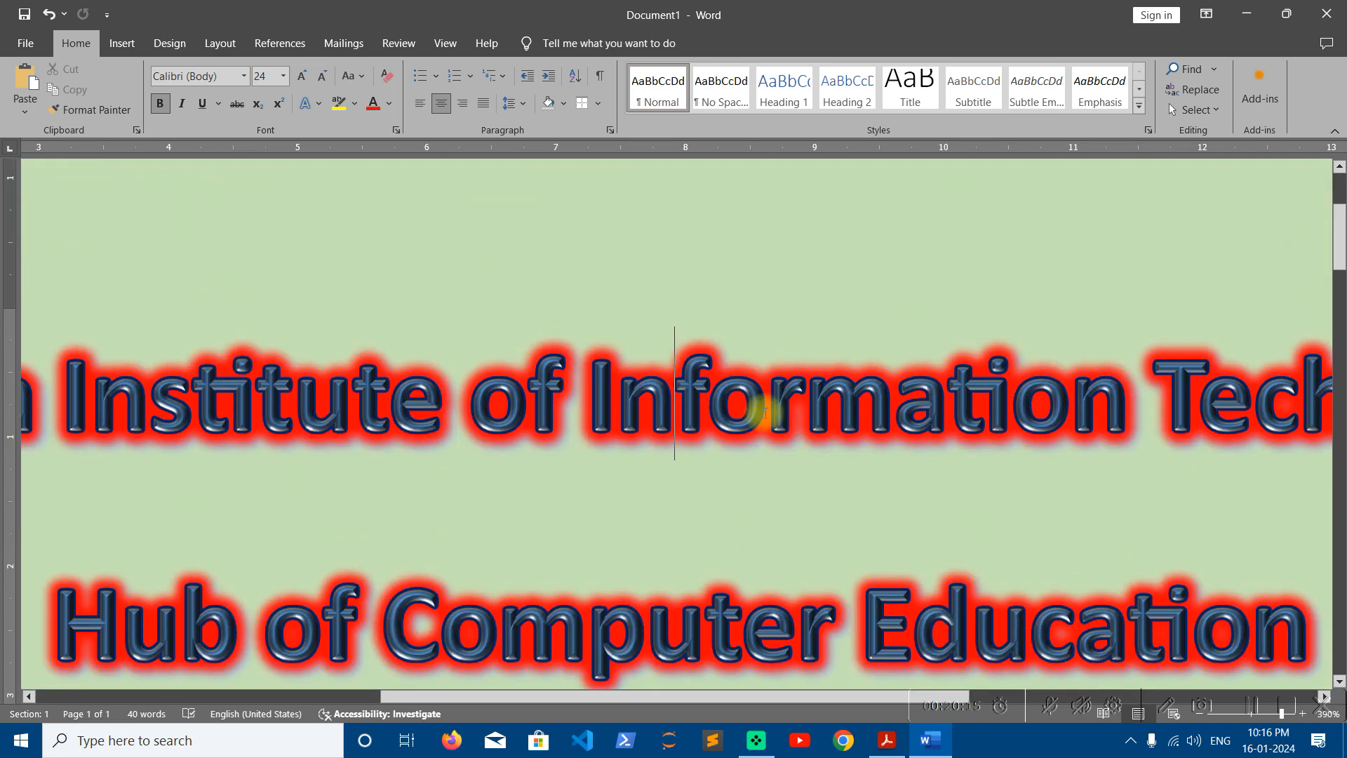
ctrl+scroll(765, 410, down, 5)
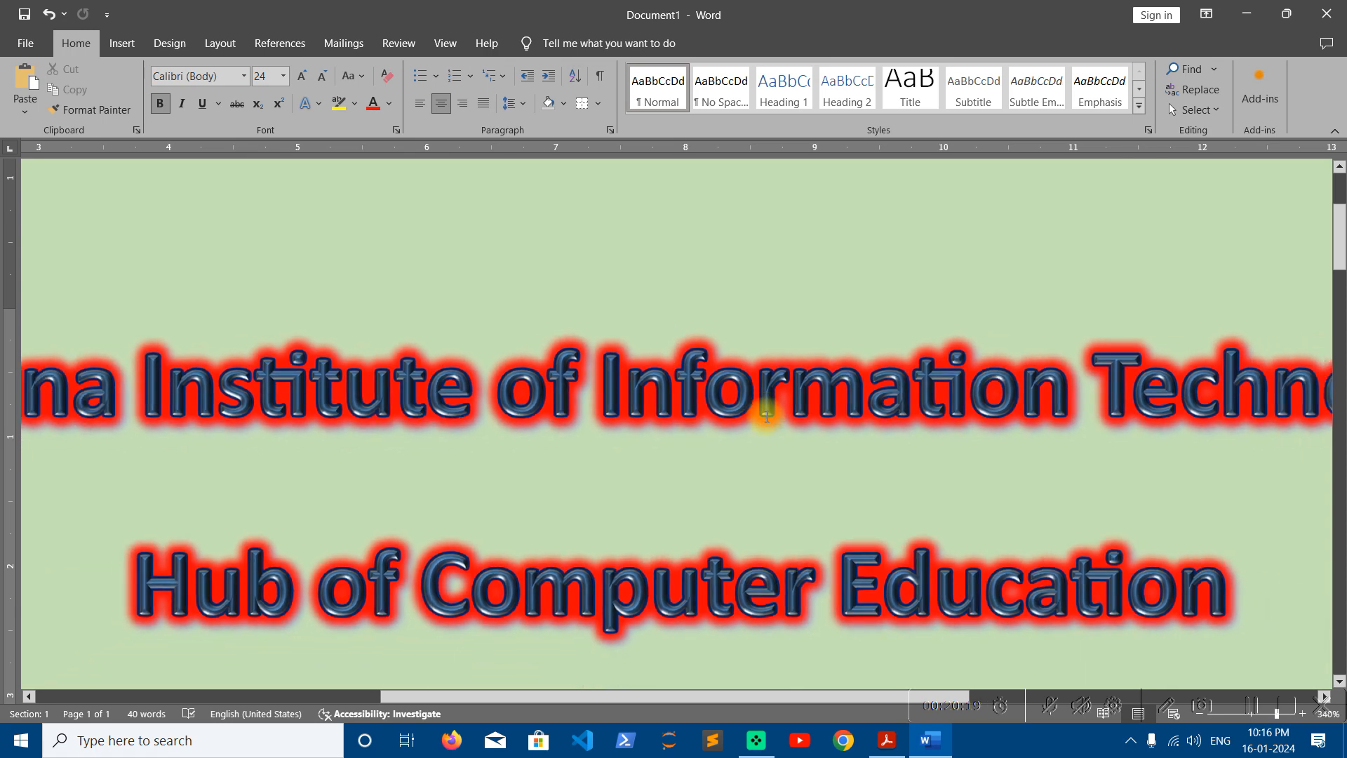
ctrl+scroll(767, 416, down, 14)
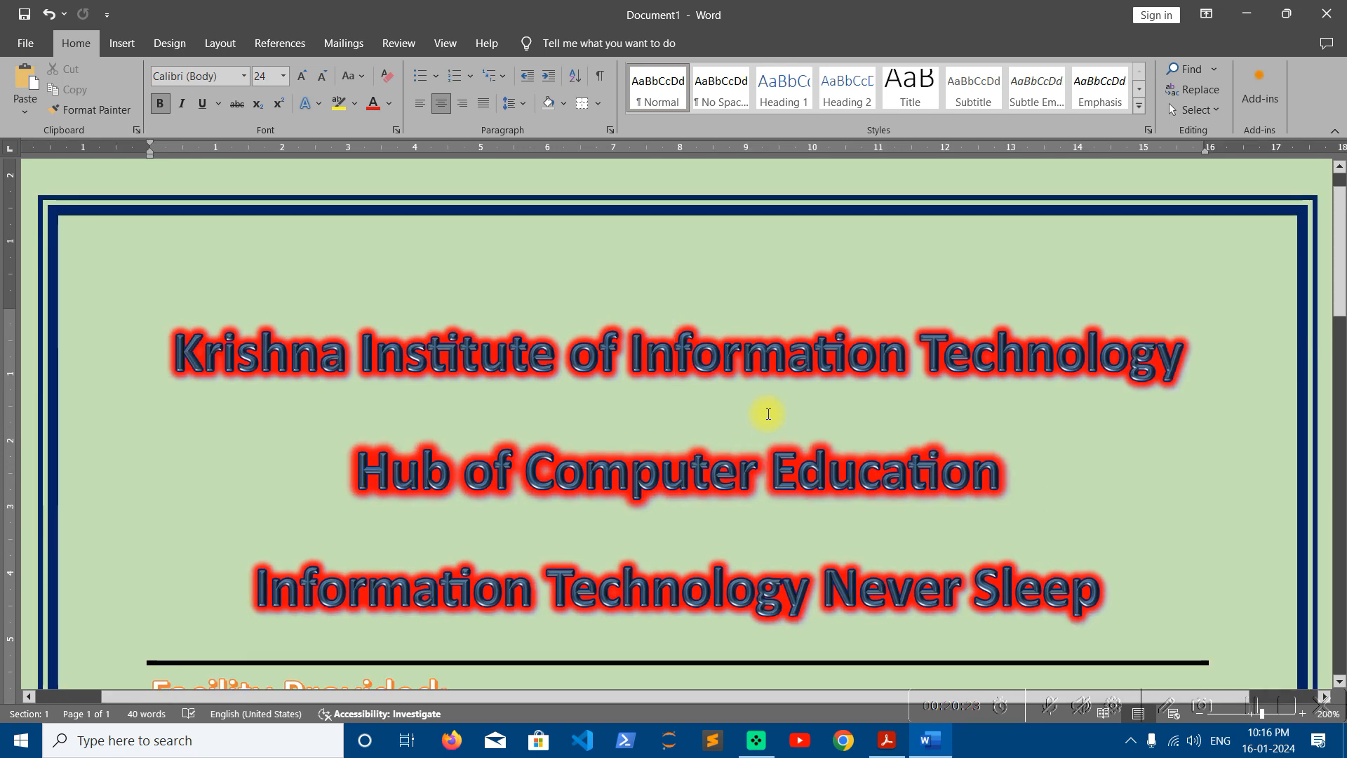
ctrl+scroll(769, 412, down, 3)
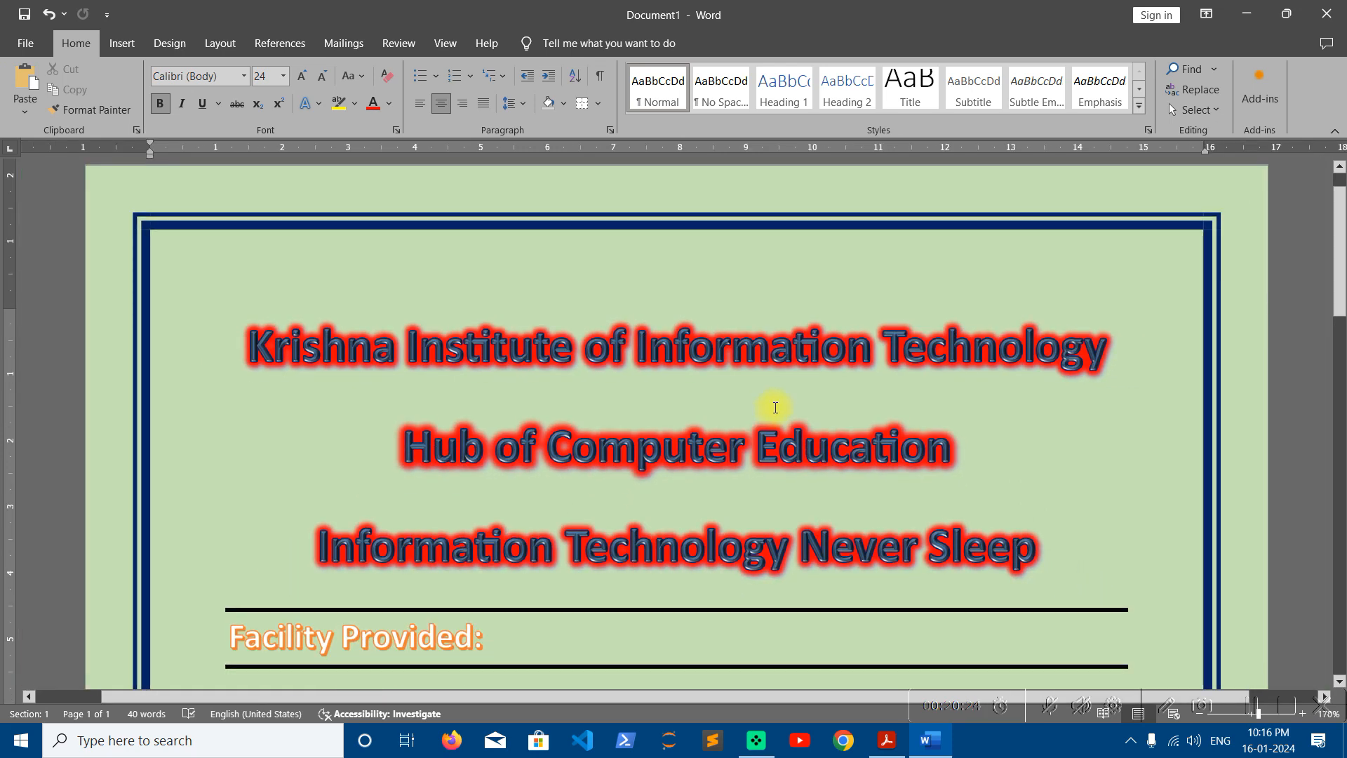
ctrl+scroll(775, 407, down, 7)
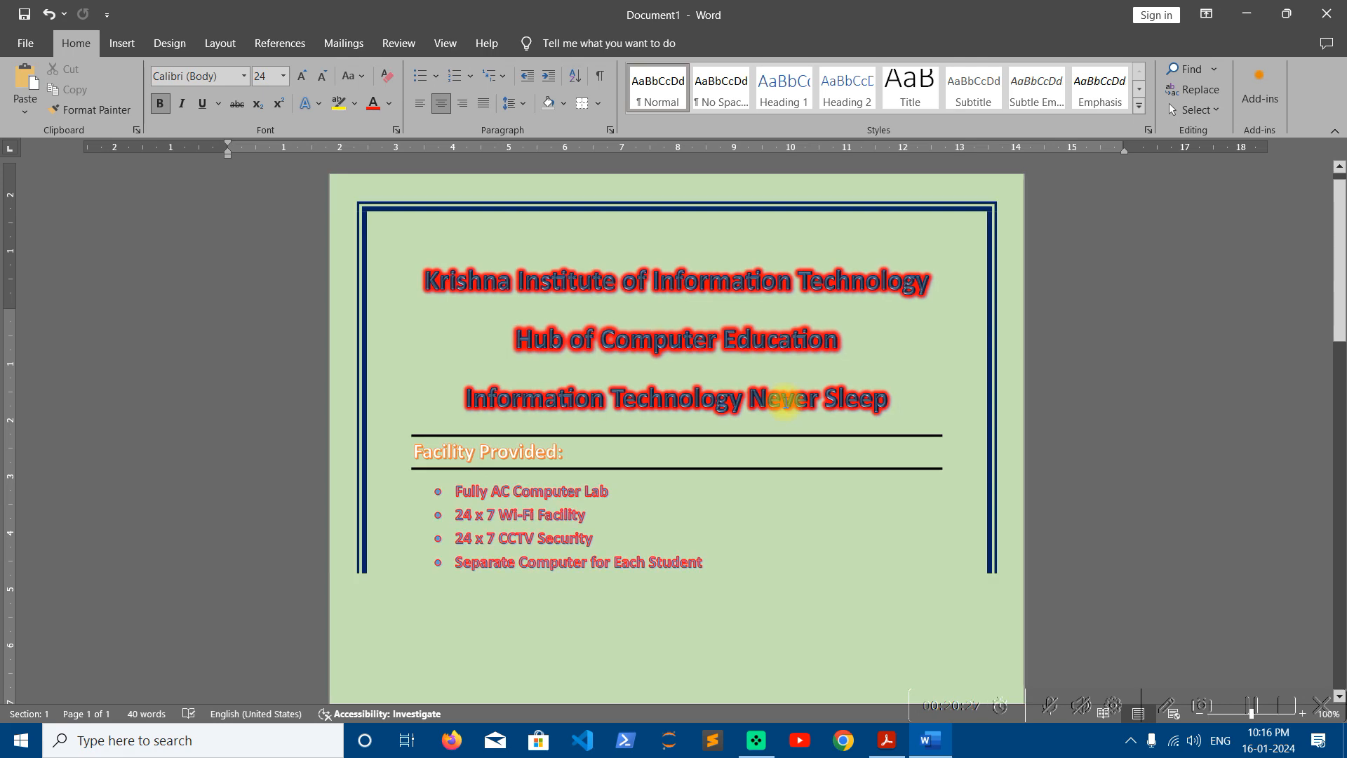
ctrl+scroll(785, 400, up, 2)
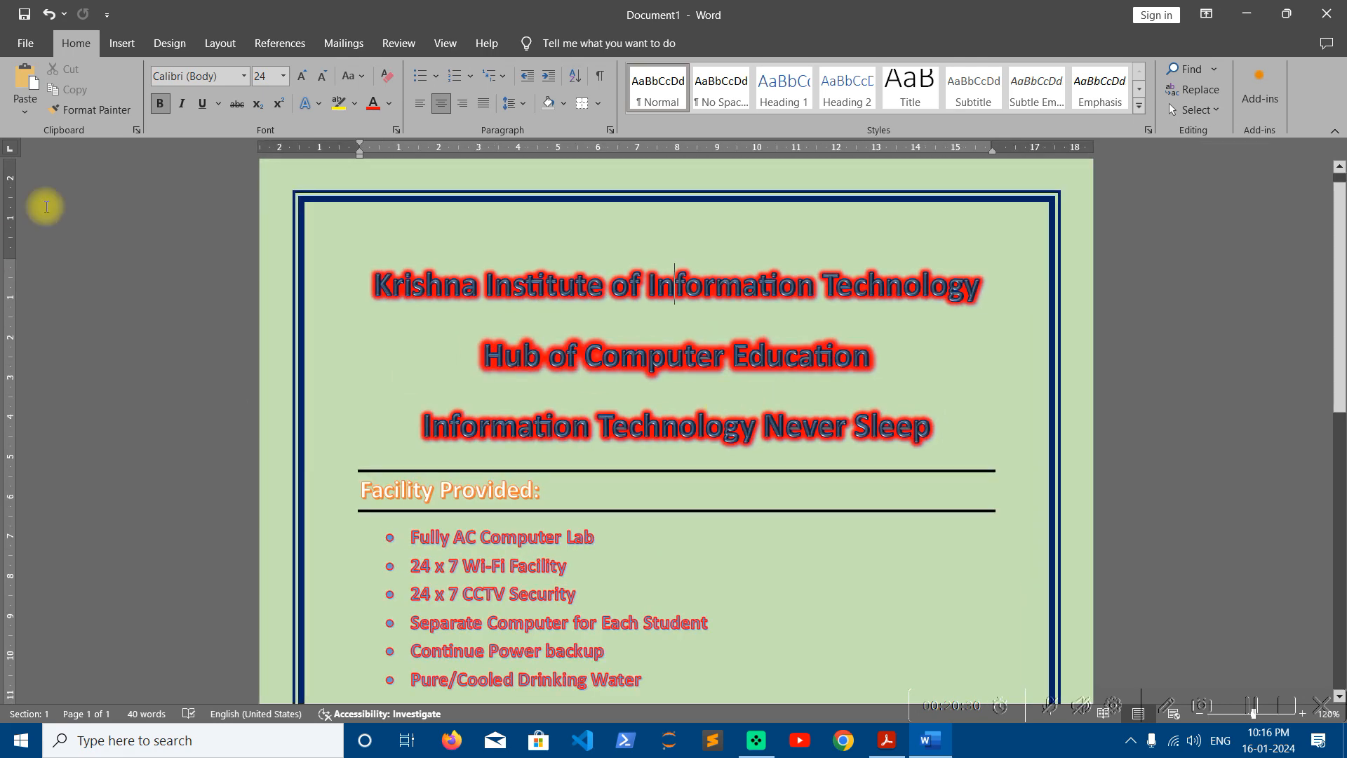
click(319, 104)
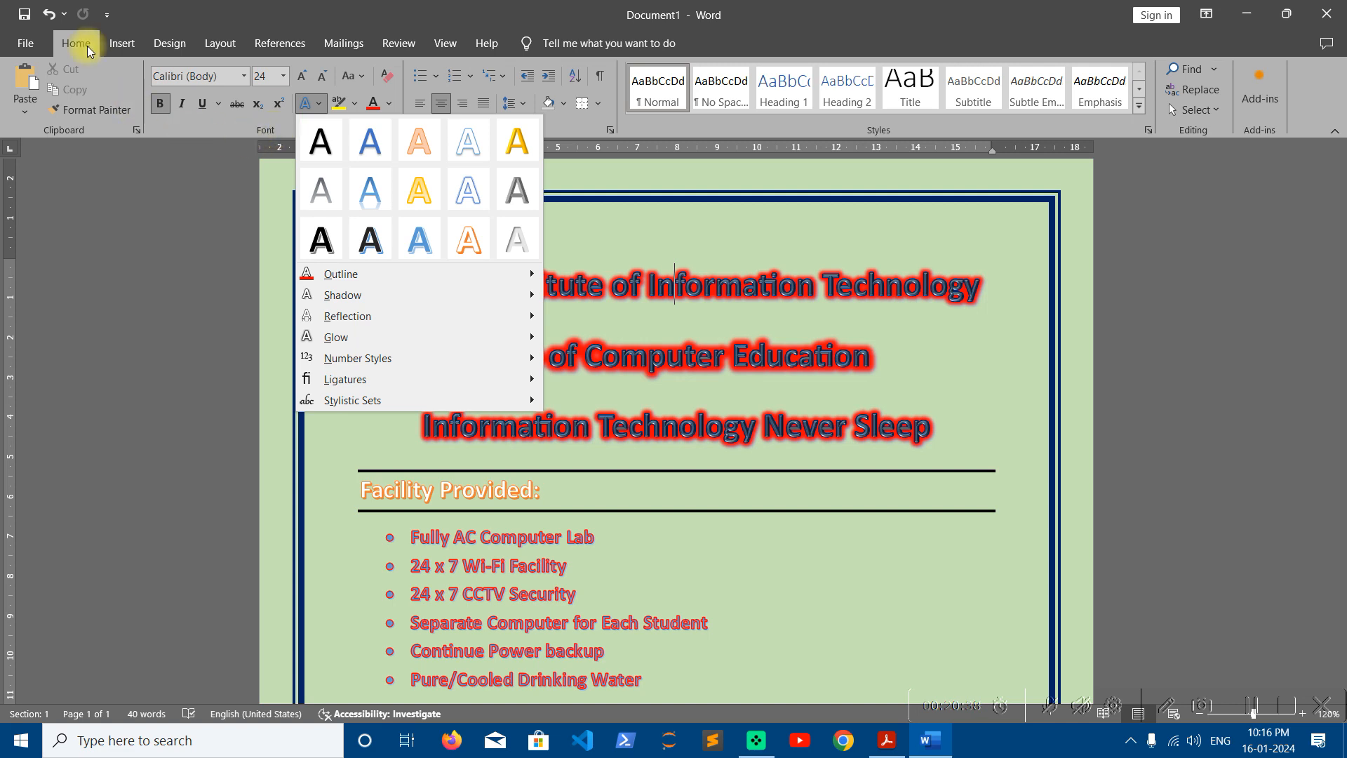
click(789, 428)
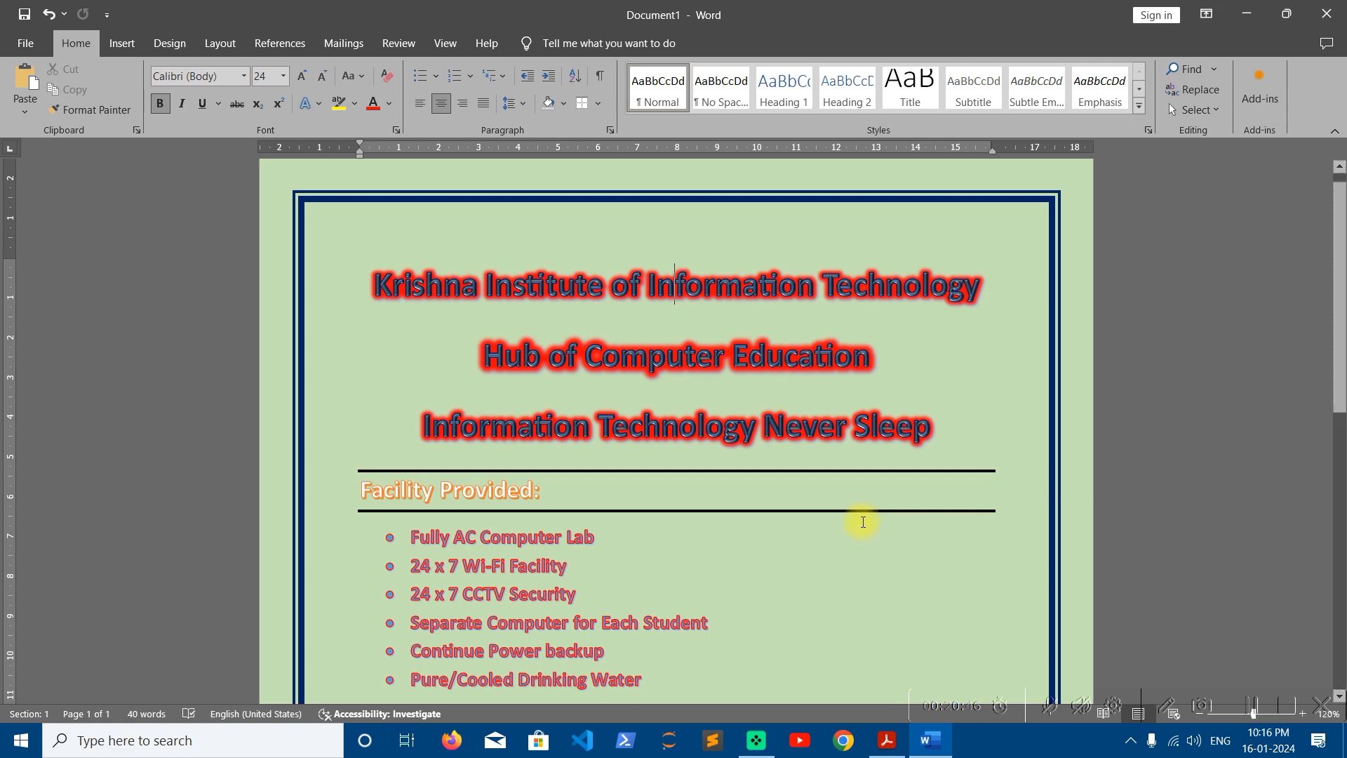
Step: Switch to the task PDF in Acrobat, return to its "How to?" topic list, and close it to go back to Word
click(887, 740)
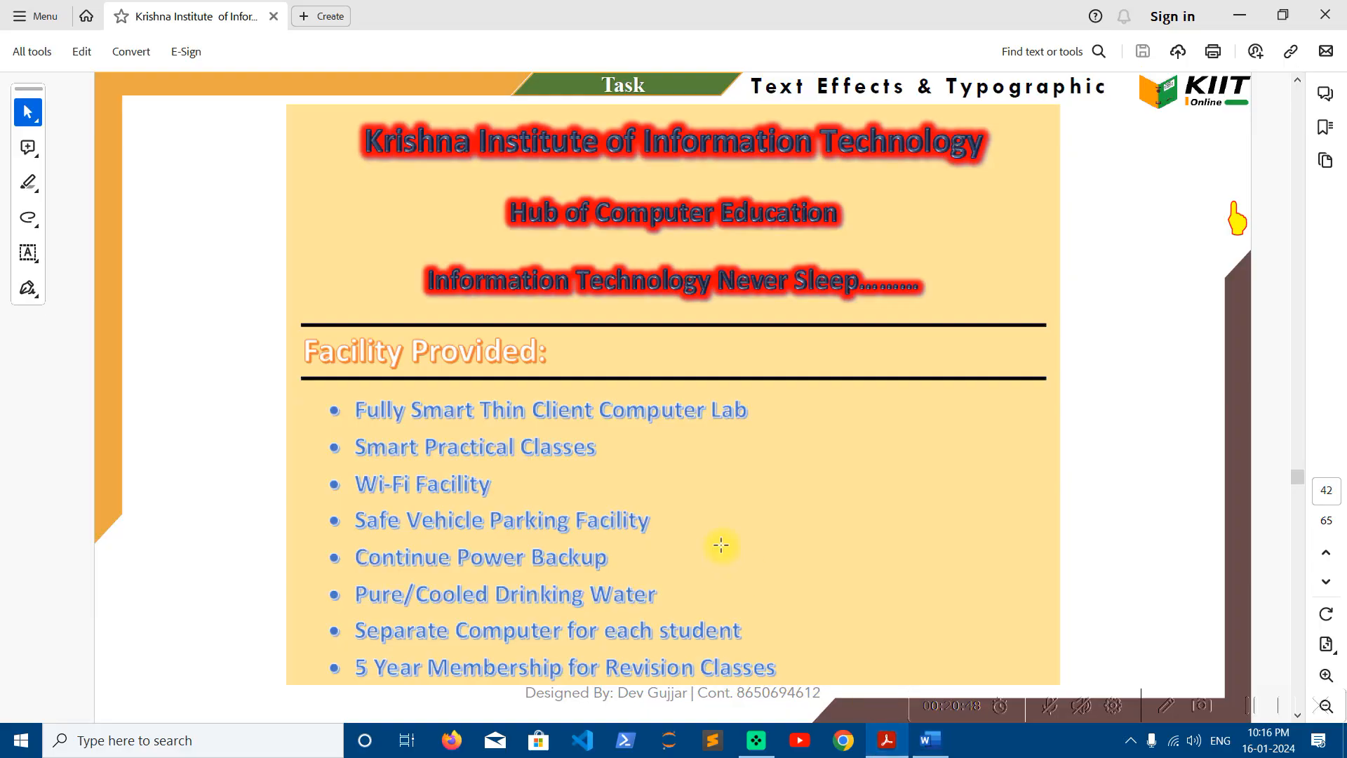
click(1234, 219)
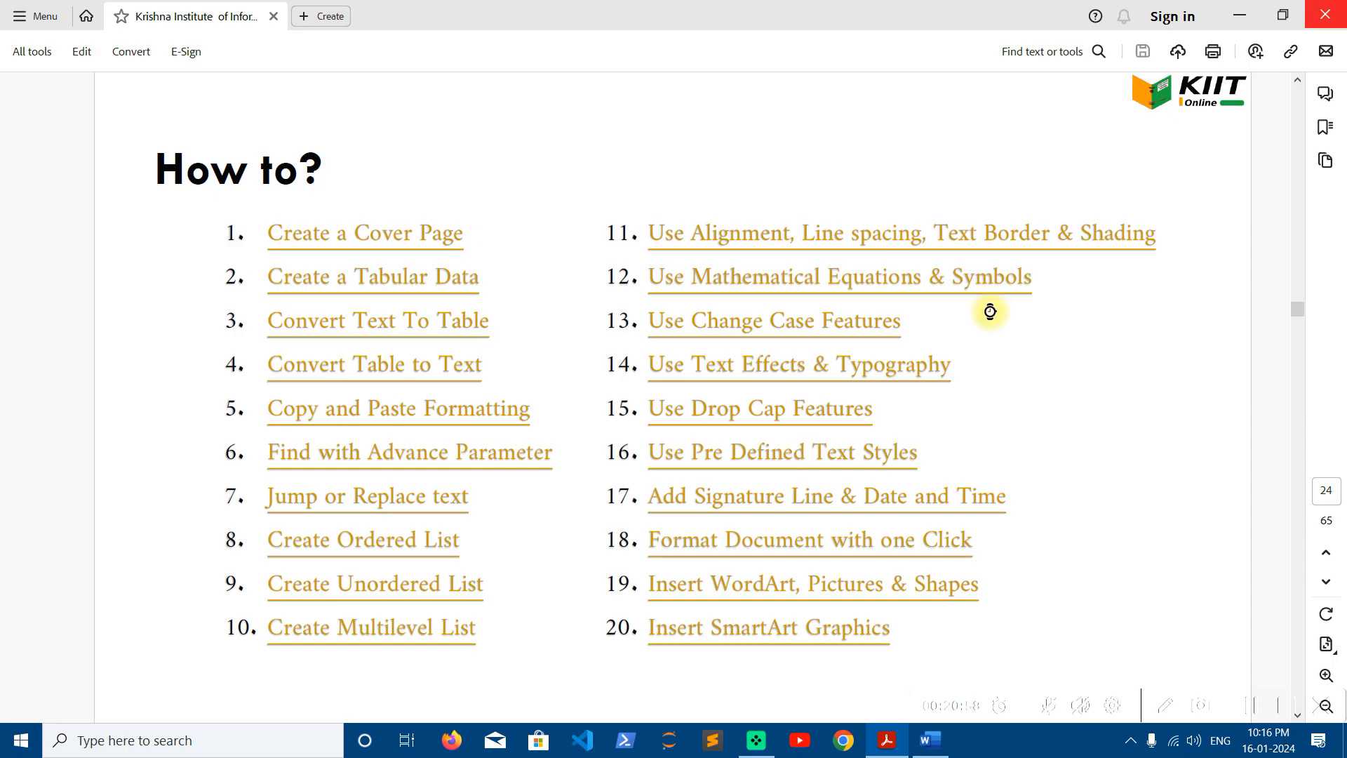
key(alt+Tab)
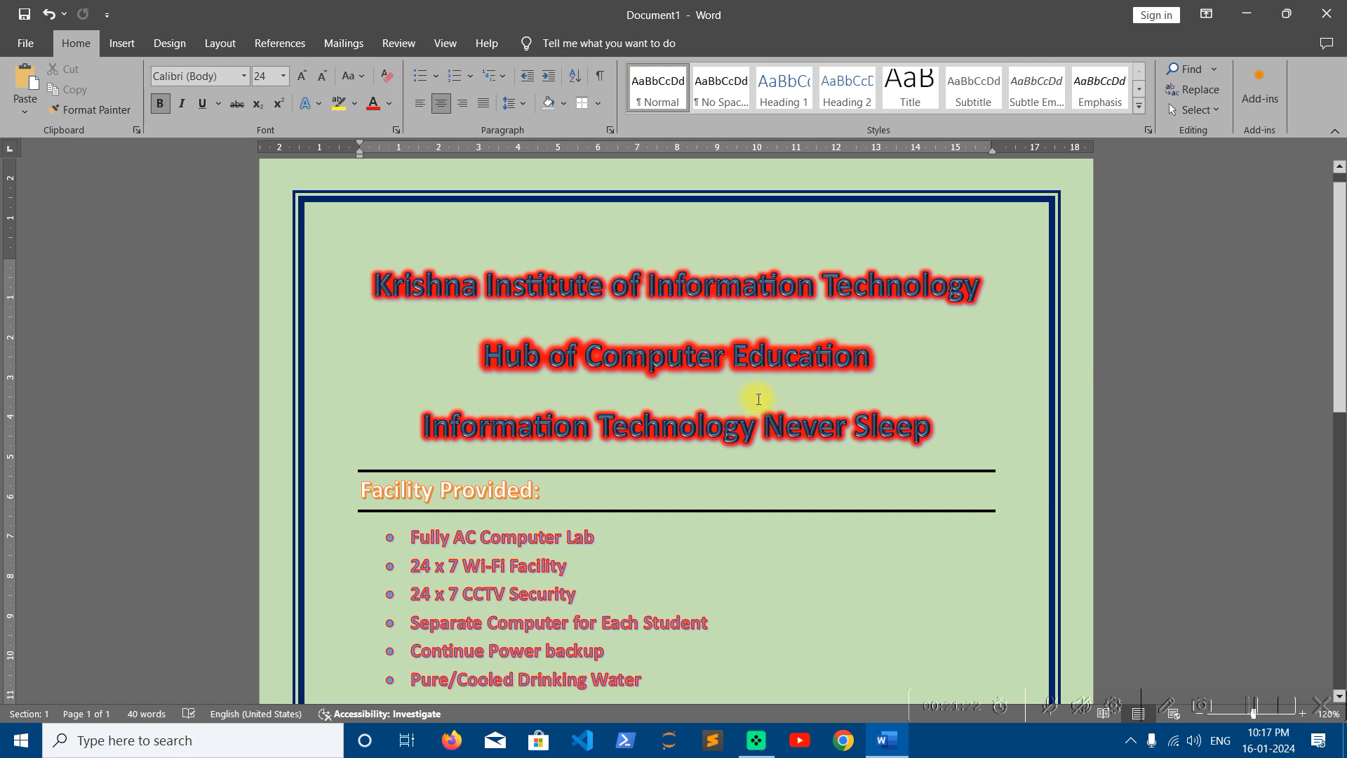
Step: Take a last look at the flyer's headings and close the document without saving it
ctrl+scroll(760, 399, up, 4)
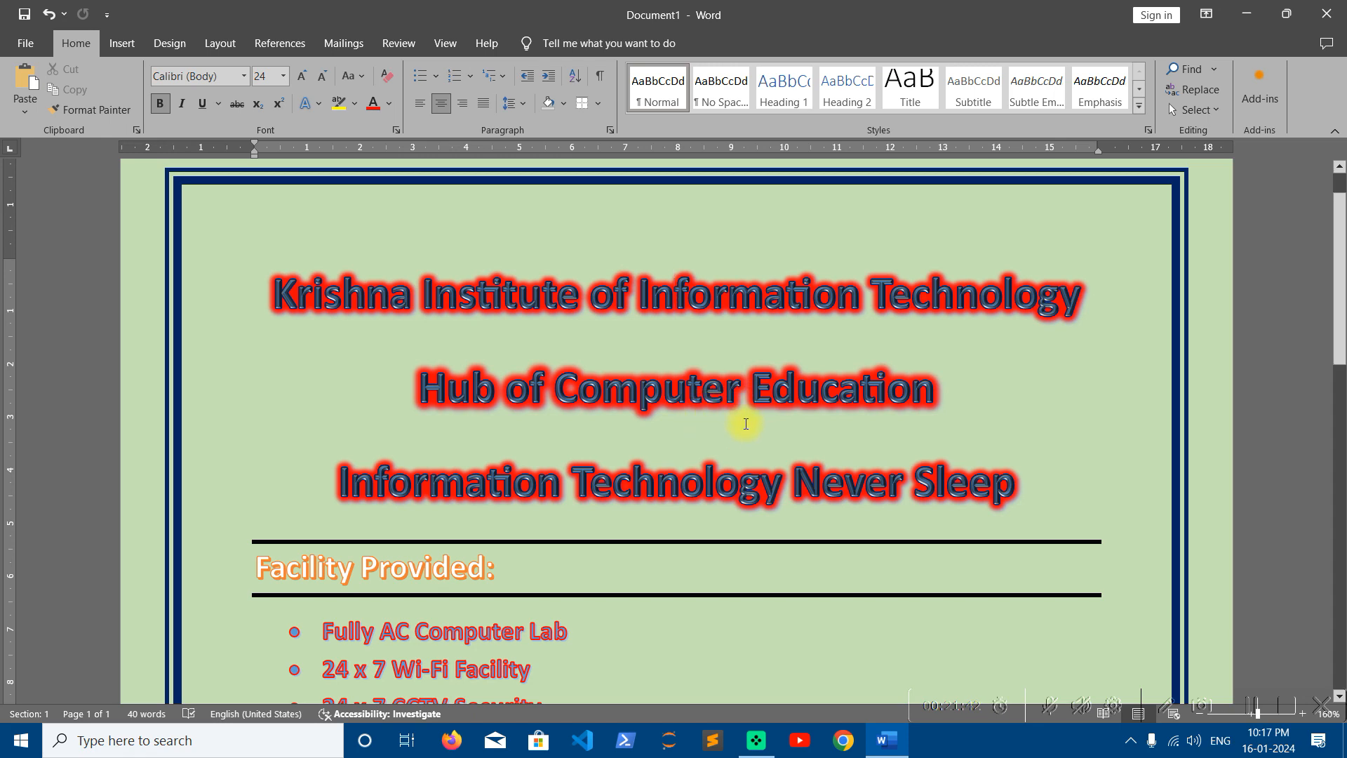
scroll(743, 423, up, 1)
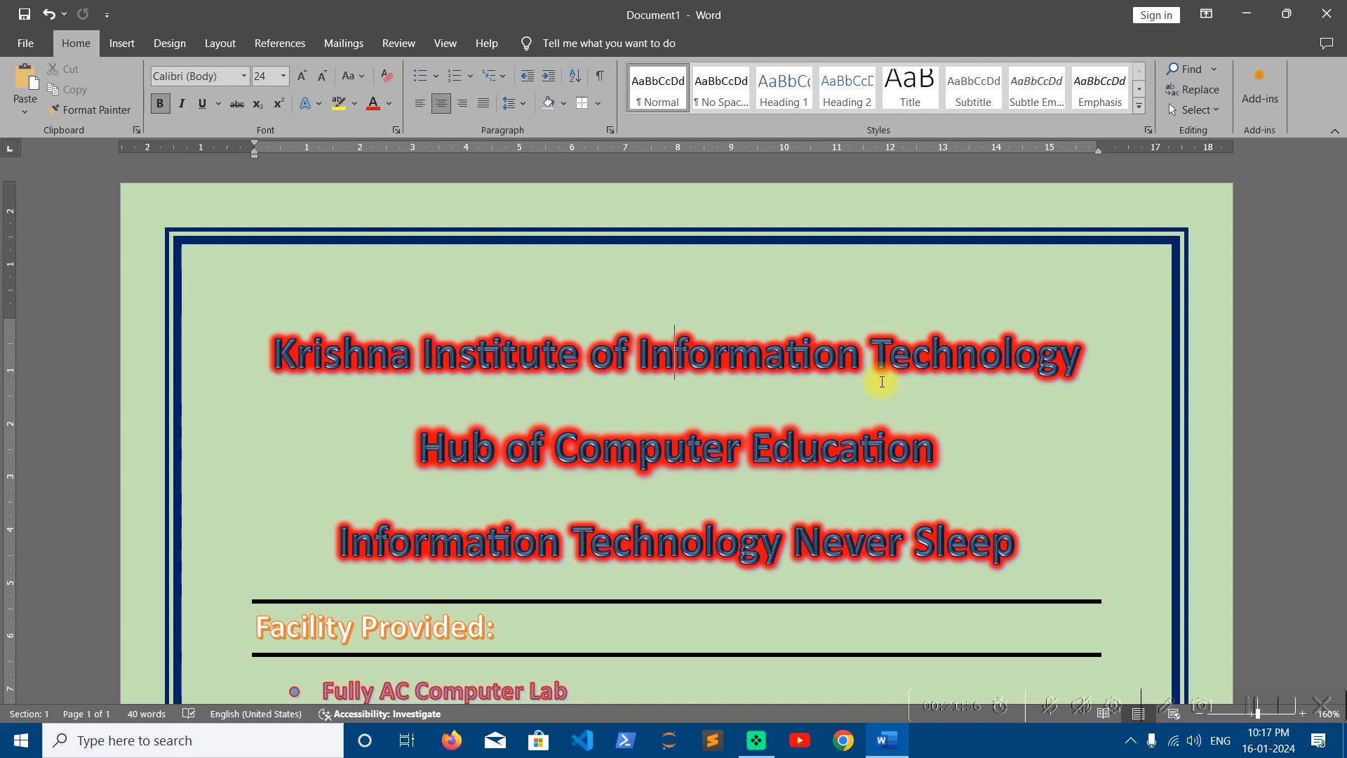
key(alt+F4)
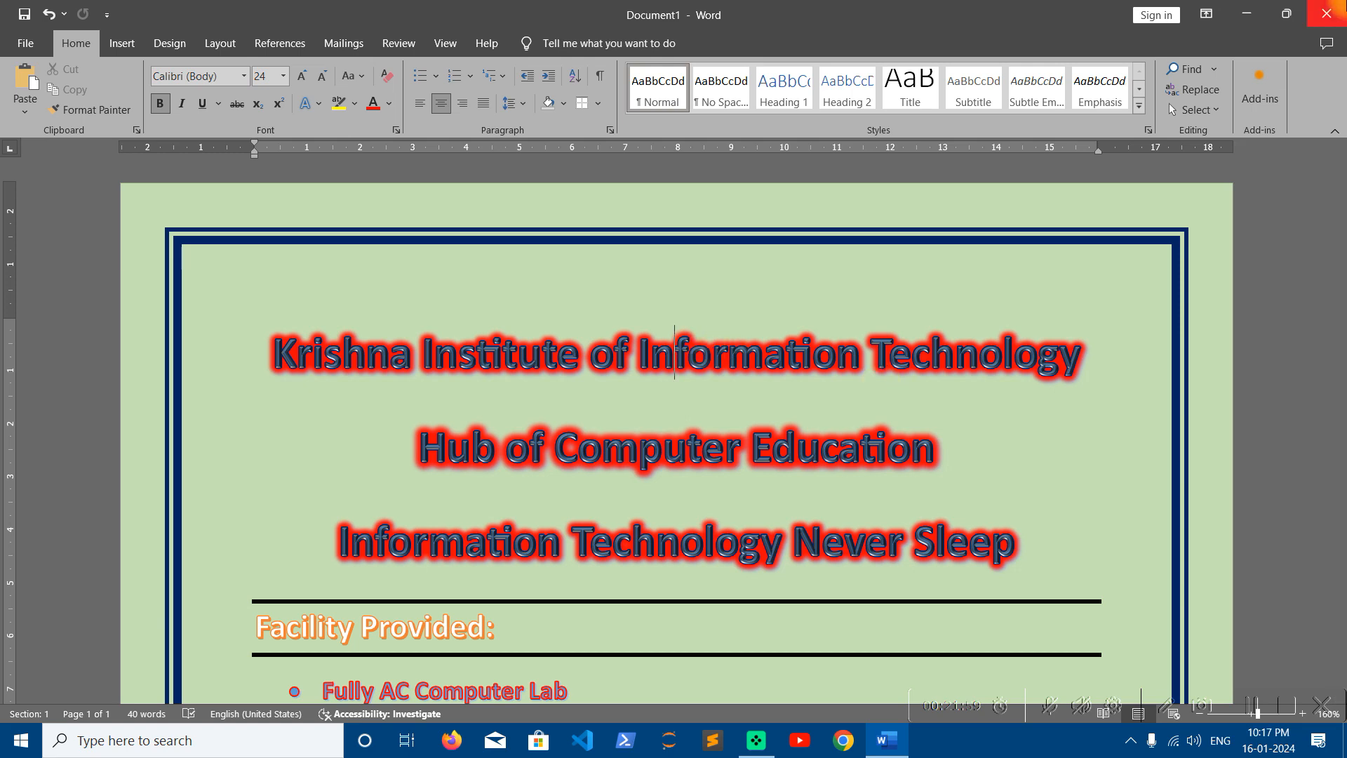
click(789, 404)
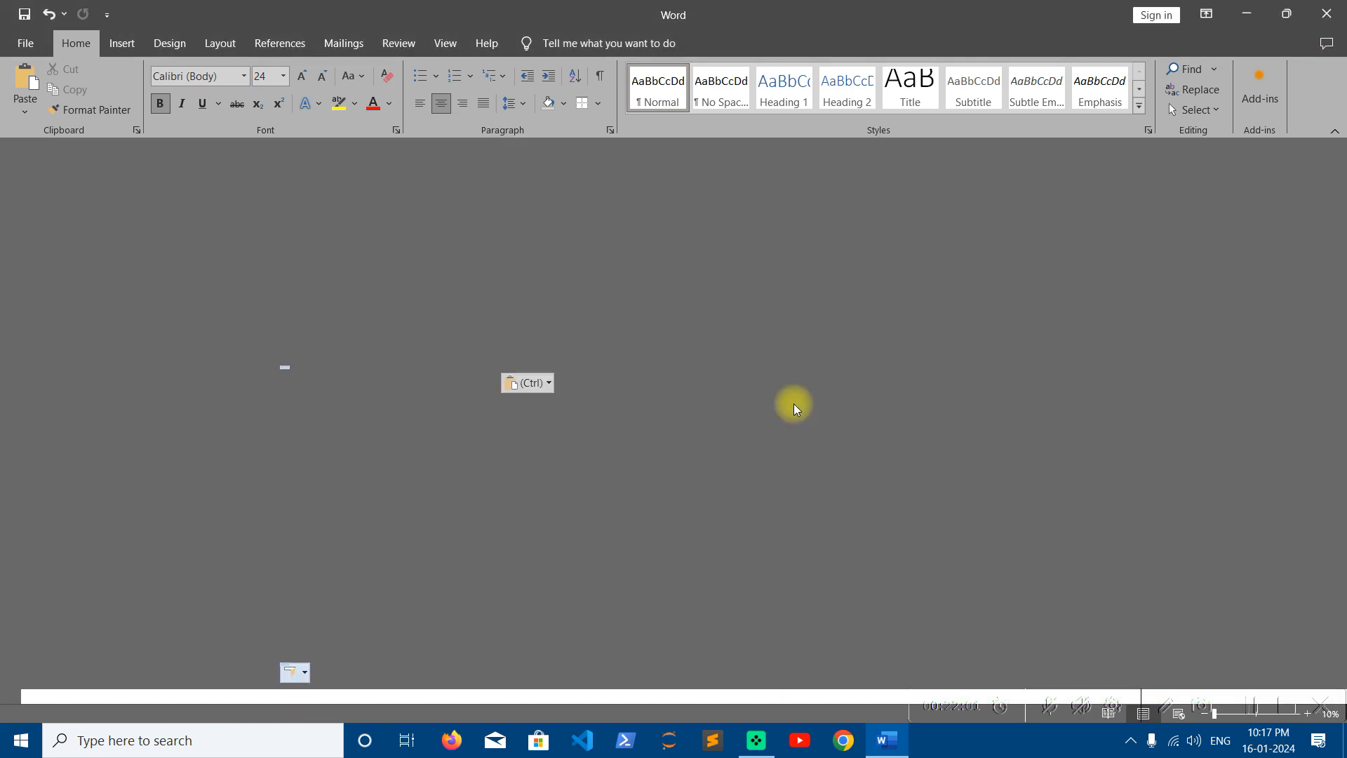